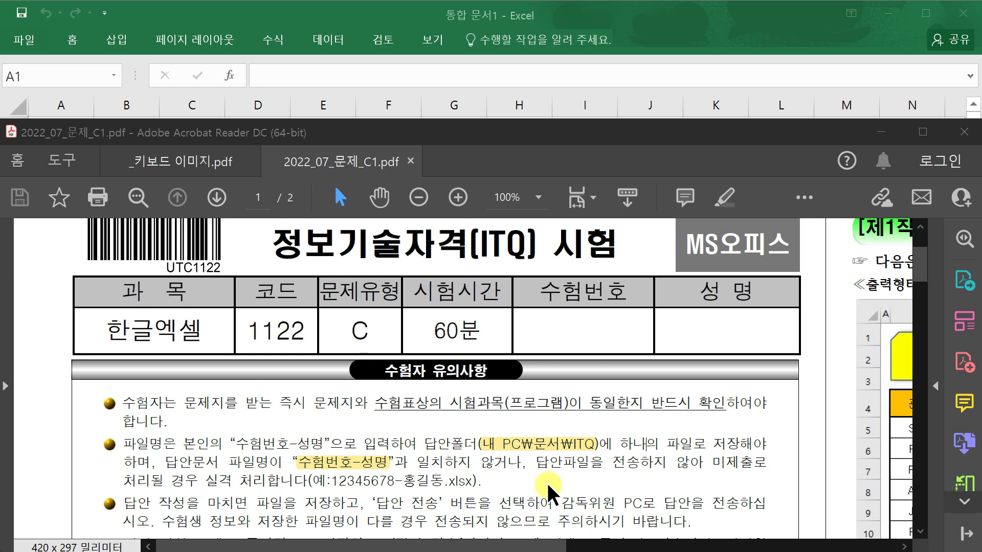
# - Save the blank Excel workbook in the 내 PC > 문서 > ITQ folder, naming it with the examinee number and name joined by a hyphen
pyautogui.click(344, 481)
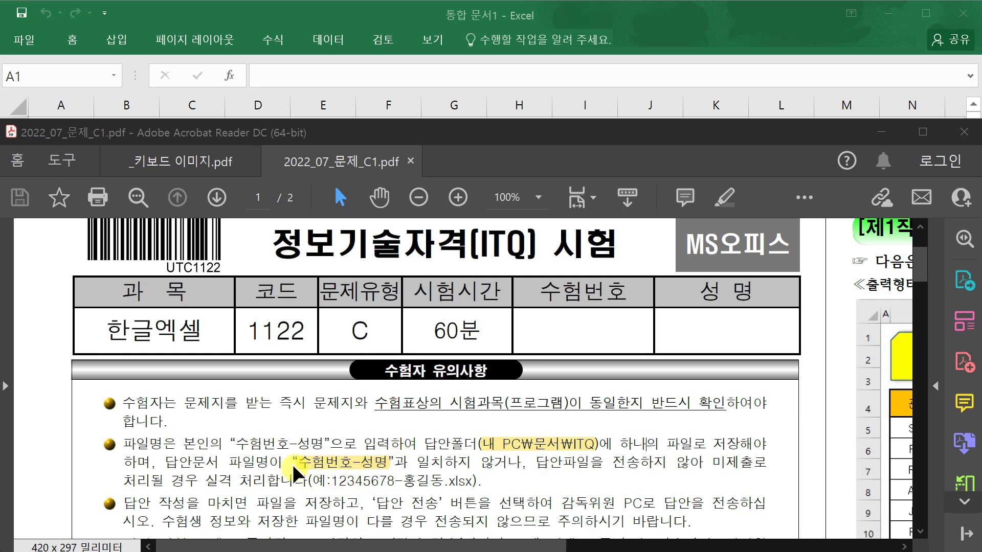
pyautogui.click(252, 11)
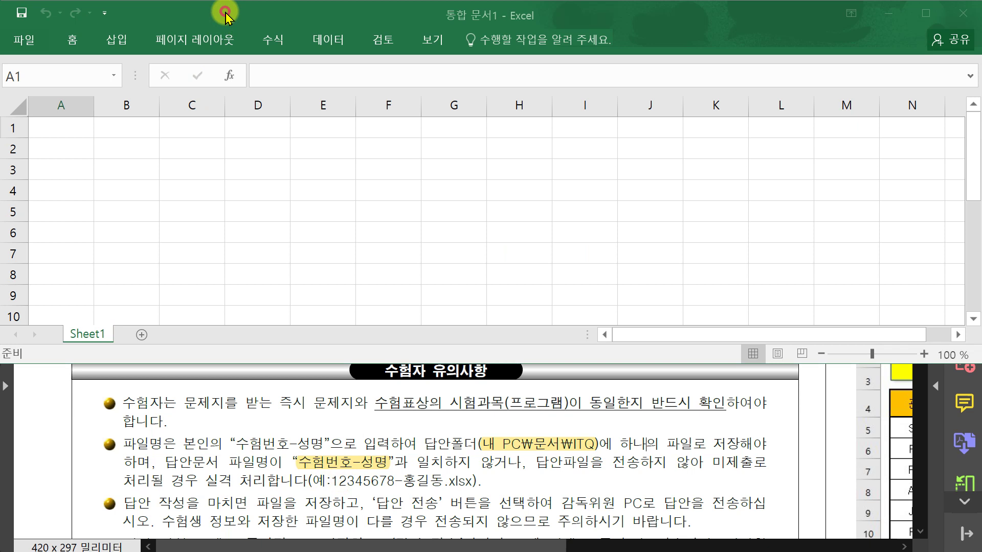
pyautogui.click(21, 14)
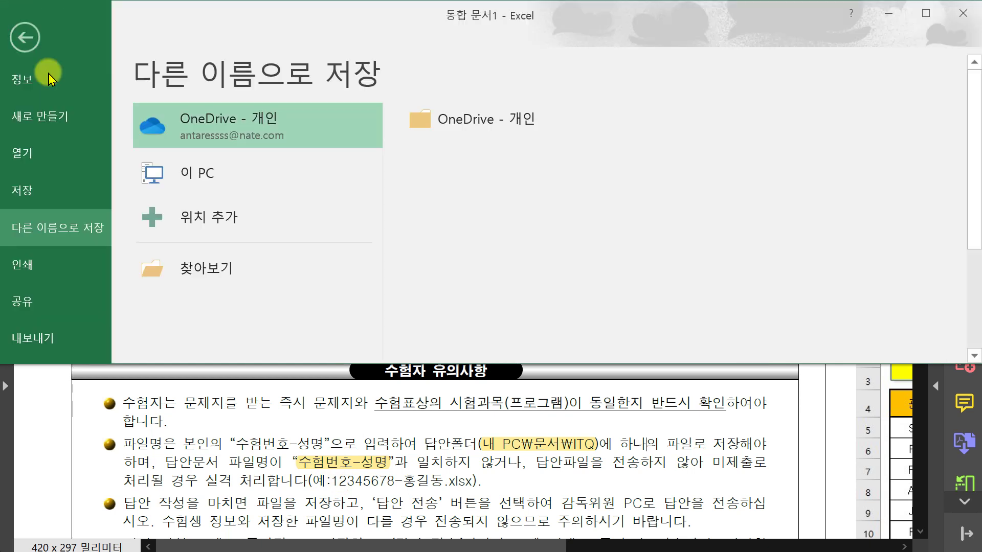
pyautogui.click(212, 271)
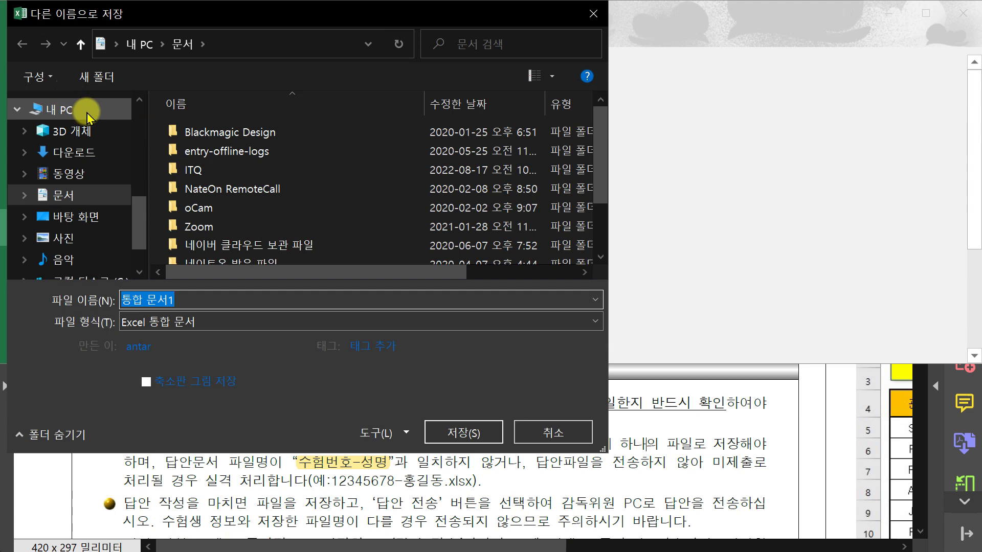
pyautogui.click(87, 113)
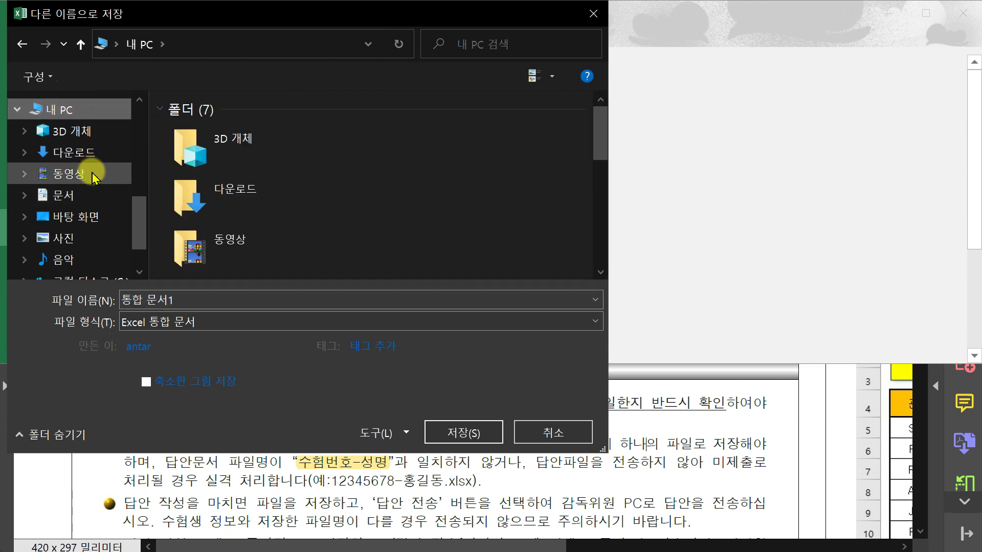
pyautogui.click(94, 195)
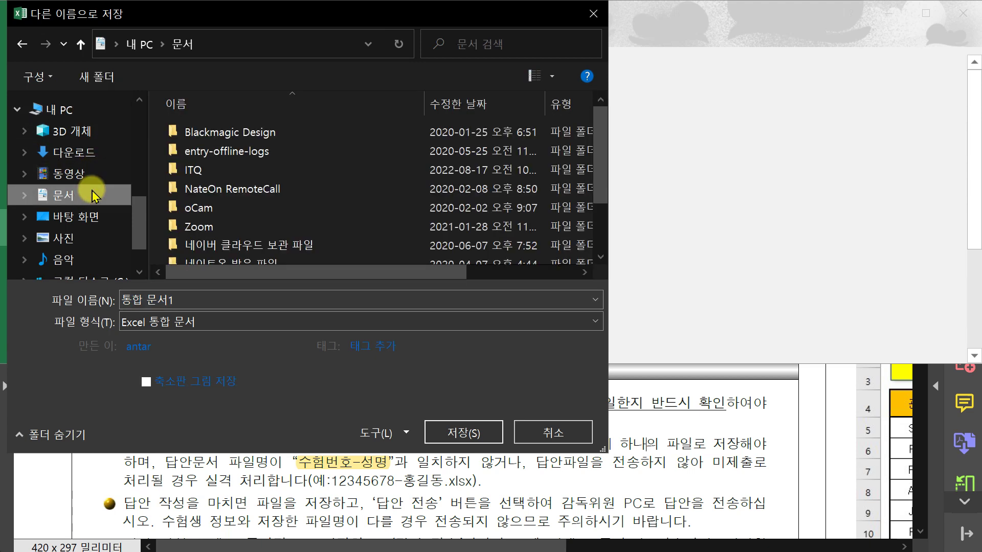
pyautogui.doubleClick(240, 174)
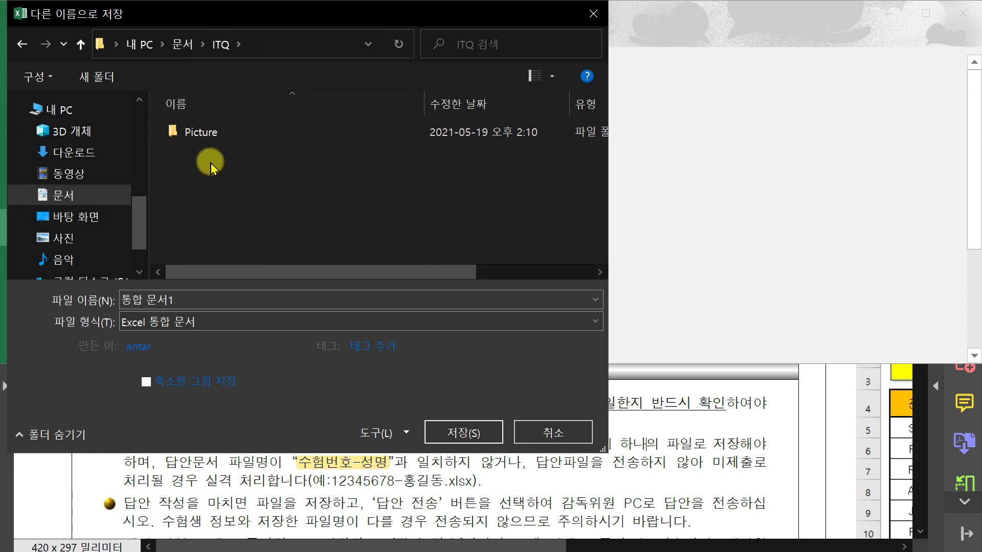
pyautogui.click(183, 300)
pyautogui.write('12345678-송이컴샘')
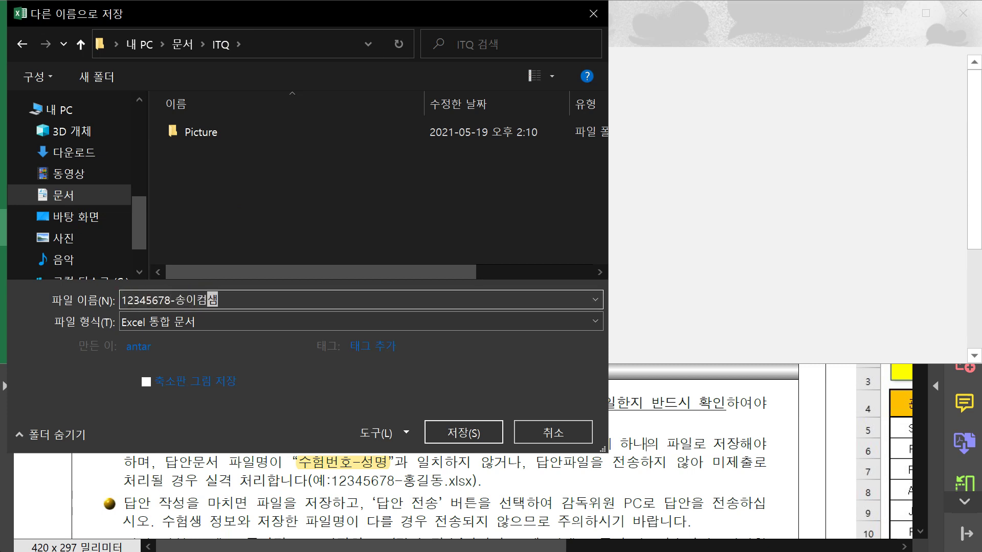
pyautogui.press('Return')
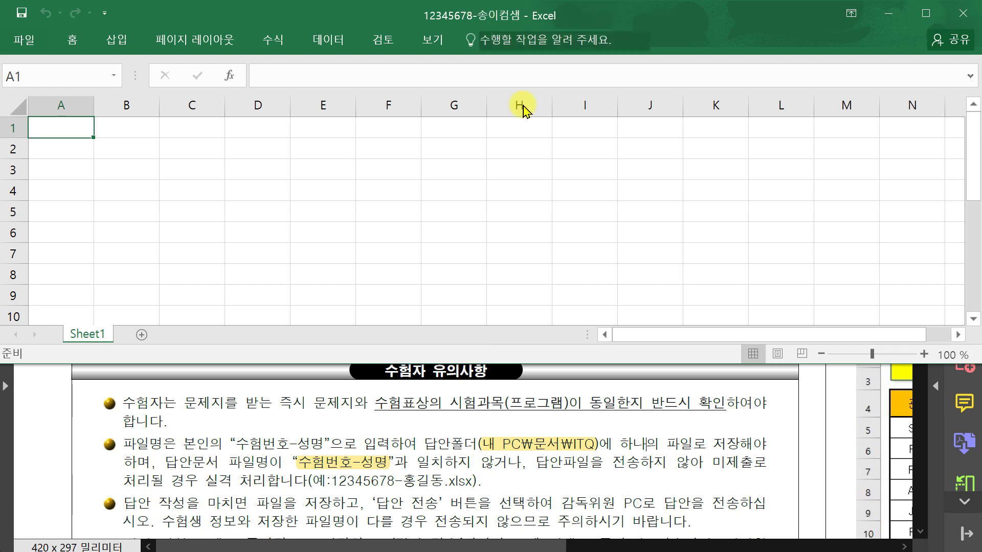
# - In the Acrobat Reader exam PDF, examine the answer-writing rules, the 제1작업 output table and its formatting conditions
pyautogui.click(716, 415)
pyautogui.scroll(-10, 919, 504)
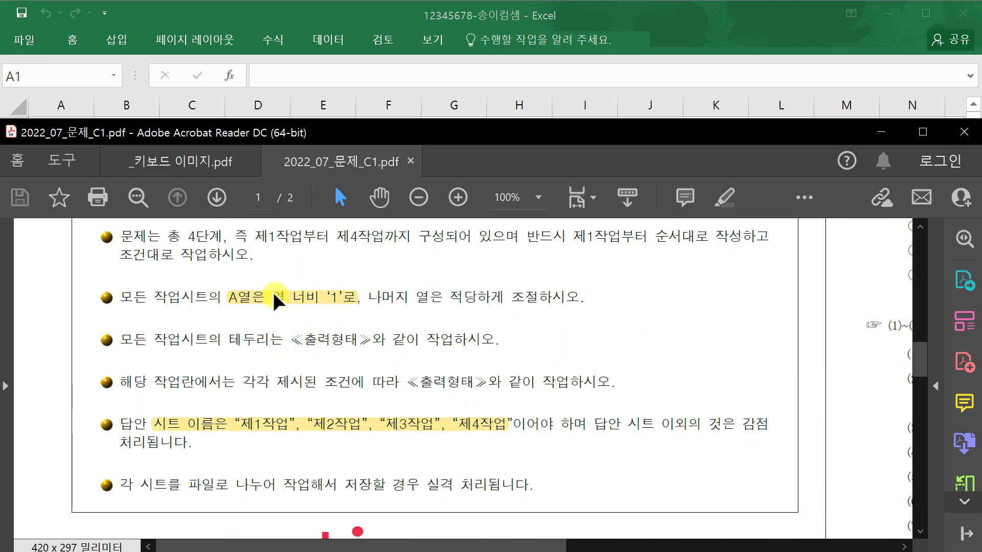
pyautogui.click(920, 253)
pyautogui.click(920, 253)
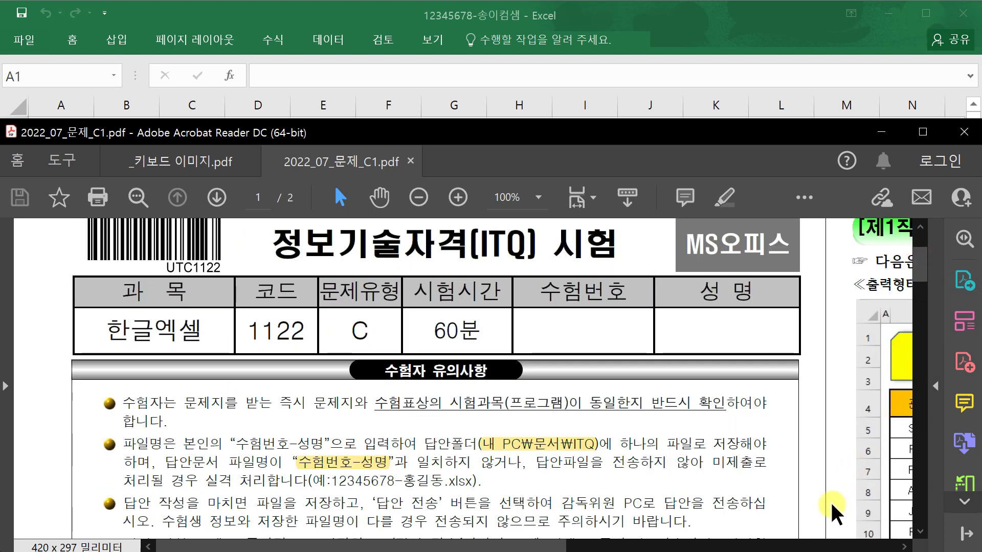
pyautogui.click(829, 545)
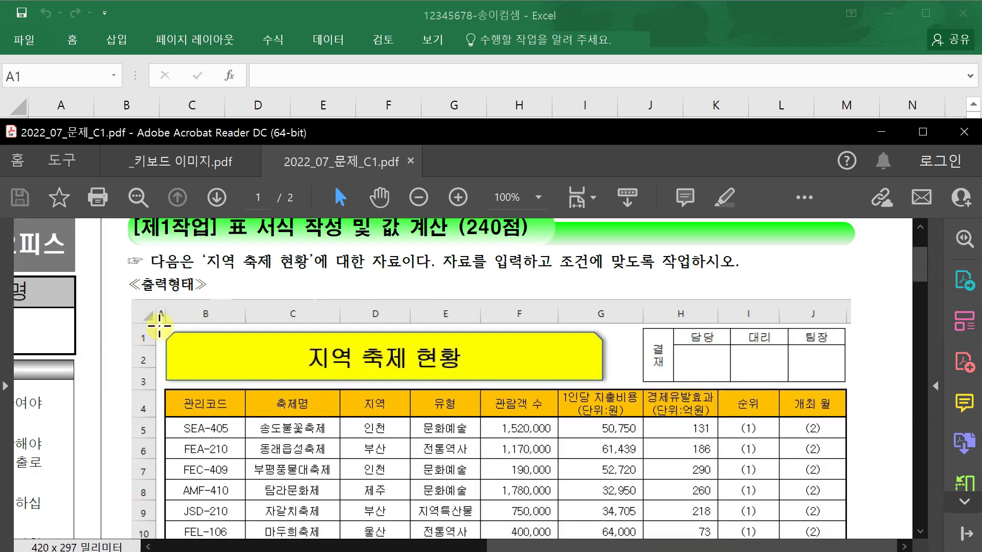
pyautogui.click(224, 546)
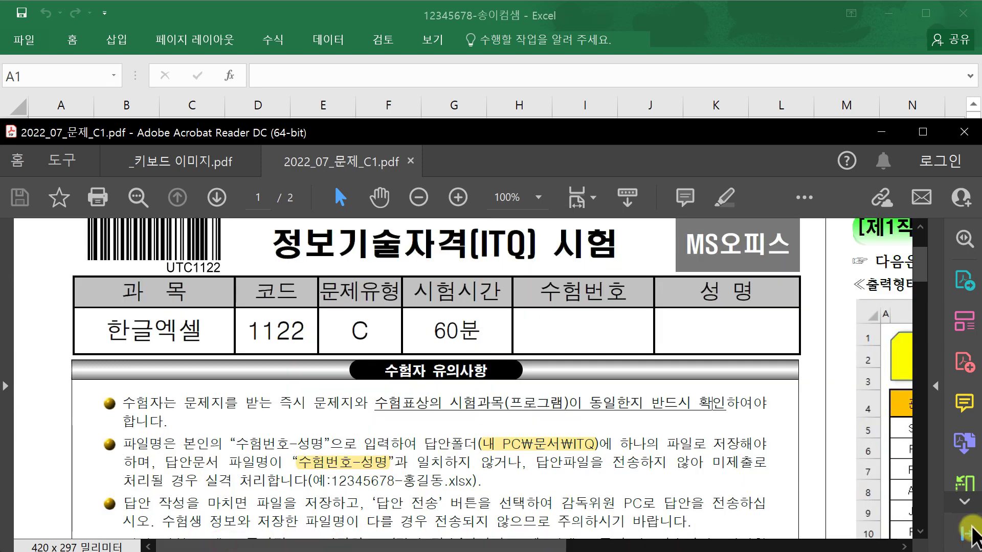
pyautogui.click(922, 506)
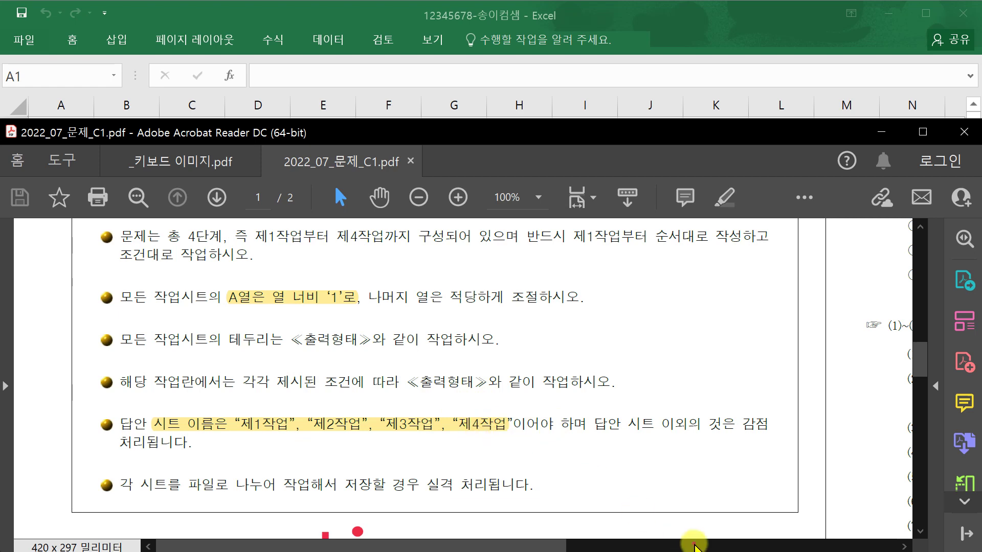
pyautogui.click(699, 544)
pyautogui.click(932, 267)
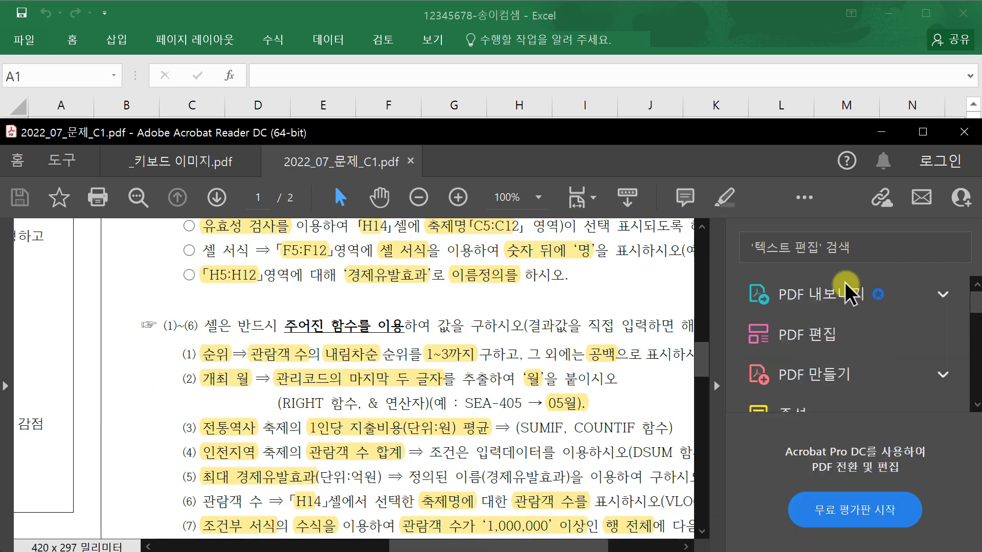
pyautogui.click(915, 268)
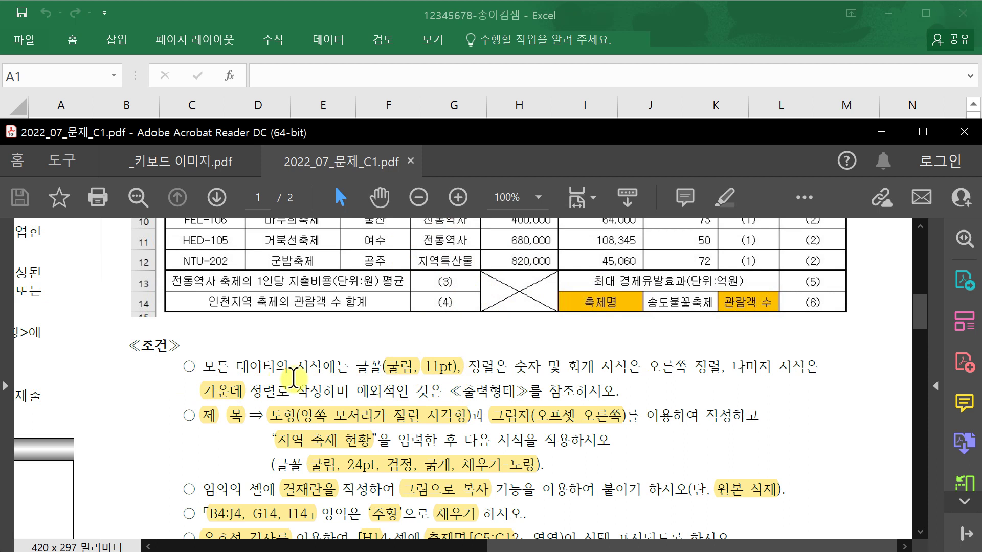
pyautogui.scroll(2, 296, 386)
pyautogui.scroll(4, 297, 389)
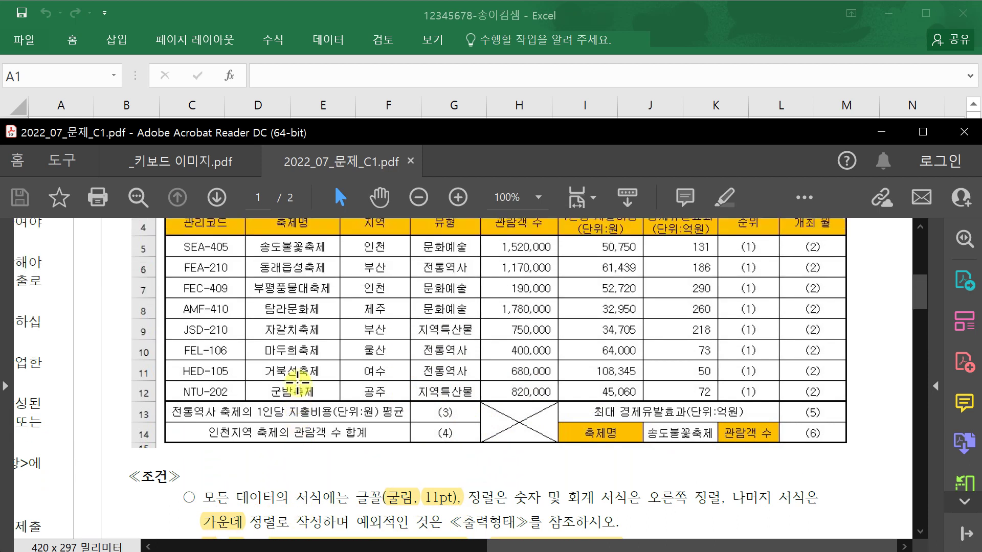
# - Back in the Excel workbook, add two new worksheets after Sheet1
pyautogui.click(407, 22)
pyautogui.click(257, 275)
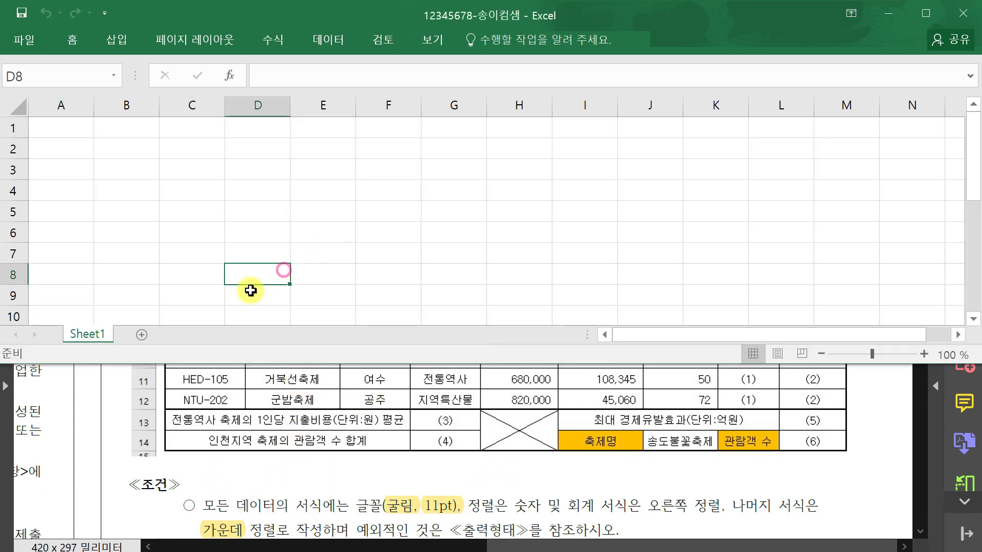
pyautogui.click(141, 335)
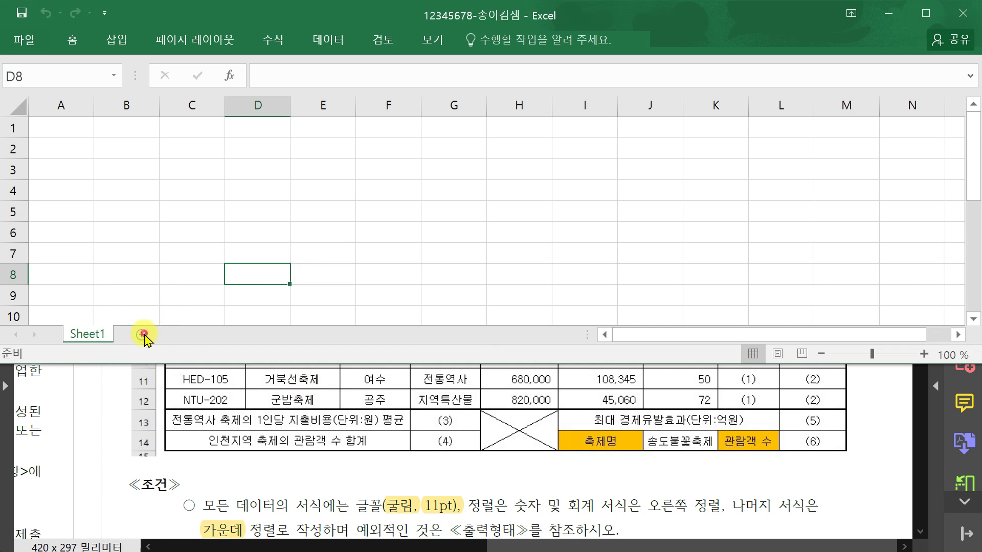
pyautogui.click(190, 335)
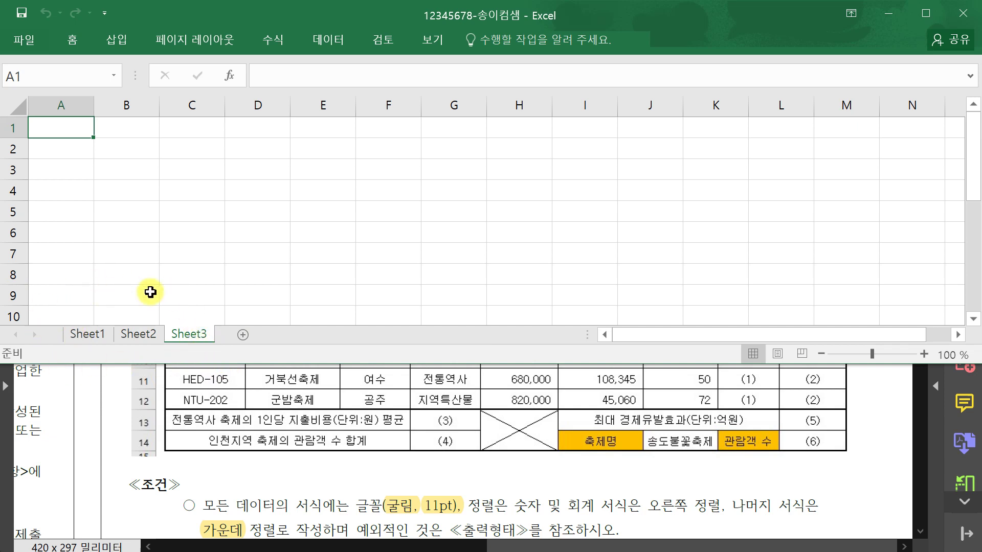
# - Group all three worksheets and format all their cells with the 굴림 font and horizontal centre alignment
pyautogui.rightClick(186, 336)
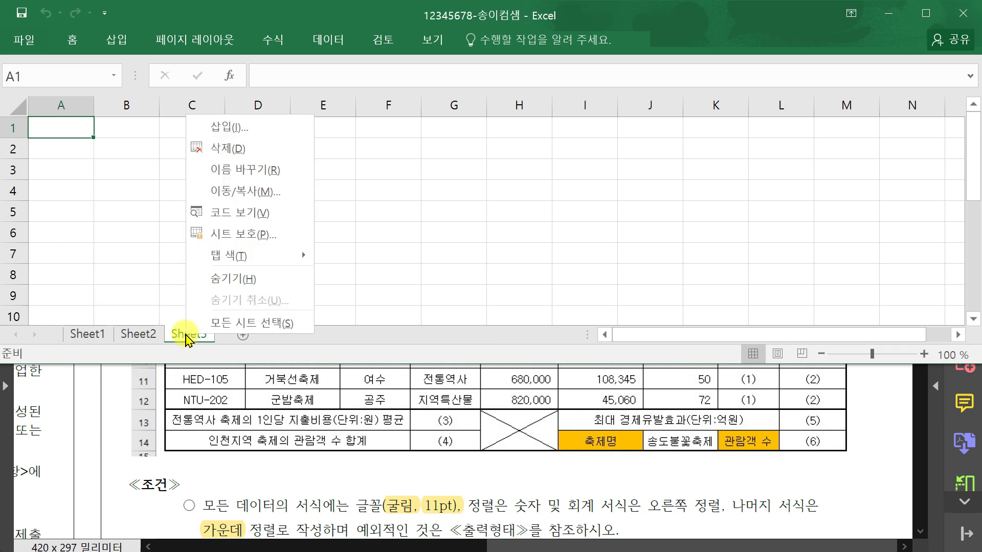
pyautogui.click(301, 323)
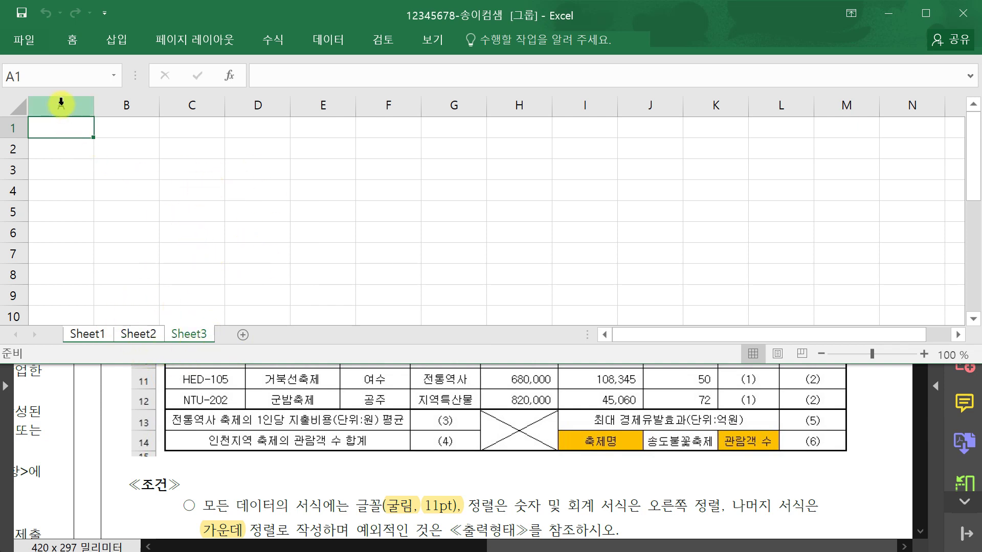
pyautogui.click(16, 104)
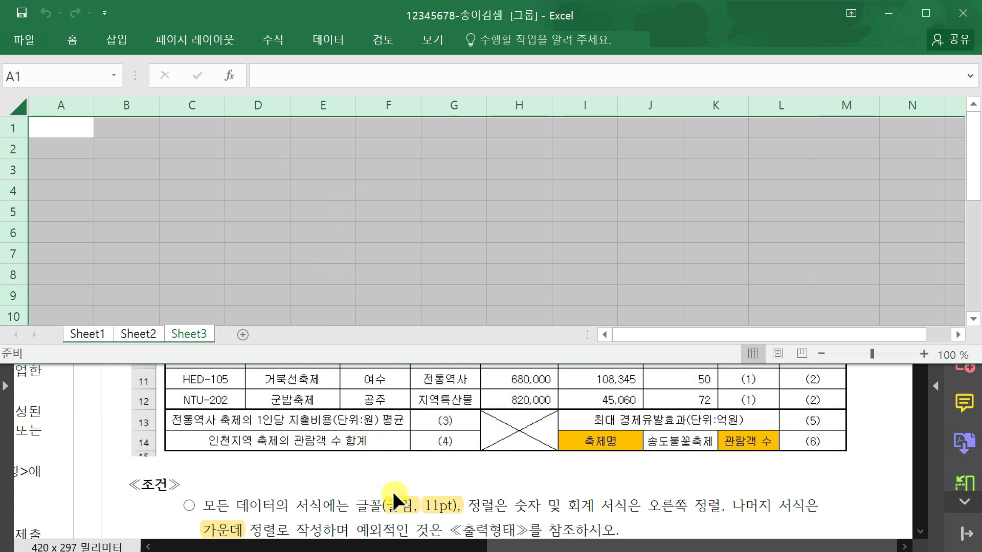
pyautogui.click(72, 40)
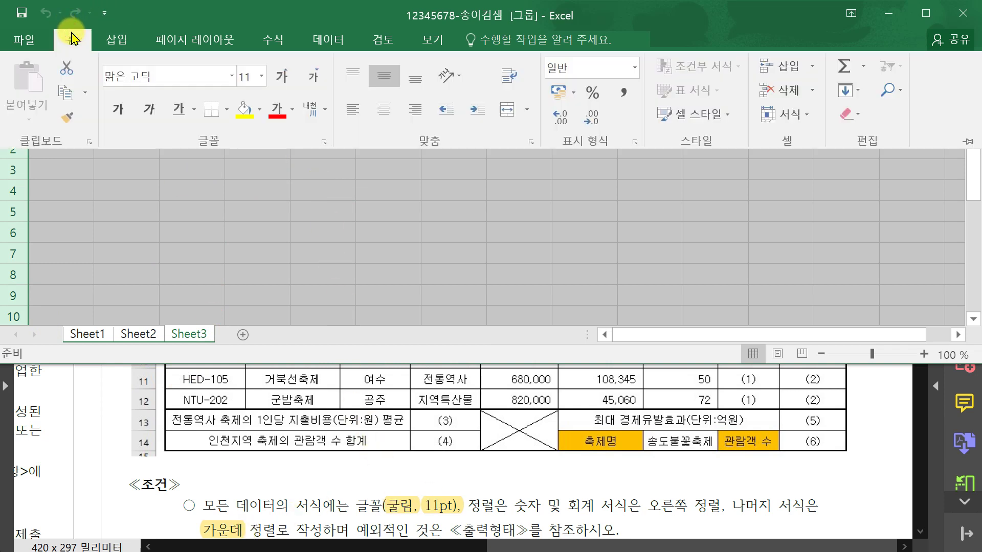
pyautogui.click(160, 77)
pyautogui.write('ㄱ')
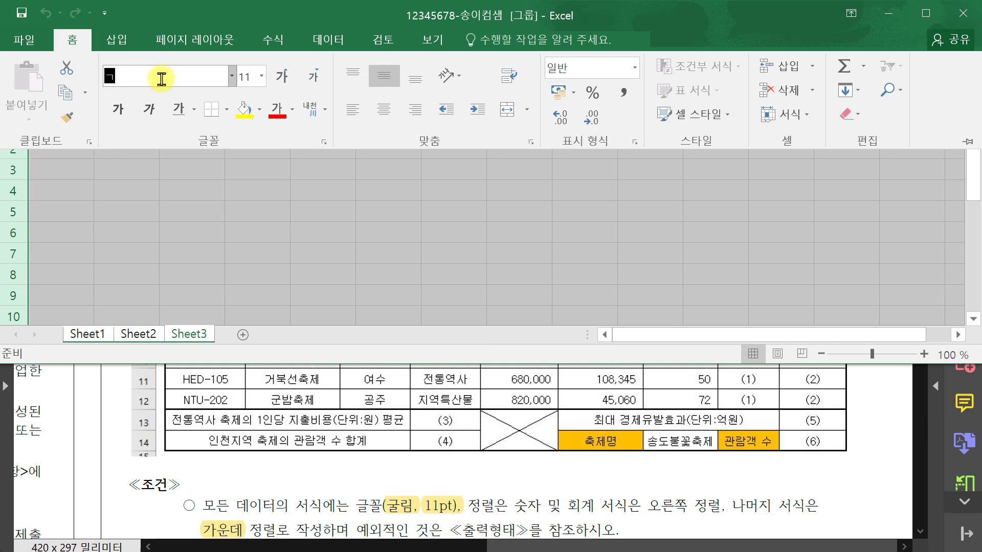
pyautogui.write('굴림')
pyautogui.press('Return')
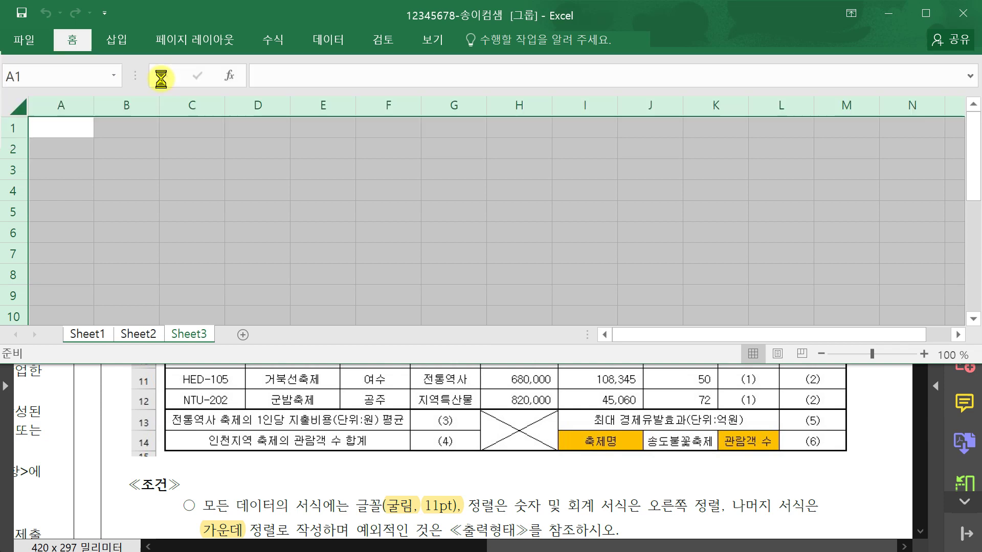
pyautogui.click(67, 39)
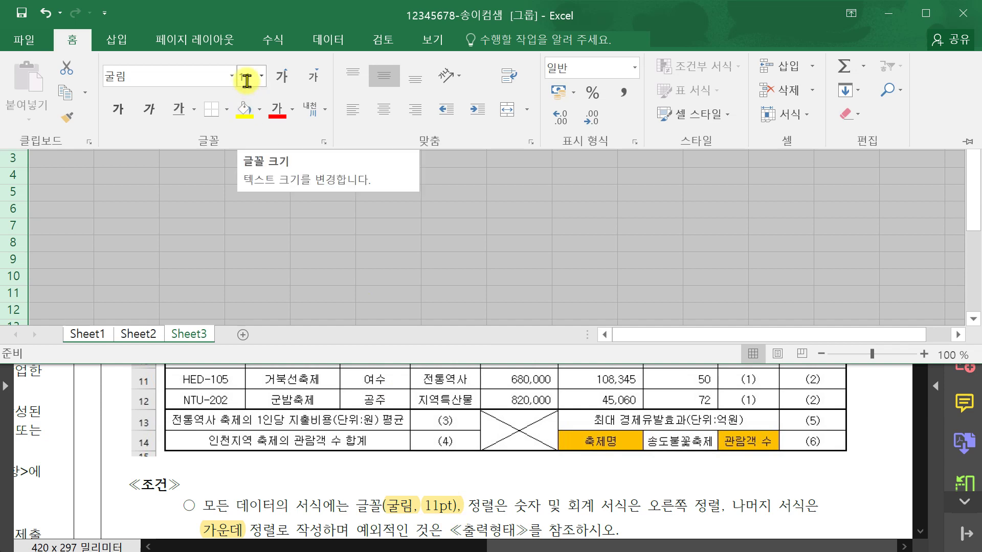
pyautogui.click(385, 109)
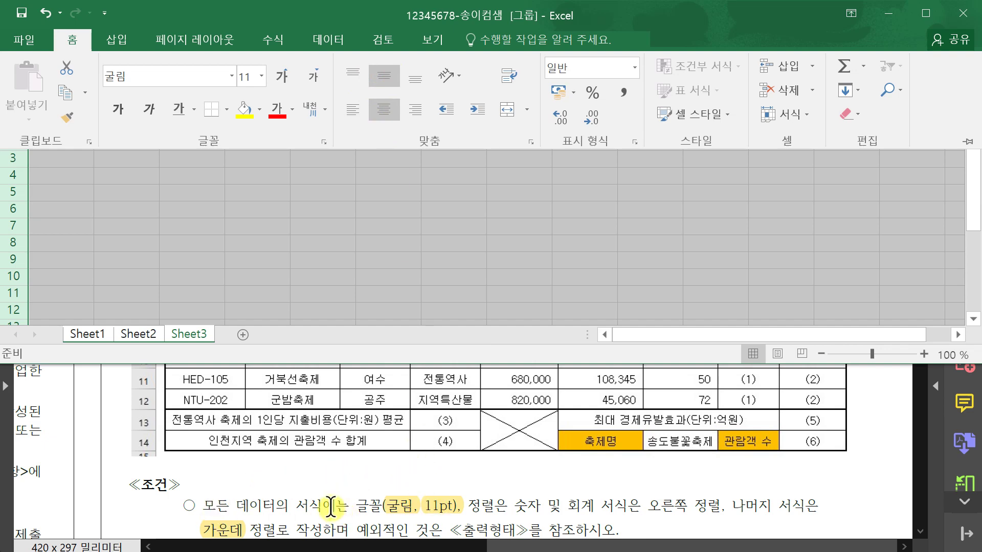
# - Check the column width rule in the exam PDF and set column A's width to 1 on all grouped Excel sheets
pyautogui.click(335, 545)
pyautogui.scroll(-10, 931, 499)
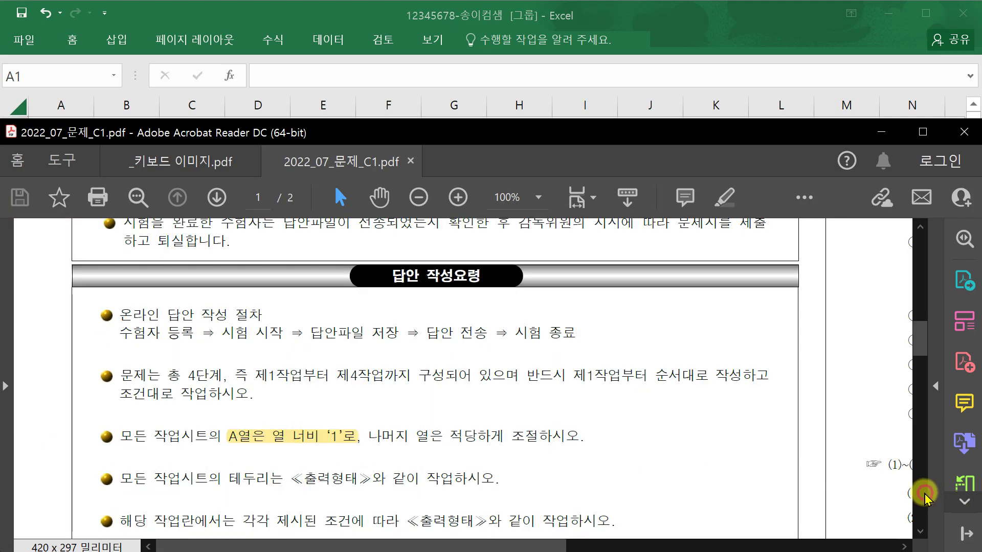
pyautogui.click(921, 250)
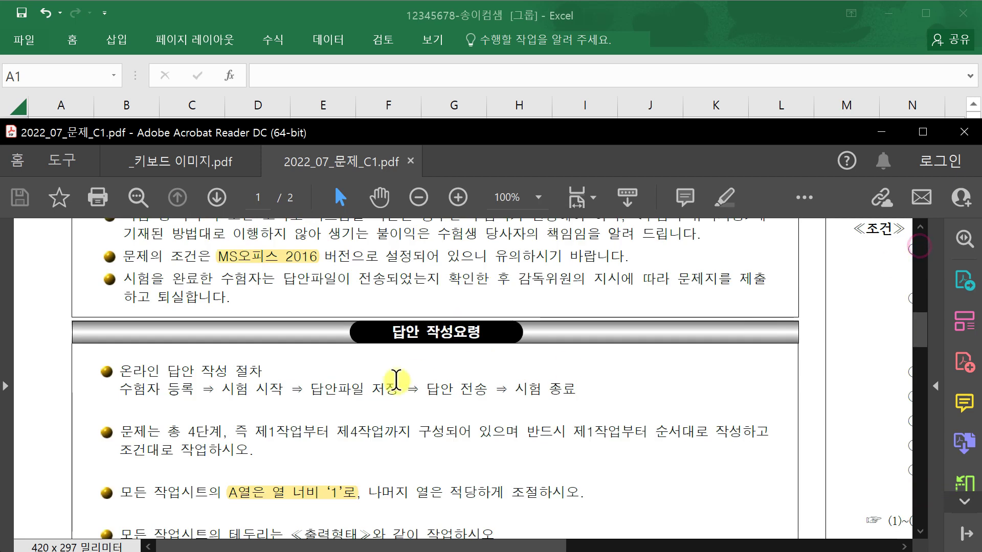
pyautogui.click(339, 11)
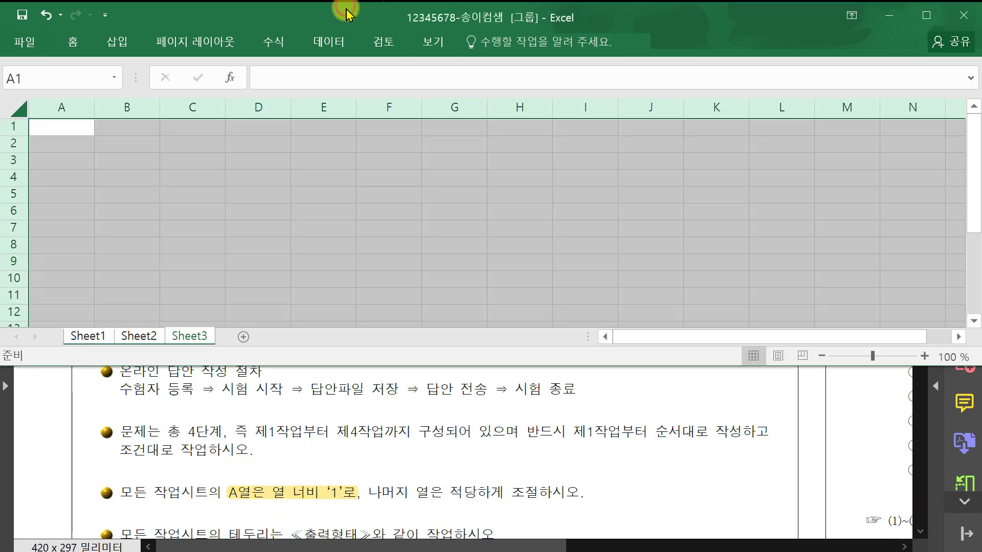
pyautogui.click(79, 101)
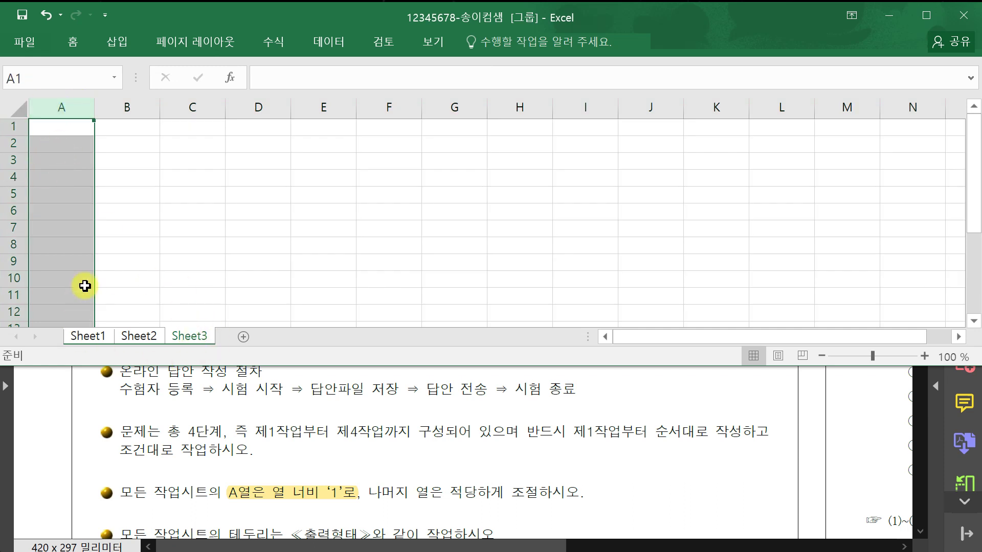
pyautogui.rightClick(68, 175)
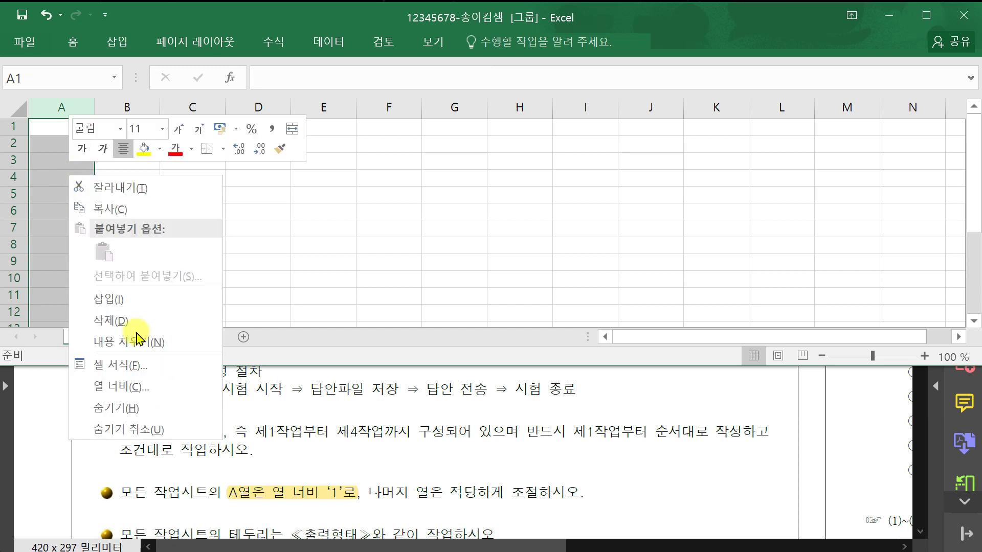
pyautogui.click(153, 389)
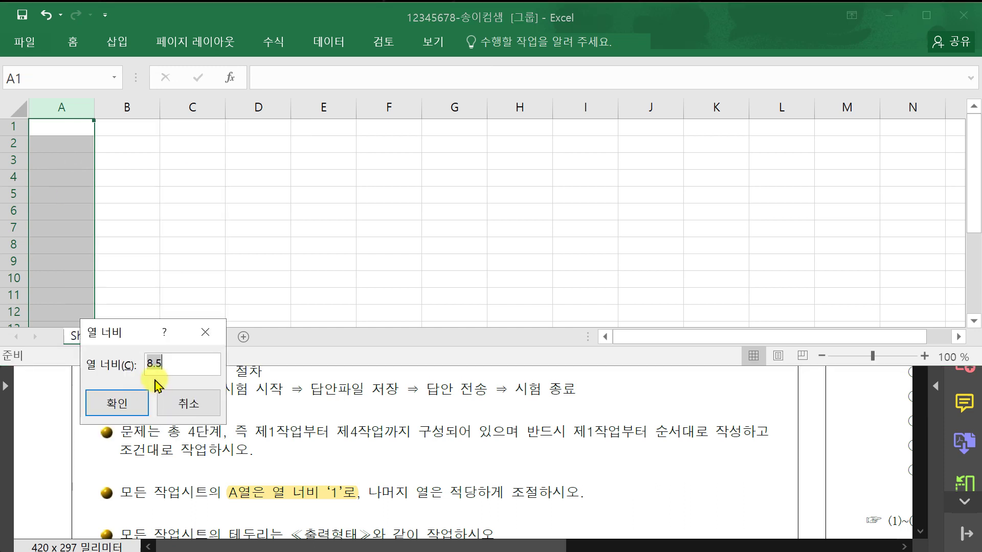
pyautogui.press('Return')
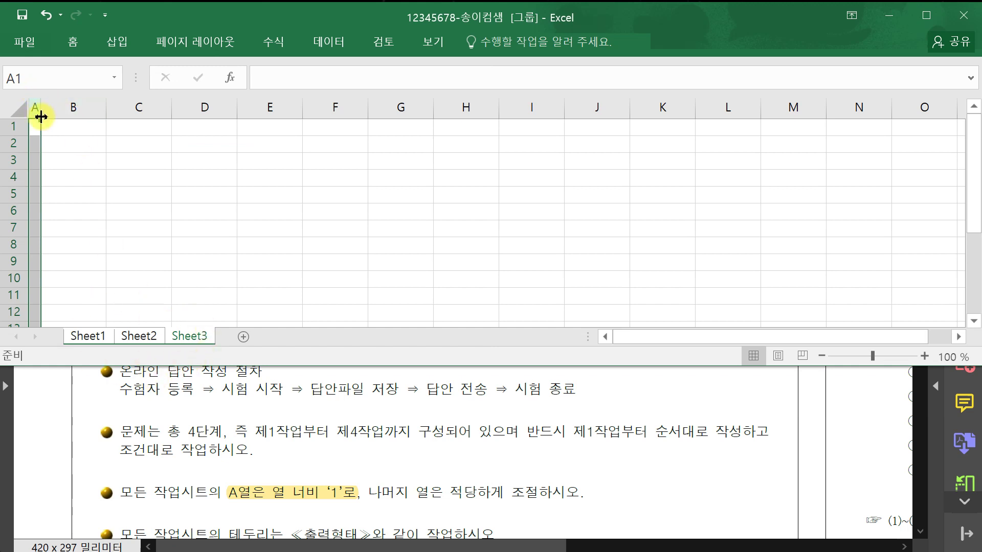
# - Check the sheet naming rule in the exam PDF and rename Sheet3 in the Excel workbook as 제3작업
pyautogui.click(556, 475)
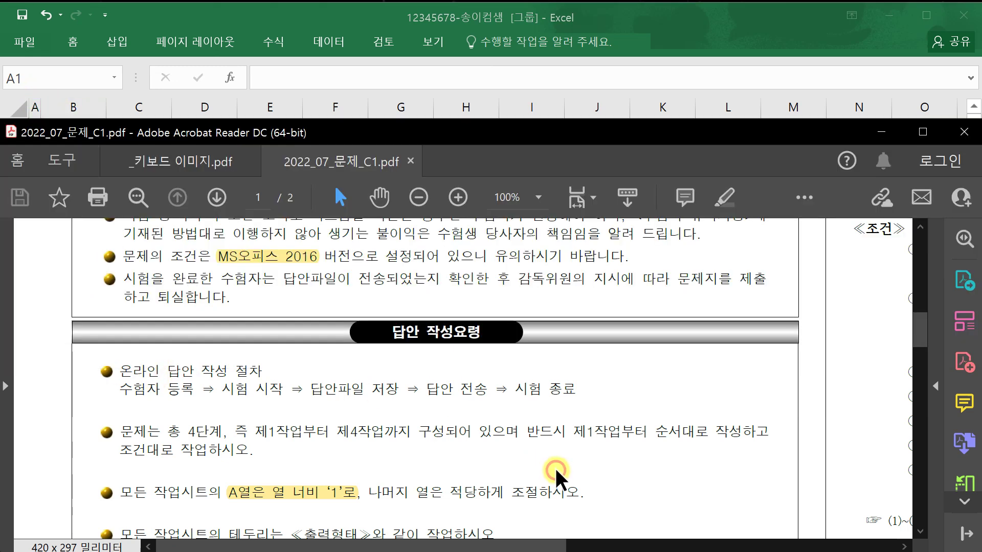
pyautogui.scroll(-3, 558, 476)
pyautogui.scroll(-2, 556, 475)
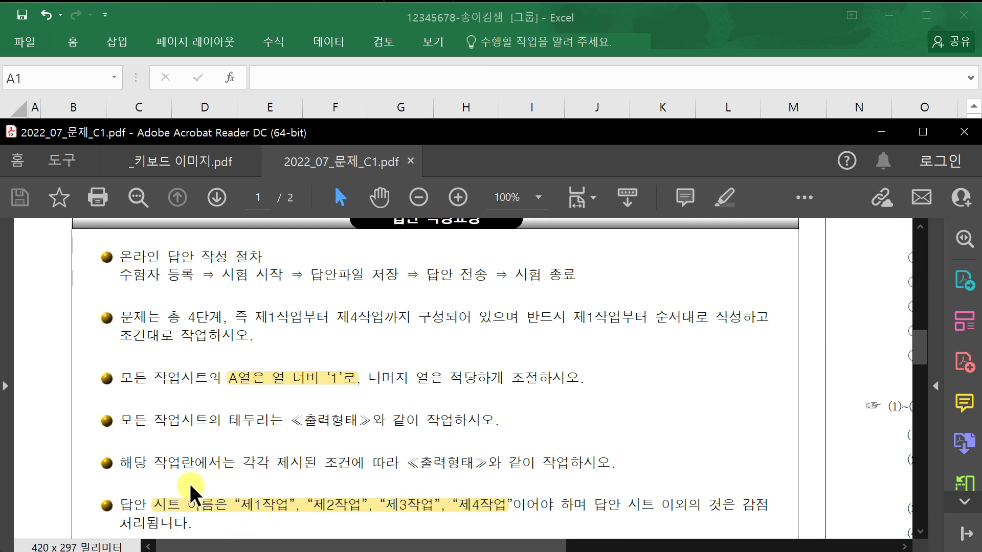
pyautogui.click(246, 16)
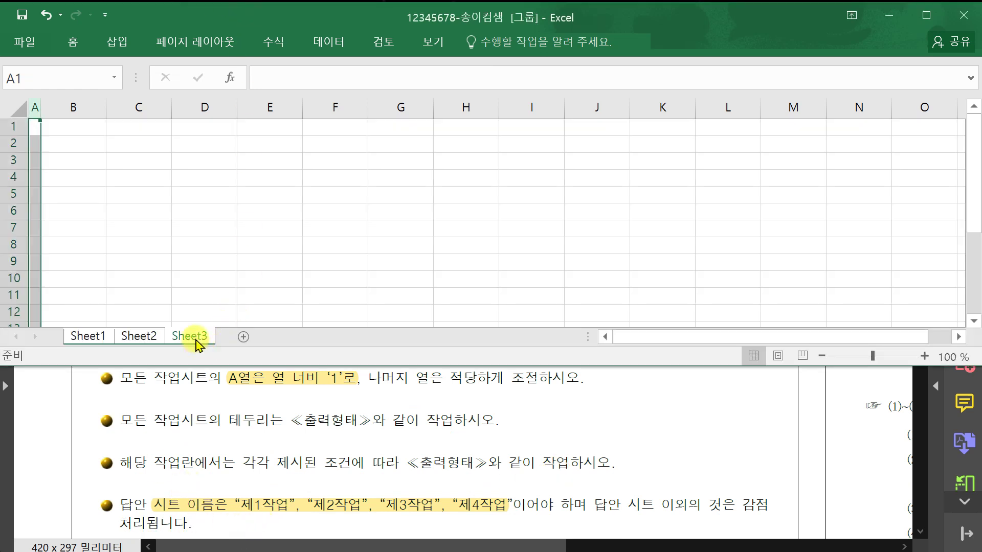
pyautogui.doubleClick(195, 339)
pyautogui.write('ㅈ')
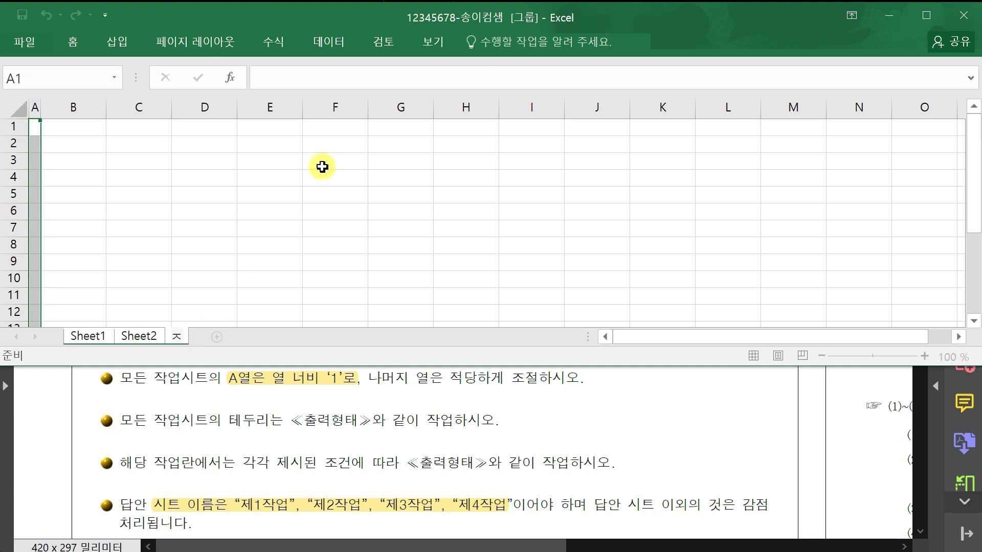
pyautogui.write('3작업')
pyautogui.press('Return')
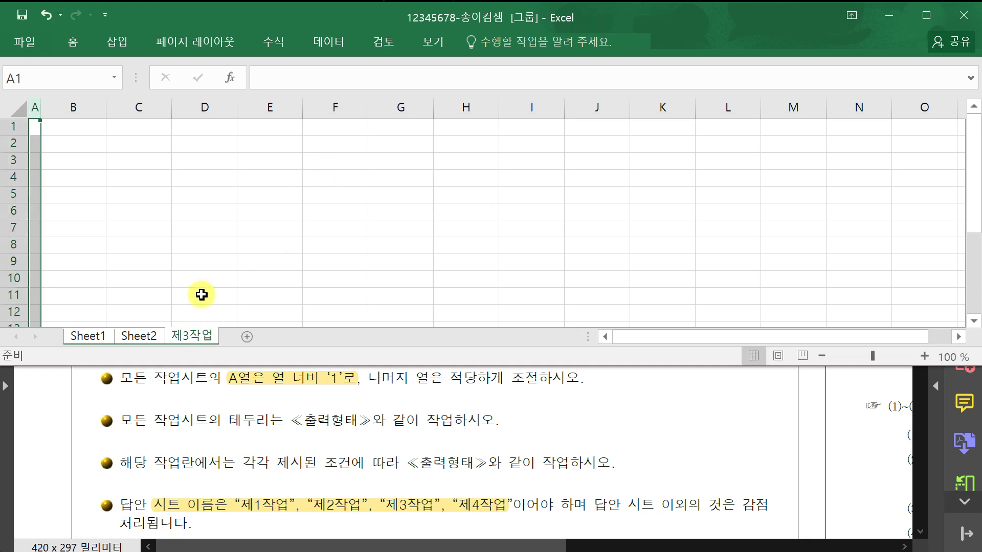
# - Rename Sheet2 as 제2작업 and Sheet1 as 제1작업
pyautogui.doubleClick(154, 339)
pyautogui.write('ㅈ')
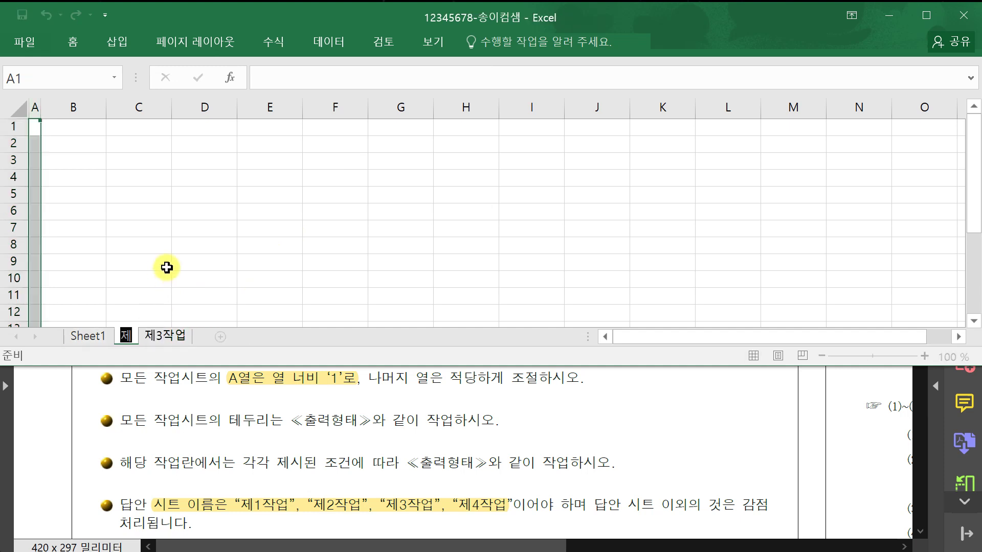
pyautogui.write('작업')
pyautogui.write('2')
pyautogui.press('Return')
pyautogui.doubleClick(78, 336)
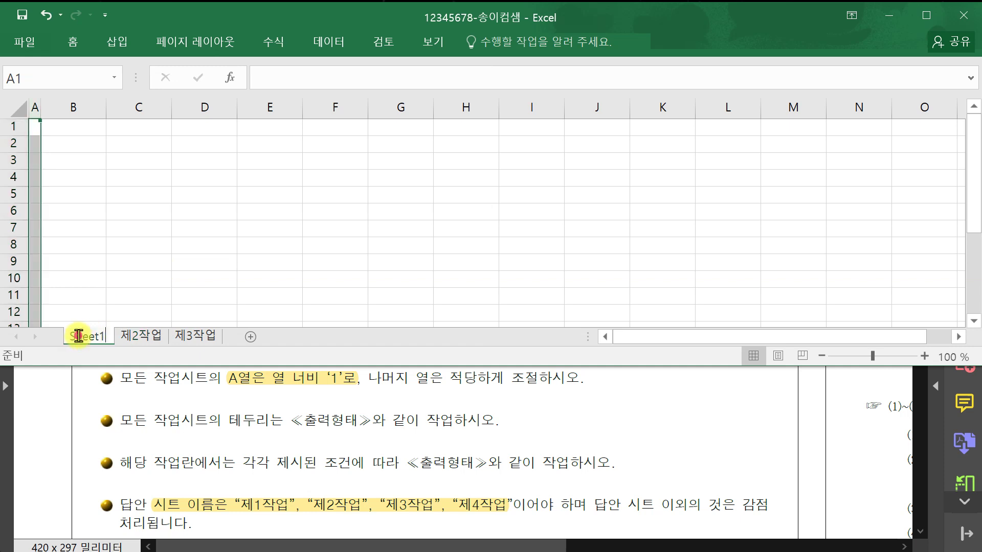
pyautogui.write('제1작')
pyautogui.write('업')
pyautogui.press('Return')
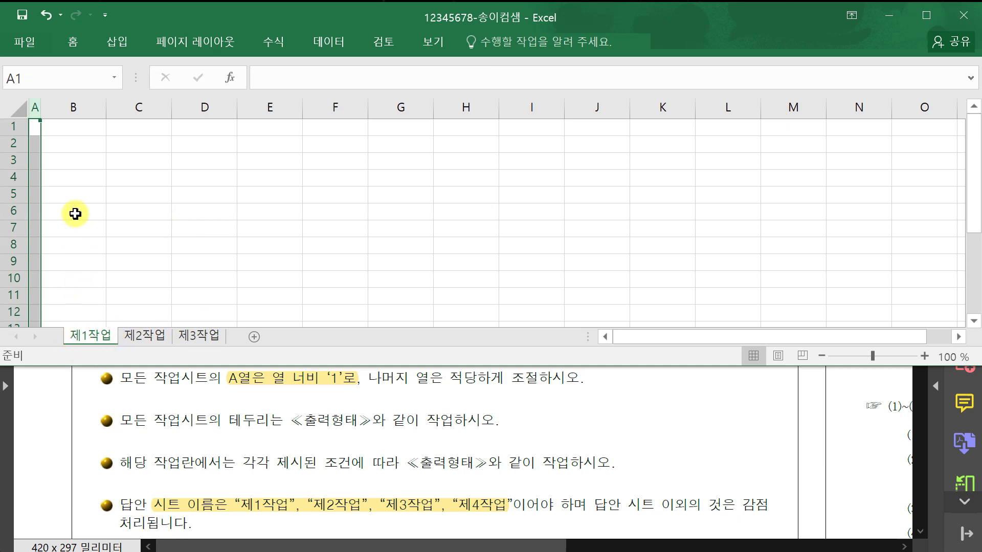
# - Look through the 제2작업 and 제3작업 sheets and return to the 제1작업 sheet
pyautogui.click(82, 157)
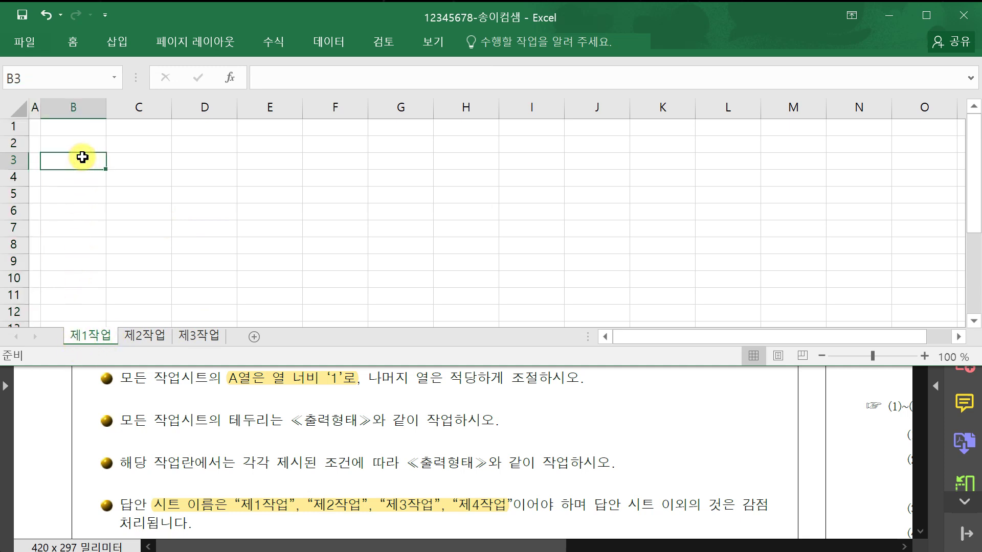
pyautogui.click(137, 336)
pyautogui.click(198, 339)
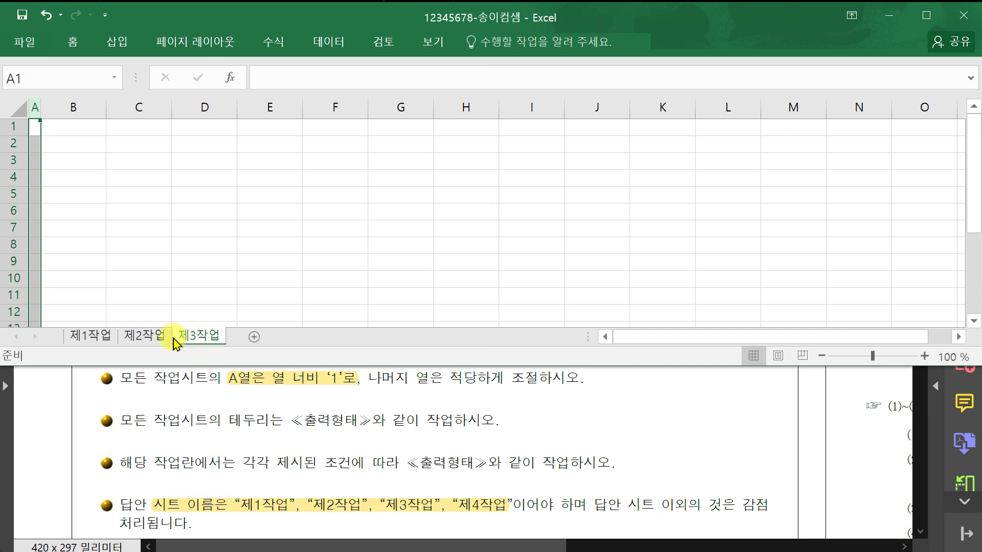
pyautogui.click(90, 338)
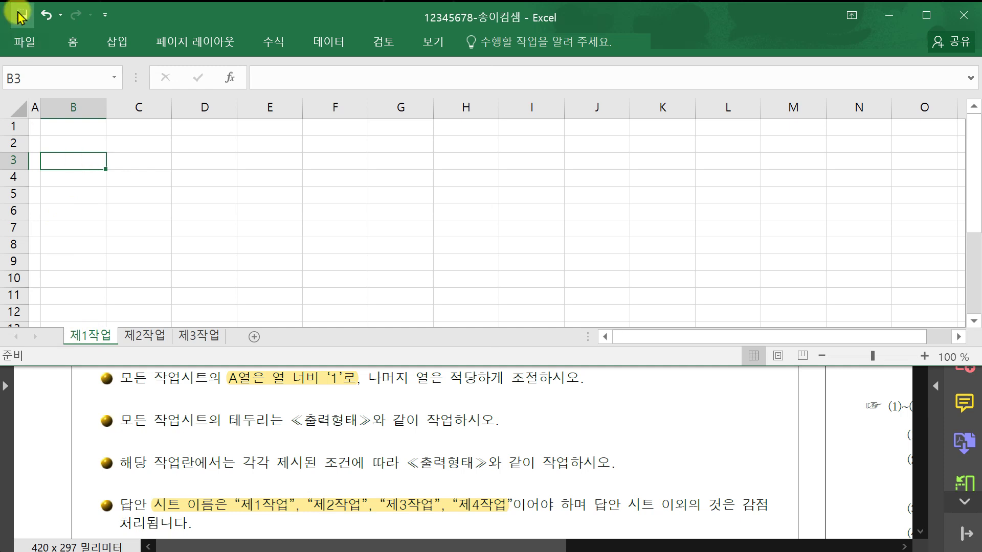
# - Switch to the exam PDF in Acrobat Reader and examine the 지역 축제 현황 output table
pyautogui.click(571, 381)
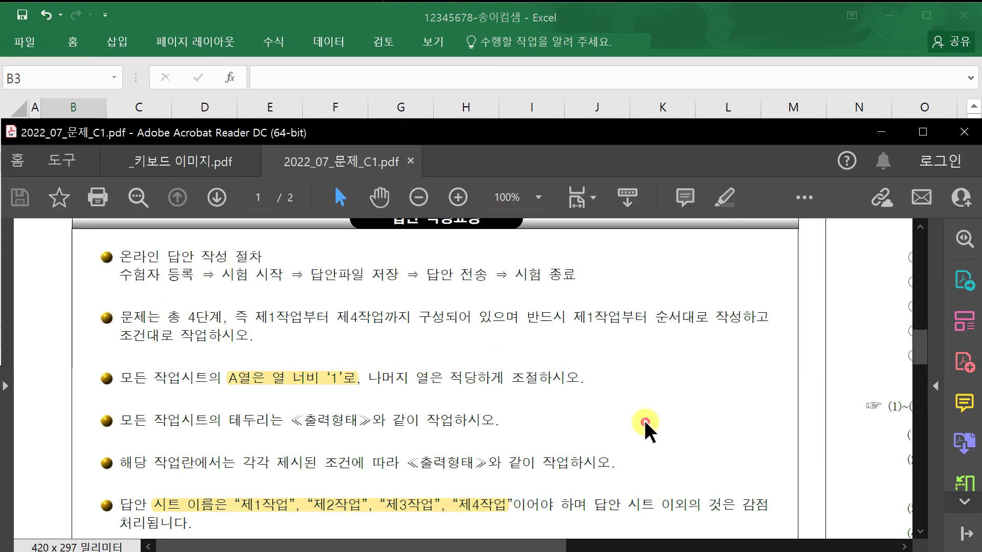
pyautogui.scroll(5, 942, 285)
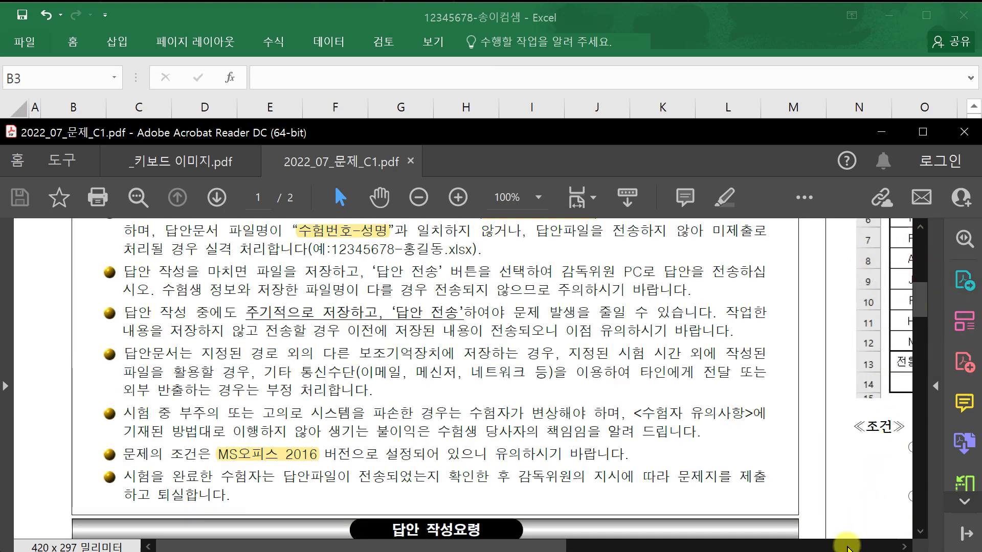
pyautogui.click(848, 546)
pyautogui.scroll(2, 834, 369)
pyautogui.scroll(7, 834, 370)
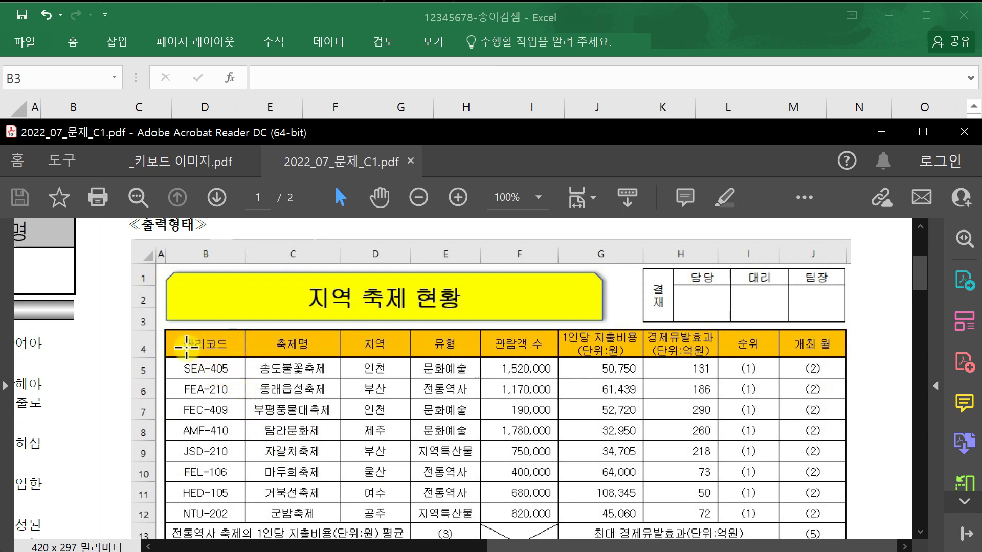
# - Back in Excel, enter 필드 in cell L6 of the 제1작업 sheet
pyautogui.click(684, 26)
pyautogui.click(700, 212)
pyautogui.write('ㅍㅣㄹ드')
pyautogui.press('Return')
# - View the keyboard image PDF in Acrobat Reader and return to the Excel workbook
pyautogui.click(879, 445)
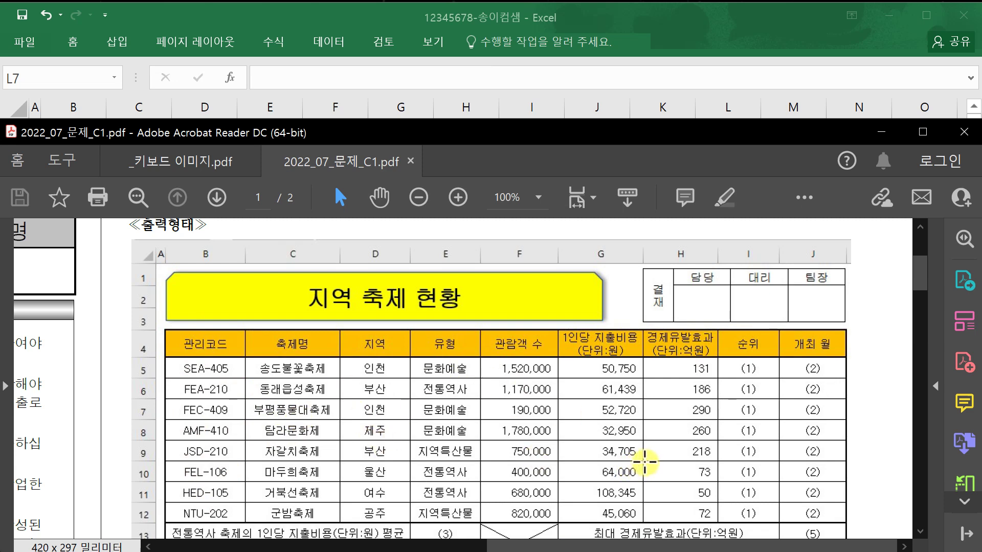
pyautogui.click(207, 166)
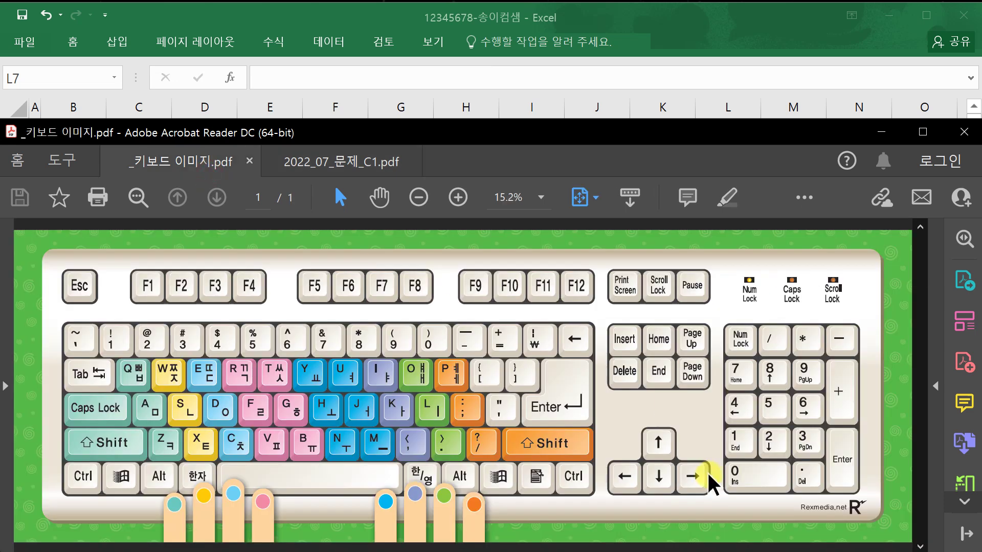
pyautogui.click(575, 10)
# - Select cell G6 and move the selection one cell up, down, left and right
pyautogui.click(429, 212)
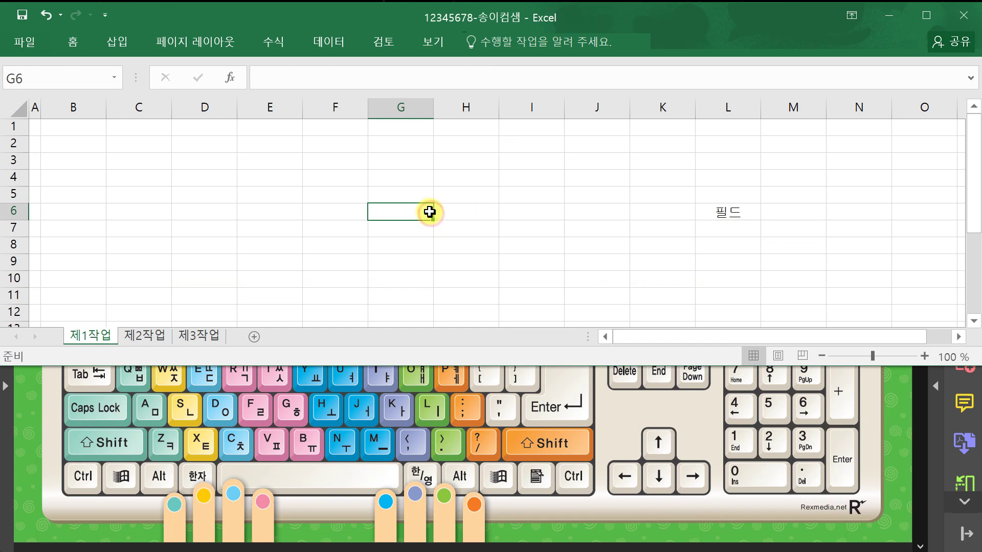
pyautogui.press('Up')
pyautogui.press('Down')
pyautogui.press('Left')
pyautogui.press('Right')
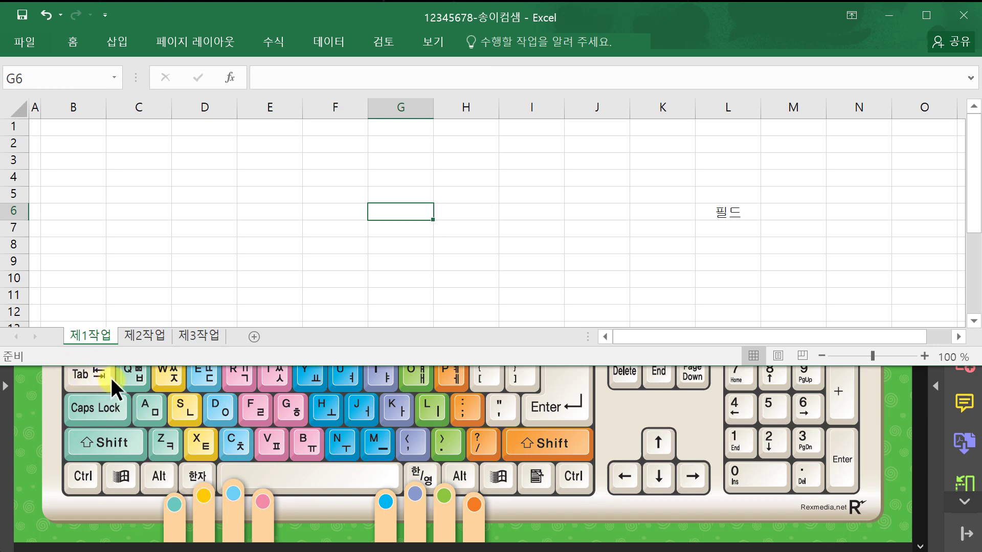
# - Select cell B4, move the selection across row 4 to J4 and back to C4
pyautogui.click(91, 182)
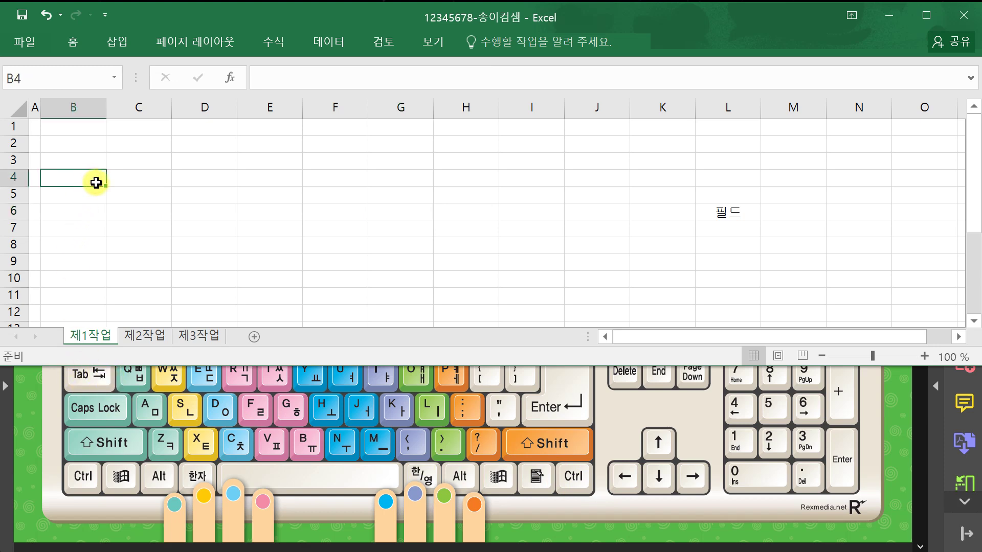
pyautogui.press('Tab')
pyautogui.press('Tab')
pyautogui.press('Tab')
pyautogui.press('Tab')
pyautogui.press('Tab')
pyautogui.press('Tab')
pyautogui.press('Tab')
pyautogui.press('Tab')
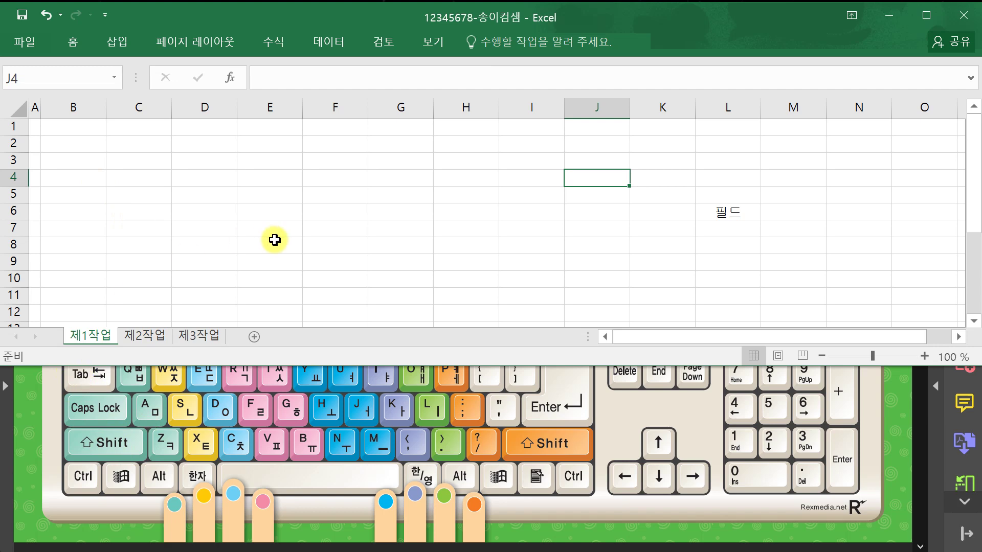
pyautogui.hotkey('shift', 'Tab')
pyautogui.hotkey('shift', 'Tab')
pyautogui.hotkey('shift', 'Tab')
pyautogui.hotkey('shift', 'Tab')
pyautogui.hotkey('shift', 'Tab')
pyautogui.hotkey('shift', 'Tab')
pyautogui.hotkey('shift', 'Tab')
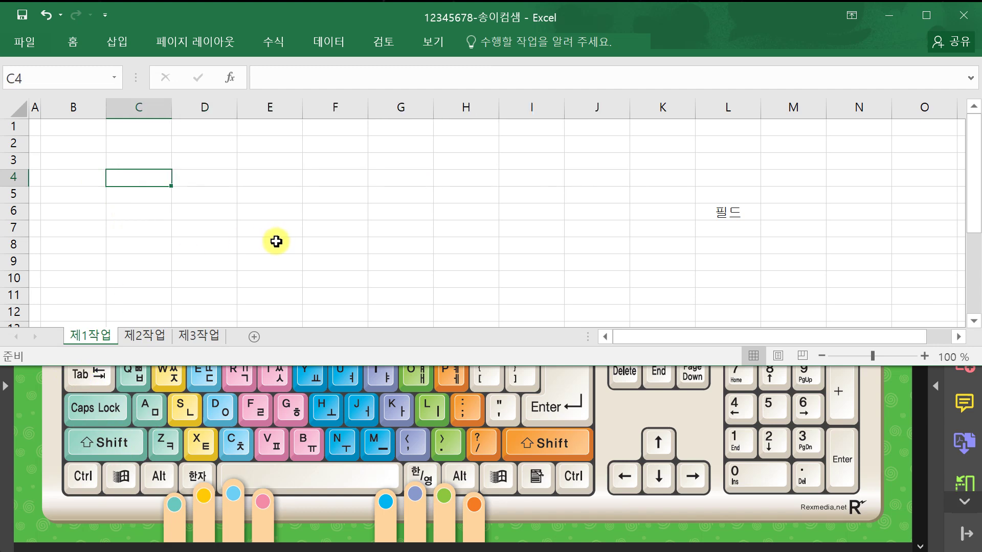
# - Select cell G3, move the selection down column G to G9 and back up to G4
pyautogui.click(379, 154)
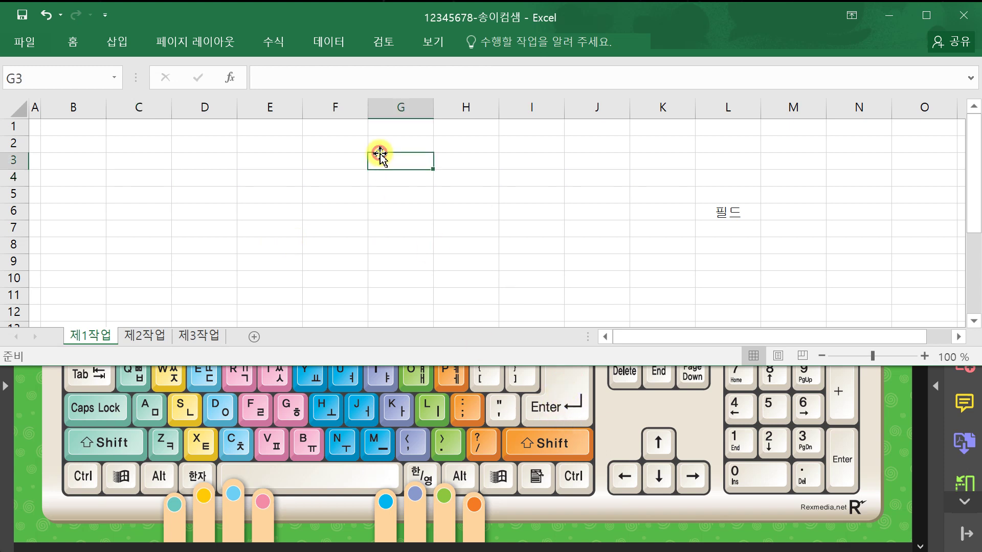
pyautogui.press('Down')
pyautogui.press('Down')
pyautogui.press('Down')
pyautogui.press('Down')
pyautogui.press('Down')
pyautogui.press('Down')
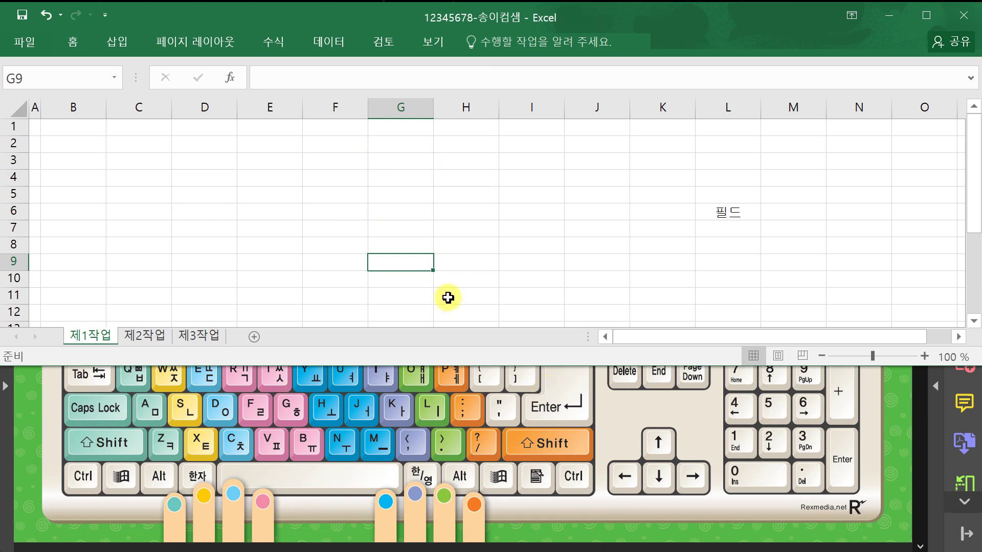
pyautogui.press('Up')
pyautogui.press('Up')
pyautogui.press('Up')
pyautogui.press('Up')
pyautogui.press('Up')
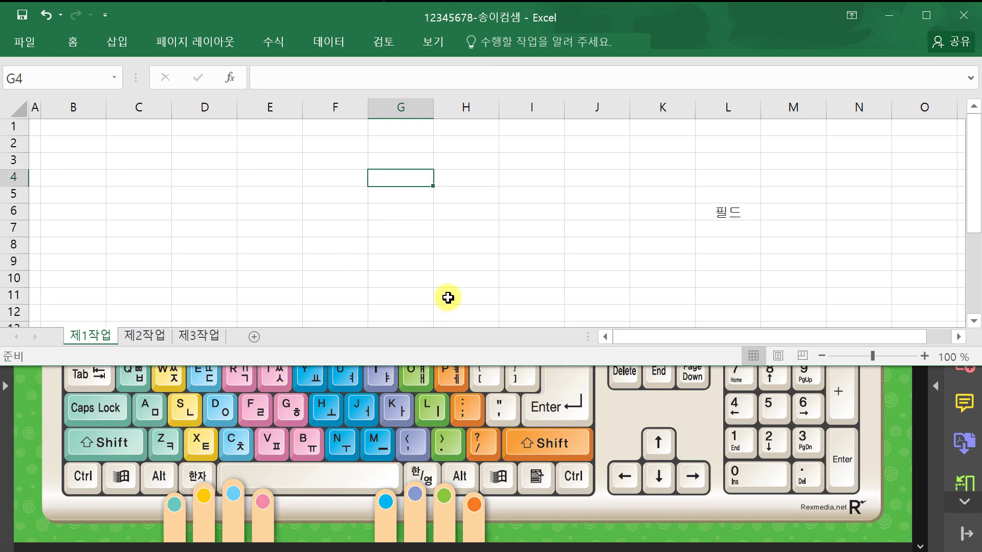
# - Select cell C5, move the selection across row 5 to G5 and back to B5
pyautogui.click(134, 195)
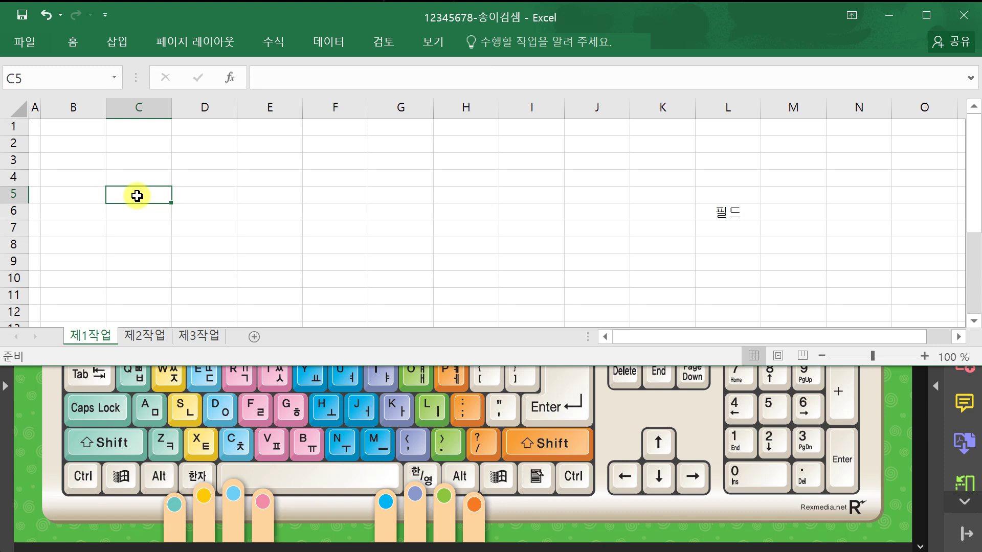
pyautogui.press('Right')
pyautogui.press('Right')
pyautogui.press('Right')
pyautogui.press('Right')
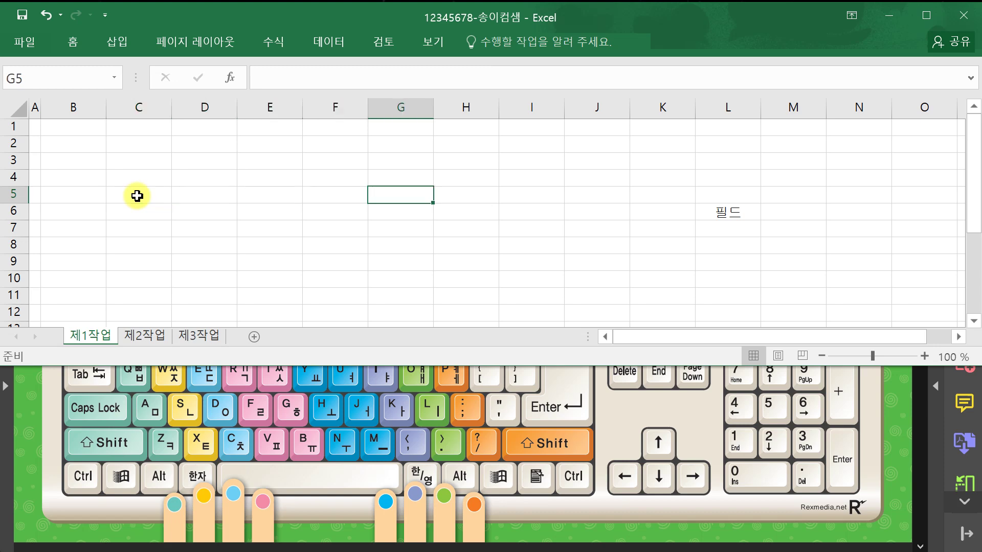
pyautogui.press('Left')
pyautogui.press('Left')
pyautogui.press('Left')
pyautogui.press('Left')
pyautogui.press('Left')
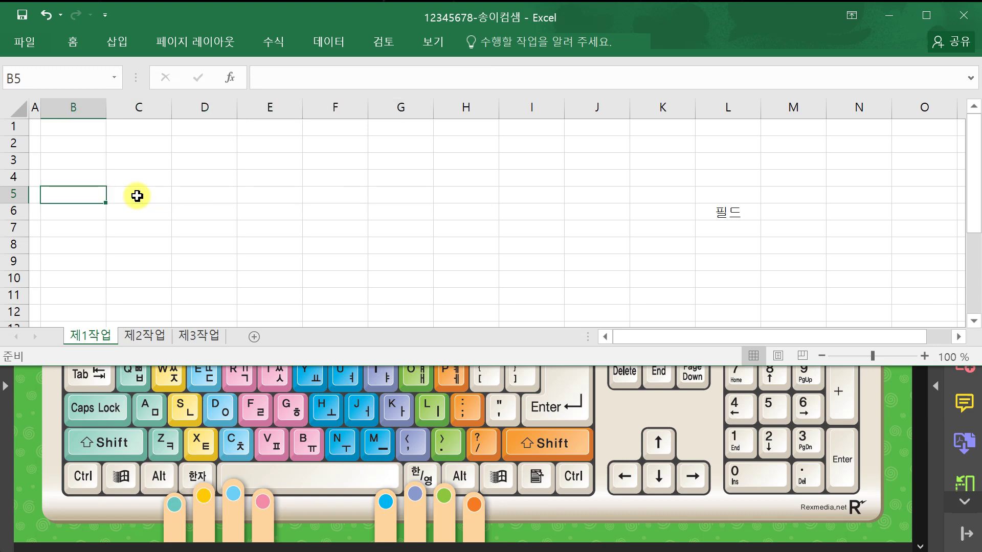
# - Move the selection to C5, down column C to C12 and back up to C5
pyautogui.press('Right')
pyautogui.press('Down')
pyautogui.press('Down')
pyautogui.press('Down')
pyautogui.press('Down')
pyautogui.press('Down')
pyautogui.press('Down')
pyautogui.press('Down')
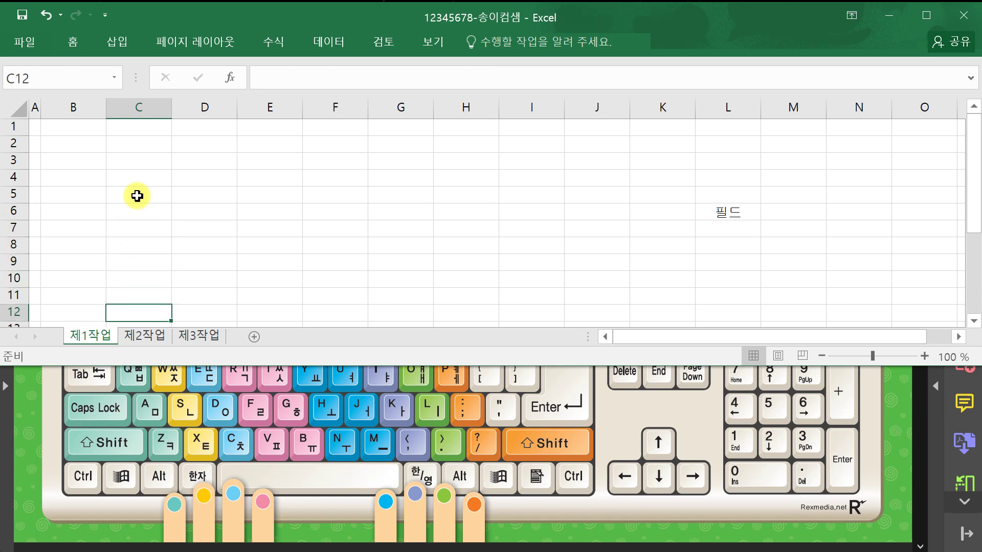
pyautogui.press('Up')
pyautogui.press('Up')
pyautogui.press('Up')
pyautogui.press('Up')
pyautogui.press('Up')
pyautogui.press('Up')
pyautogui.press('Up')
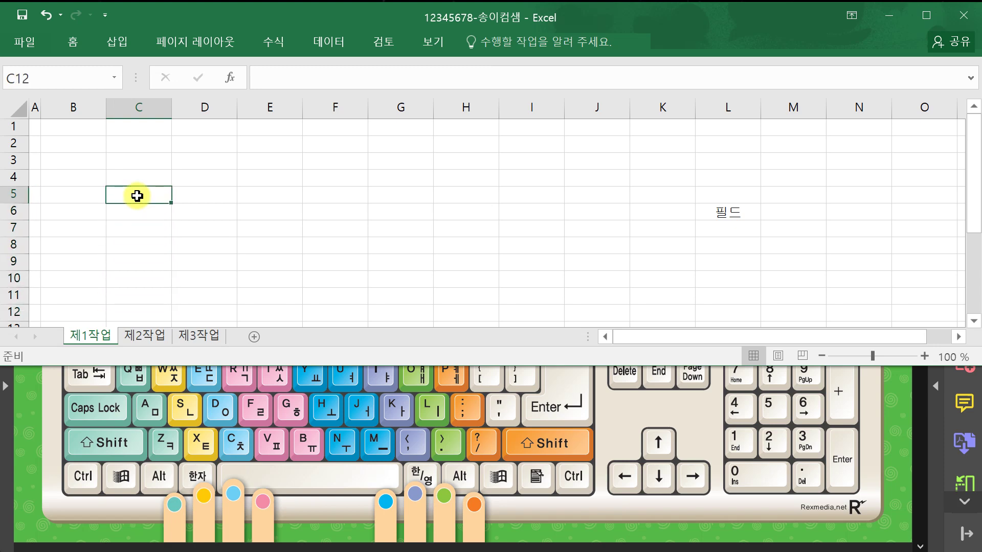
# - In Acrobat Reader, examine the exam table's two-line column headings and the Alt and Enter keys in the keyboard image PDF
pyautogui.click(41, 407)
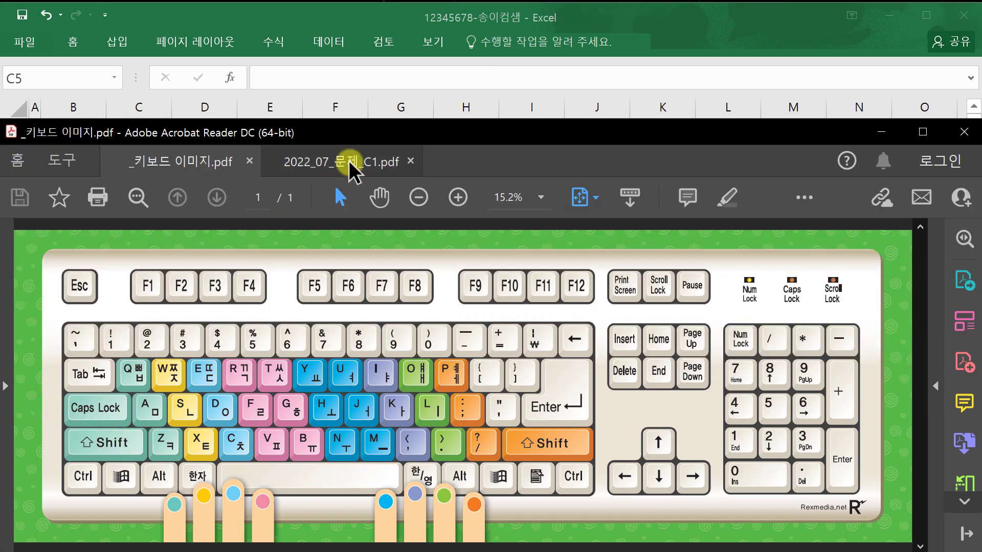
pyautogui.click(358, 169)
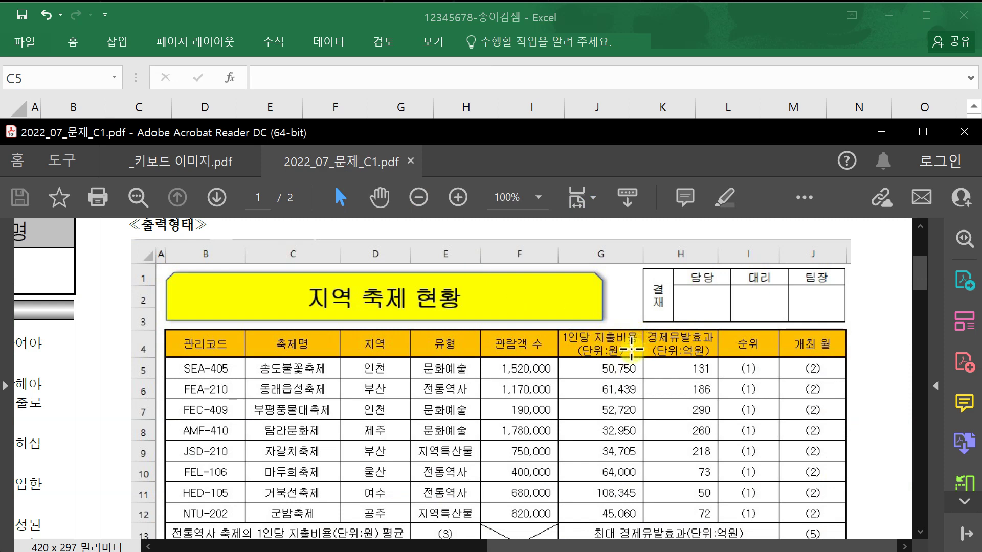
pyautogui.click(204, 171)
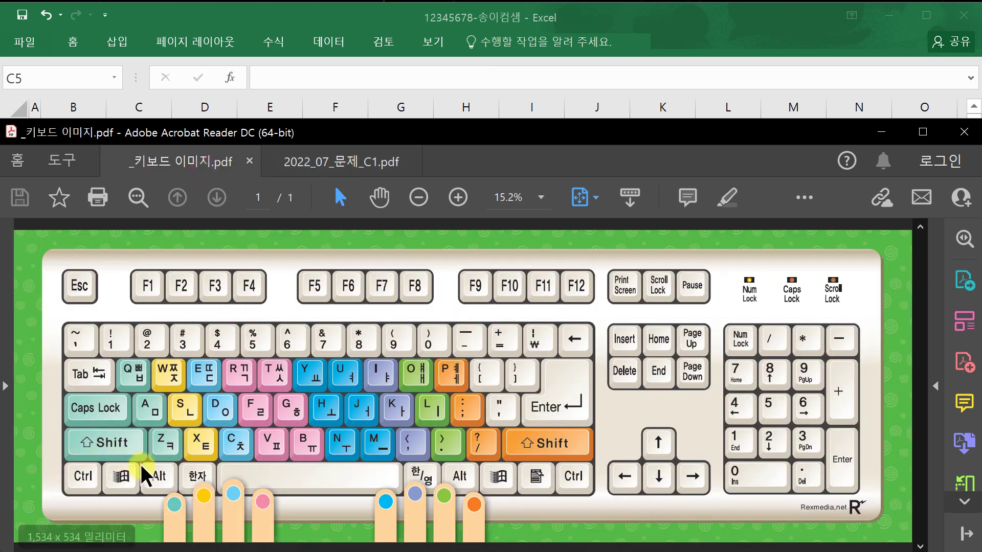
pyautogui.click(158, 471)
pyautogui.click(545, 406)
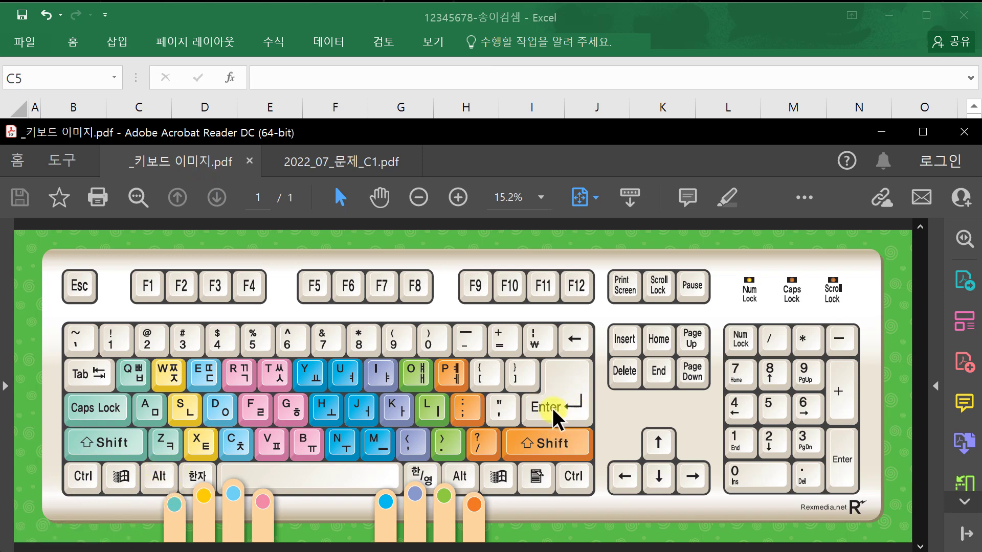
pyautogui.click(329, 170)
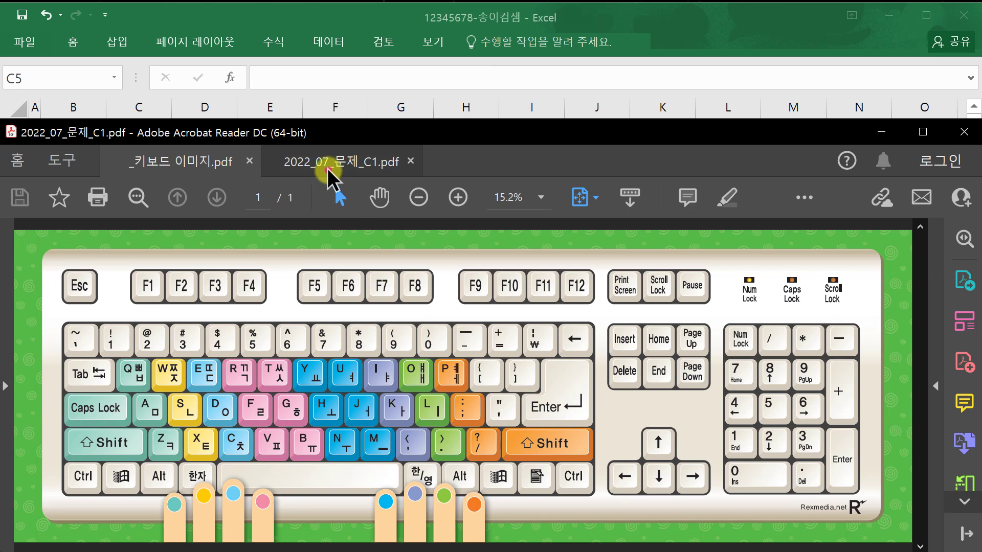
pyautogui.scroll(1, 527, 381)
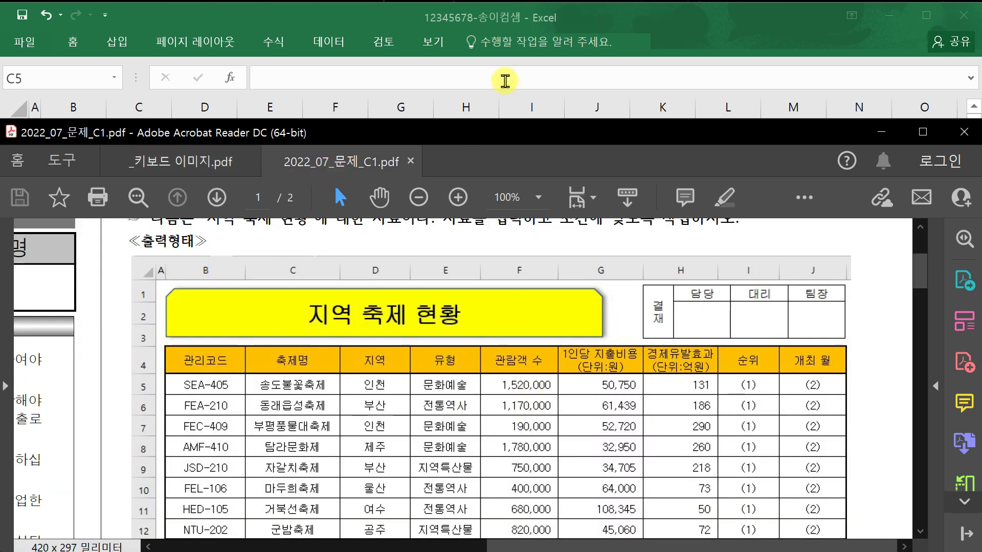
pyautogui.click(501, 9)
pyautogui.click(708, 219)
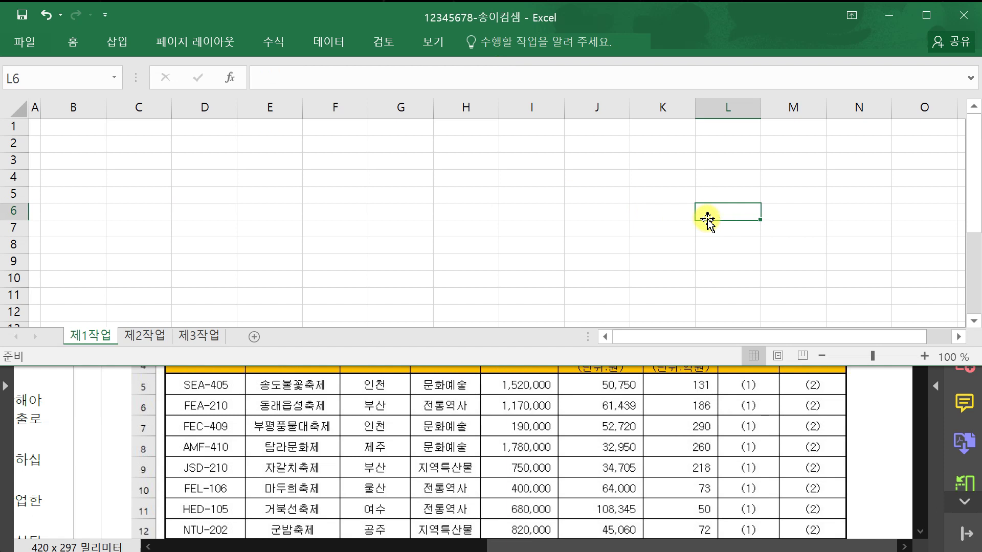
pyautogui.click(81, 449)
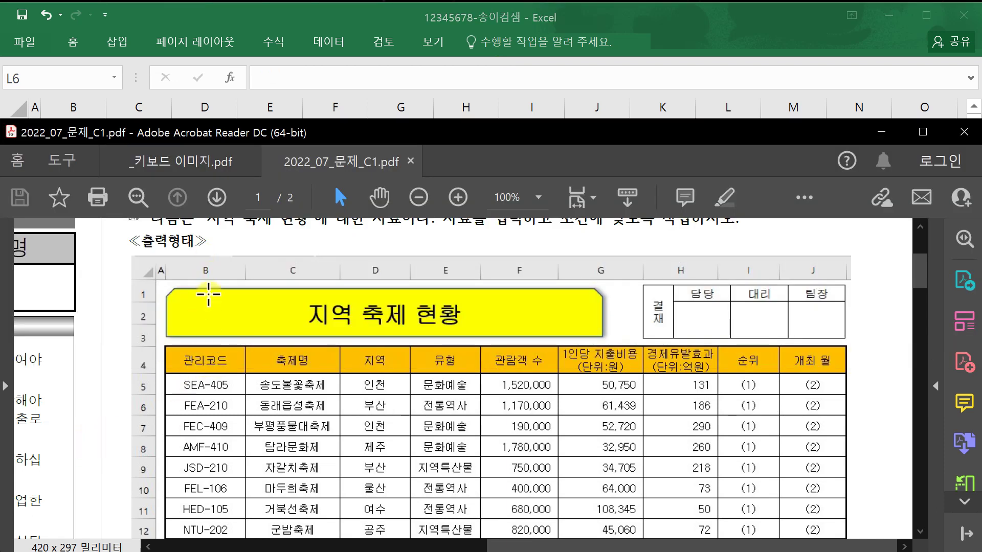
# - Switch to the Excel workbook, select cell B4 and shorten the window until the exam PDF's table heading row shows below it
pyautogui.click(194, 27)
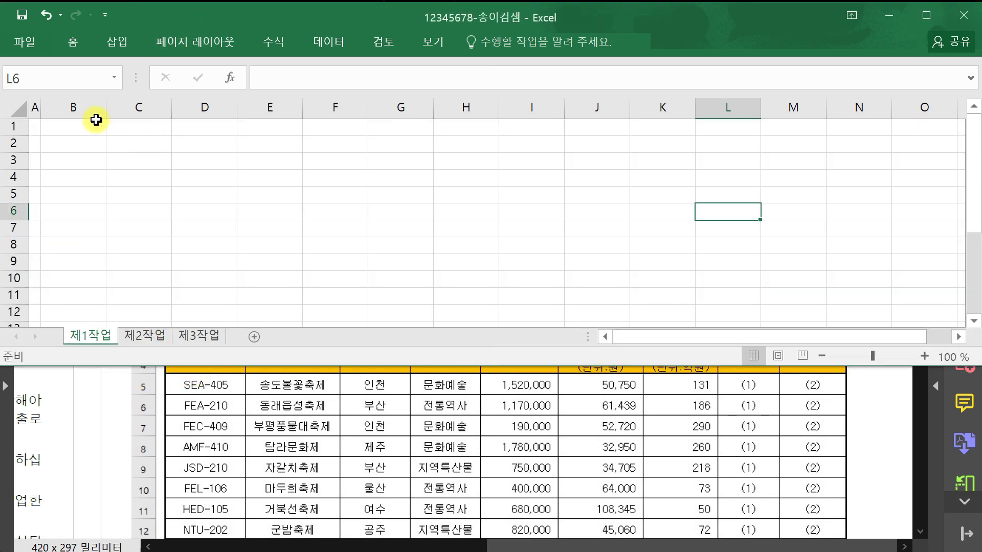
pyautogui.click(72, 177)
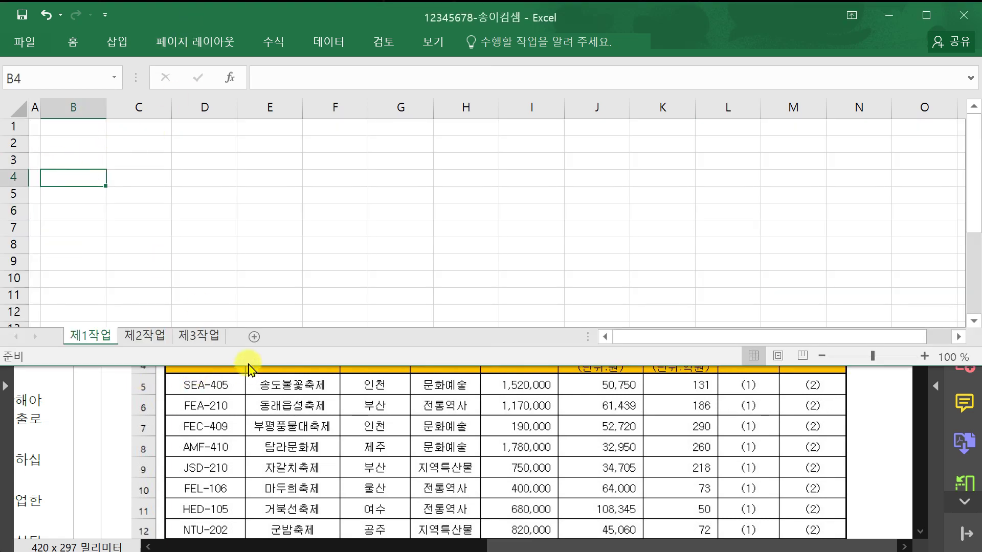
pyautogui.moveTo(250, 366); pyautogui.dragTo(253, 344)
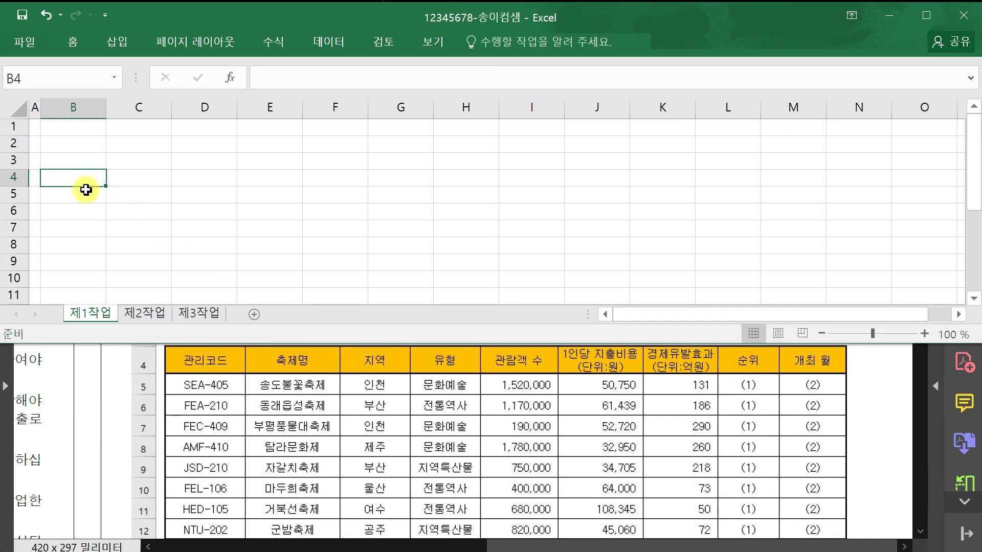
# - Enter the headings 관리코드, 축제명, 지역, 유형 and 관람객 수 across cells B4 to F4
pyautogui.write('ㄱ')
pyautogui.write('관리코드')
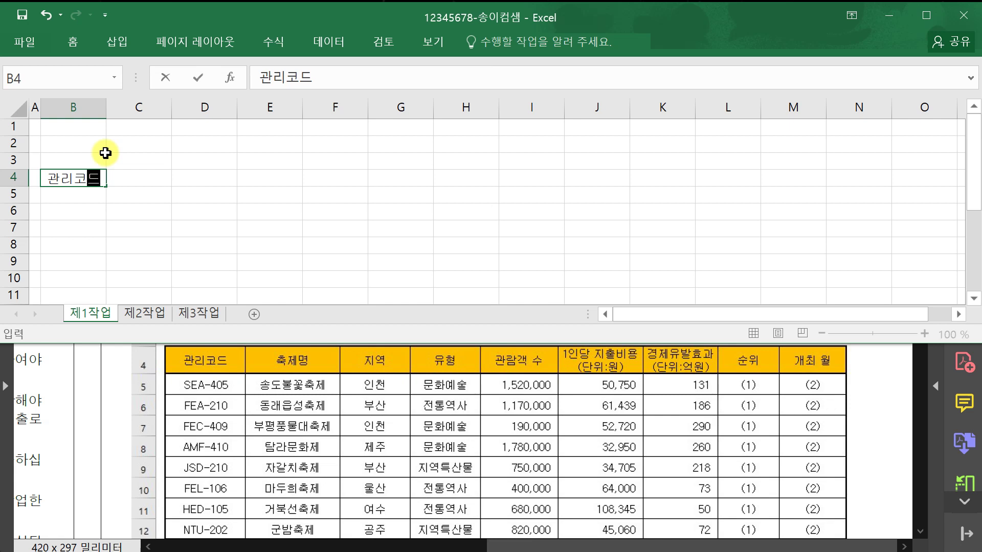
pyautogui.press('Tab')
pyautogui.write('축제명')
pyautogui.press('Tab')
pyautogui.write('지역')
pyautogui.press('Tab')
pyautogui.write('유형')
pyautogui.press('Tab')
pyautogui.write('관람개')
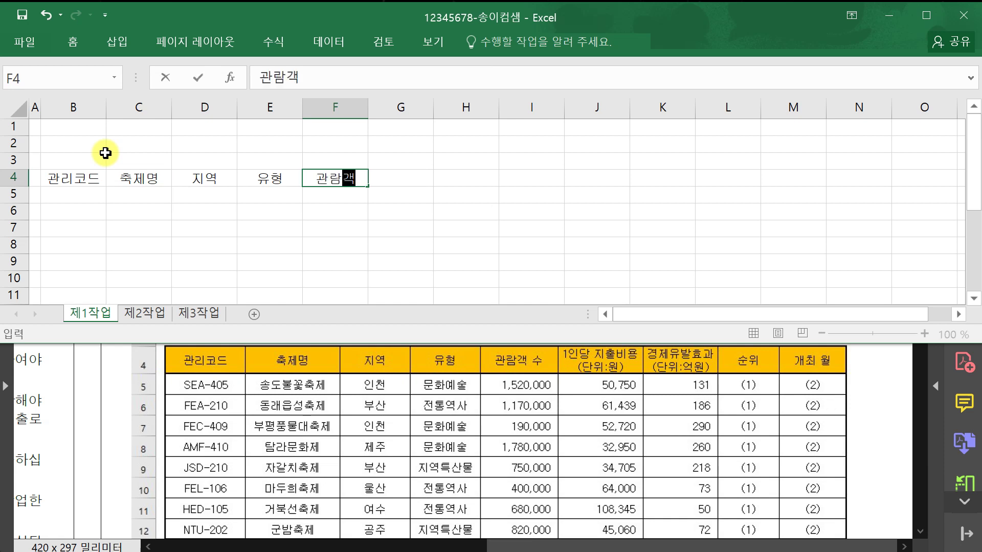
pyautogui.write(' 수')
pyautogui.press('Tab')
# - Enter the two-line heading 1인당 지출비용 over (단위:원) in cell G4
pyautogui.write('1')
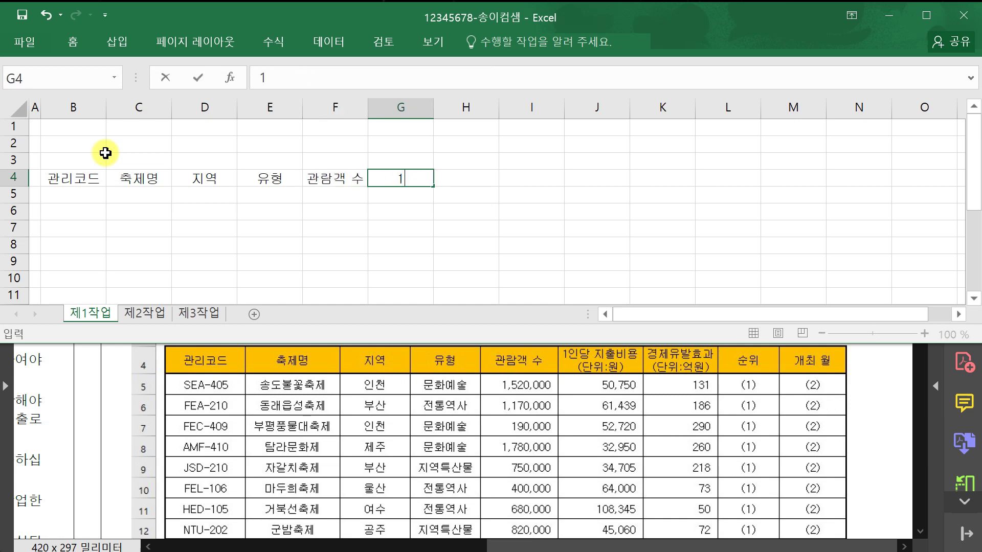
pyautogui.write('인당 지출비요')
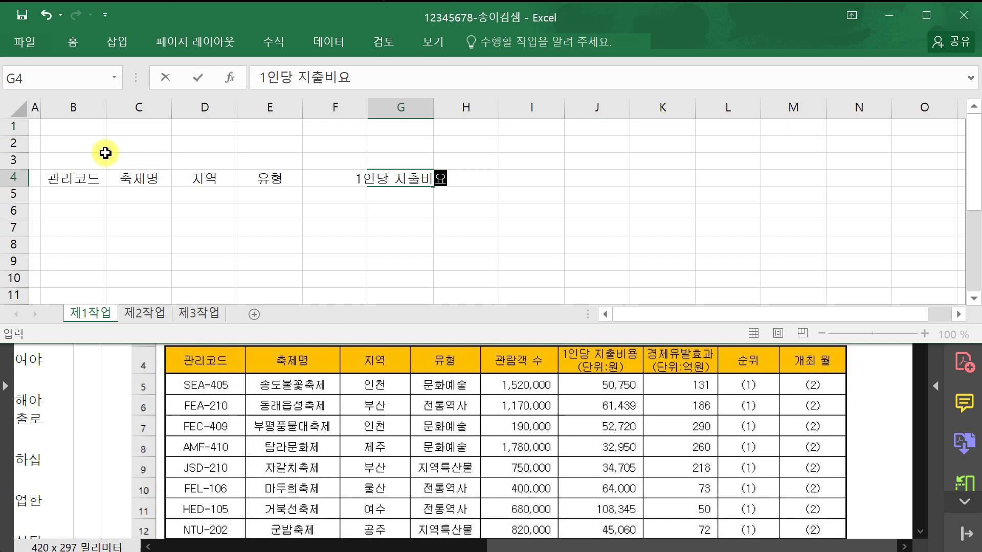
pyautogui.hotkey('alt', 'Return')
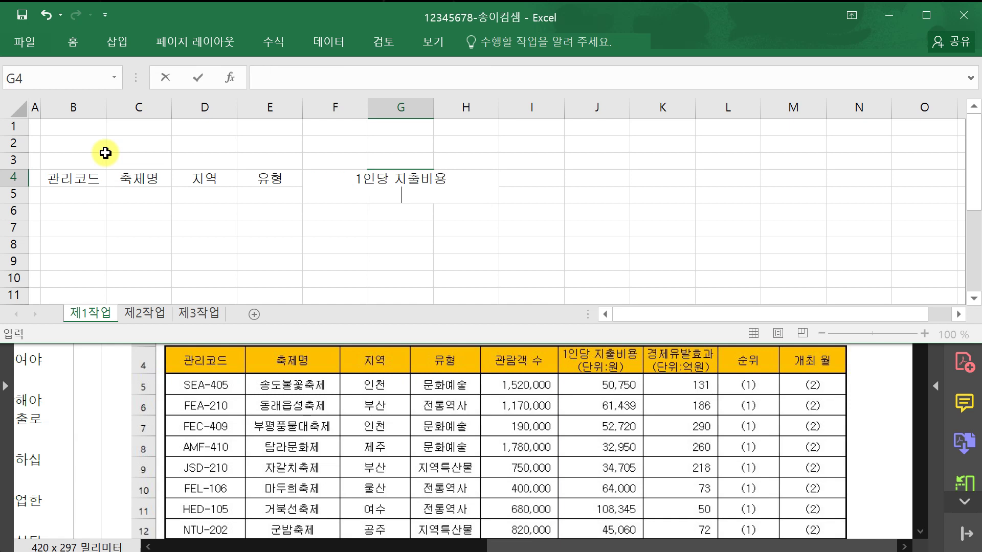
pyautogui.write('(단위')
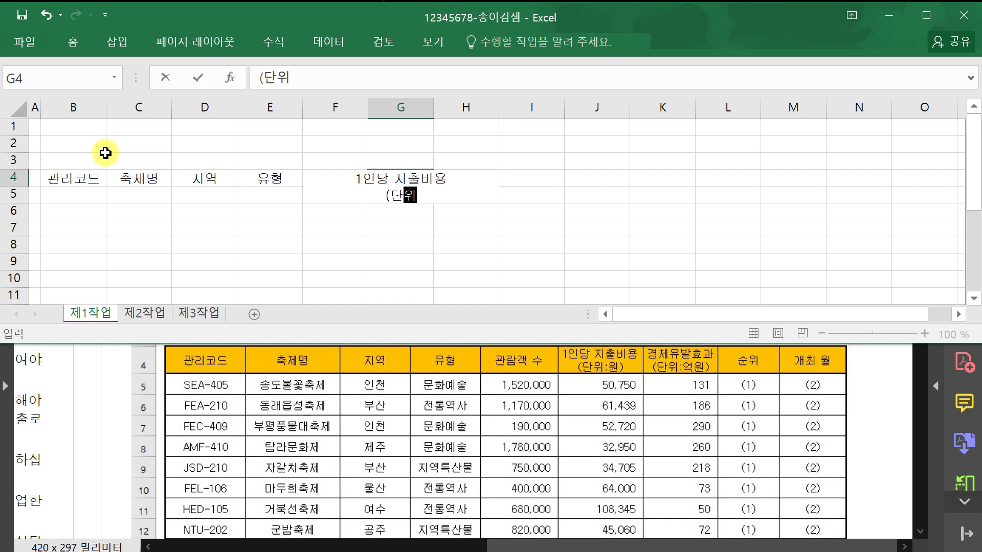
pyautogui.write(':ㅇ)')
pyautogui.press('Tab')
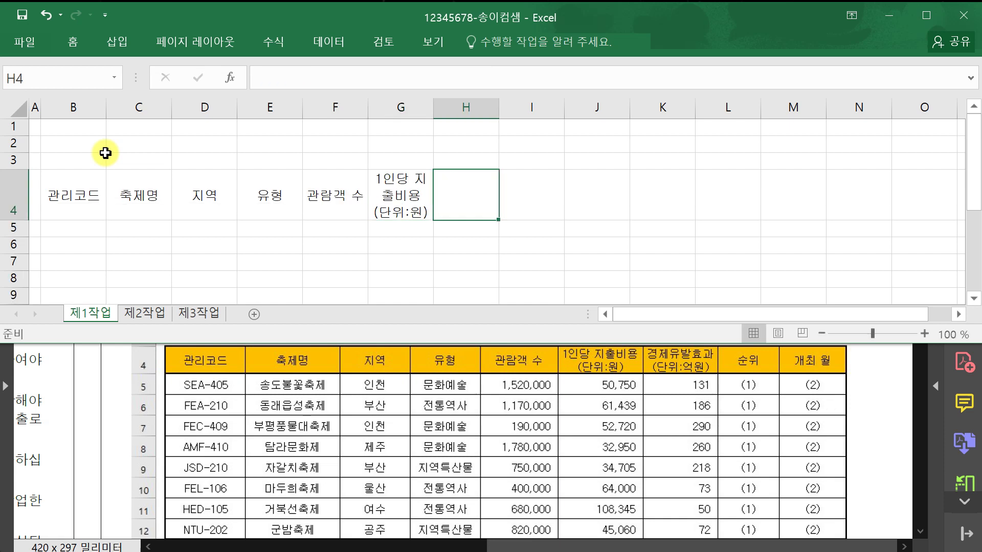
# - Enter the two-line heading 경제유발효과 over (단위:억원) in cell H4
pyautogui.write('경제유발효과')
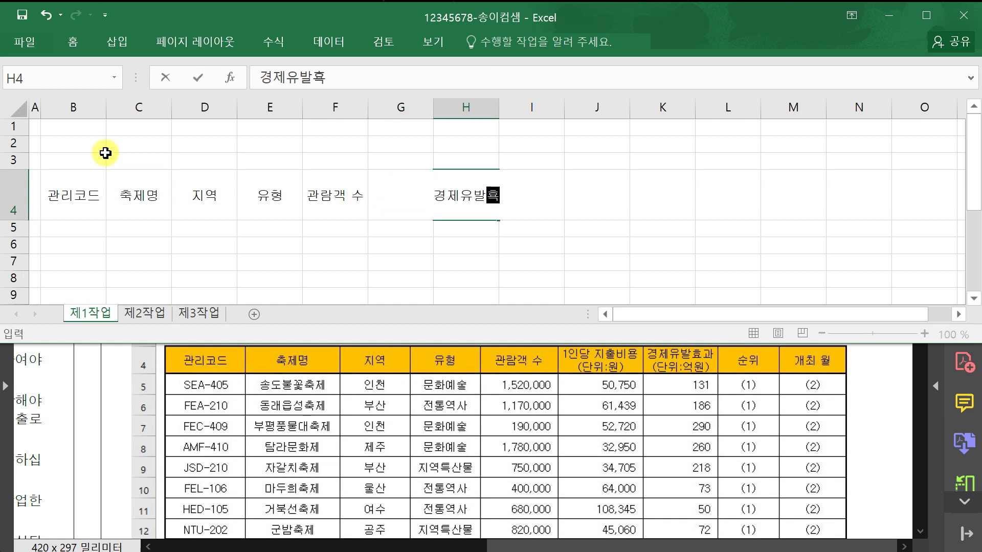
pyautogui.hotkey('alt', 'Return')
pyautogui.write('(단ㅇ')
pyautogui.write(':억원')
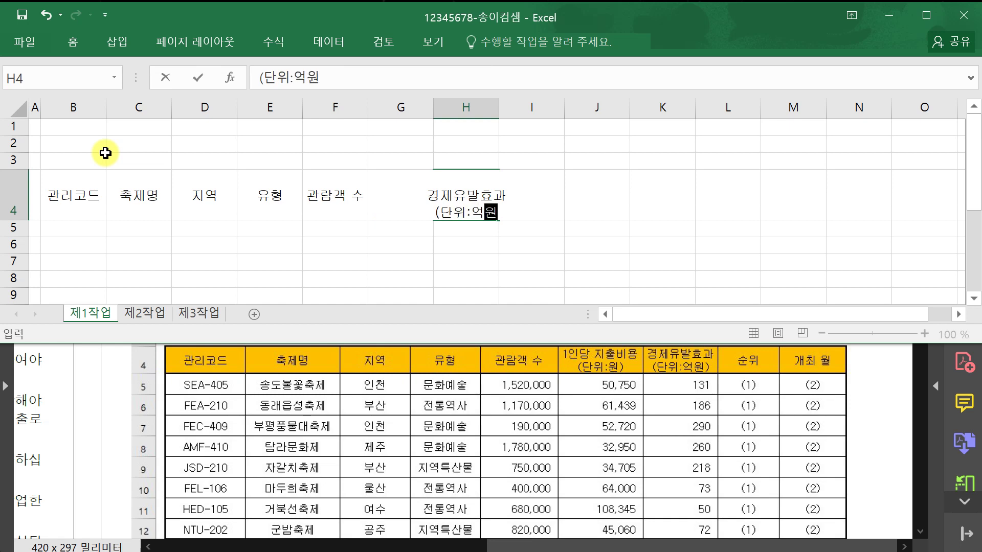
pyautogui.write(')')
pyautogui.press('Tab')
# - Enter the headings 순위 in cell I4 and 개최 월 in cell J4
pyautogui.write('수위')
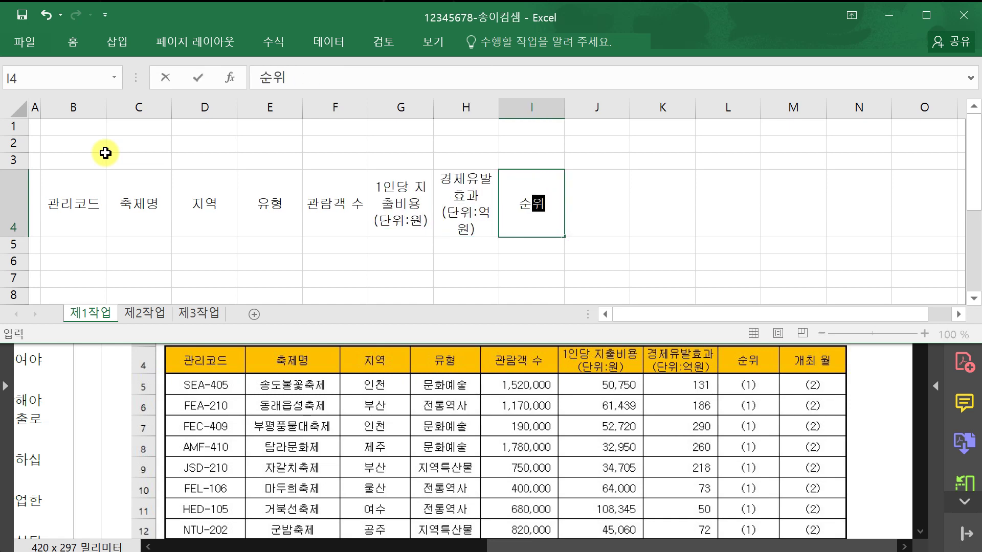
pyautogui.press('Tab')
pyautogui.write('개최 월')
pyautogui.press('Return')
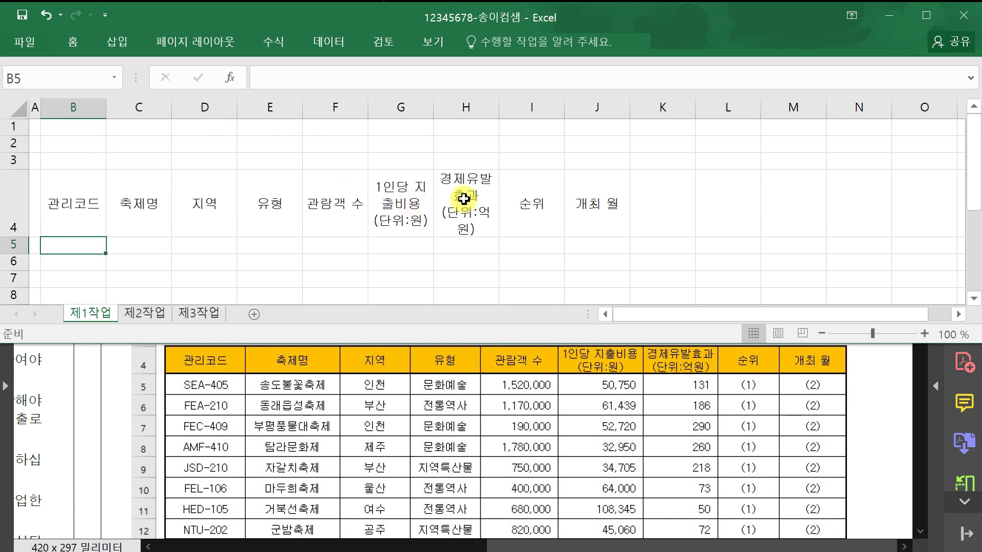
# - Autofit the widths of columns G and H and the height of row 4 to the two-line headings
pyautogui.moveTo(402, 107); pyautogui.dragTo(459, 103)
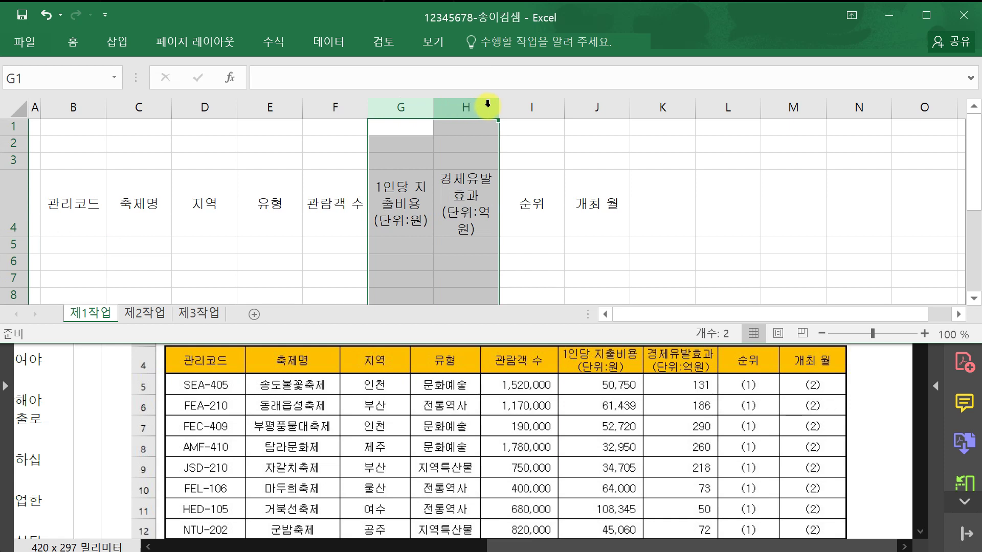
pyautogui.moveTo(501, 106); pyautogui.dragTo(660, 103)
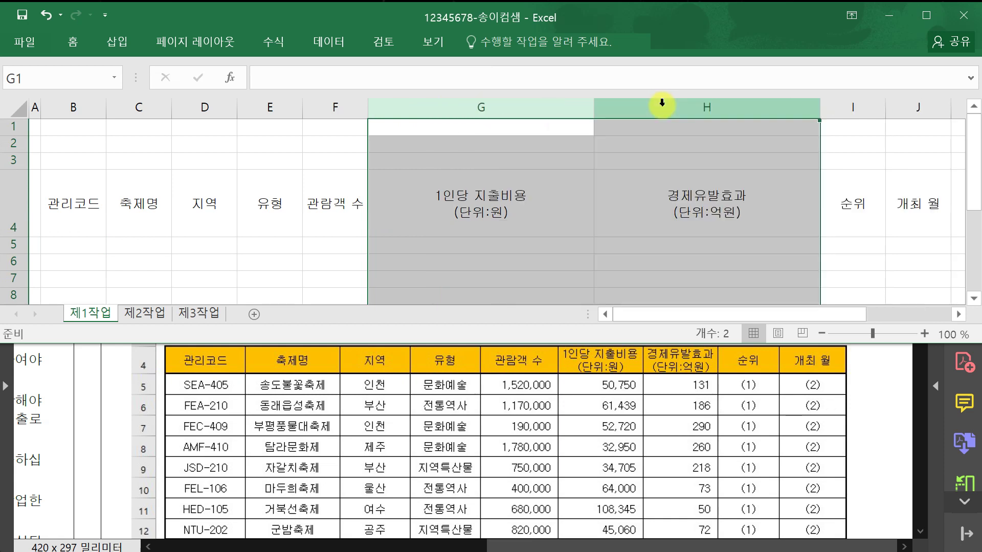
pyautogui.doubleClick(593, 110)
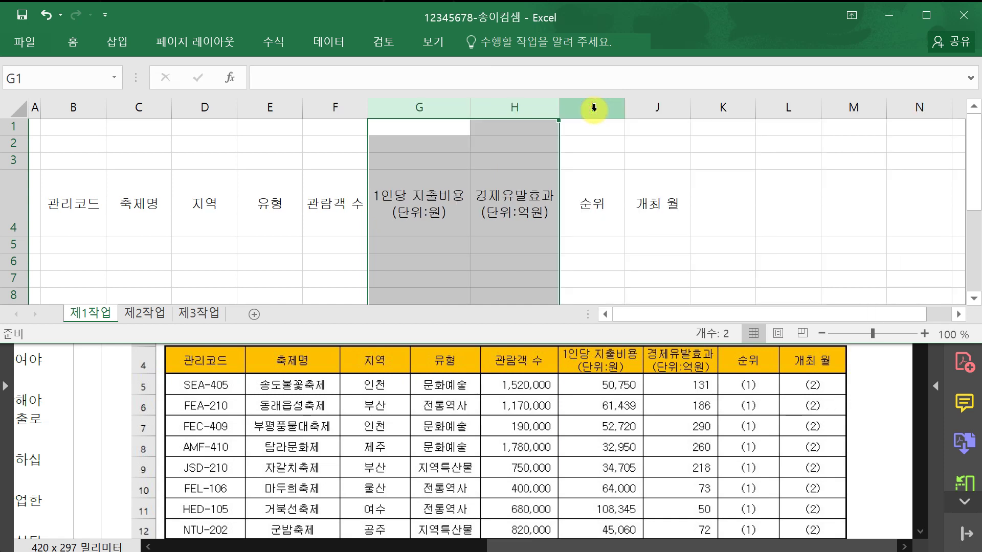
pyautogui.click(551, 209)
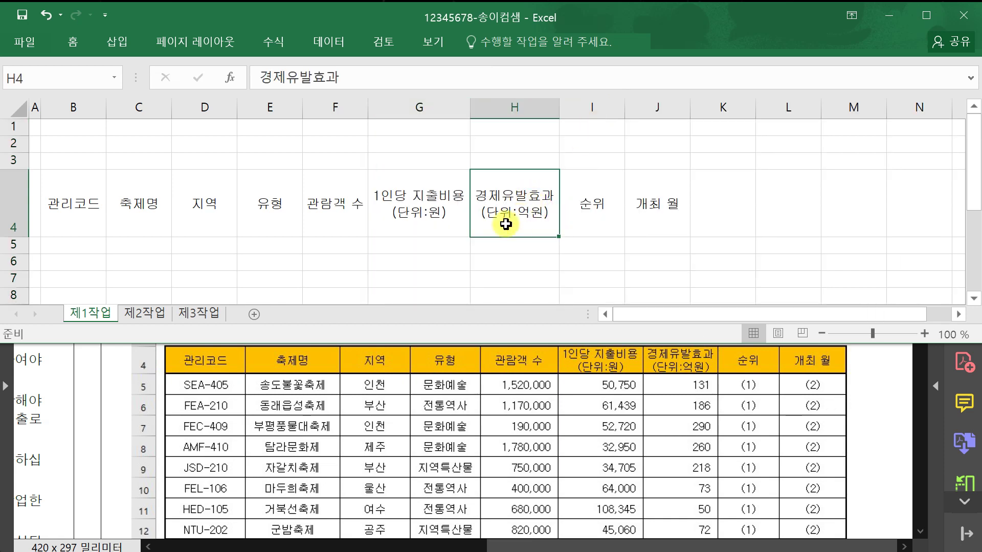
pyautogui.doubleClick(19, 239)
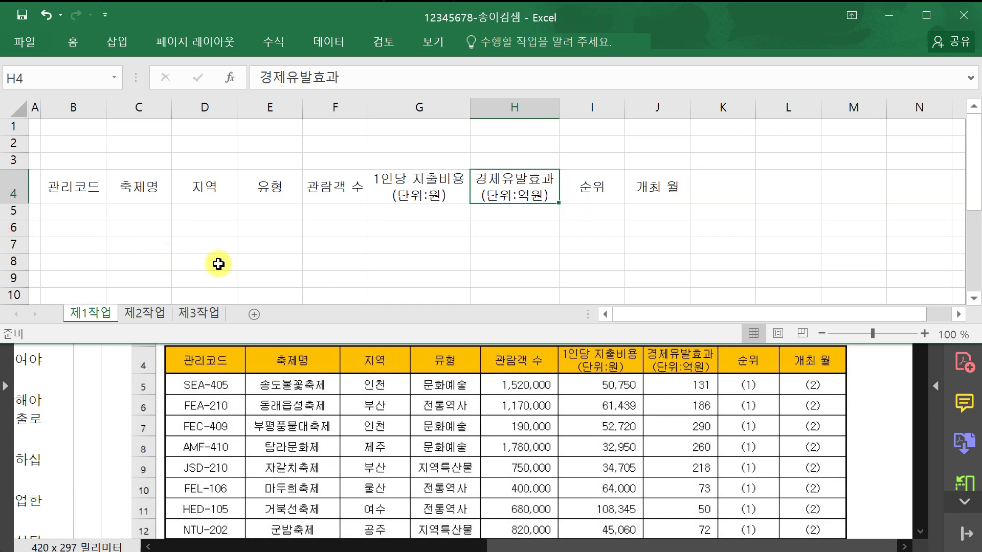
pyautogui.click(328, 259)
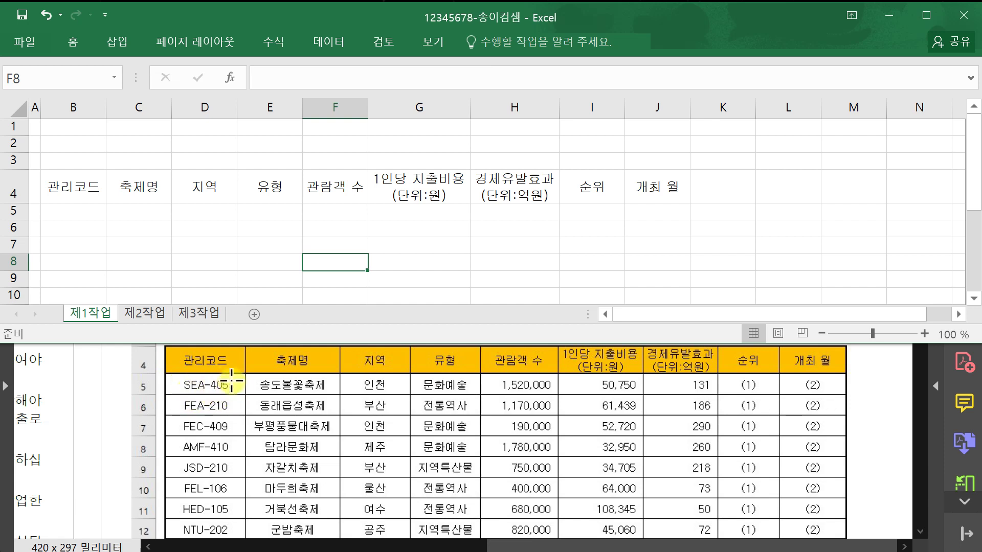
# - Enter the code prefixes SEA-, FEA-, FEC- and AMF- in cells B5 to B8
pyautogui.click(82, 212)
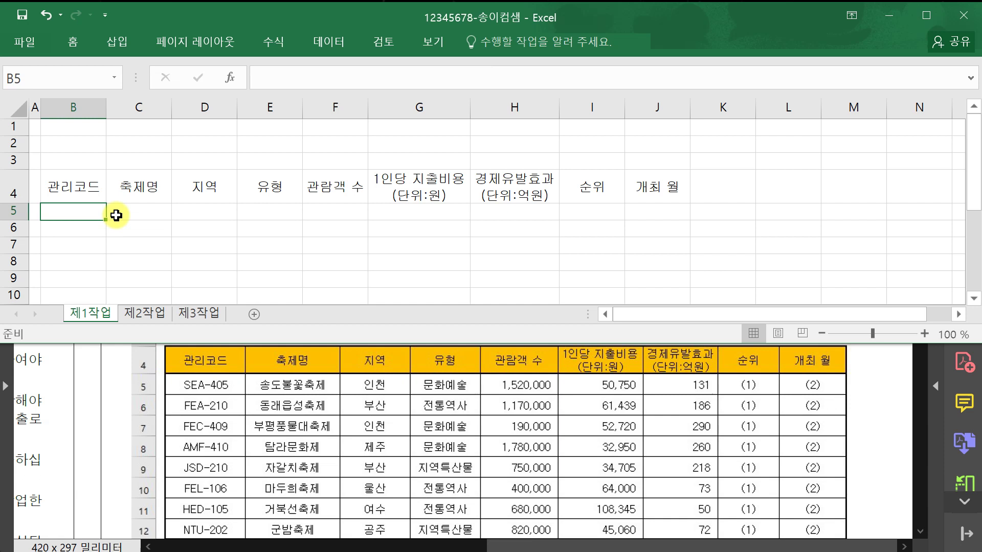
pyautogui.write('SEA-')
pyautogui.press('Return')
pyautogui.write('FEA-')
pyautogui.press('Return')
pyautogui.write('FEC-')
pyautogui.press('Return')
pyautogui.write('AMF-')
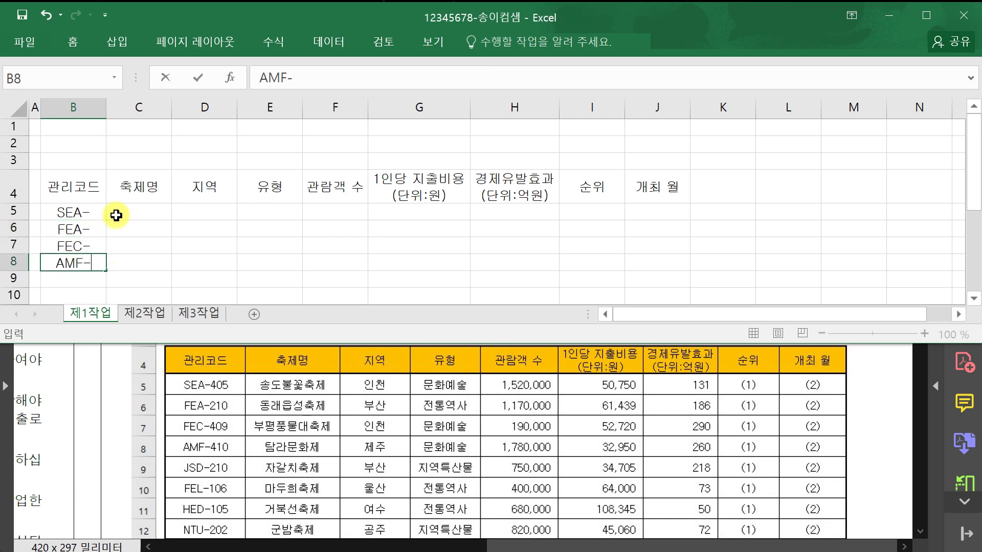
pyautogui.press('Return')
# - Enter the code prefixes JSD-, FEL-, HED- and NTU- in cells B9 to B12
pyautogui.write('JSD-')
pyautogui.press('Return')
pyautogui.write('FEL')
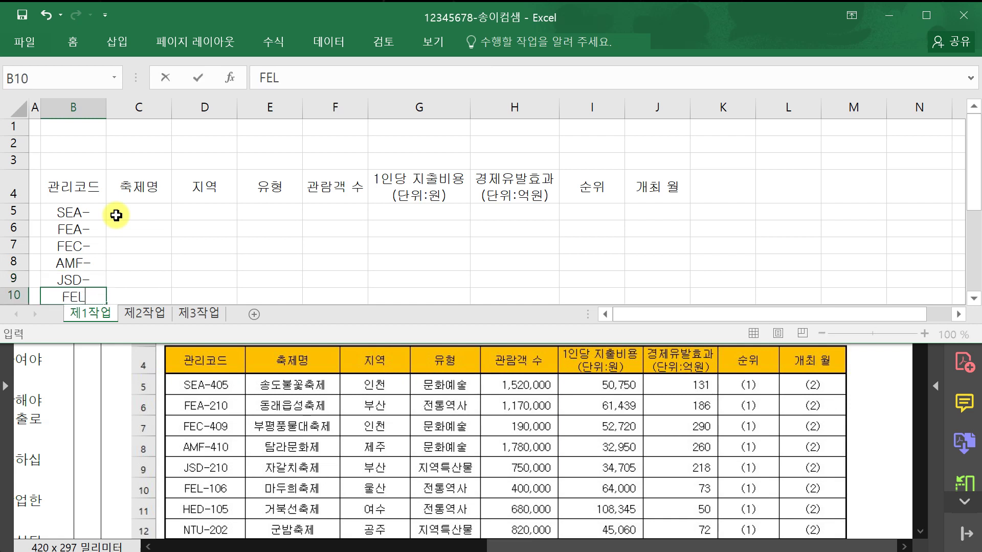
pyautogui.write('-')
pyautogui.press('Return')
pyautogui.write('HED')
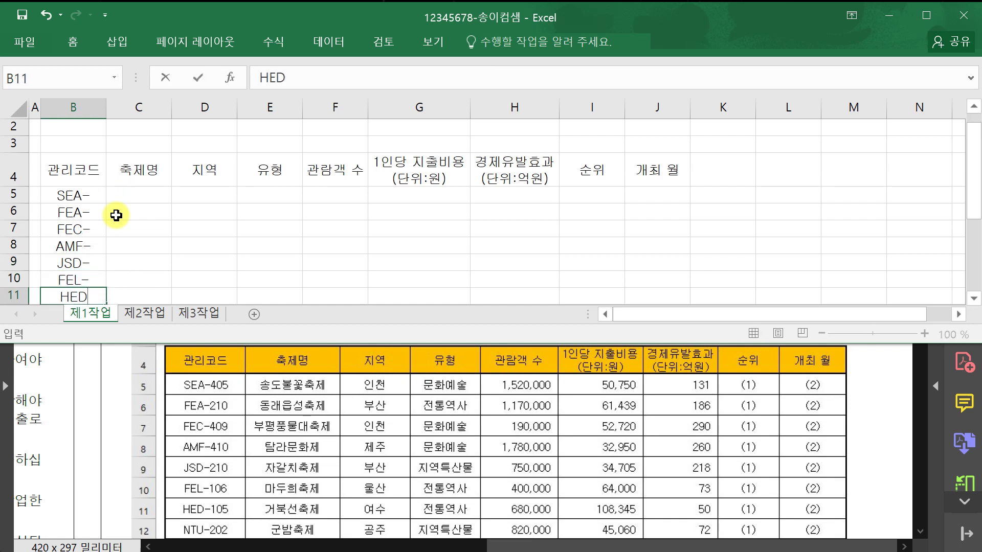
pyautogui.write('-')
pyautogui.press('Return')
pyautogui.write('NTU')
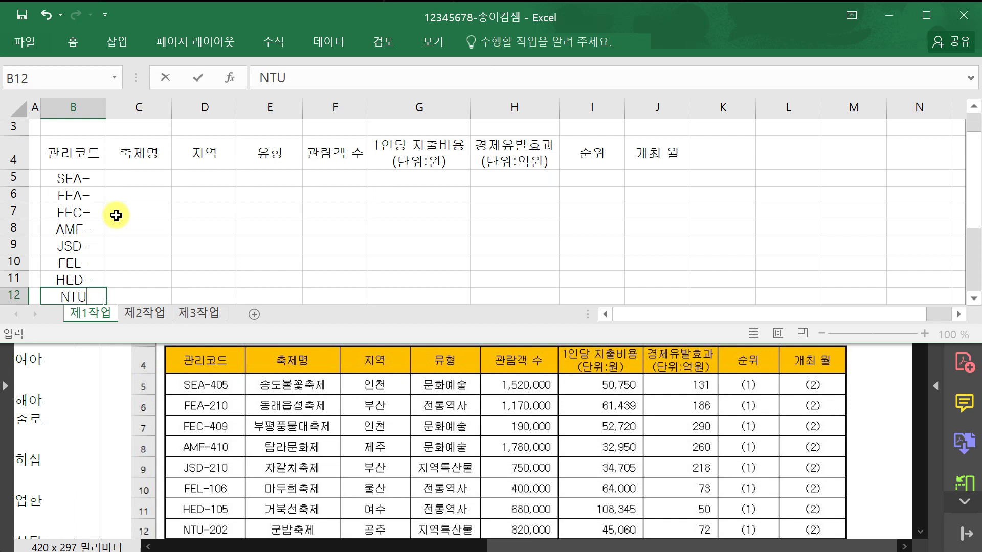
pyautogui.write('-')
pyautogui.press('Return')
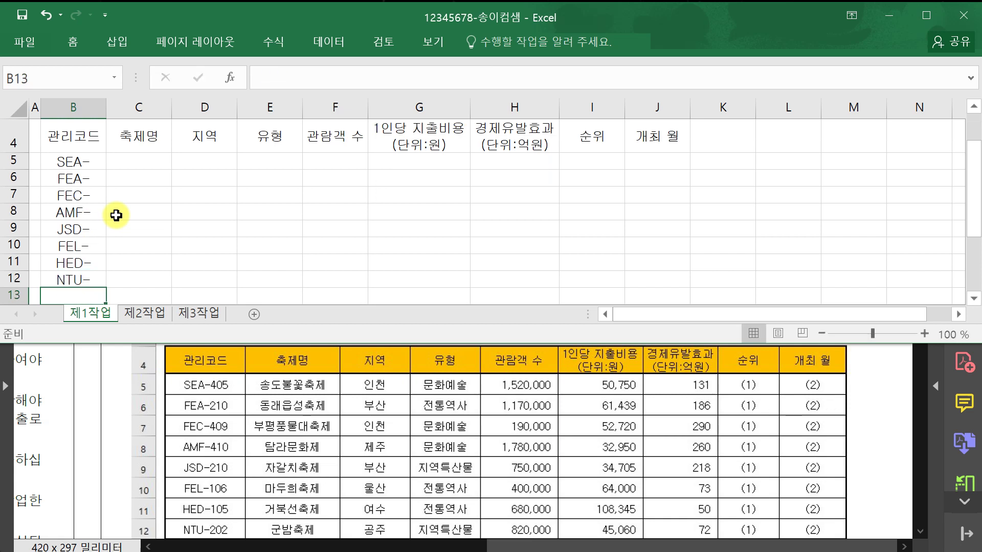
# - In Acrobat Reader, locate the F2 key in the keyboard image PDF and return to the exam question PDF
pyautogui.click(90, 161)
pyautogui.click(137, 167)
pyautogui.click(87, 409)
pyautogui.click(220, 161)
pyautogui.click(177, 278)
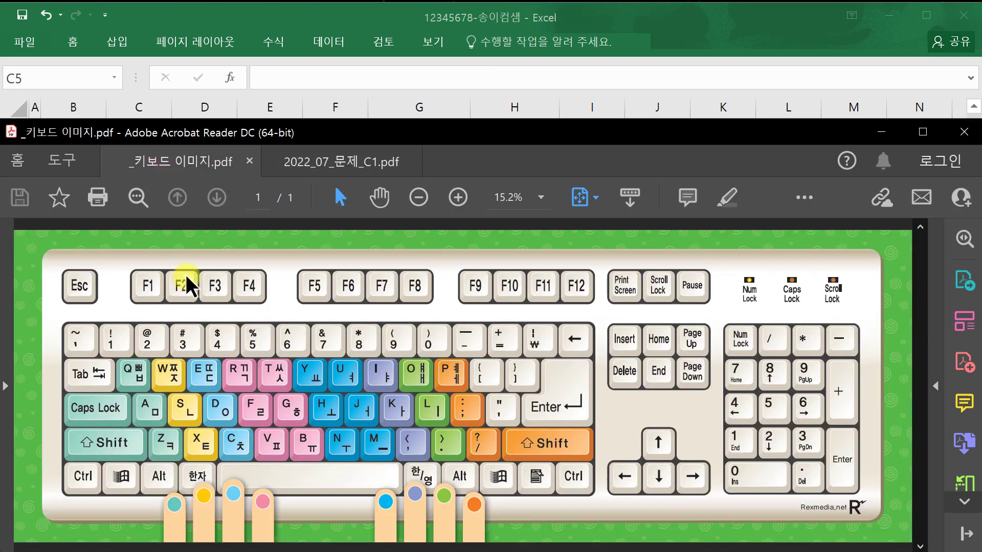
pyautogui.click(307, 162)
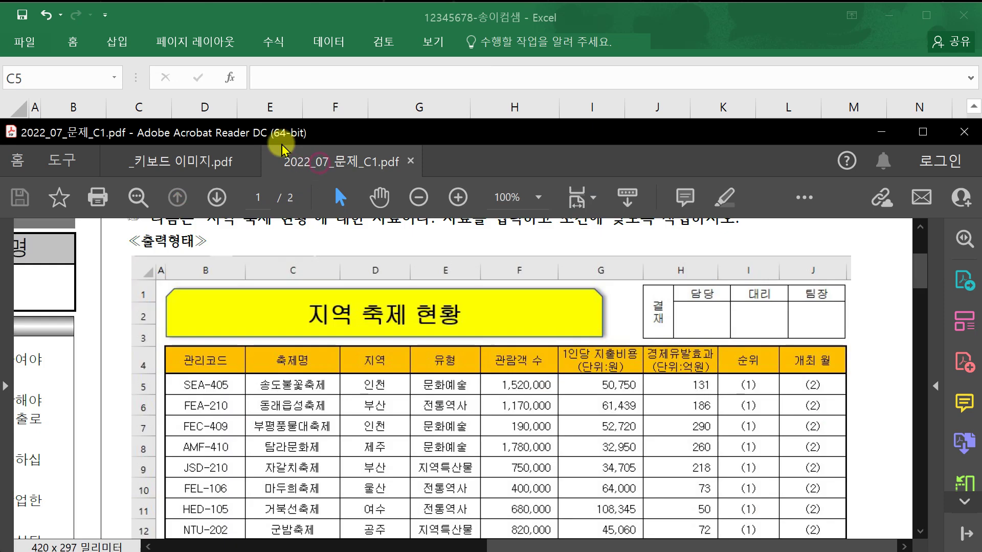
# - Switch to Excel and complete the codes in cells B5 to B7 as SEA-405, FEA-210 and FEC-409
pyautogui.click(240, 19)
pyautogui.click(84, 161)
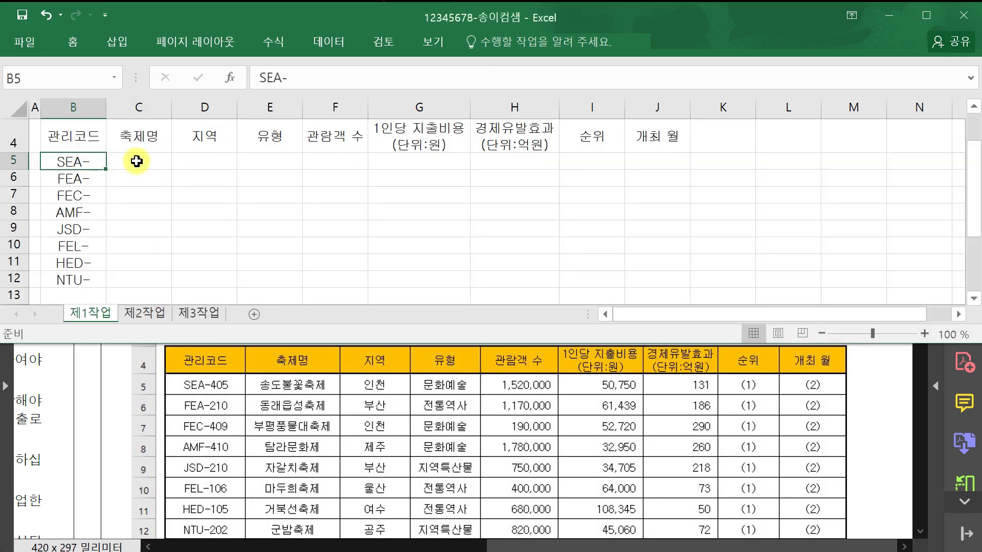
pyautogui.press('F2')
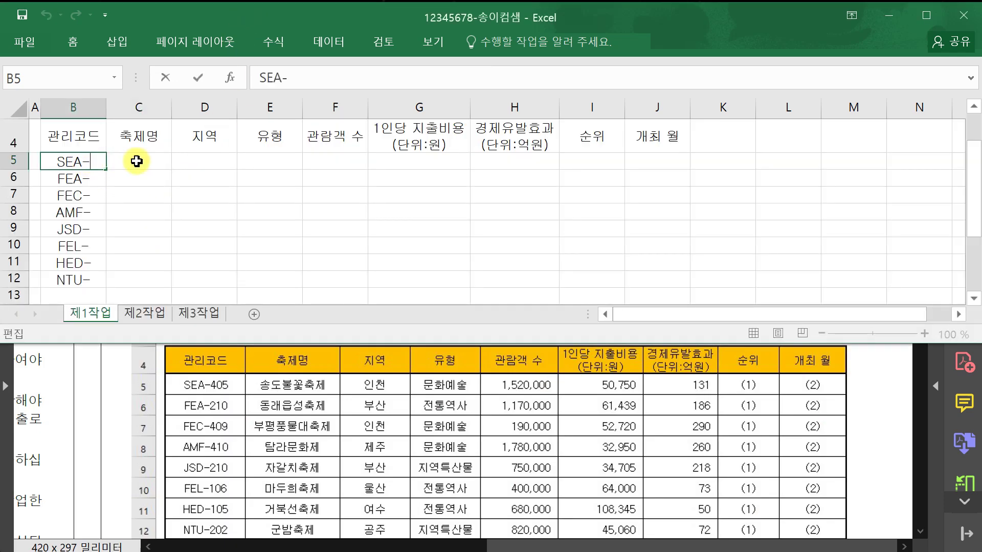
pyautogui.write('405')
pyautogui.press('Return')
pyautogui.press('F2')
pyautogui.write('210')
pyautogui.press('Return')
pyautogui.press('F2')
pyautogui.write('4')
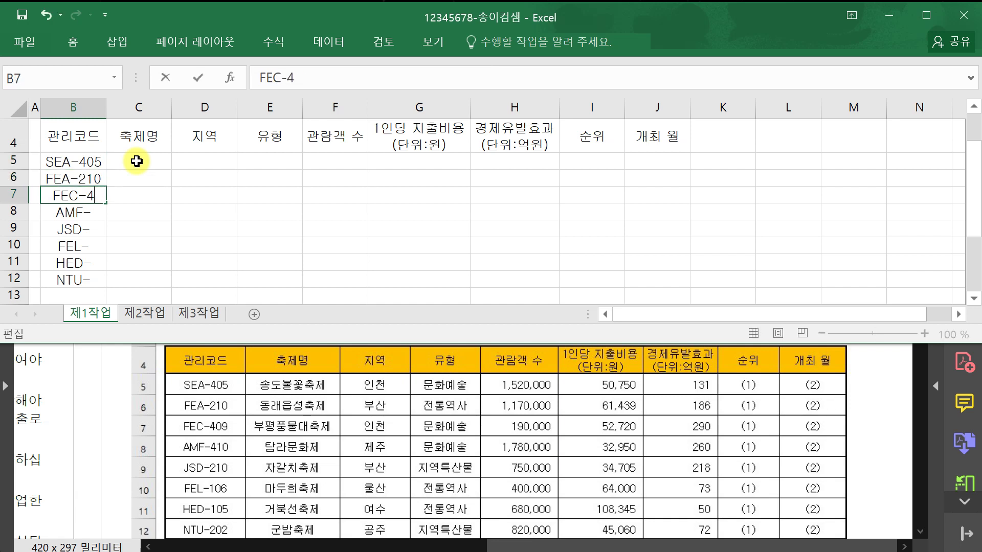
pyautogui.write('09')
pyautogui.press('Return')
# - Complete the codes in cells B8 to B10 as AMF-410, JSD-210 and FEL-106
pyautogui.press('F2')
pyautogui.write('4')
pyautogui.press('Return')
pyautogui.press('F2')
pyautogui.write('210')
pyautogui.press('Return')
pyautogui.press('F2')
pyautogui.write('106')
pyautogui.press('Return')
# - Complete the codes in cells B11 and B12 as HED-105 and NTU-202
pyautogui.press('F2')
pyautogui.write('105')
pyautogui.hotkey('ctrl', 'Return')
pyautogui.press('Return')
pyautogui.press('F2')
pyautogui.write('202')
pyautogui.press('Return')
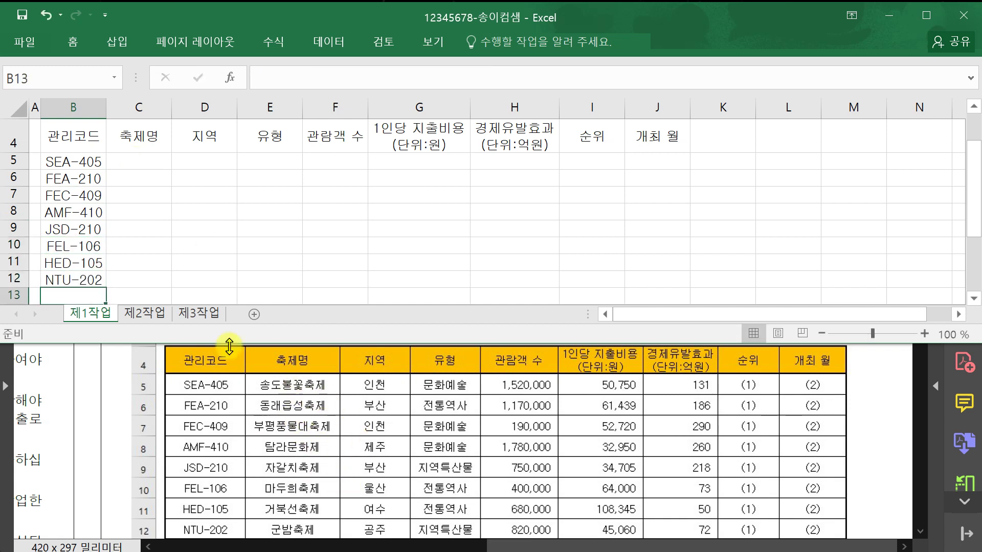
# - Select the data range C5:J12 and advance the active cell down column C to C12
pyautogui.moveTo(146, 168); pyautogui.dragTo(642, 283)
pyautogui.press('Return')
pyautogui.press('Return')
pyautogui.press('Return')
pyautogui.press('Return')
pyautogui.press('Return')
pyautogui.press('Return')
pyautogui.press('Return')
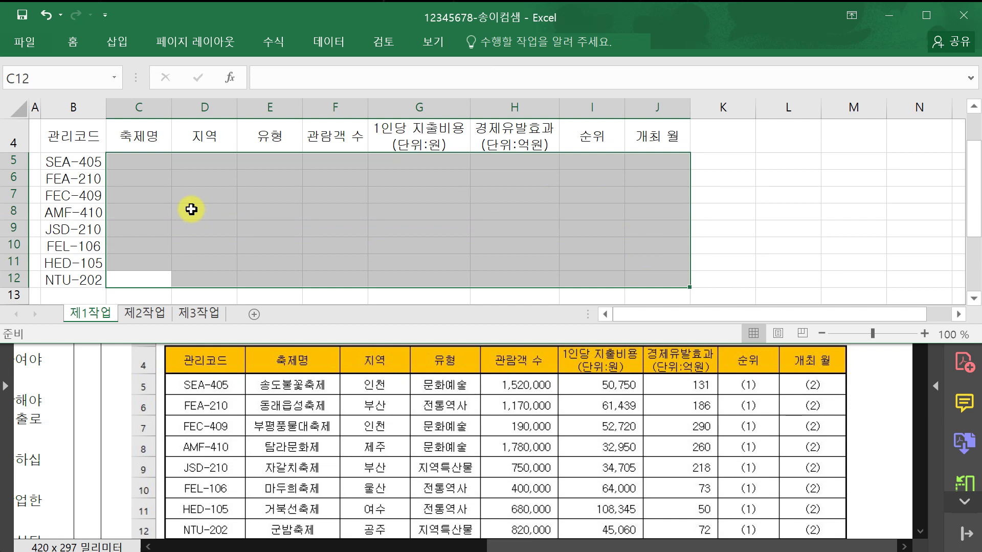
# - Advance the active cell through the selected range from C12 to F10
pyautogui.press('Return')
pyautogui.press('Return')
pyautogui.press('Return')
pyautogui.press('Return')
pyautogui.press('Return')
pyautogui.press('Return')
pyautogui.press('Return')
pyautogui.press('Return')
pyautogui.press('Return')
pyautogui.press('Return')
pyautogui.press('Return')
pyautogui.press('Return')
pyautogui.press('Return')
pyautogui.press('Return')
pyautogui.press('Return')
pyautogui.press('Return')
pyautogui.press('Return')
pyautogui.press('Return')
pyautogui.press('Return')
pyautogui.press('Return')
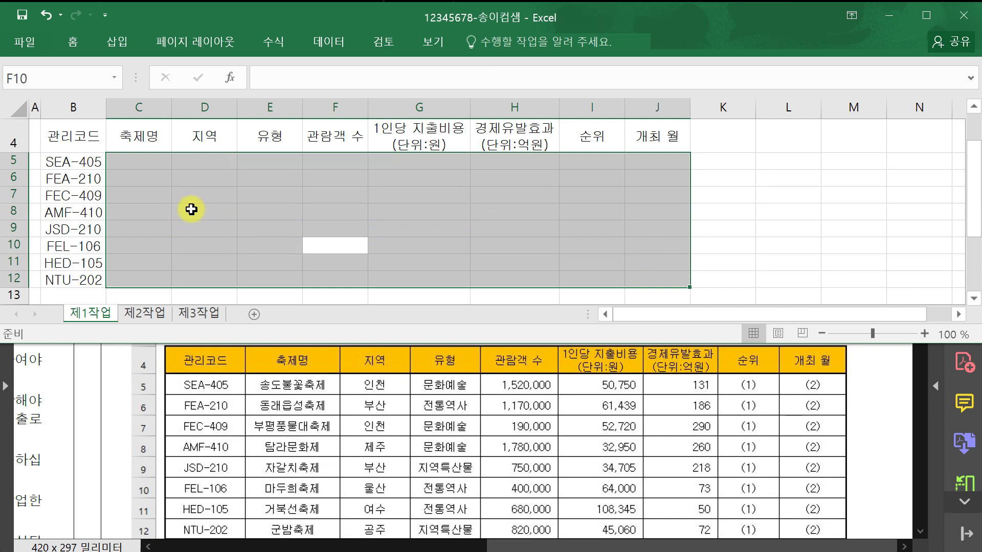
pyautogui.click(148, 162)
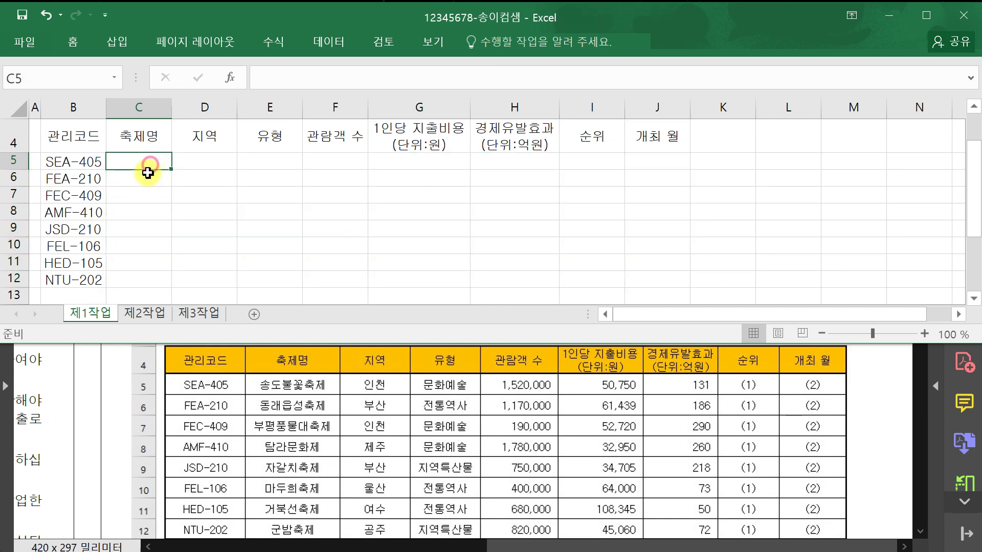
pyautogui.click(142, 280)
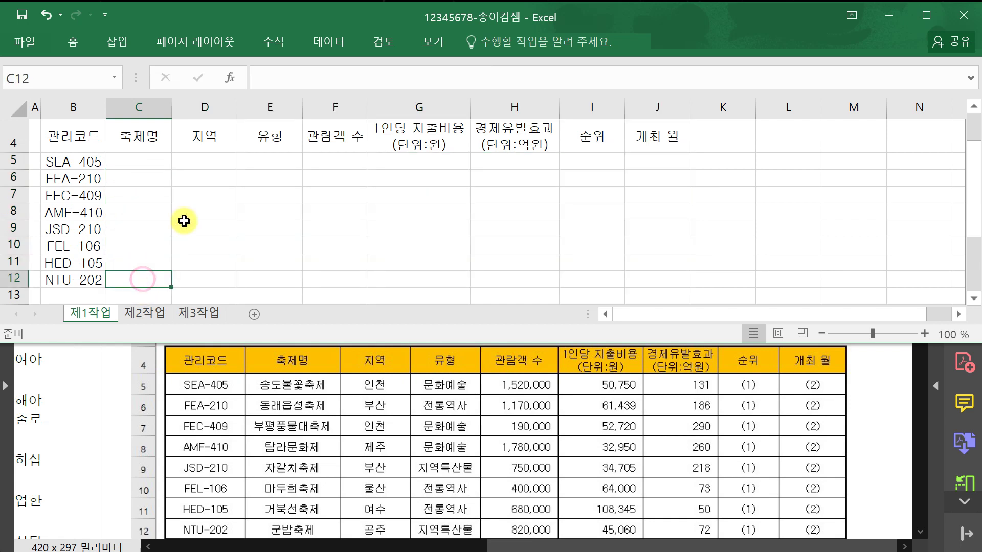
pyautogui.click(207, 163)
pyautogui.click(264, 161)
pyautogui.click(326, 162)
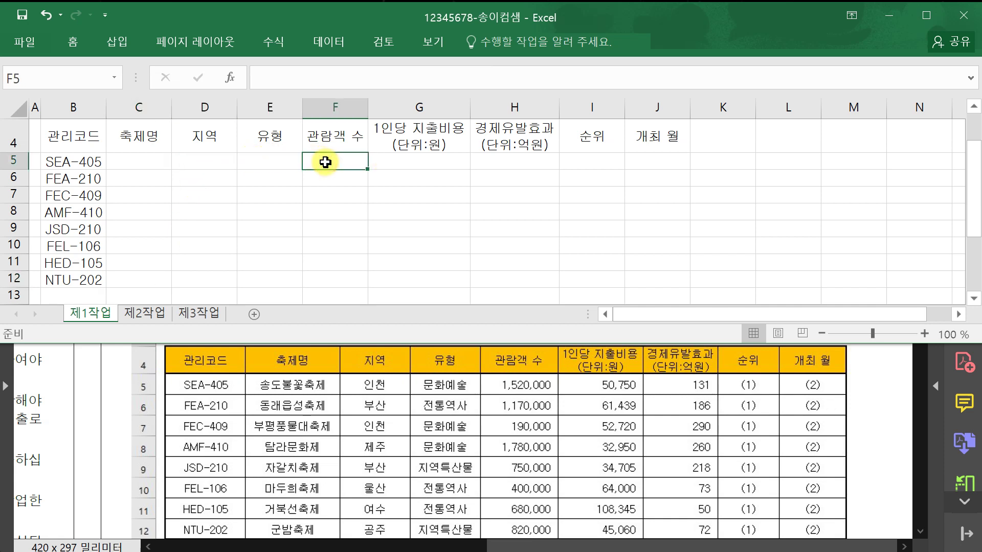
# - Select the data range C5:J12 and enter the festival name 송도불꽃축제 in cell C5
pyautogui.moveTo(141, 161); pyautogui.dragTo(647, 273)
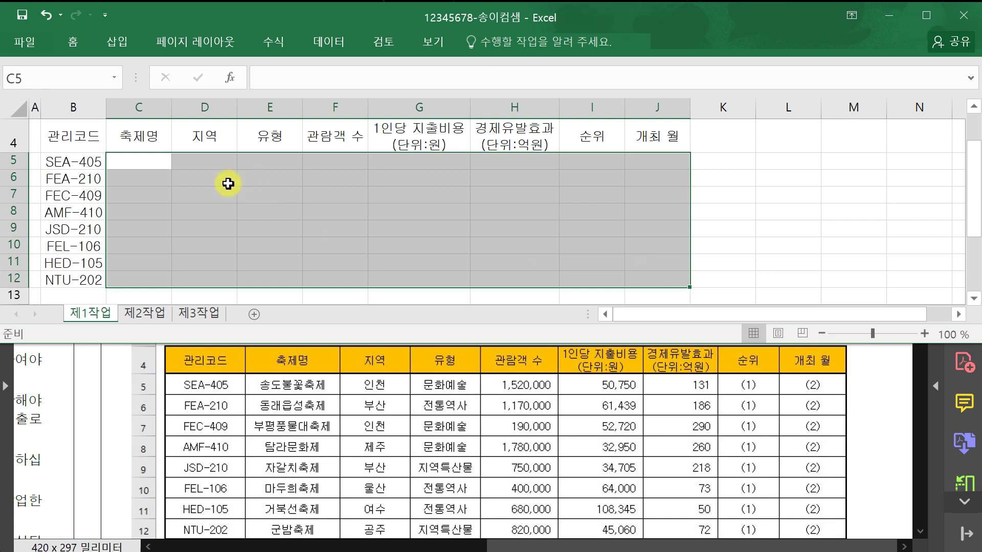
pyautogui.write('T')
pyautogui.write('송도불곶축제')
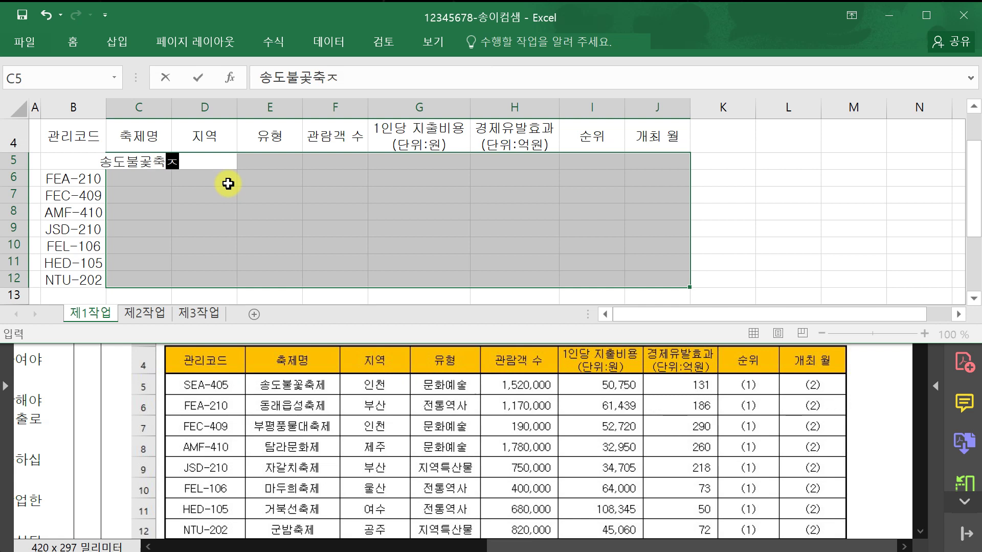
pyautogui.press('BackSpace')
pyautogui.press('BackSpace')
pyautogui.press('BackSpace')
pyautogui.press('BackSpace')
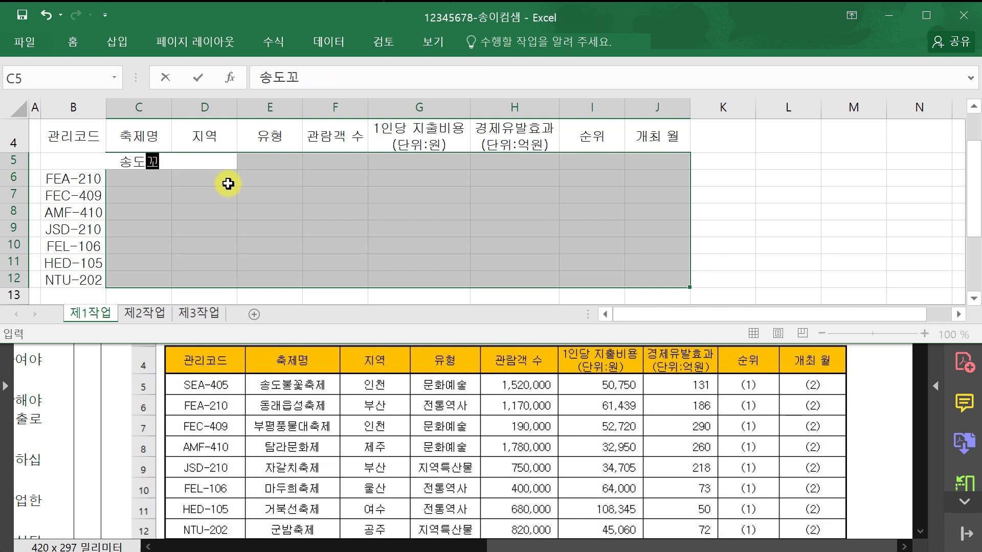
pyautogui.write('불곶')
pyautogui.write('꼬')
pyautogui.write('축제')
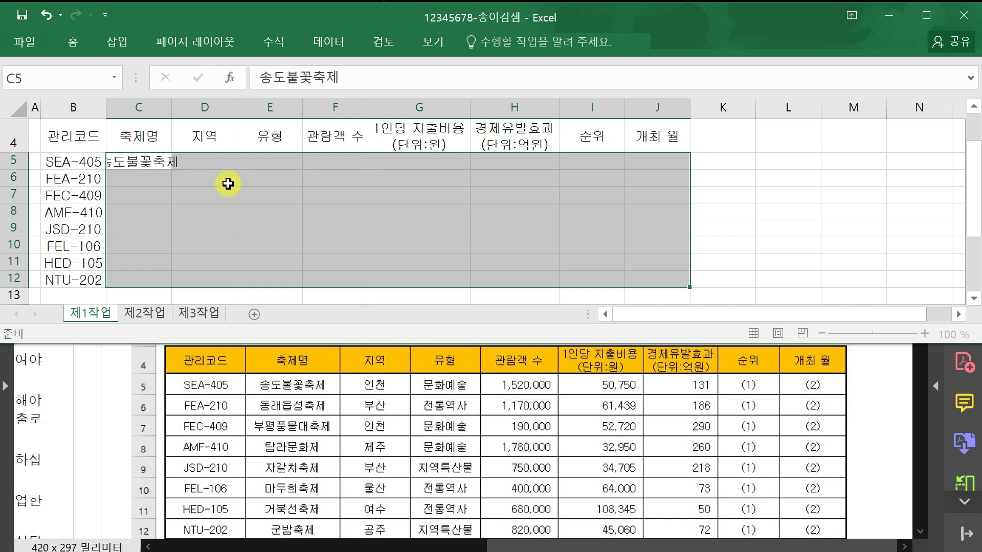
pyautogui.press('Return')
# - Enter the festival name in cell C6 and correct its second syllable so it reads 도래읍성축제
pyautogui.write('동앨읍성축제')
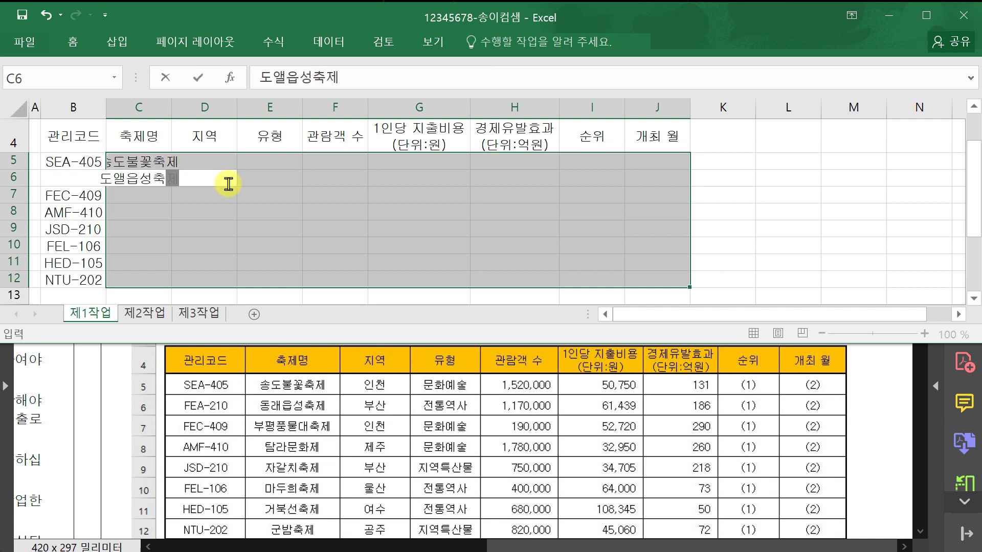
pyautogui.press('Left')
pyautogui.press('Left')
pyautogui.press('Right')
pyautogui.press('Right')
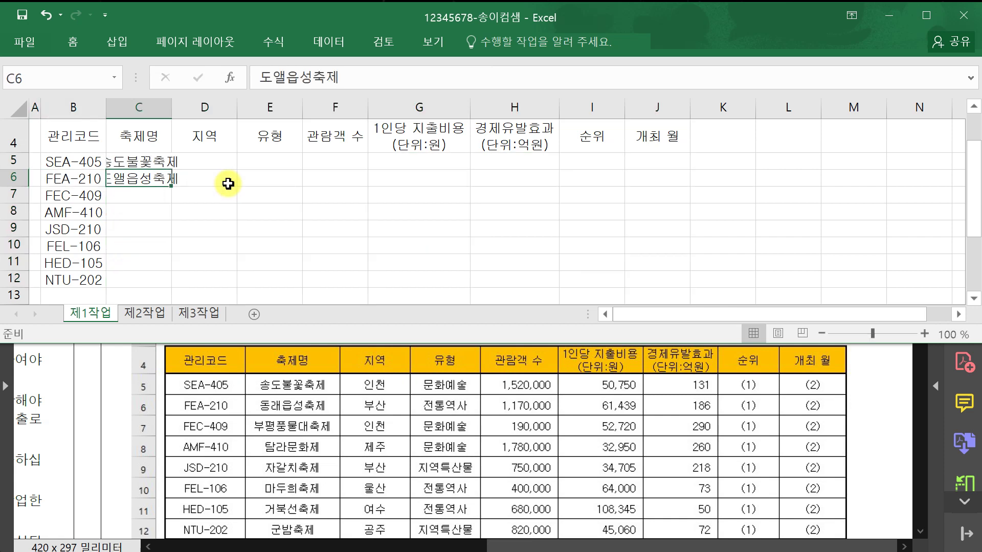
pyautogui.press('F2')
pyautogui.press('Delete')
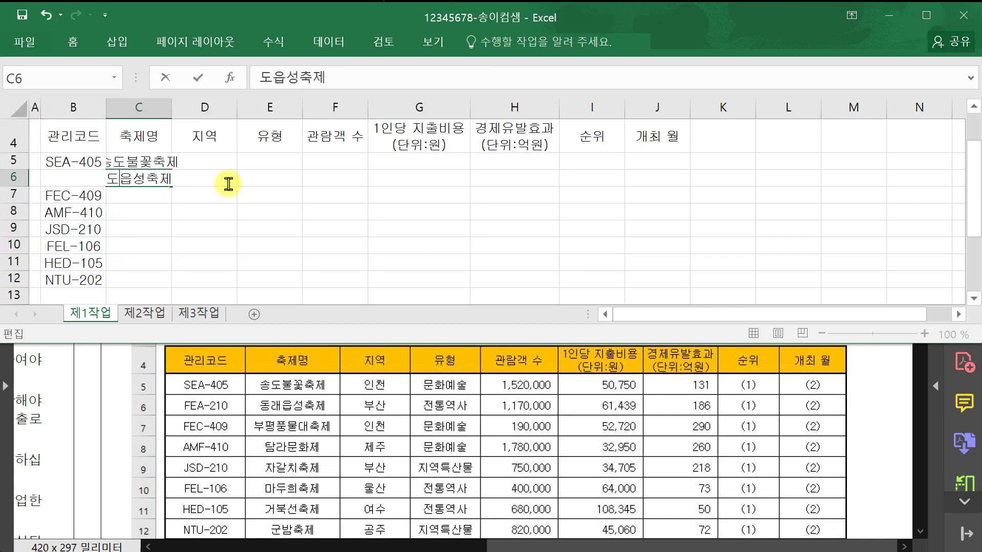
pyautogui.write('래')
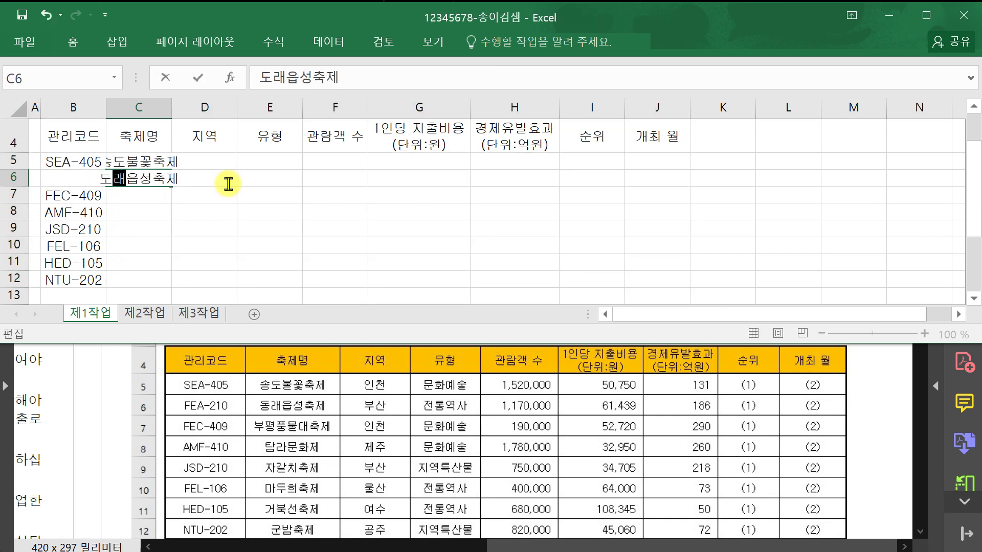
pyautogui.write('으')
pyautogui.press('BackSpace')
pyautogui.press('BackSpace')
pyautogui.press('Return')
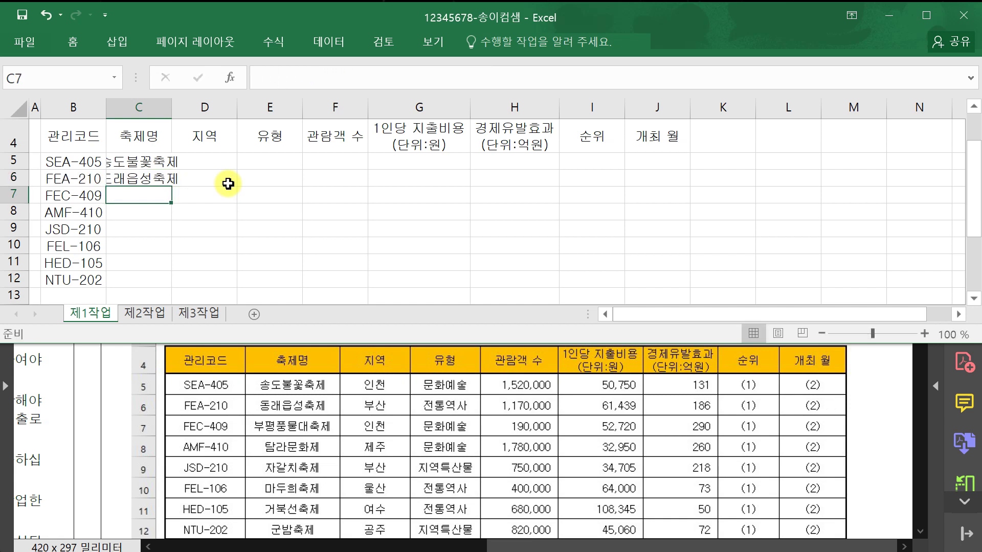
# - Enter the festival names 부평풍물대축제 in cell C7 and 탐라문화제 in cell C8
pyautogui.write('부평푸')
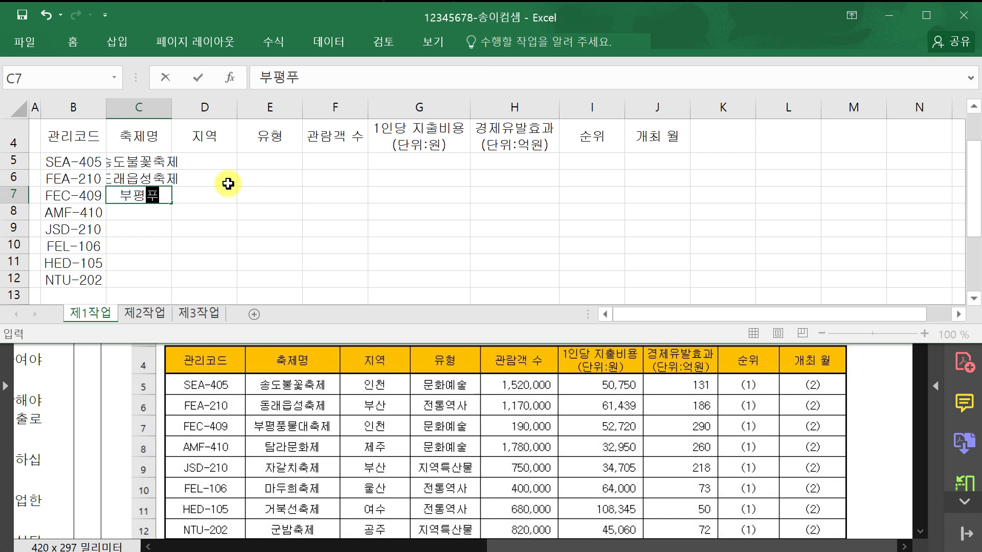
pyautogui.write('ㅇ물대축제')
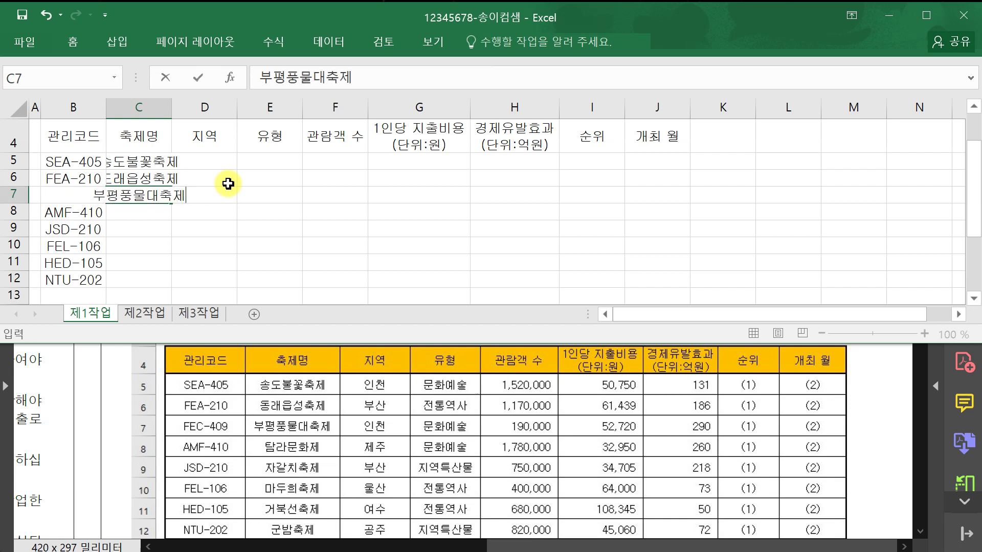
pyautogui.press('Return')
pyautogui.write('탐라문화제')
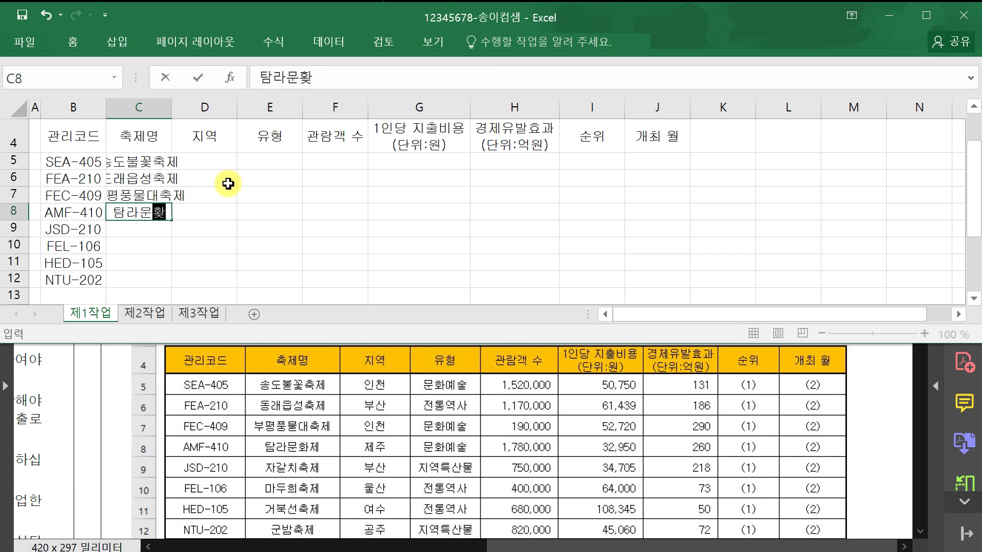
pyautogui.press('Return')
# - Enter the festival names 자갈치축제, 마두희축제, 거북선축제 and 군밤축제 in cells C9 to C12
pyautogui.write('자가ㄹ치축제')
pyautogui.press('Return')
pyautogui.write('마두흿ㅜㄱ제')
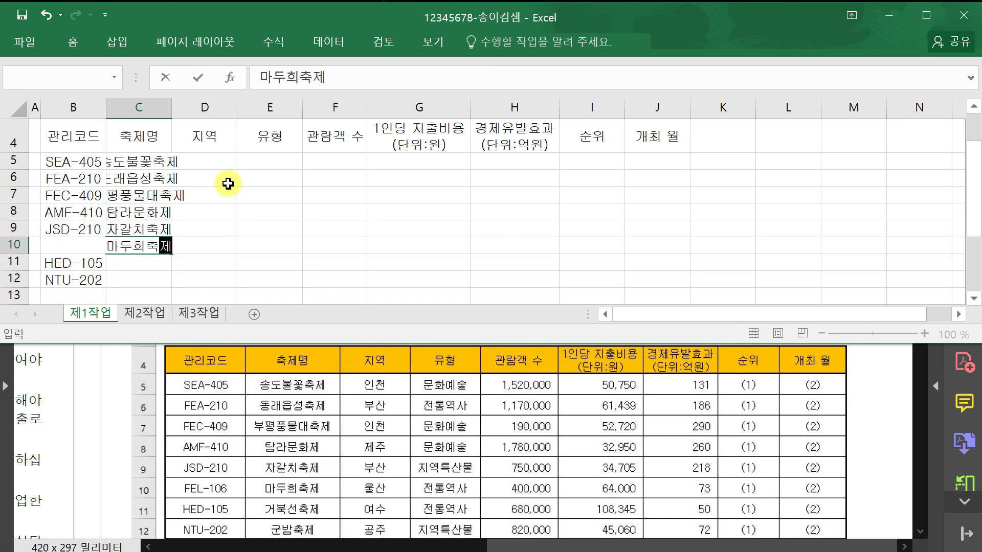
pyautogui.press('Return')
pyautogui.write('겁ㅜㄱ선축제')
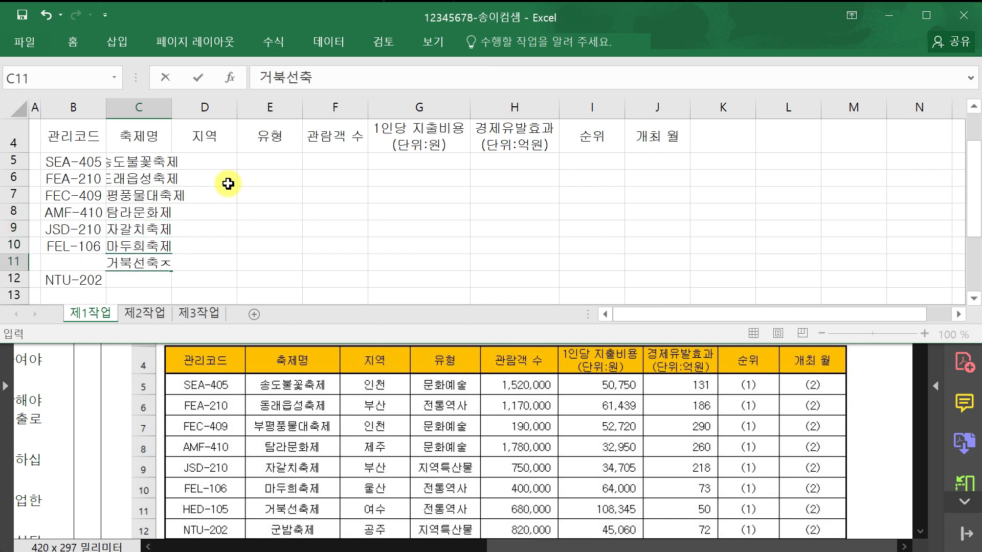
pyautogui.press('Return')
pyautogui.write('군밤축제')
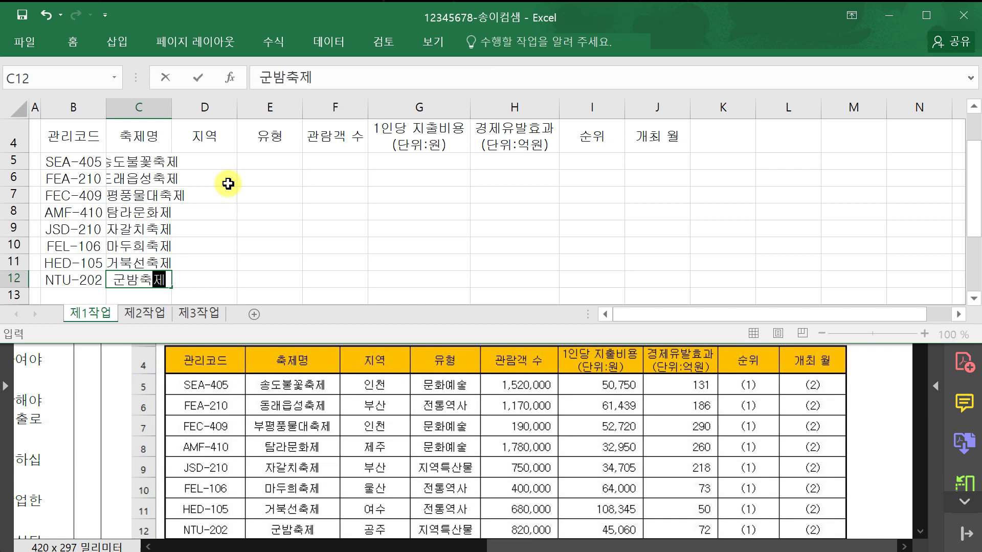
pyautogui.press('Return')
pyautogui.press('Return')
pyautogui.press('Return')
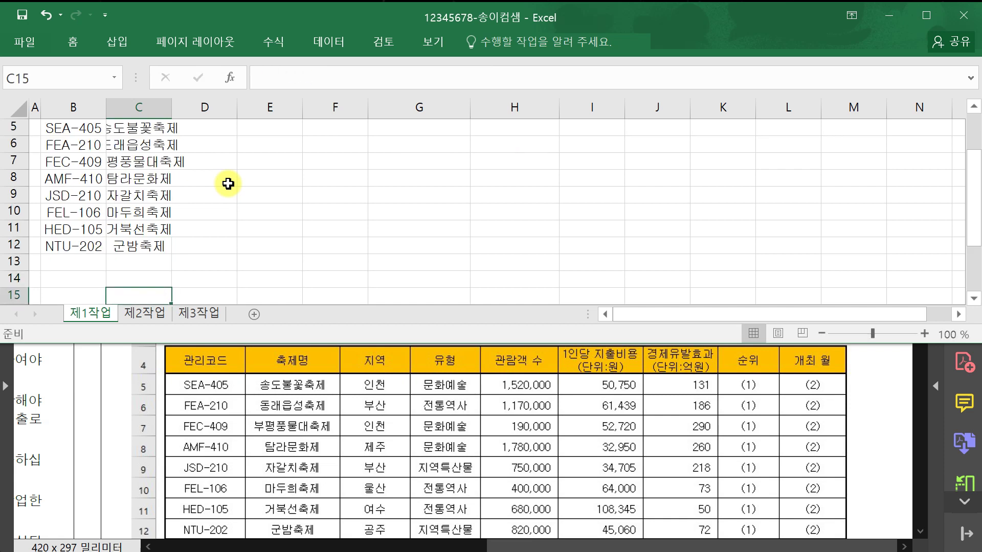
# - Select the range D5:J12 and enter the regions 인천, 부산, 인천 and 제주 in cells D5 to D8
pyautogui.scroll(1, 228, 184)
pyautogui.click(218, 194)
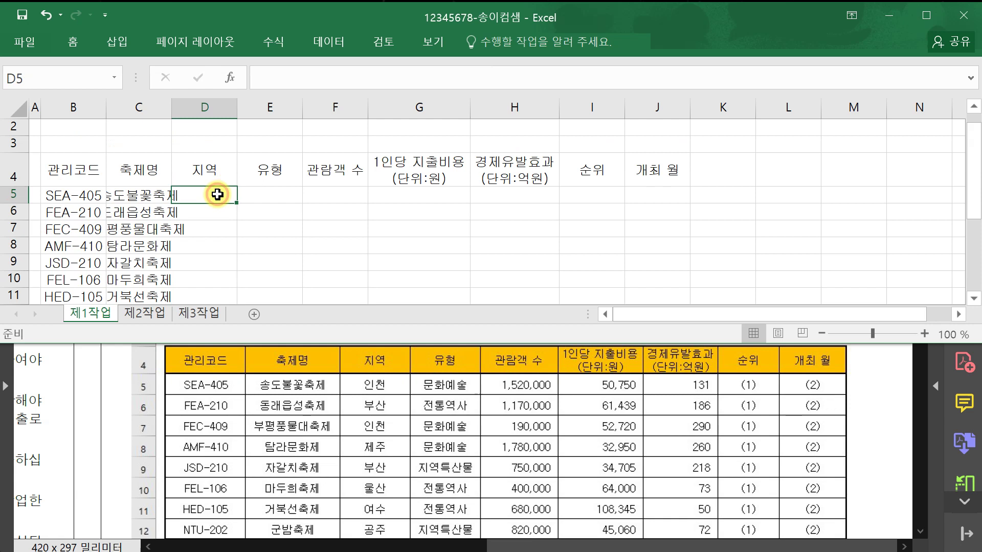
pyautogui.moveTo(217, 194); pyautogui.dragTo(657, 271)
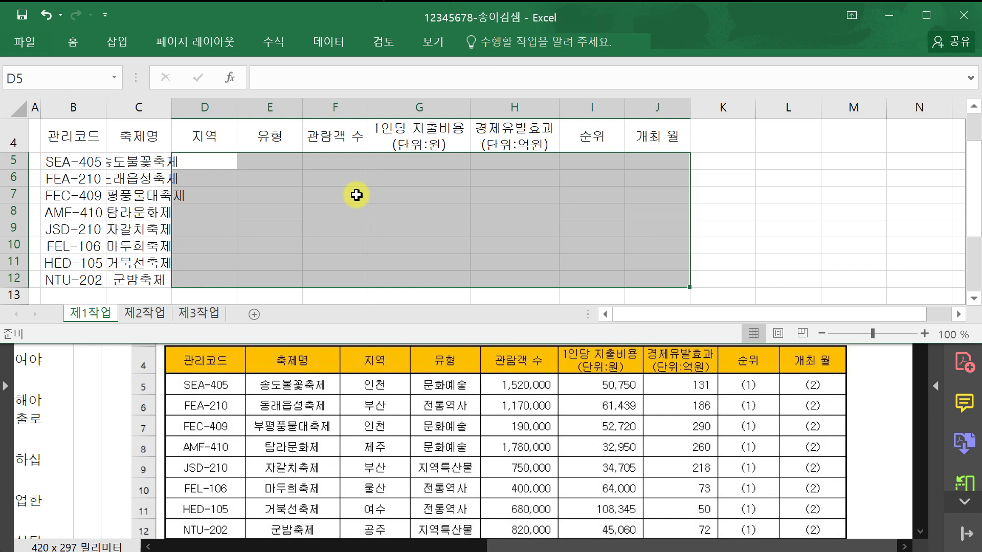
pyautogui.write('인천')
pyautogui.press('Return')
pyautogui.write('부산')
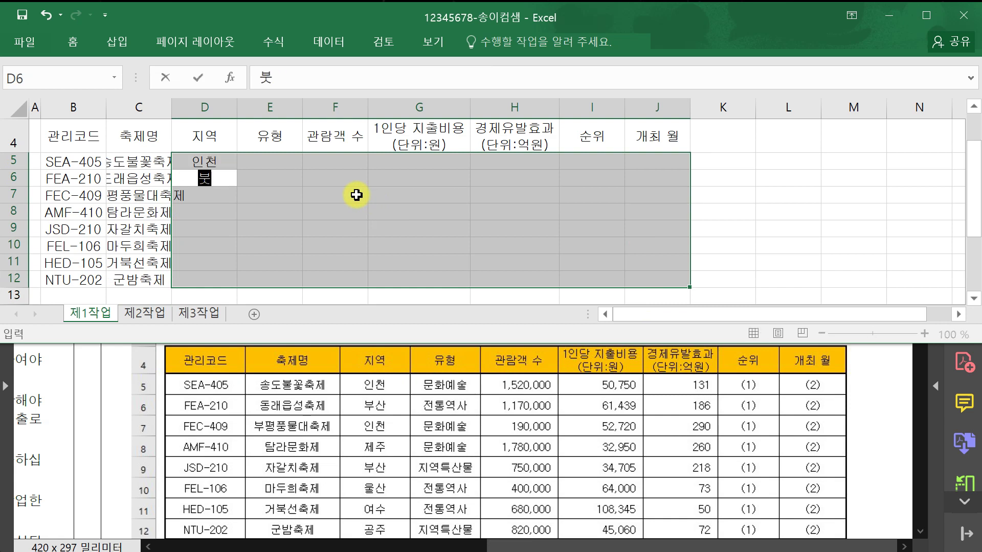
pyautogui.press('Return')
pyautogui.write('인천')
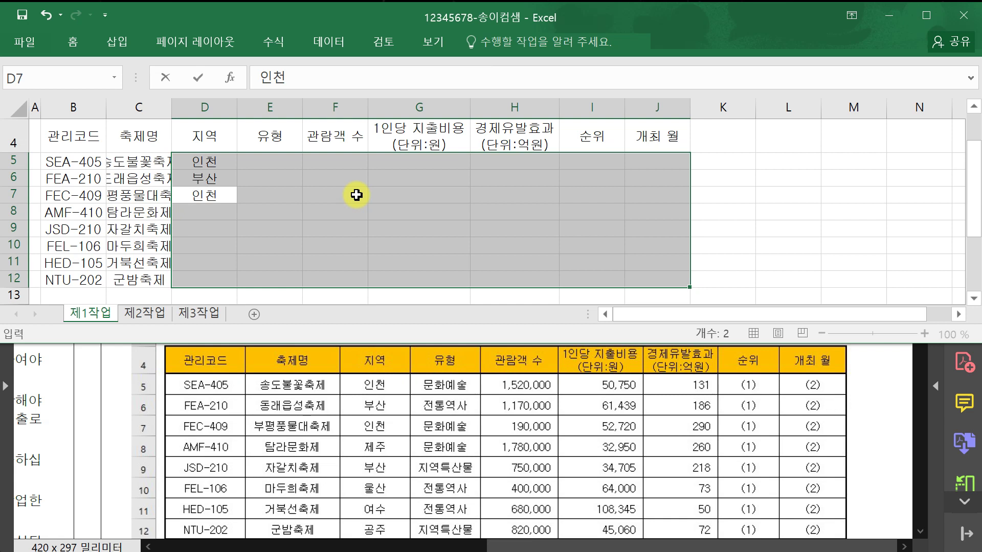
pyautogui.press('Return')
pyautogui.write('제주')
pyautogui.press('Return')
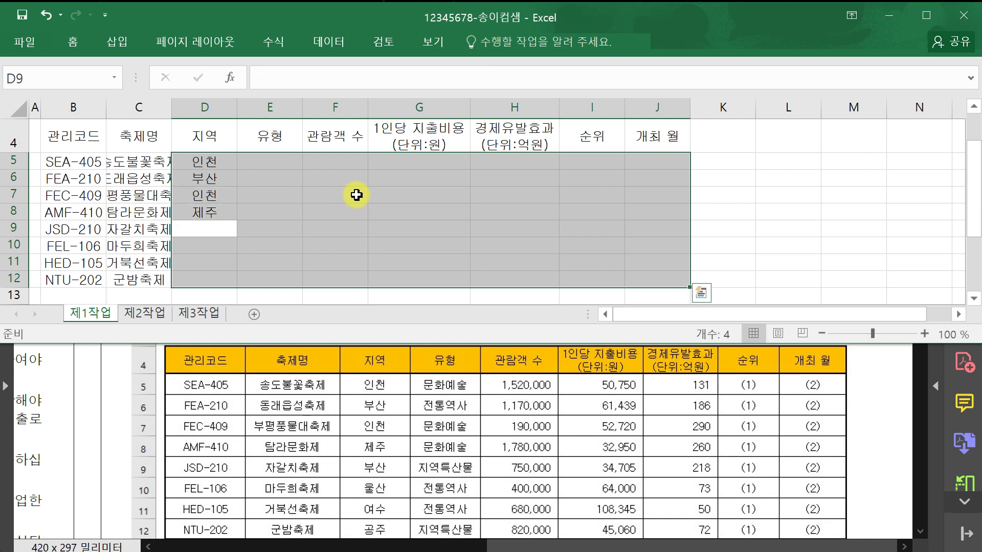
# - Enter the regions 부산, 울산, 여수 and 공주 in cells D9 to D12
pyautogui.write('주')
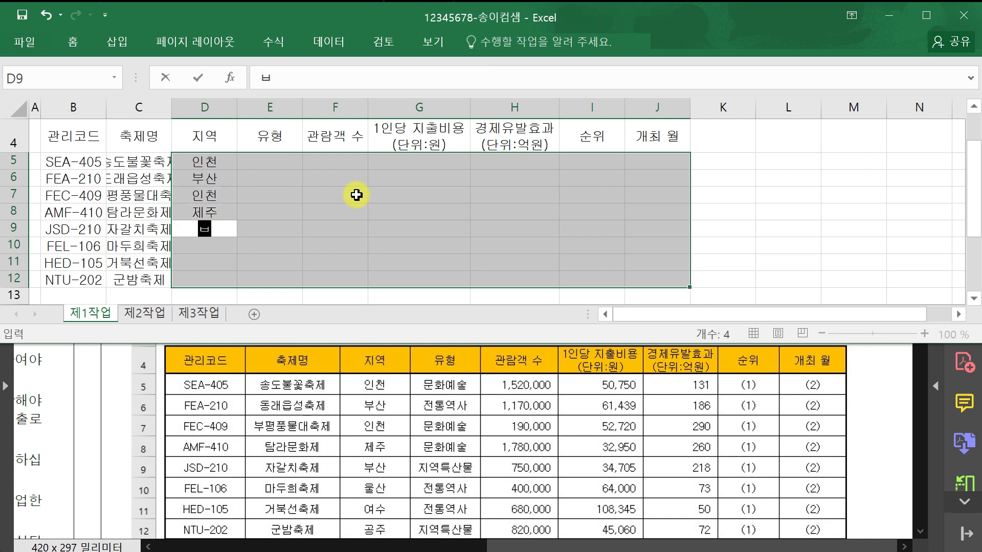
pyautogui.press('Return')
pyautogui.write('울산')
pyautogui.press('Return')
pyautogui.write('여수')
pyautogui.press('Return')
pyautogui.write('공주')
pyautogui.press('Return')
# - Enter the types 문화예술, 전통역사, 문화예술 and 문화예술 in cells E5 to E8
pyautogui.write('문화예술')
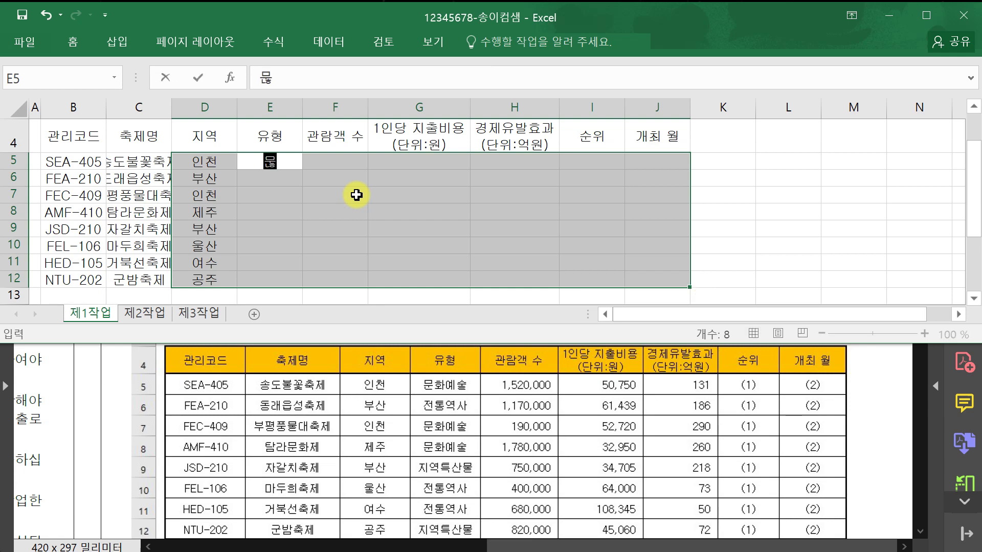
pyautogui.press('Return')
pyautogui.write('전통역사')
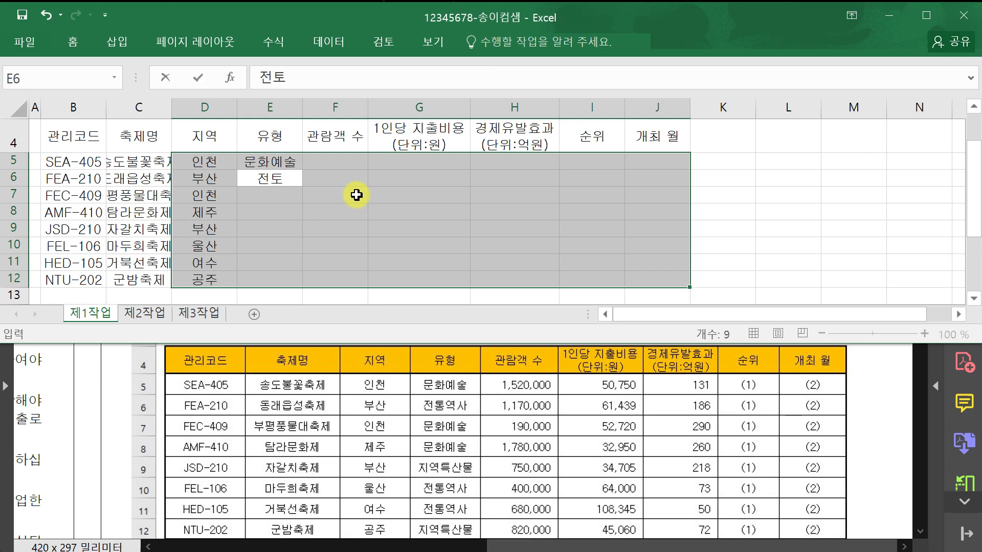
pyautogui.press('Return')
pyautogui.write('문화예술')
pyautogui.press('Return')
pyautogui.write('문')
pyautogui.press('Return')
# - Enter the types 지역특산물, 전통역사, 전통역사 and 지역특산물 in cells E9 to E12
pyautogui.write('징역특산물')
pyautogui.press('Return')
pyautogui.write('전통역사')
pyautogui.press('Return')
pyautogui.write('전')
pyautogui.press('Return')
pyautogui.write('지')
pyautogui.press('Return')
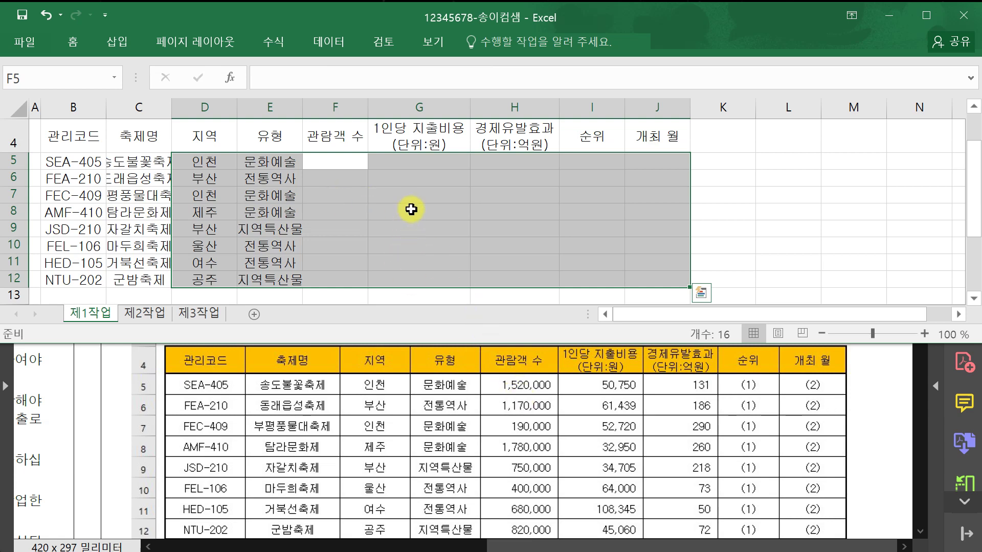
# - Enter the visitor counts 1520000, 1170000, 190000 and 1780000 in cells F5 to F8
pyautogui.write('1520000')
pyautogui.press('Return')
pyautogui.write('1')
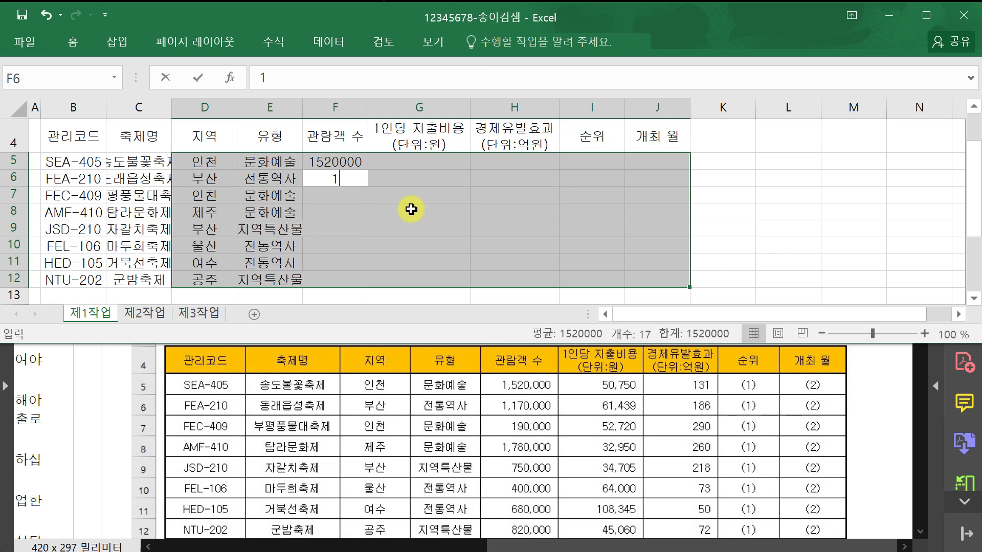
pyautogui.write('170000')
pyautogui.press('Return')
pyautogui.write('190')
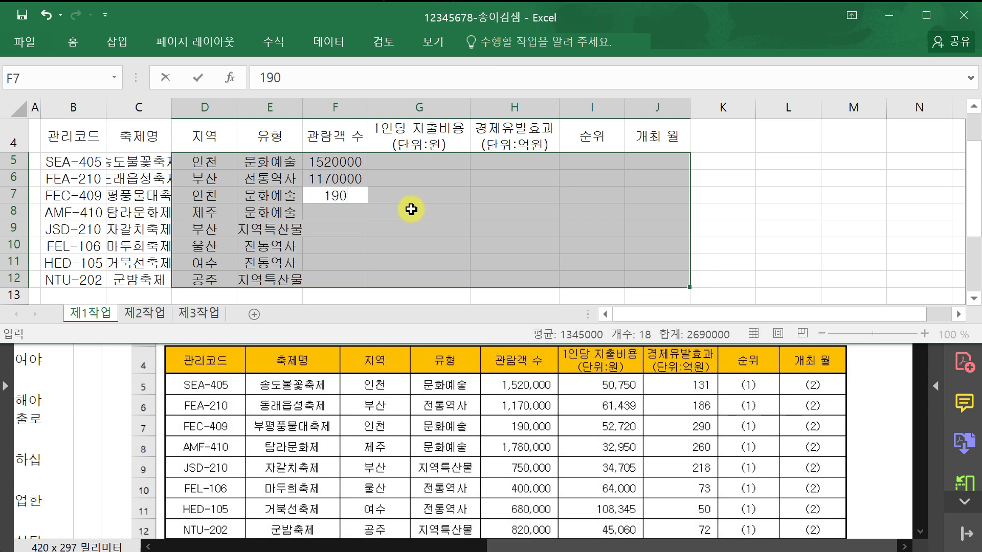
pyautogui.press('Return')
pyautogui.write('178000')
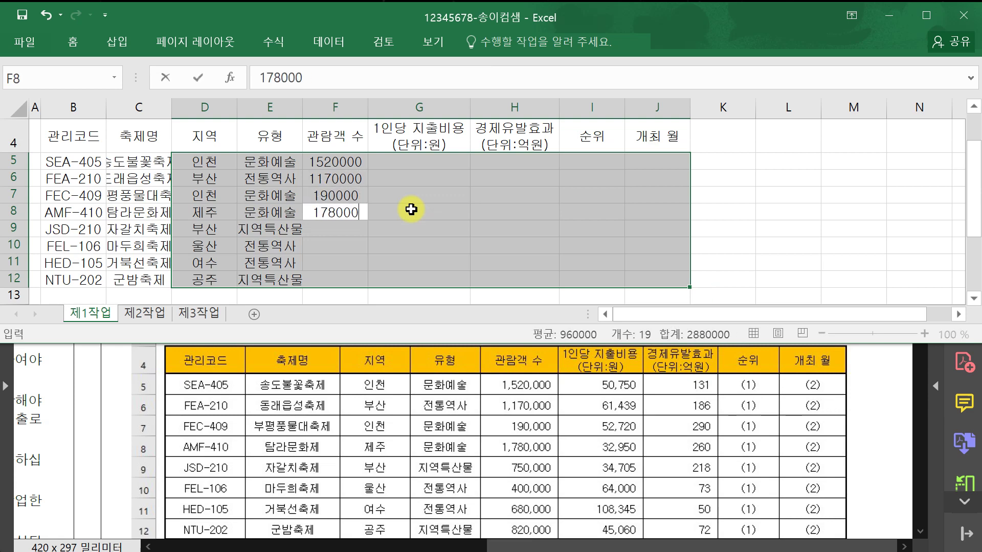
pyautogui.write('0')
pyautogui.press('Return')
# - Enter the visitor counts 750000, 400000, 680000 and 820000 in cells F9 to F12
pyautogui.write('750000')
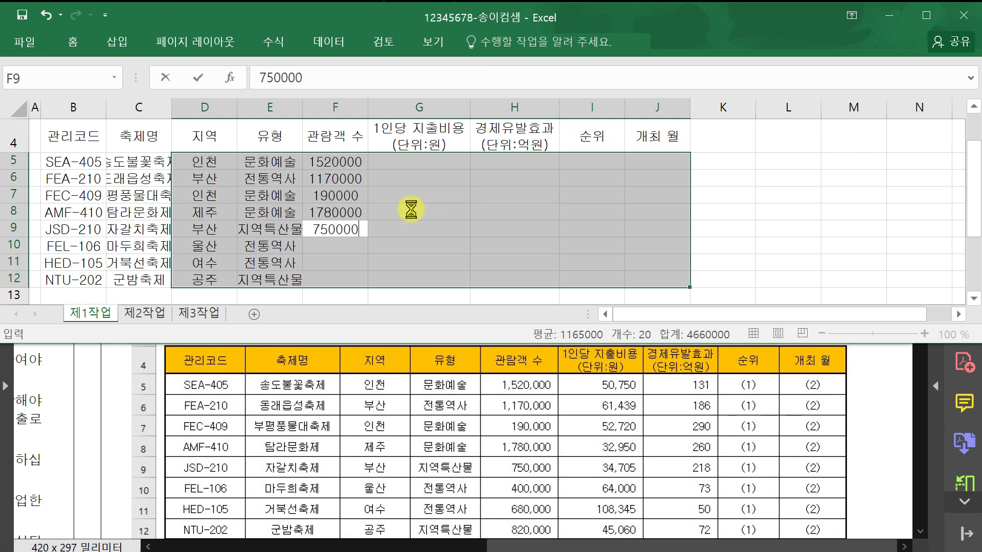
pyautogui.press('Return')
pyautogui.write('400000')
pyautogui.press('Return')
pyautogui.write('6')
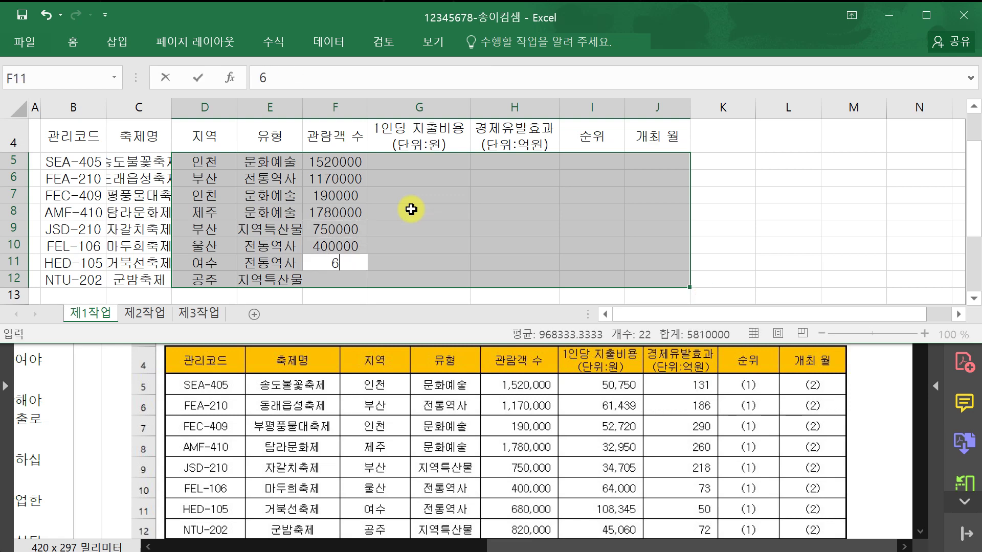
pyautogui.write('80000')
pyautogui.press('Return')
pyautogui.write('820000')
pyautogui.press('Return')
# - Enter the per-person spending values 50750, 61439, 52720 and 32950 in cells G5 to G8
pyautogui.write('50750')
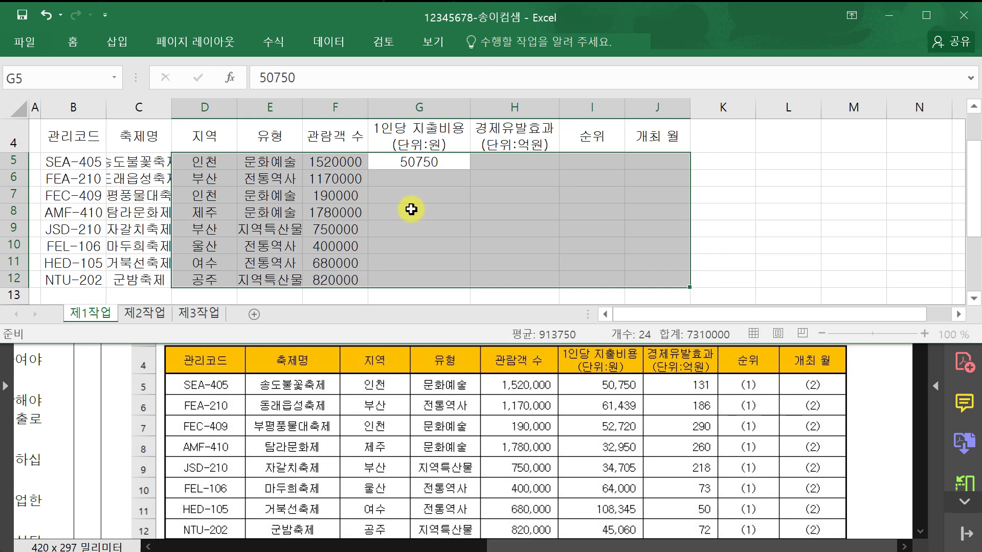
pyautogui.press('Return')
pyautogui.write('614')
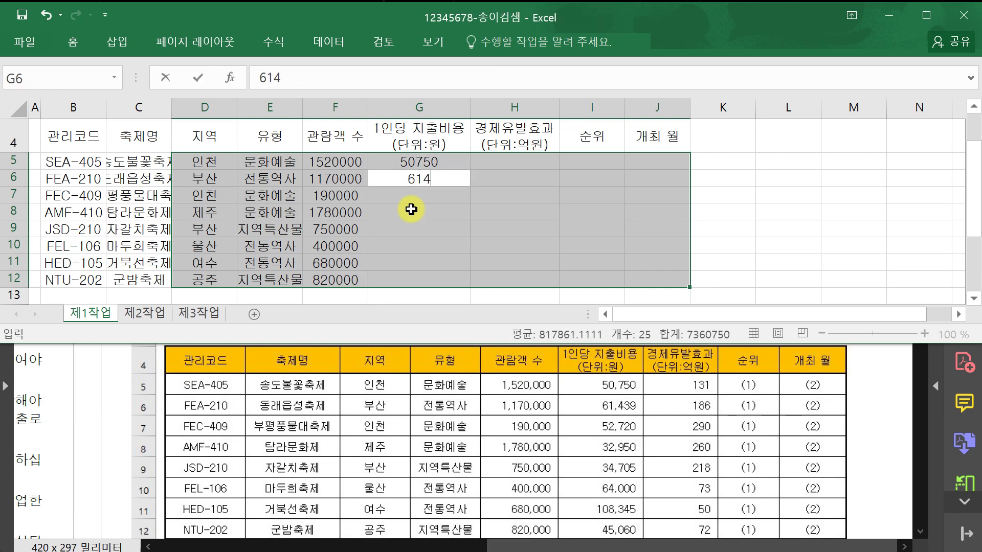
pyautogui.press('Return')
pyautogui.write('5272')
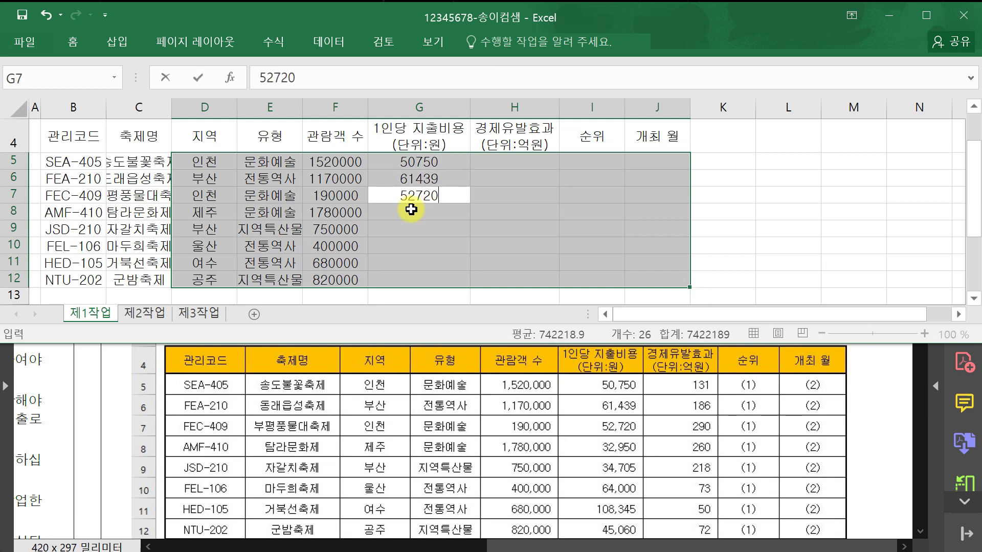
pyautogui.write('0')
pyautogui.press('Return')
pyautogui.write('32')
pyautogui.press('Return')
# - Enter the per-person spending values 34705, 64000, 108345 and 45060 in cells G9 to G12
pyautogui.write('34705')
pyautogui.press('Return')
pyautogui.write('64')
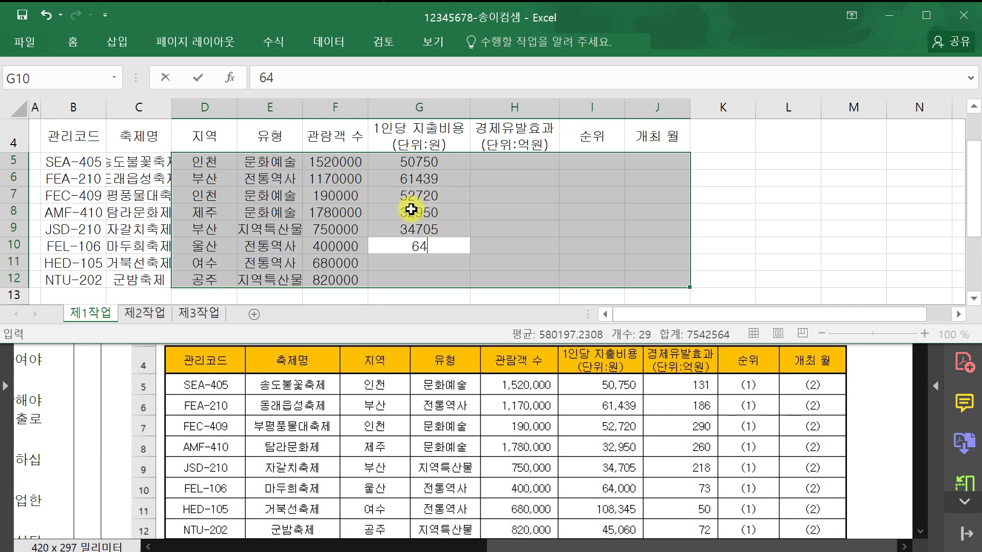
pyautogui.press('Return')
pyautogui.write('108345')
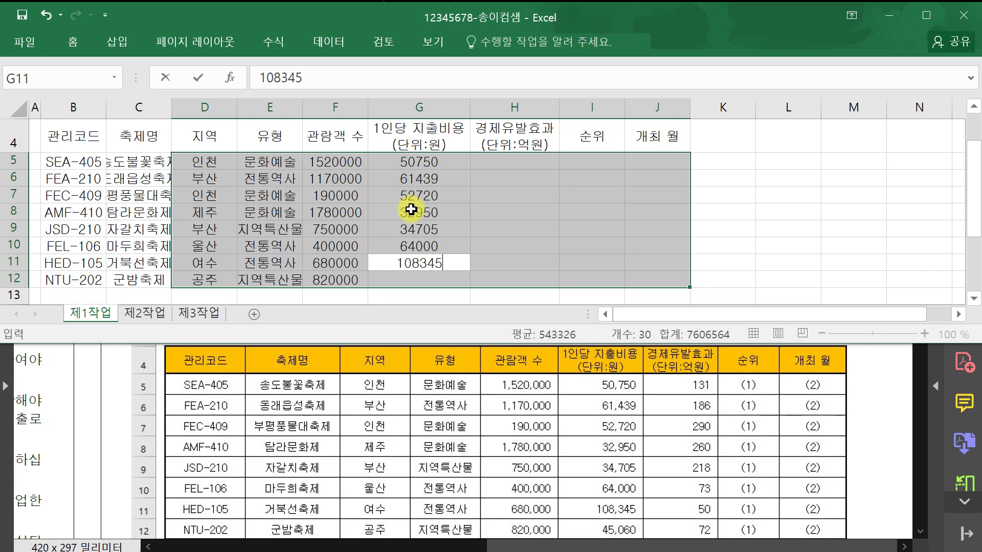
pyautogui.press('Return')
pyautogui.write('45060')
pyautogui.press('Return')
# - Enter the economic effect values 131, 186, 290 and 260 in cells H5 to H8
pyautogui.write('131')
pyautogui.press('Return')
pyautogui.write('186')
pyautogui.press('Return')
pyautogui.write('29')
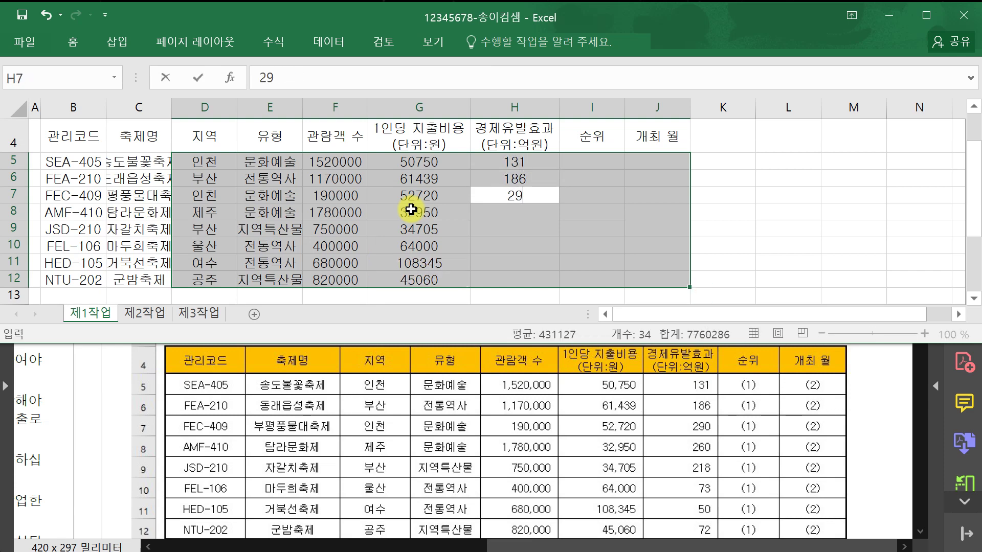
pyautogui.write('0')
pyautogui.press('Return')
pyautogui.write('260')
pyautogui.press('Return')
# - Enter the economic effect values 218, 73, 50 and 72 in cells H9 to H12
pyautogui.write('218')
pyautogui.press('Return')
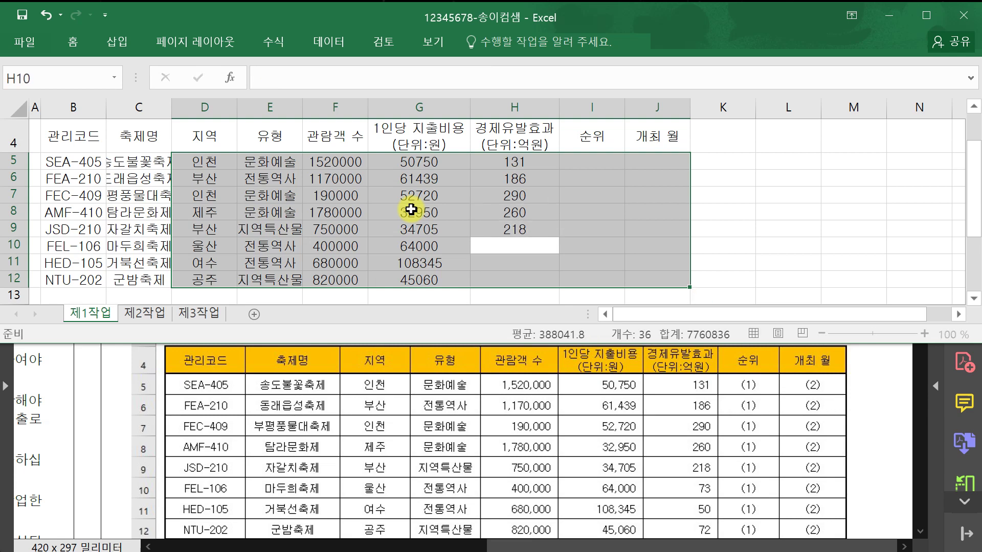
pyautogui.write('73')
pyautogui.press('Return')
pyautogui.write('50')
pyautogui.press('Return')
pyautogui.write('72')
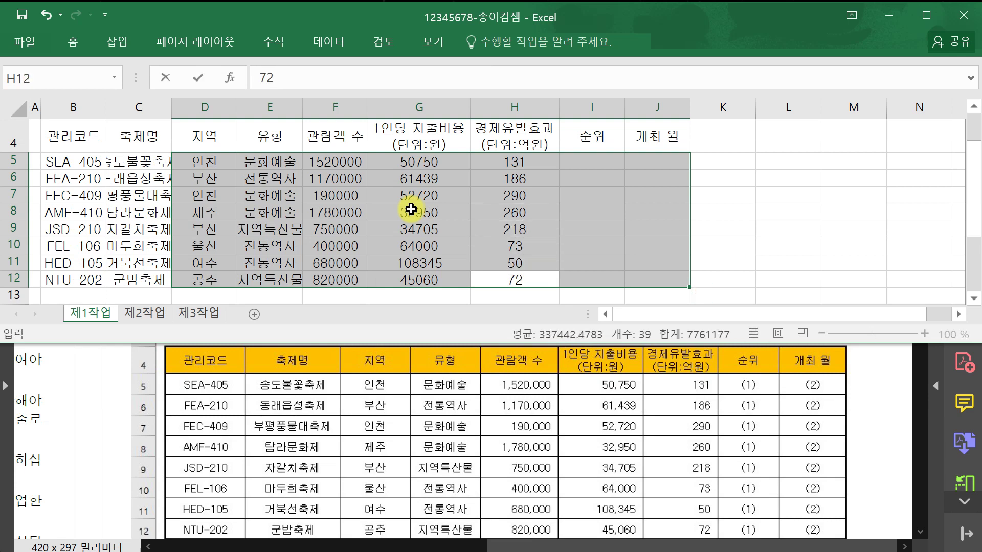
pyautogui.press('Return')
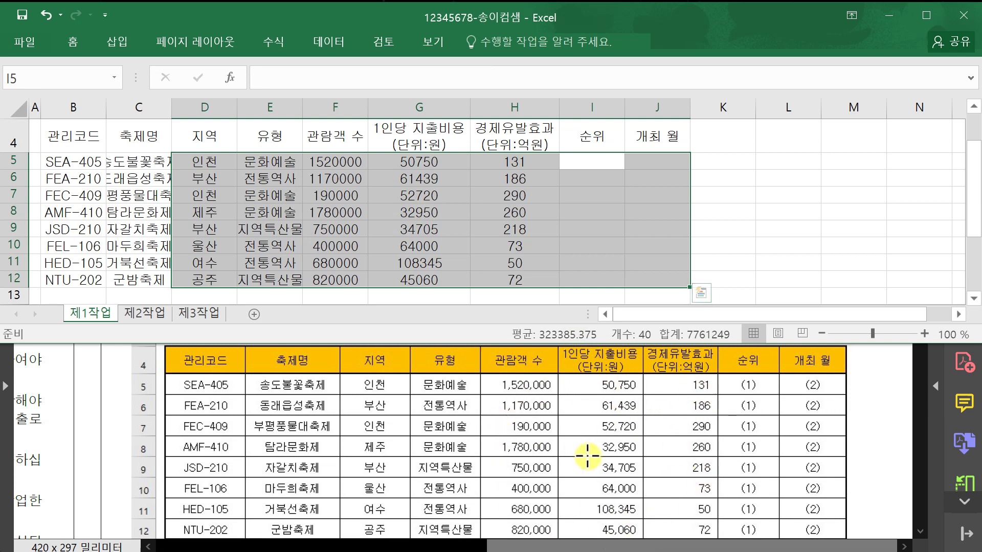
# - Apply the comma number style to the figures in F5:H12 and collapse the ribbon again
pyautogui.click(393, 241)
pyautogui.moveTo(327, 161); pyautogui.dragTo(520, 278)
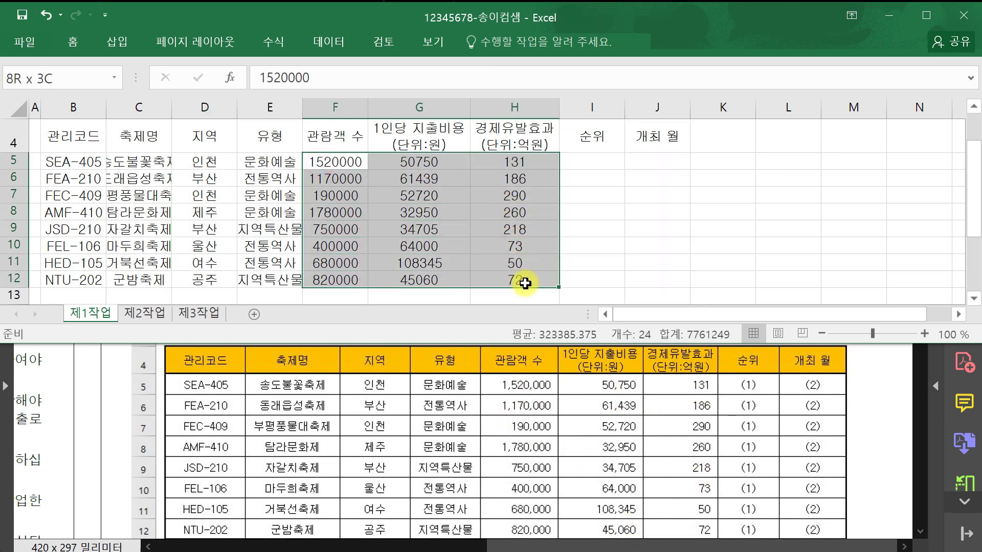
pyautogui.click(71, 39)
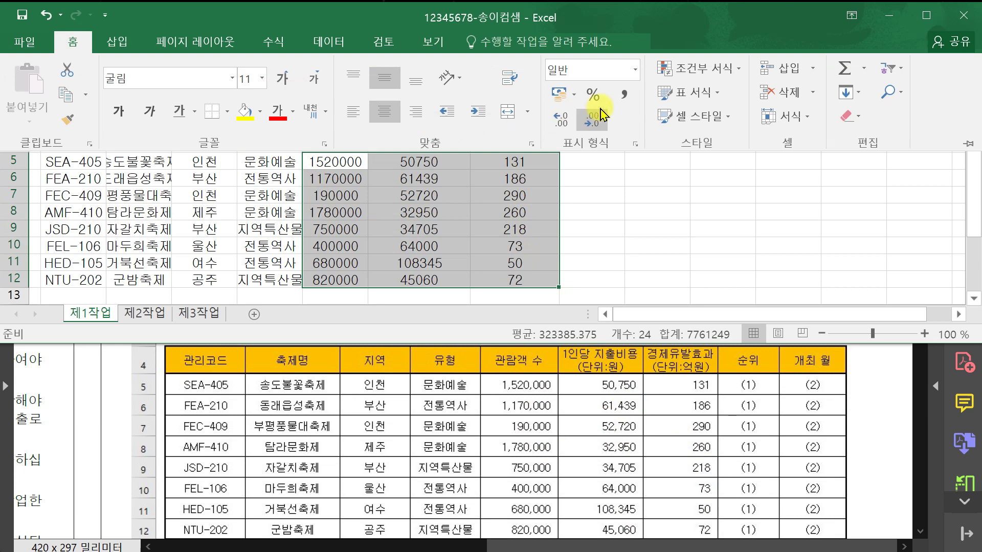
pyautogui.click(625, 95)
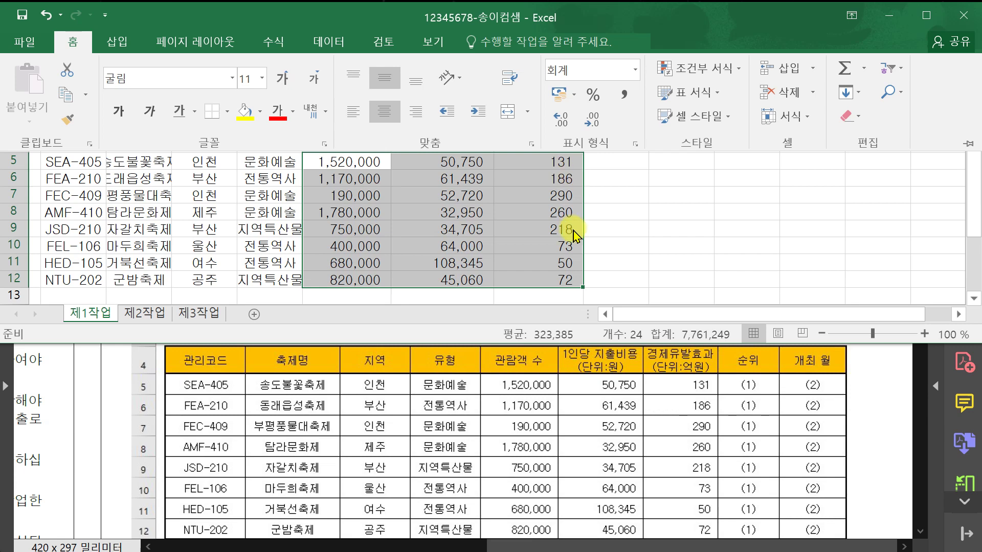
pyautogui.hotkey('ctrl', 'F1')
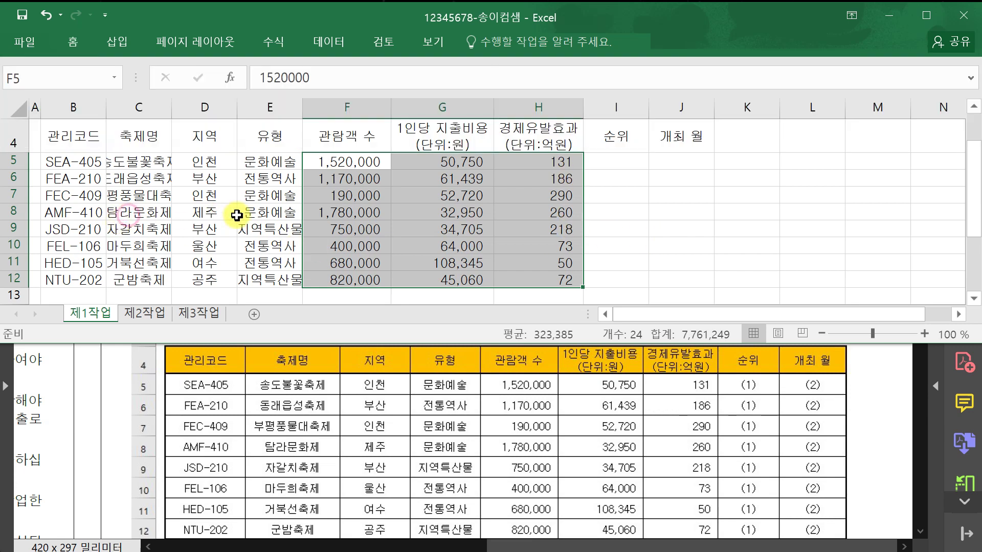
# - Autofit columns C and E to their contents and widen column B slightly
pyautogui.click(241, 213)
pyautogui.click(145, 107)
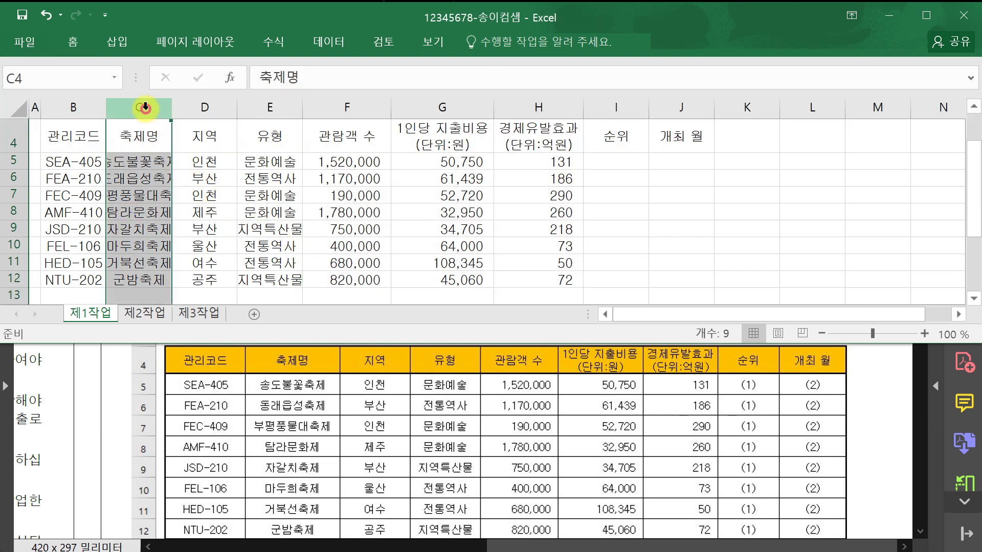
pyautogui.keyDown('ctrl'); pyautogui.click(255, 107); pyautogui.keyUp('ctrl')
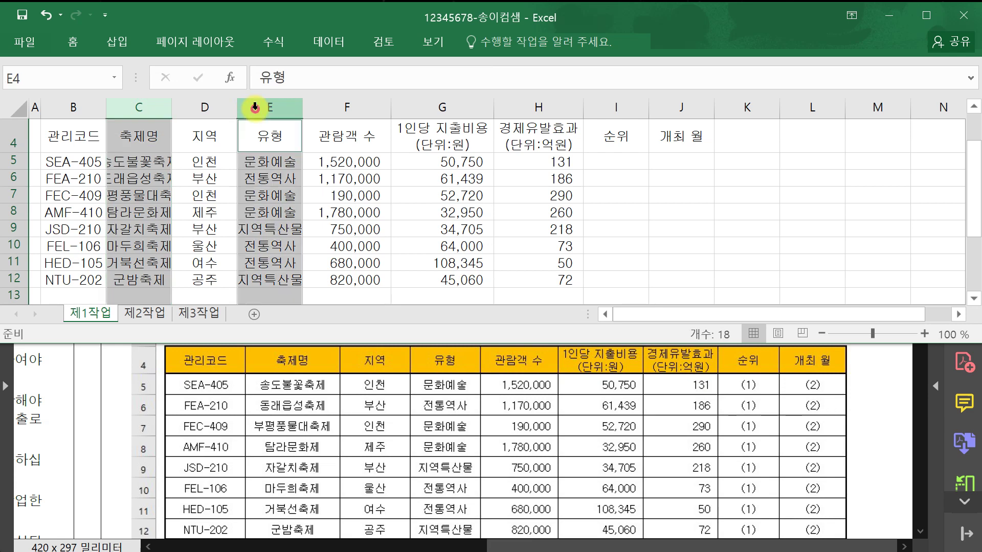
pyautogui.doubleClick(297, 110)
pyautogui.click(379, 183)
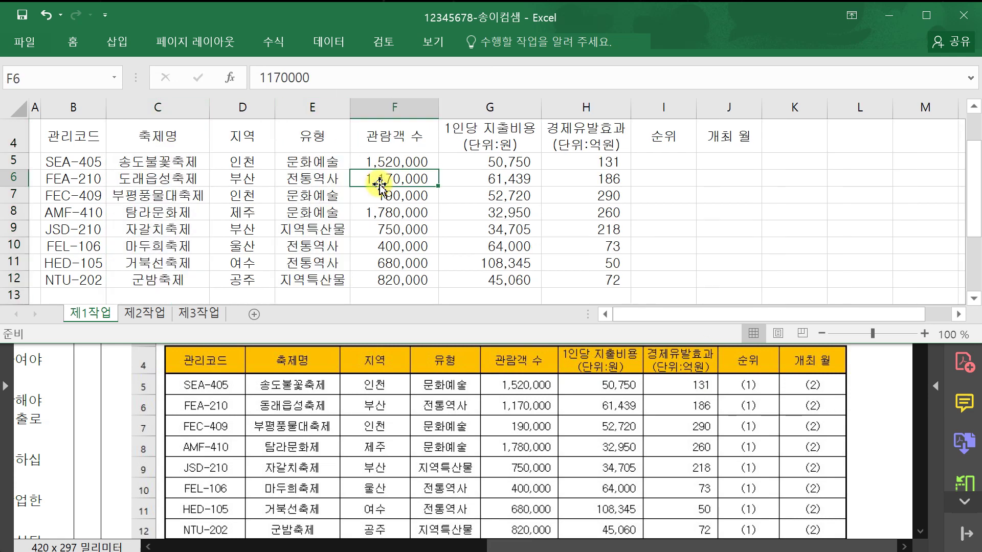
pyautogui.moveTo(111, 104); pyautogui.dragTo(132, 109)
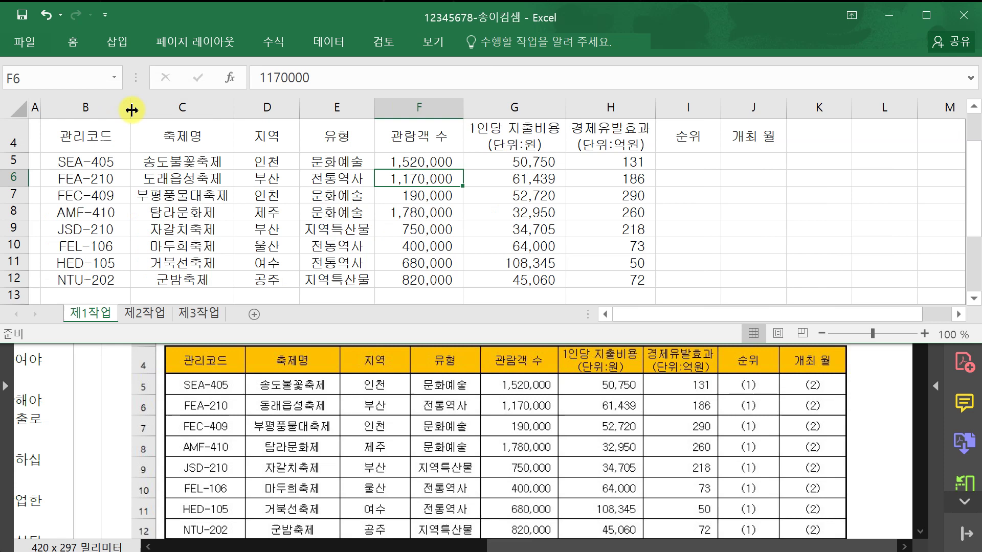
pyautogui.click(727, 190)
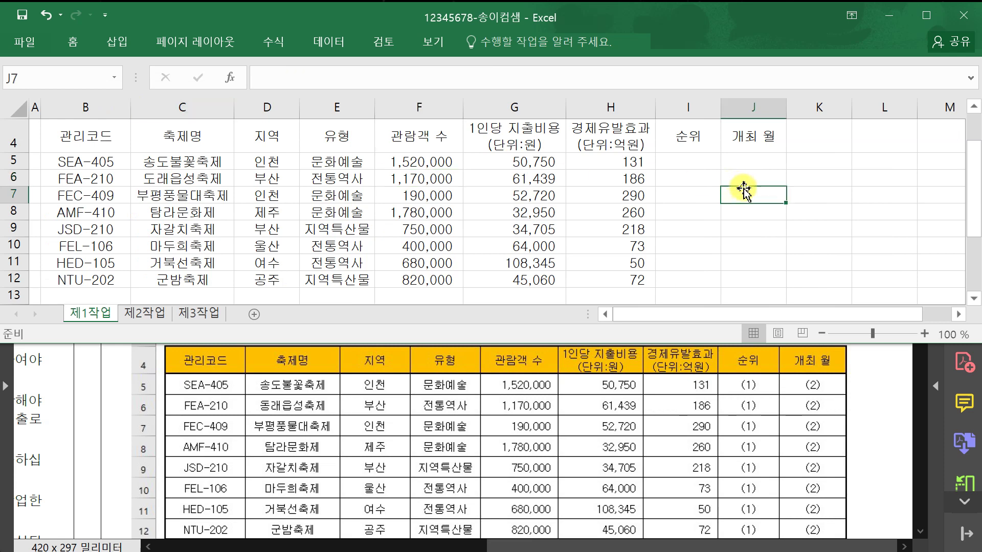
# - Switch to Acrobat Reader to view rows 13 and 14 of the exam table and the keyboard image PDF, then return to Excel
pyautogui.click(878, 402)
pyautogui.scroll(-2, 878, 401)
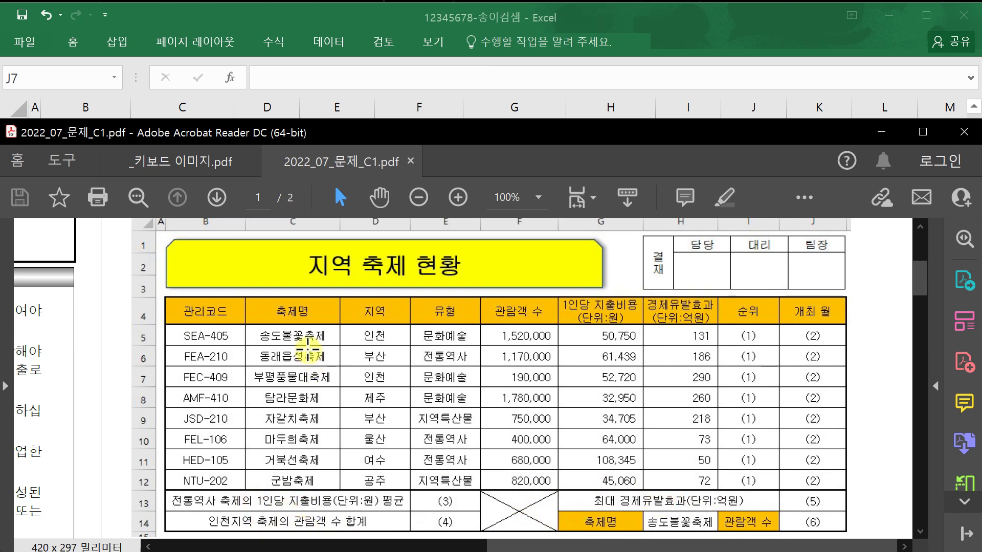
pyautogui.click(137, 162)
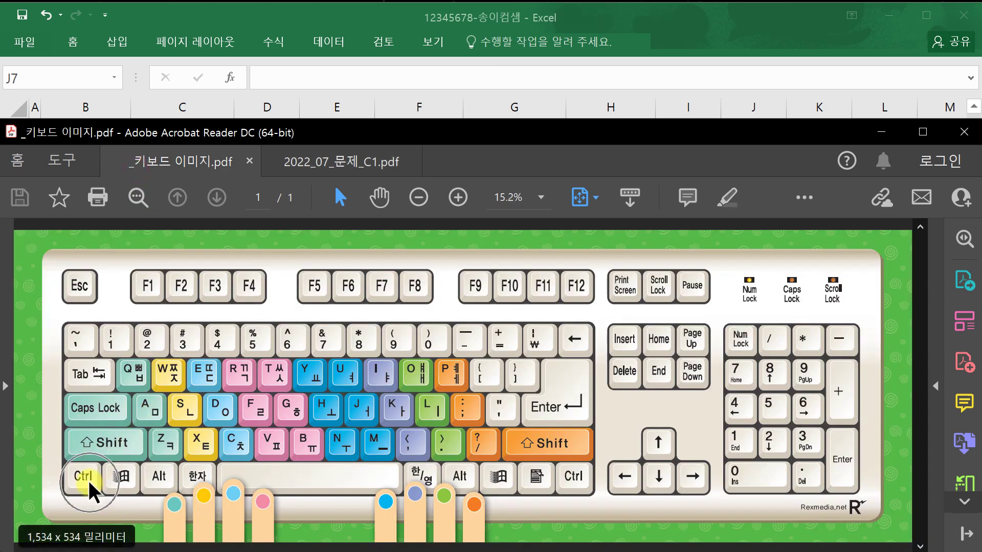
pyautogui.click(404, 162)
pyautogui.click(359, 23)
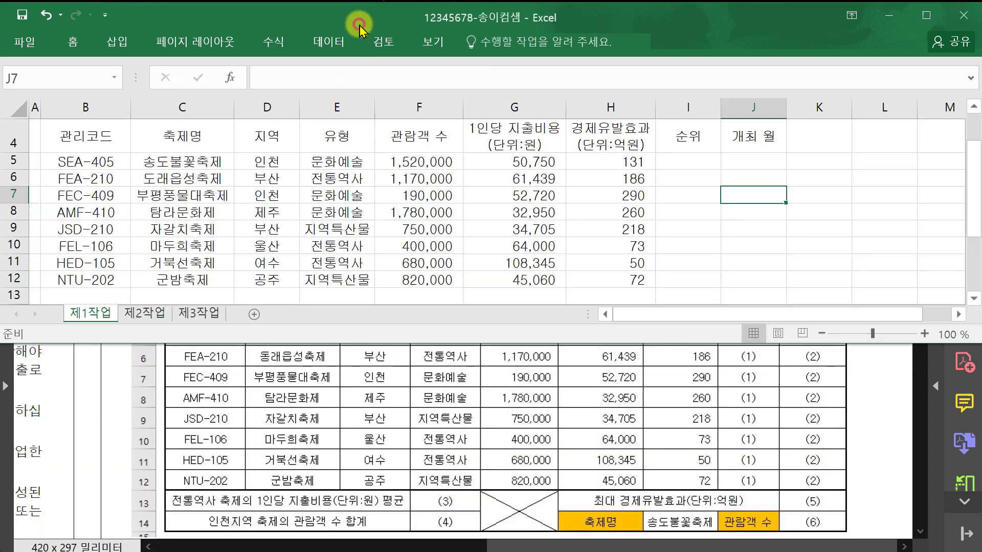
# - Merge and center the ranges B13:D13, B14:D14, F13:F14 and G13:I13 together
pyautogui.click(182, 259)
pyautogui.scroll(-2, 183, 260)
pyautogui.moveTo(100, 178); pyautogui.dragTo(243, 179)
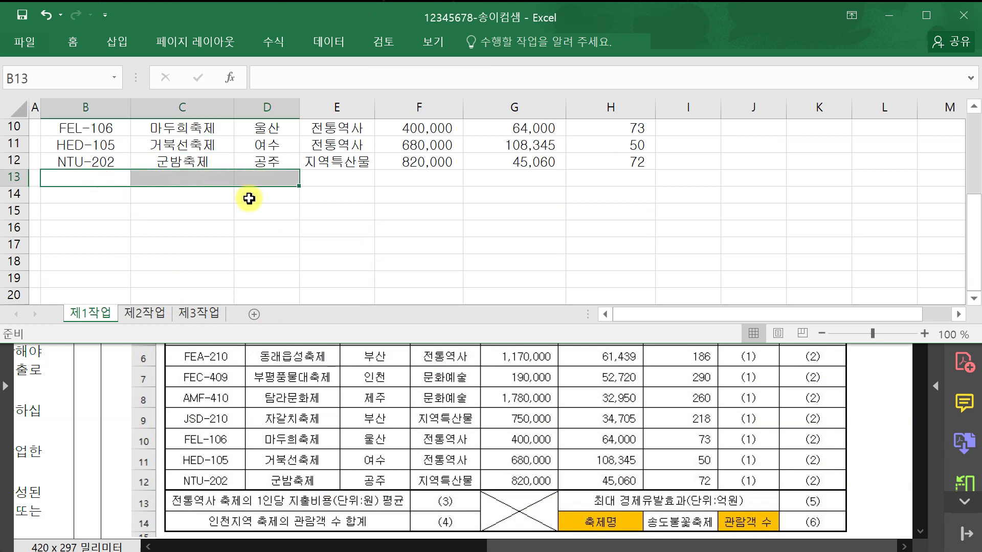
pyautogui.moveTo(103, 194); pyautogui.dragTo(246, 195)
pyautogui.moveTo(416, 180); pyautogui.dragTo(417, 192)
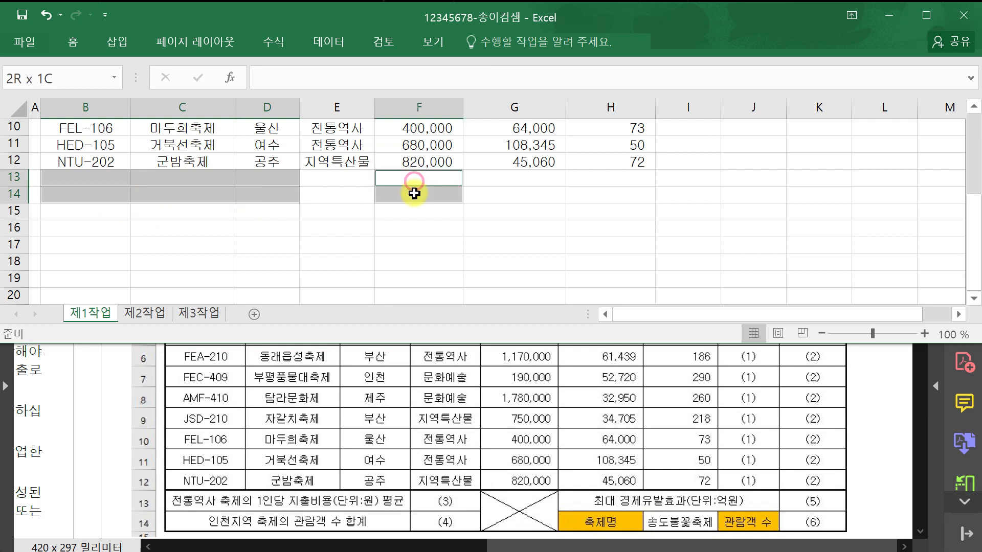
pyautogui.moveTo(515, 176); pyautogui.dragTo(686, 171)
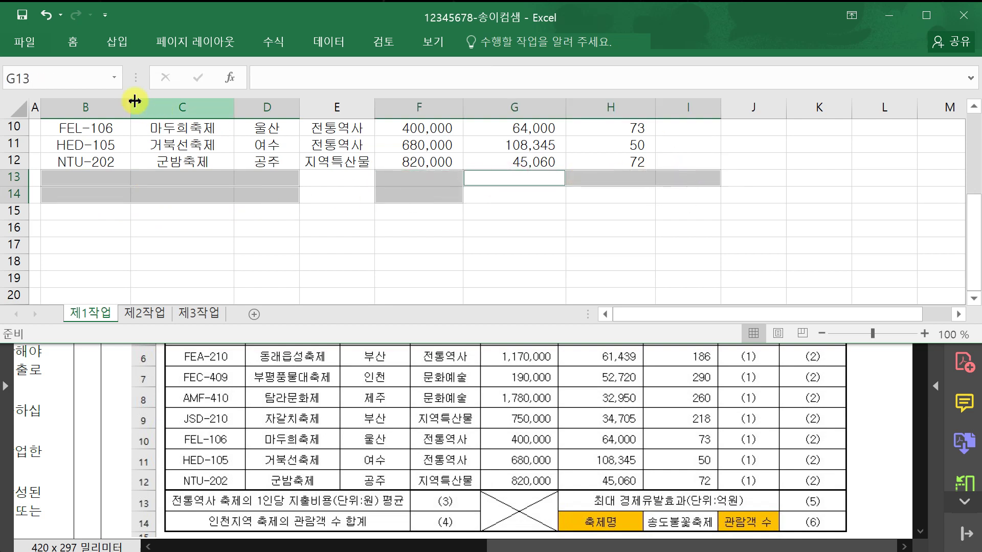
pyautogui.click(77, 46)
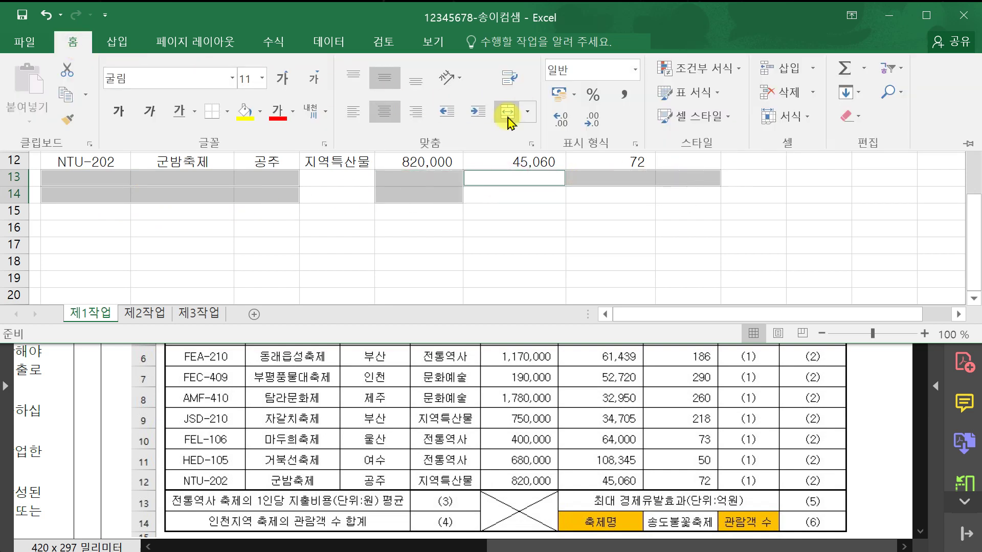
pyautogui.click(508, 113)
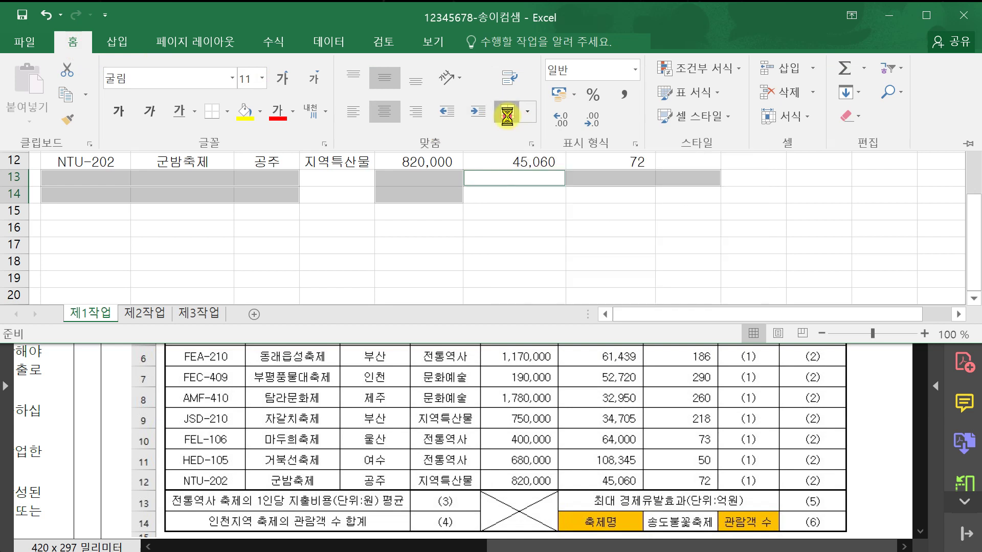
# - Enter the label "전통역사 축제의 1인당 지출비용9단위:원) 평균" in merged cell B13
pyautogui.click(217, 178)
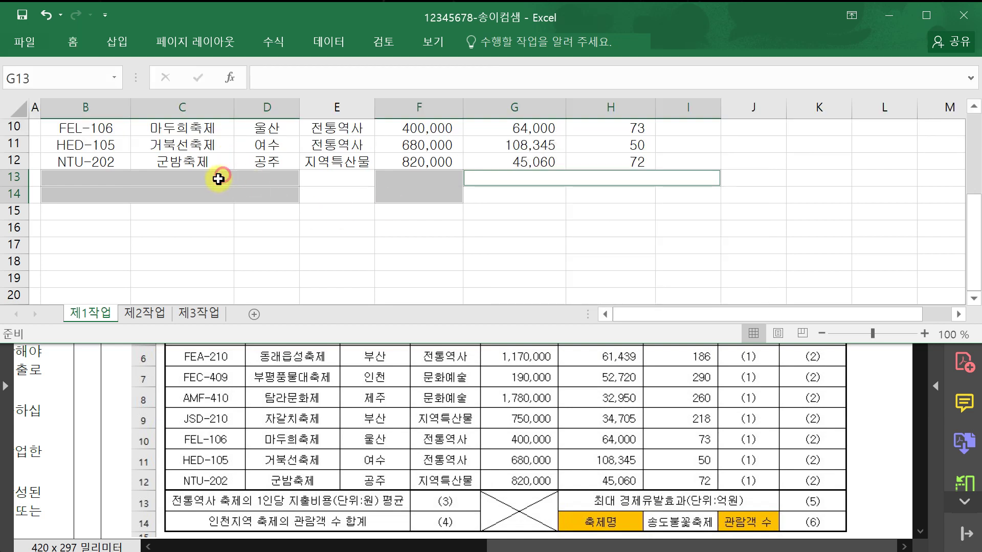
pyautogui.write('ㅈ')
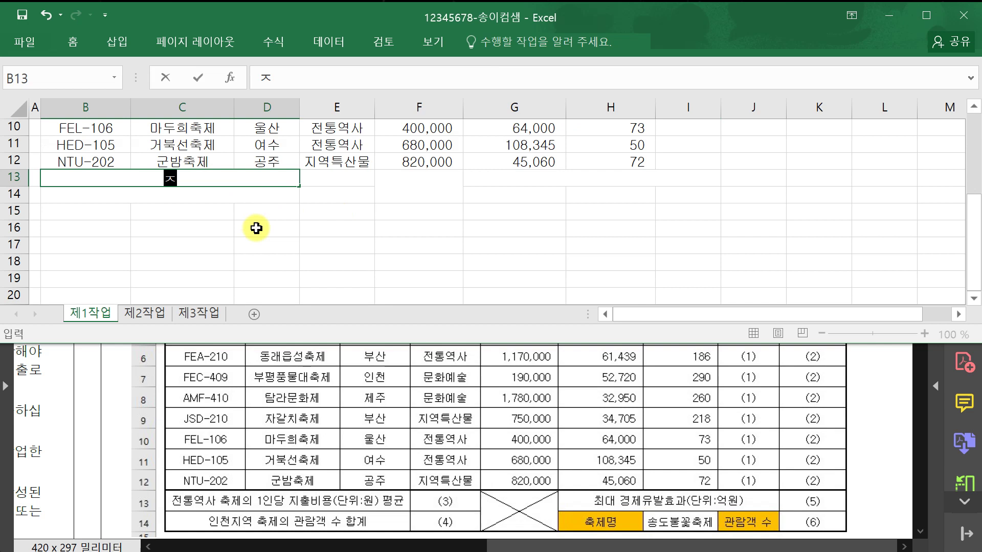
pyautogui.write('통역사')
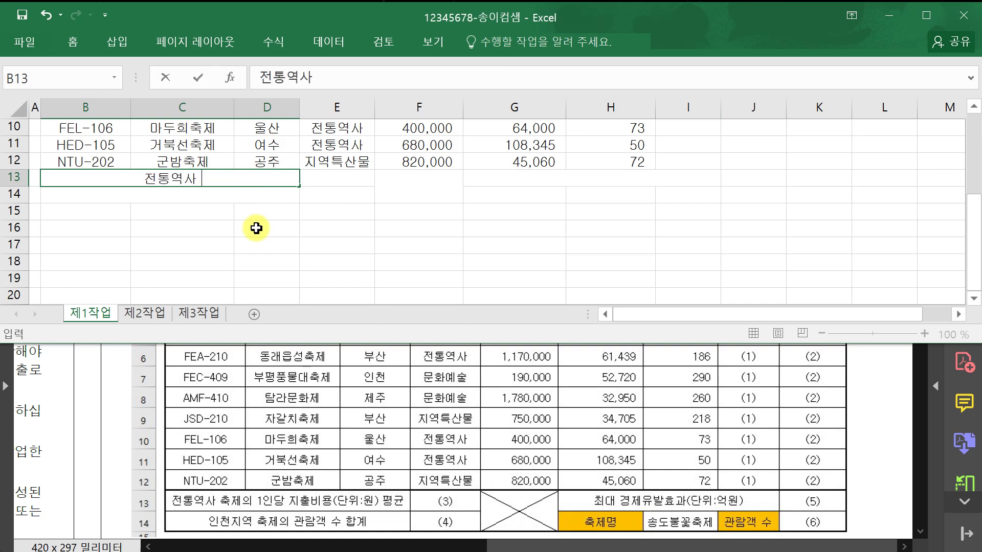
pyautogui.write(' 축젱')
pyautogui.write('1인당 지출비용')
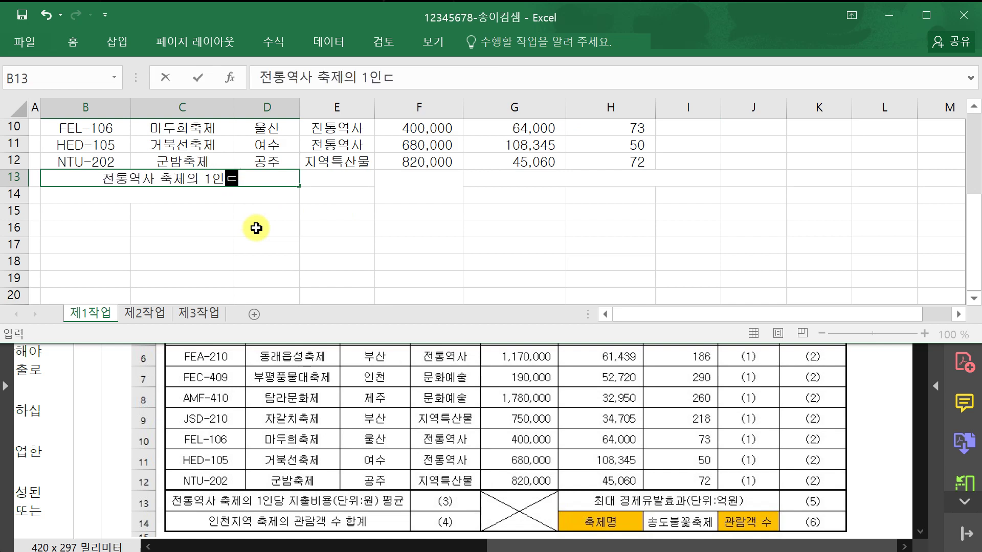
pyautogui.write('9단')
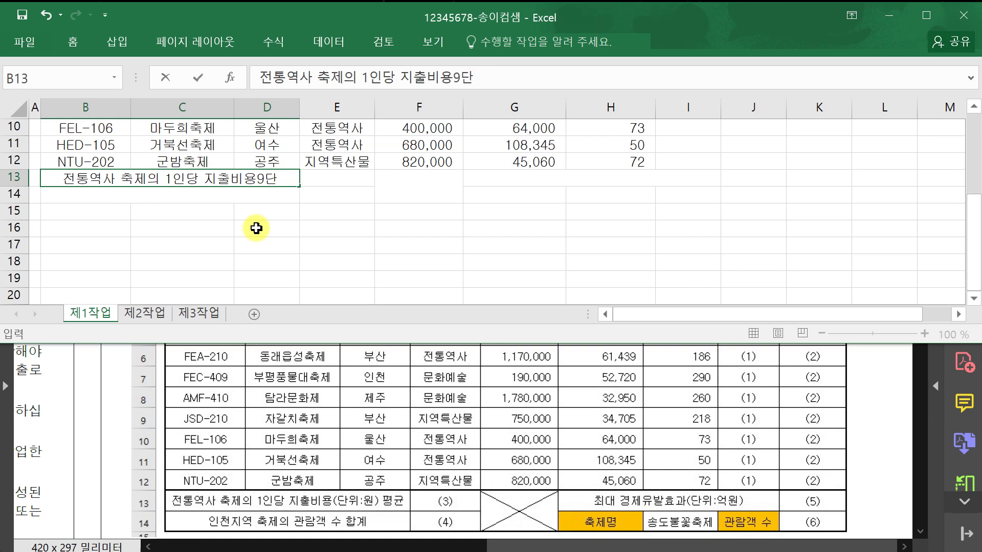
pyautogui.write('위:원) 평균')
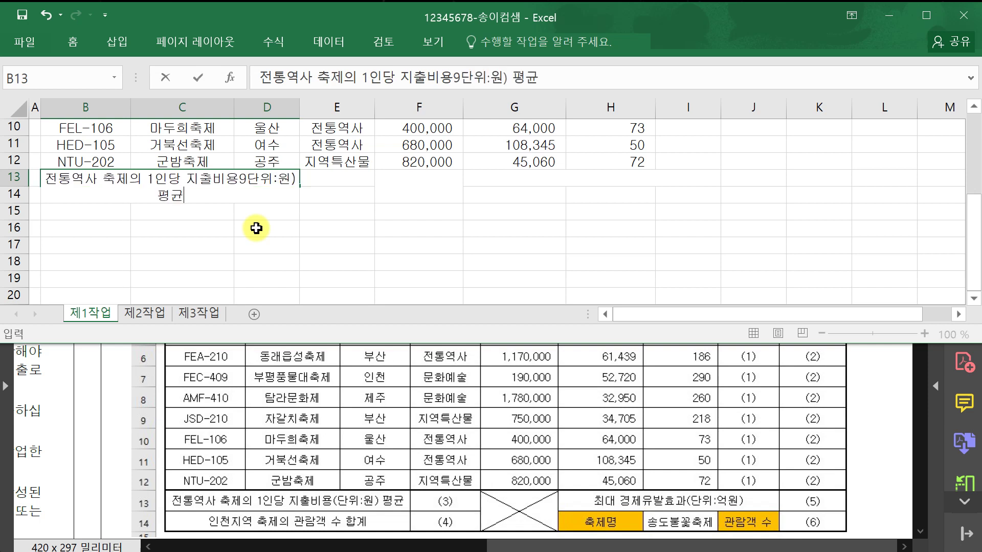
pyautogui.press('Return')
# - Enter the label "인천지역 축제의 관람객 수 합계" in merged cell B14
pyautogui.write('이')
pyautogui.write('천지역 축제의 관람객 ')
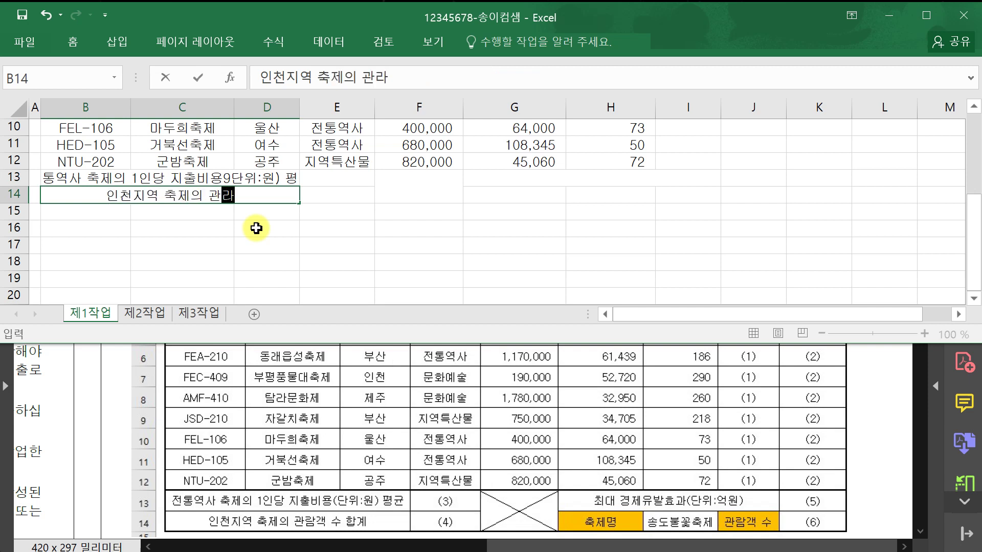
pyautogui.write('수 합계')
pyautogui.press('Tab')
# - Enter the label "최대 경제유발효과(단위:억원)" in merged cell G13
pyautogui.press('Tab')
pyautogui.press('Tab')
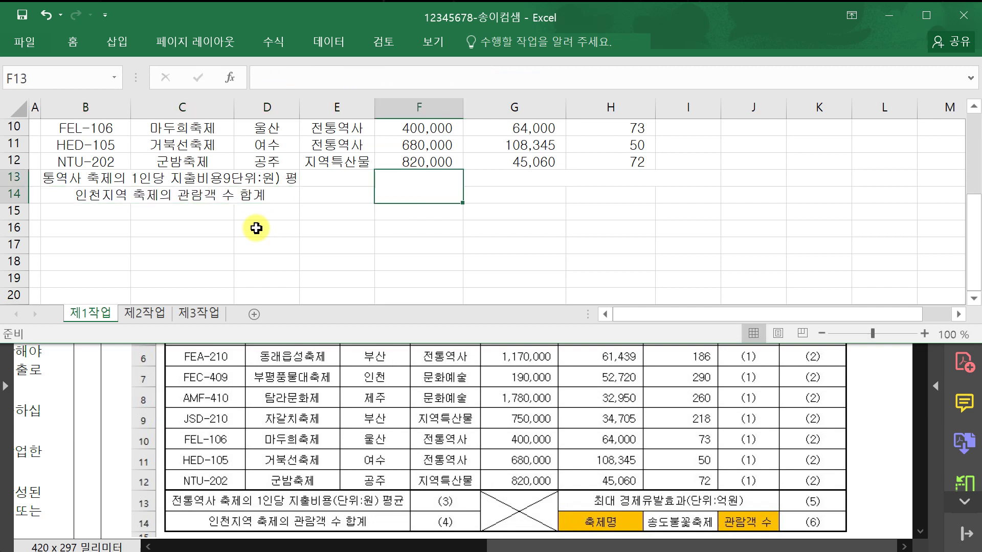
pyautogui.press('Up')
pyautogui.write('칡대 경제유발효과(단ㅇ')
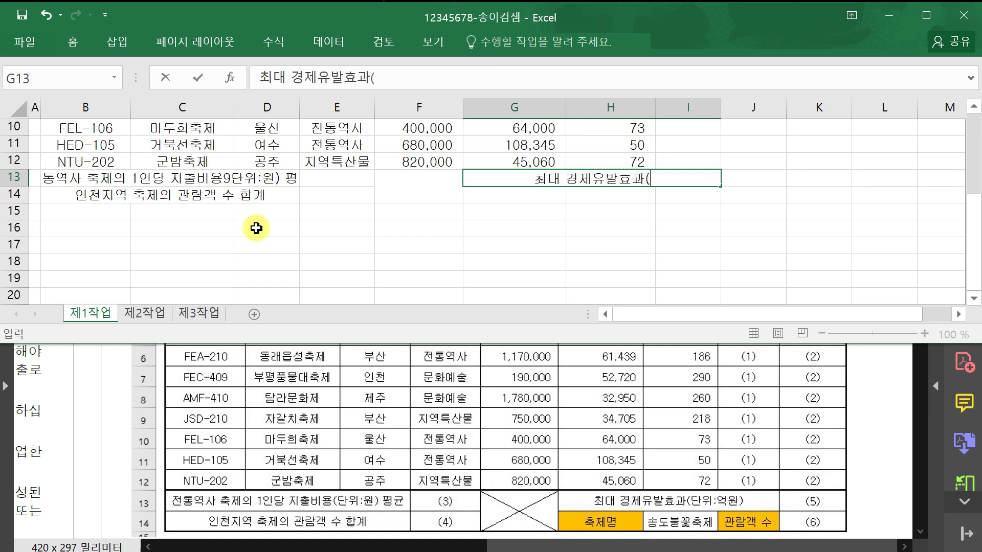
pyautogui.write(':억원)')
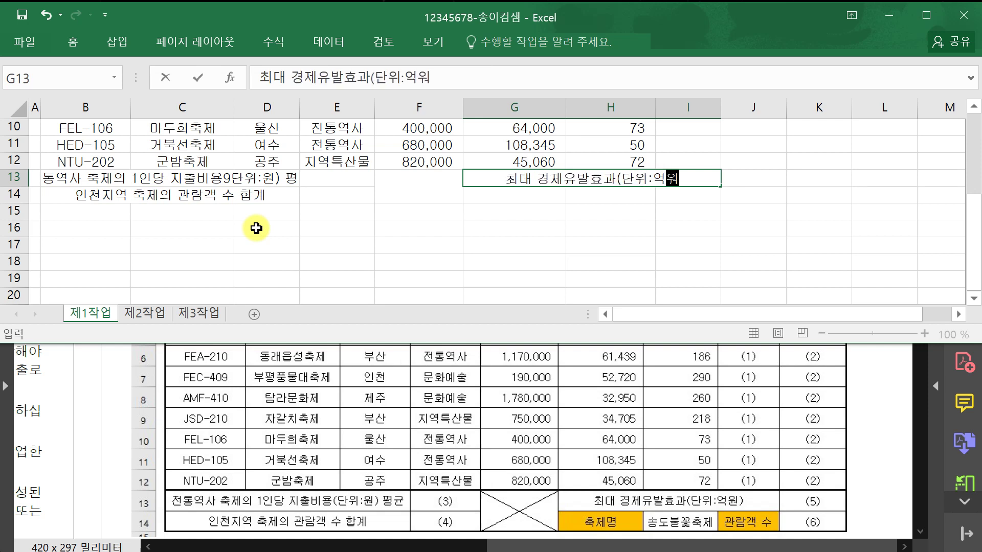
pyautogui.press('Return')
# - Enter the labels "축제명" in G14 and "관람객 수" in I14
pyautogui.write('축')
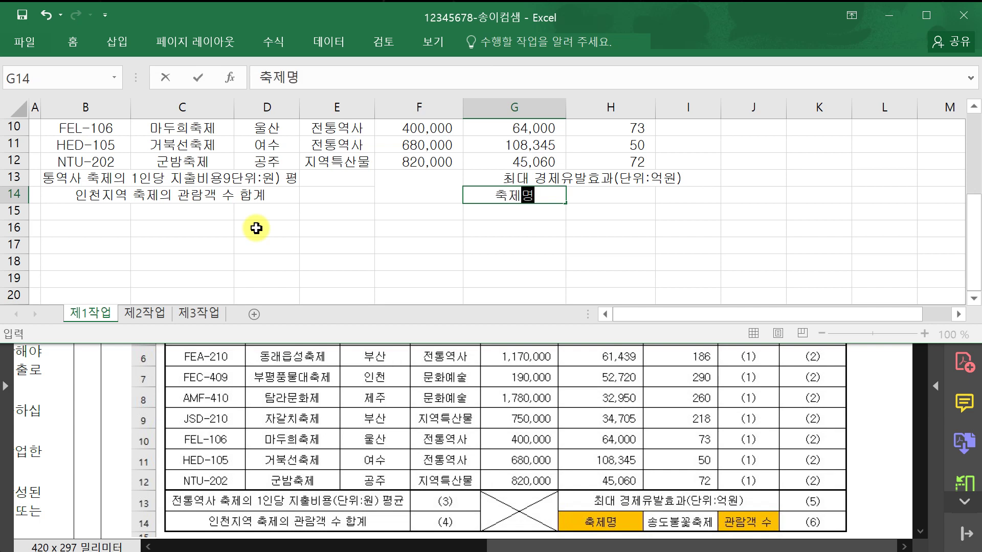
pyautogui.write('제명')
pyautogui.press('Tab')
pyautogui.press('Tab')
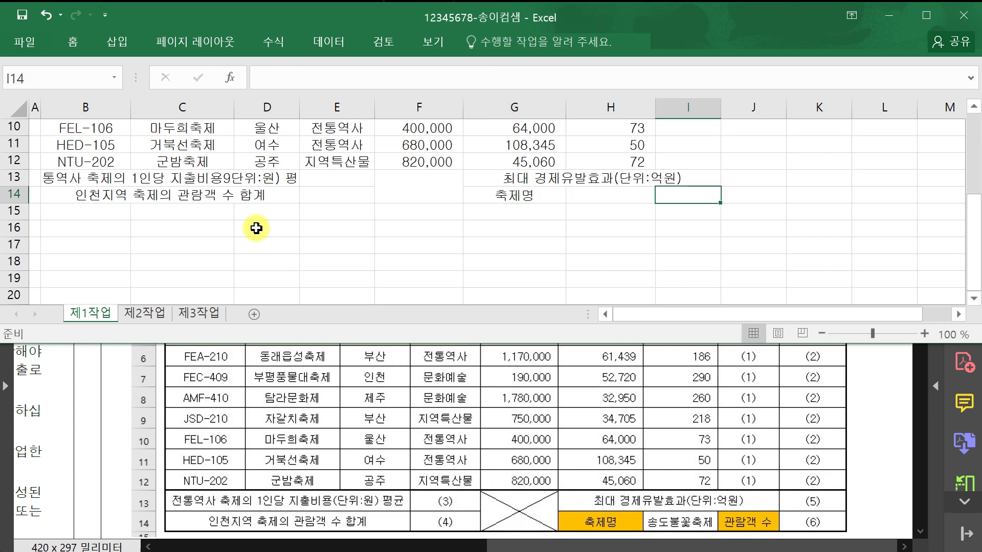
pyautogui.write('고')
pyautogui.press('Return')
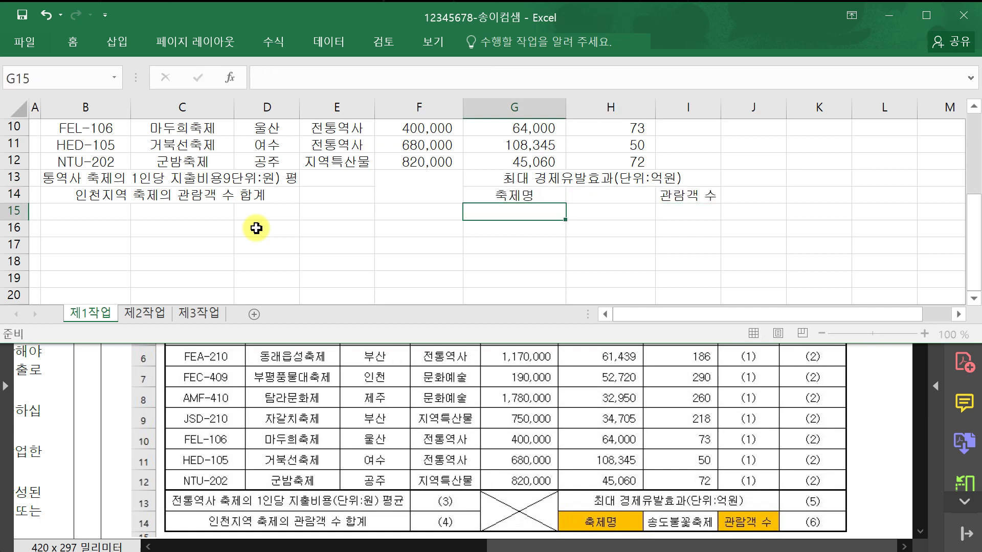
# - Widen columns B, C and D so the long label in merged cell B13 fits completely
pyautogui.click(280, 178)
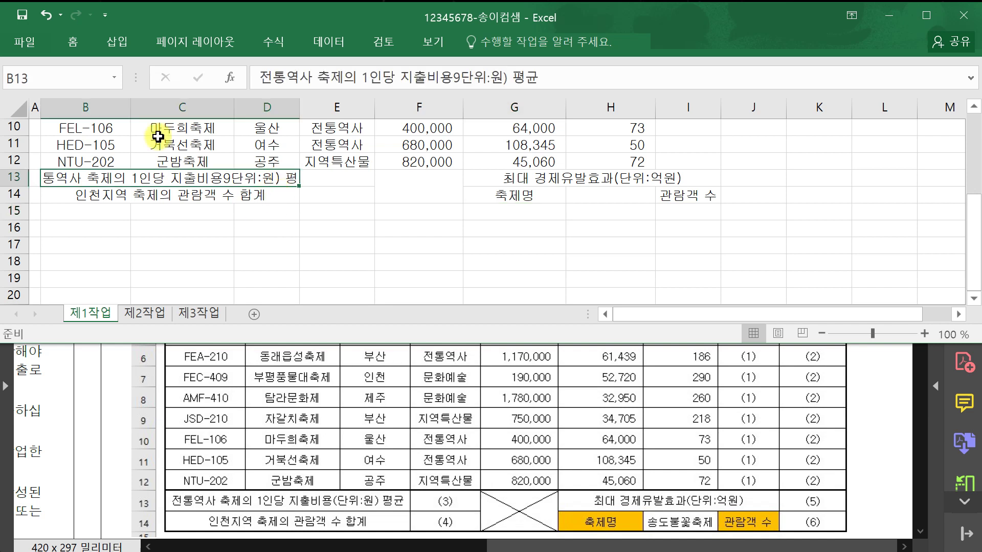
pyautogui.moveTo(131, 104); pyautogui.dragTo(145, 105)
pyautogui.moveTo(249, 105); pyautogui.dragTo(267, 104)
pyautogui.moveTo(353, 107); pyautogui.dragTo(361, 107)
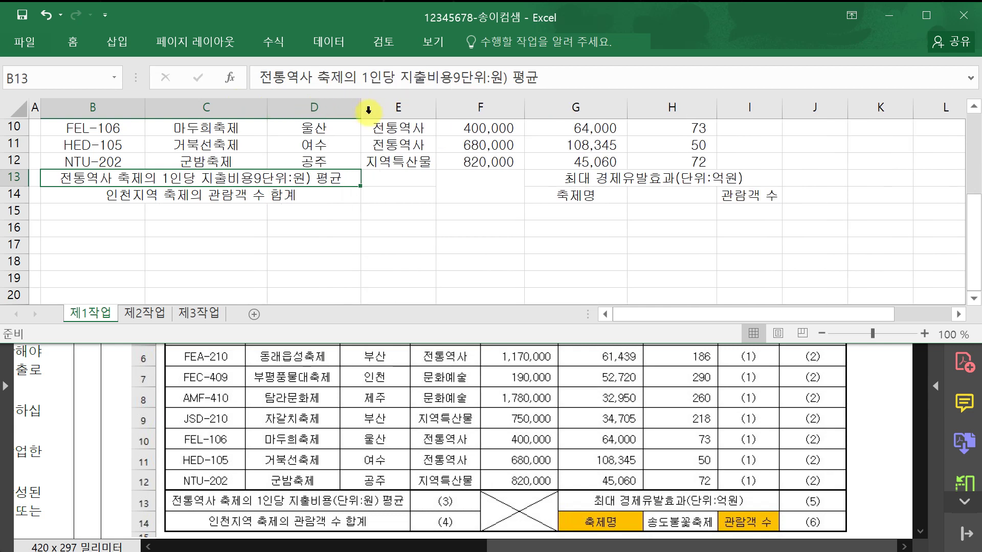
pyautogui.click(431, 259)
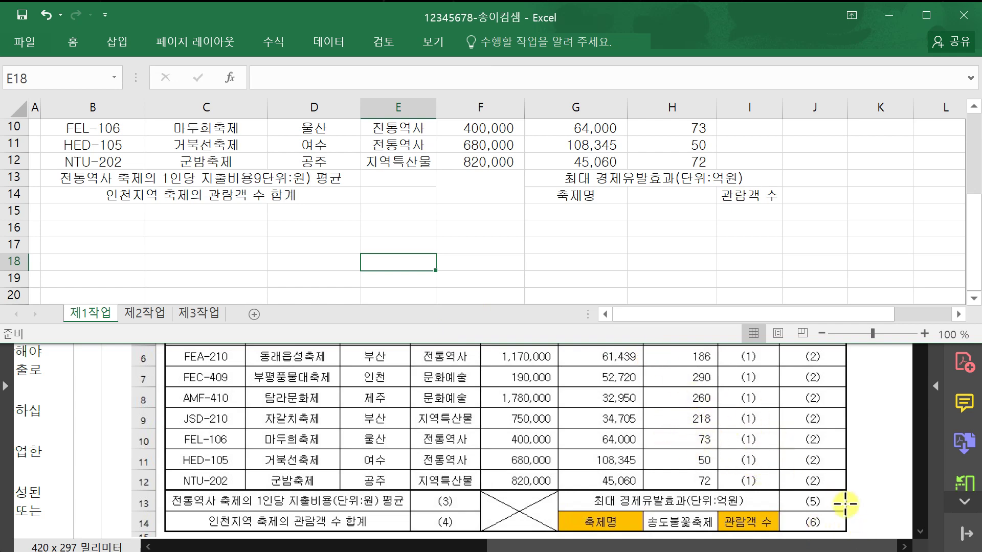
# - Make the Excel window taller and keep the Home ribbon permanently expanded
pyautogui.click(790, 203)
pyautogui.scroll(3, 790, 202)
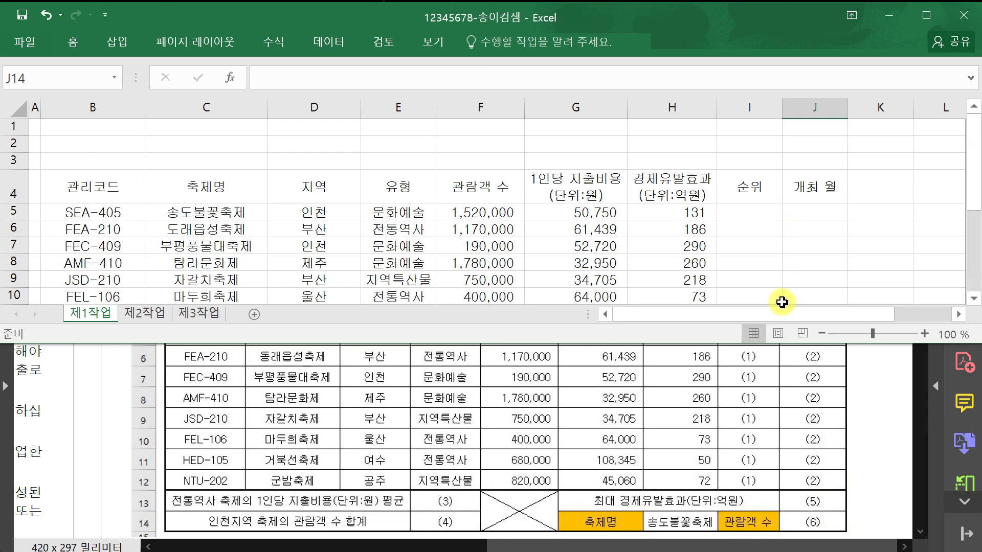
pyautogui.moveTo(776, 345); pyautogui.dragTo(778, 434)
pyautogui.click(72, 41)
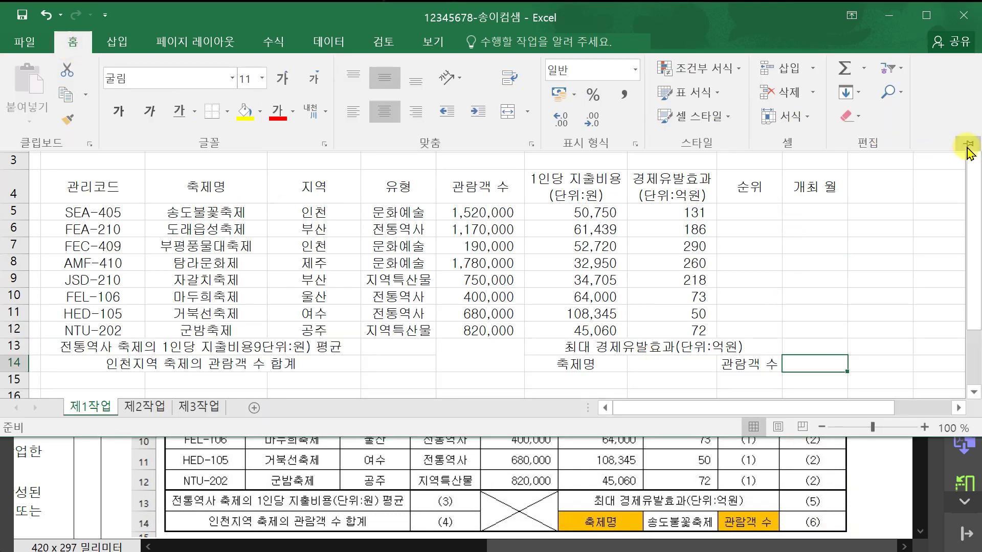
pyautogui.click(968, 145)
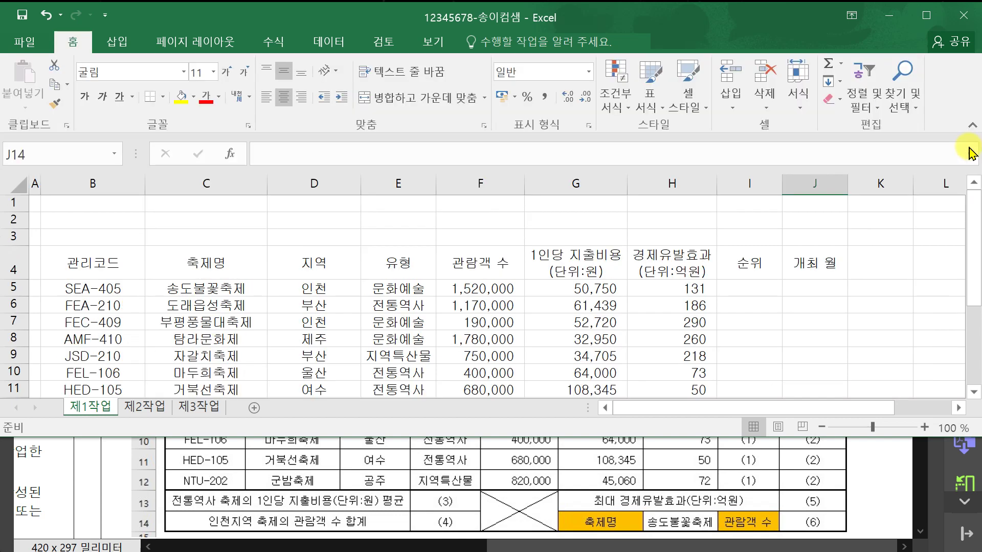
# - Apply all borders and a thick outside border to the table range B4:J14
pyautogui.moveTo(72, 273); pyautogui.dragTo(811, 332)
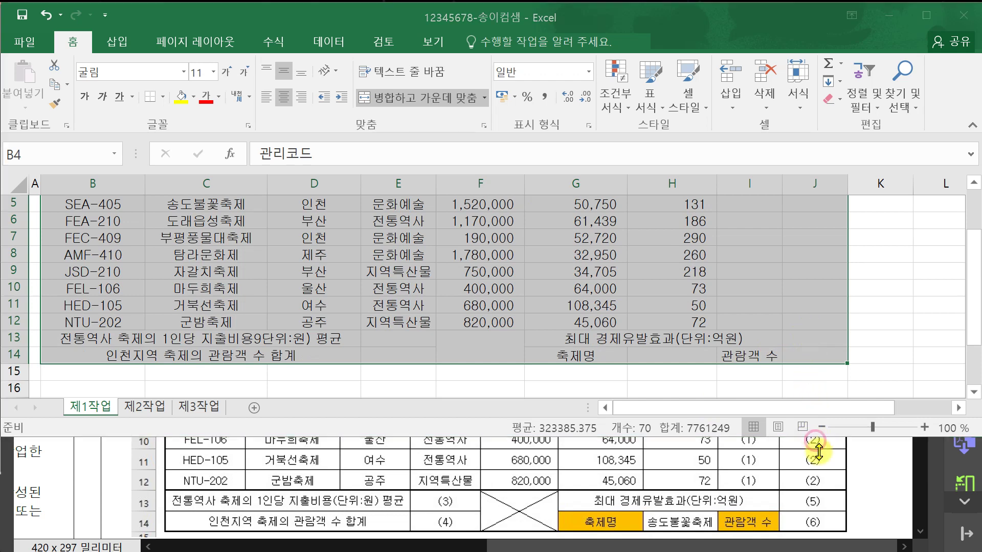
pyautogui.click(973, 182)
pyautogui.click(973, 182)
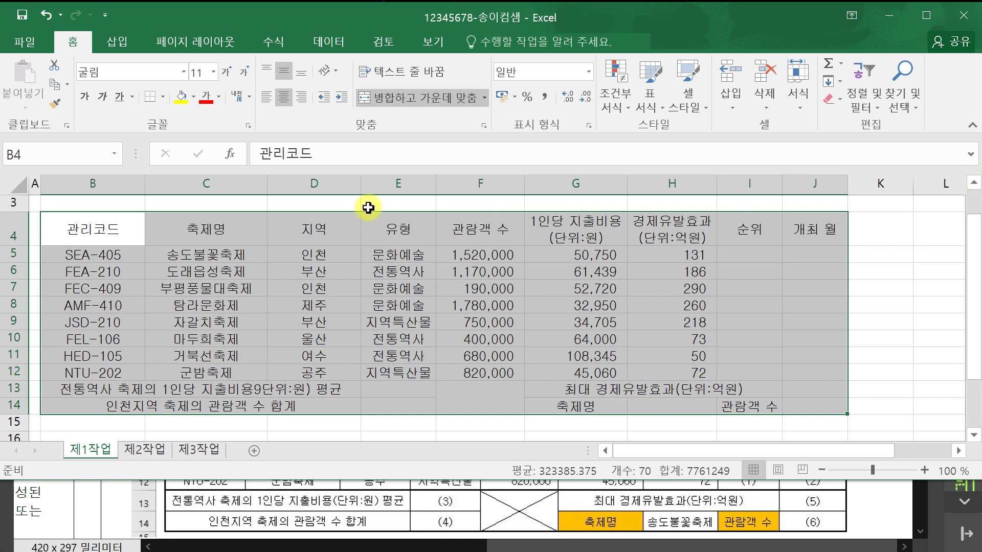
pyautogui.click(163, 96)
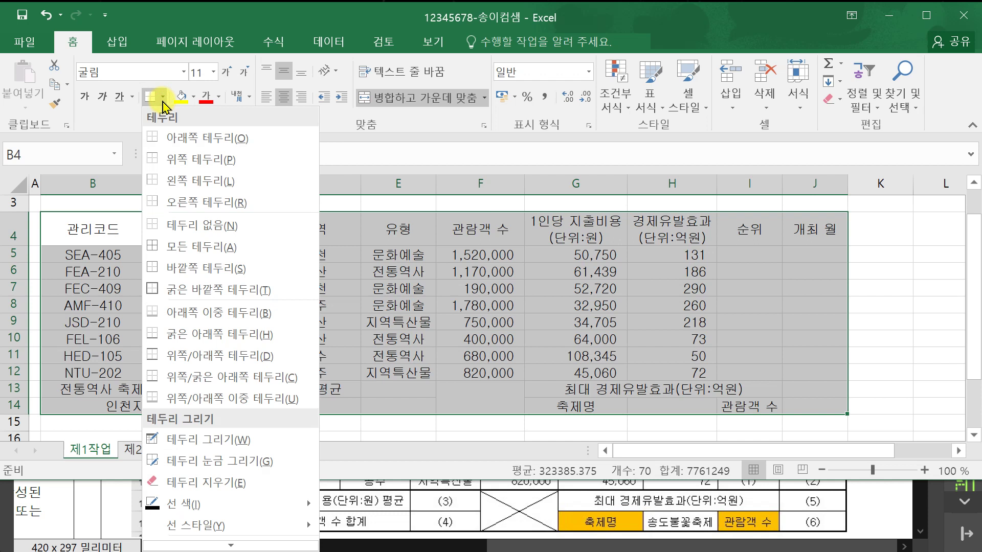
pyautogui.click(204, 247)
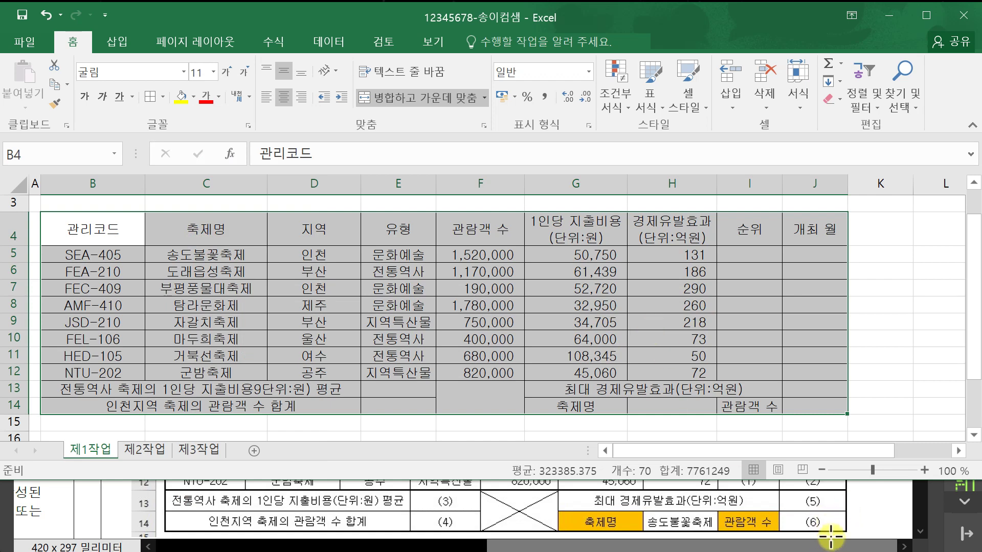
pyautogui.click(162, 97)
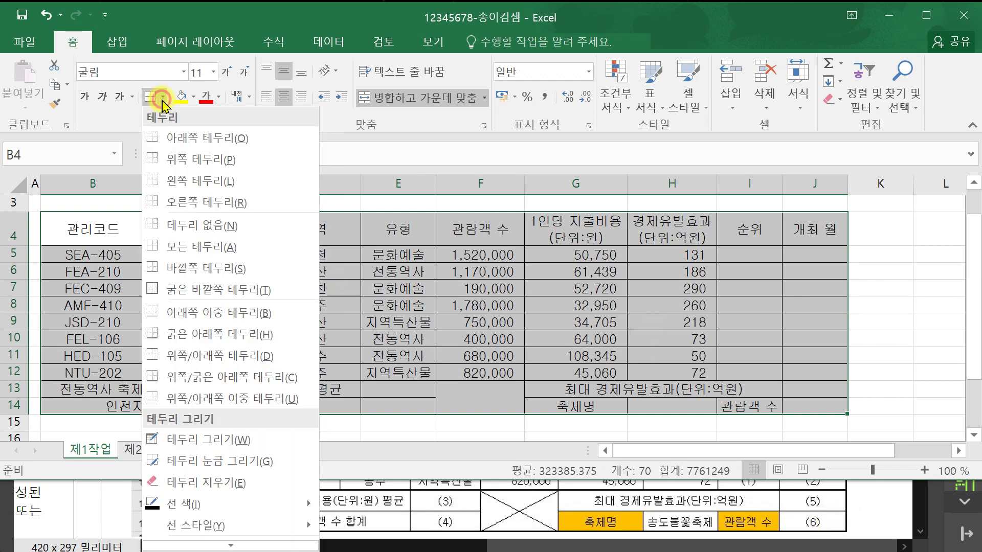
pyautogui.click(216, 294)
pyautogui.click(909, 256)
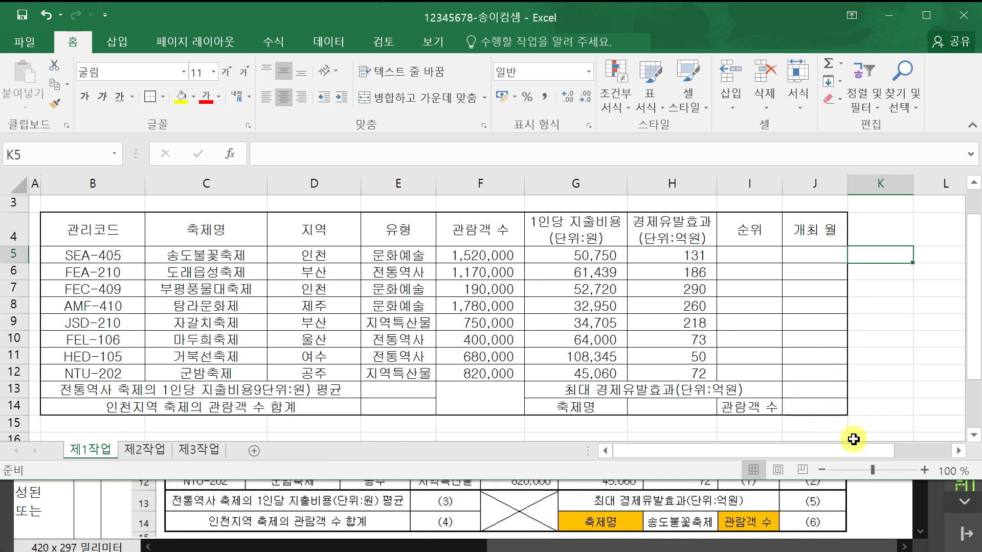
# - Compare with the exam PDF's table lines and apply a thick outside border to the data range B5:J12
pyautogui.click(886, 515)
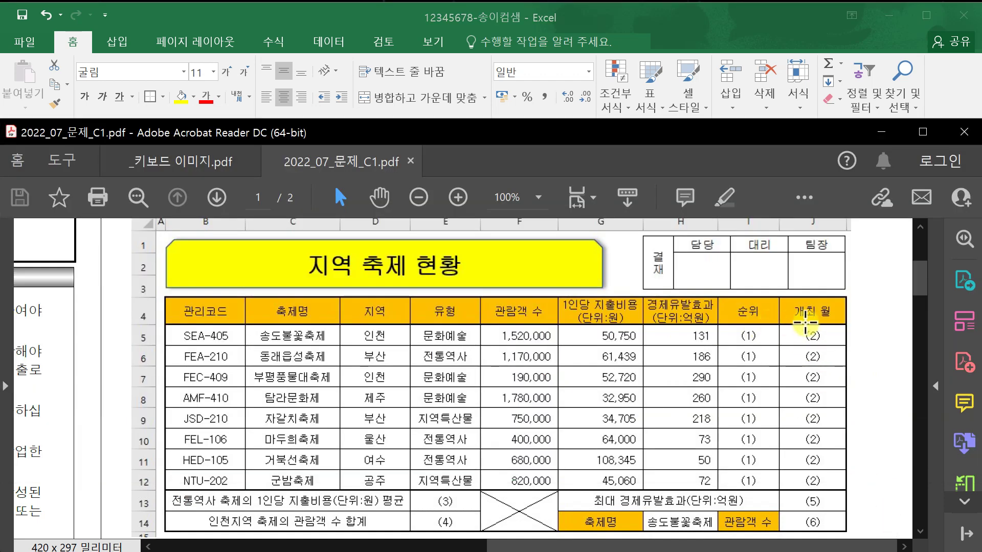
pyautogui.click(645, 16)
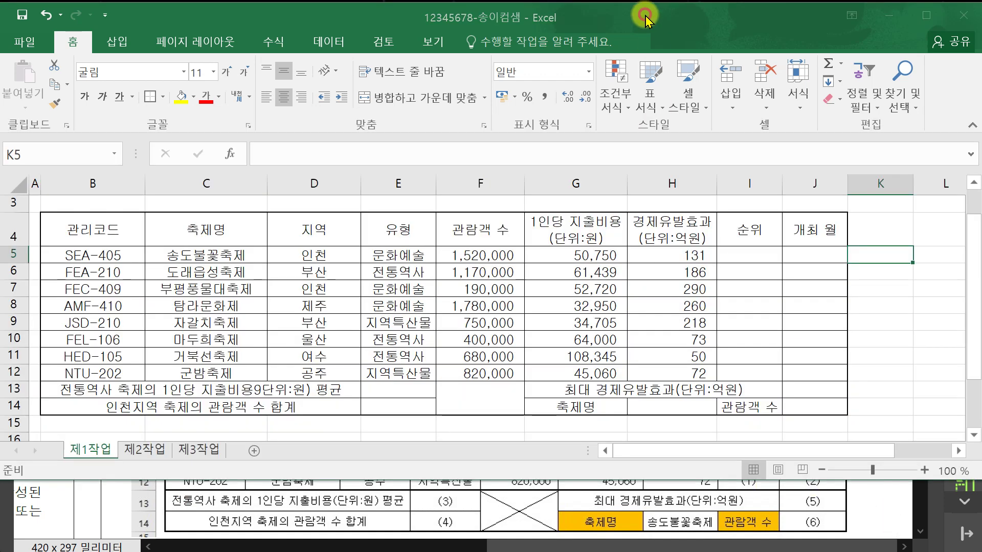
pyautogui.moveTo(128, 254); pyautogui.dragTo(808, 374)
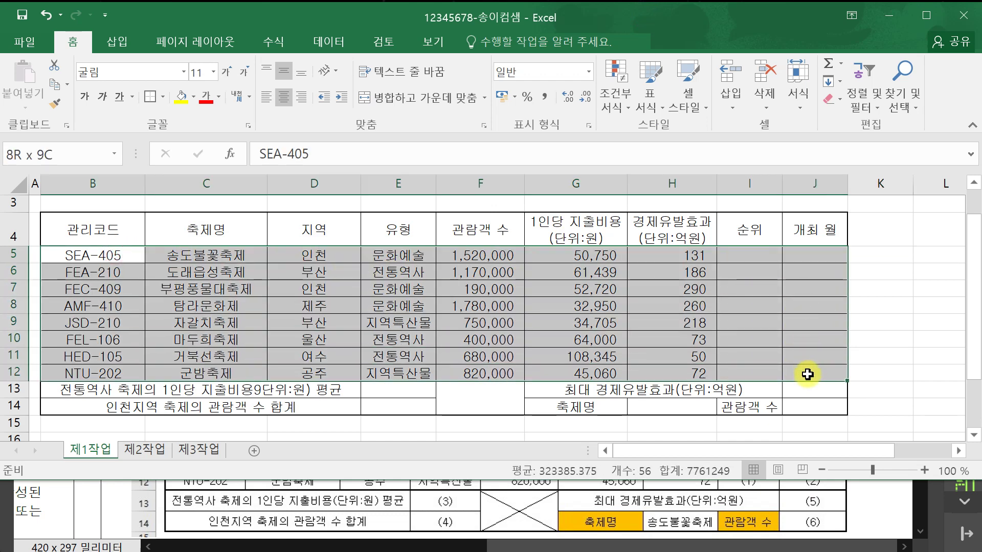
pyautogui.click(150, 100)
pyautogui.click(940, 307)
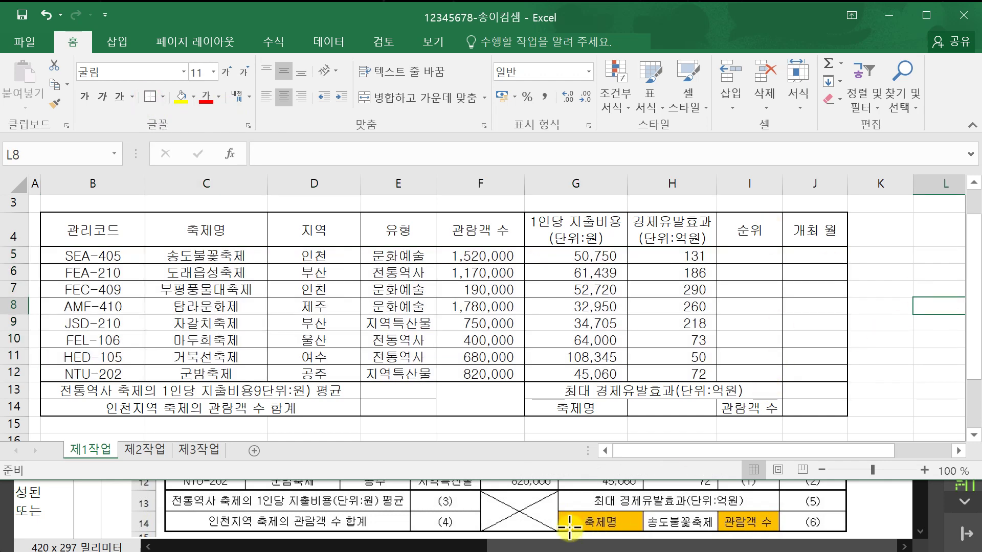
# - Add both diagonal borders to merged cell F13:F14, forming an X
pyautogui.click(466, 402)
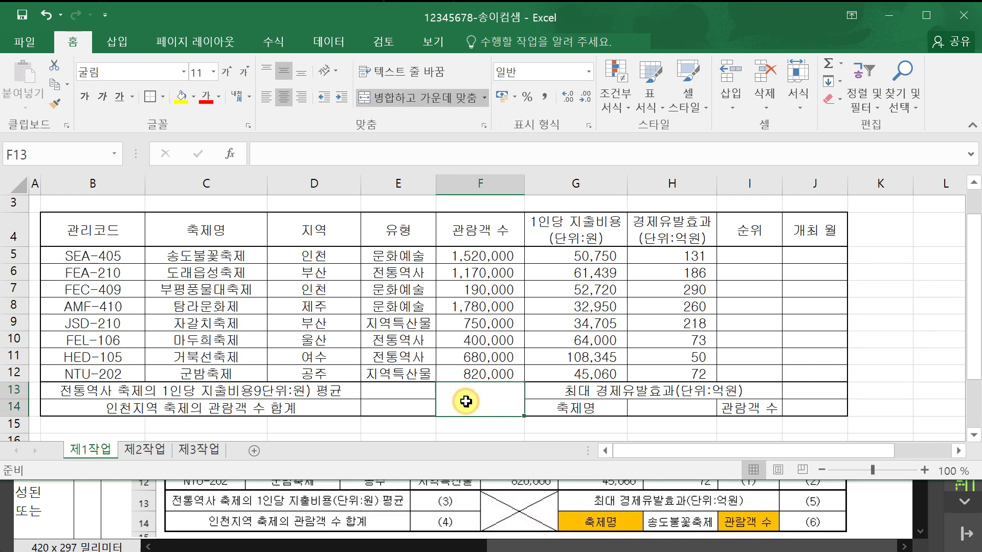
pyautogui.rightClick(474, 404)
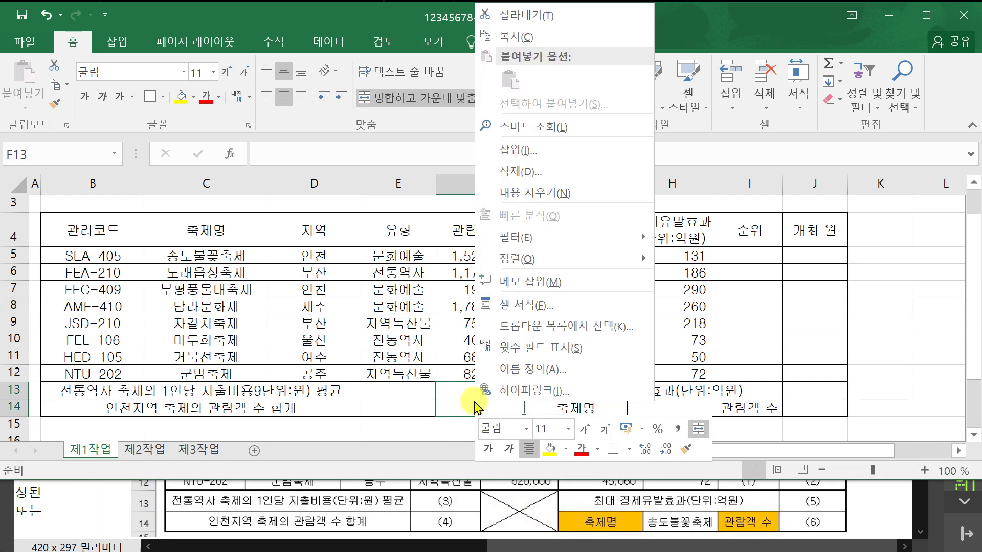
pyautogui.click(553, 304)
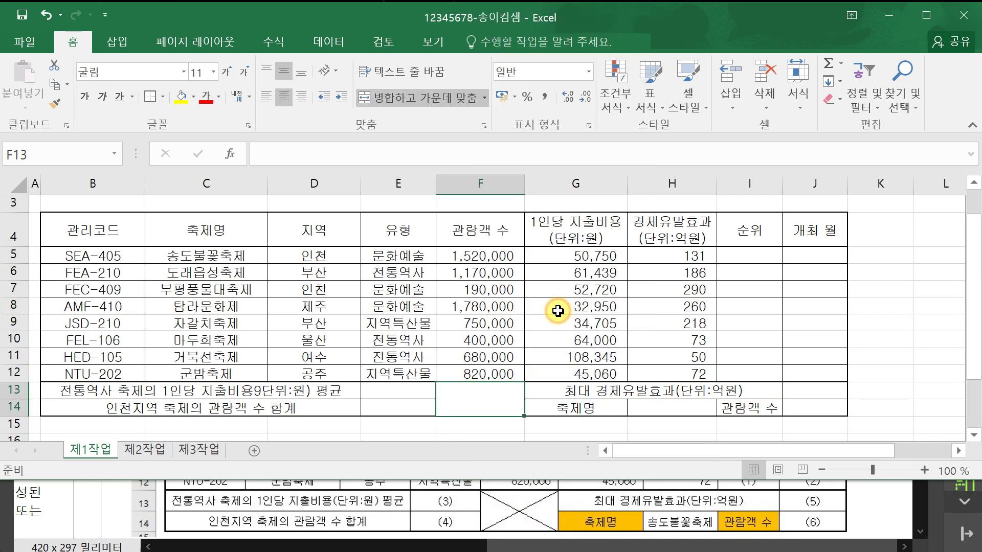
pyautogui.click(499, 58)
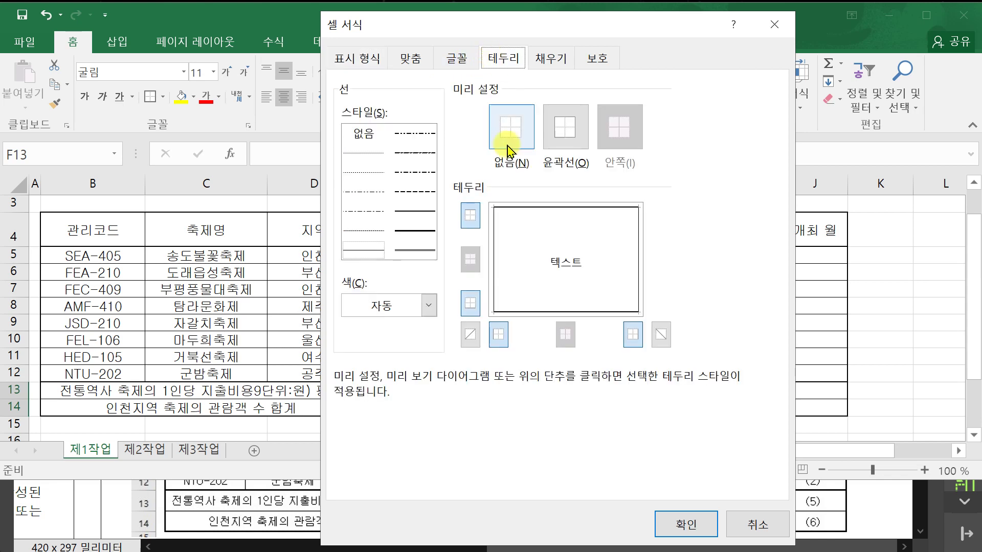
pyautogui.click(470, 337)
pyautogui.click(661, 335)
pyautogui.click(683, 527)
pyautogui.click(876, 345)
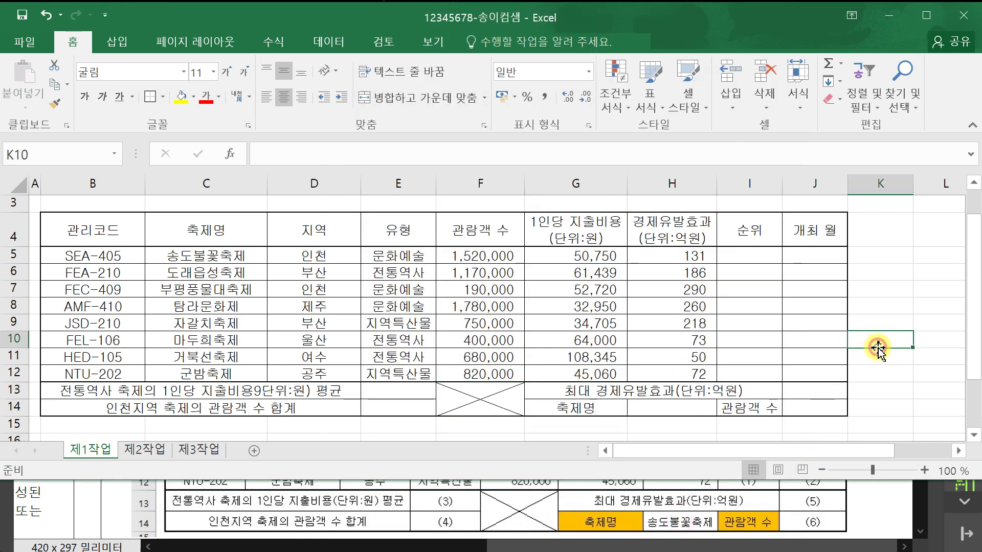
# - Check the title area in the exam PDF and increase the height of rows 1 to 3 equally
pyautogui.click(898, 541)
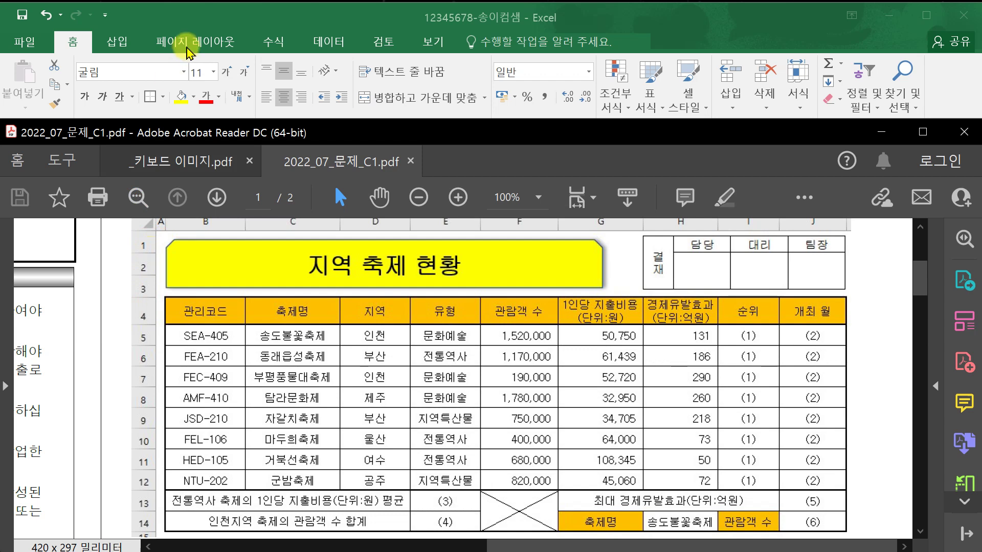
pyautogui.click(203, 19)
pyautogui.scroll(1, 197, 277)
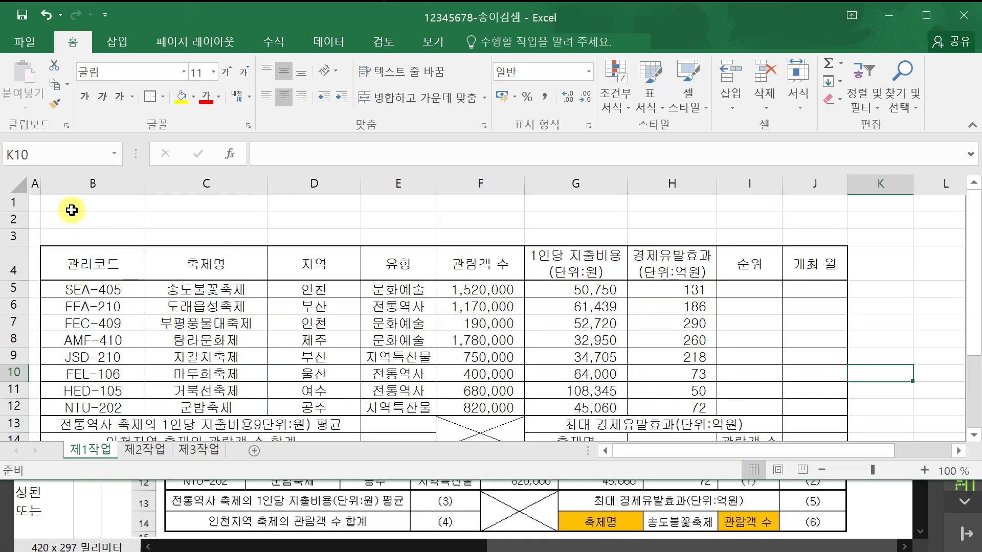
pyautogui.click(14, 203)
pyautogui.moveTo(17, 202); pyautogui.dragTo(17, 241)
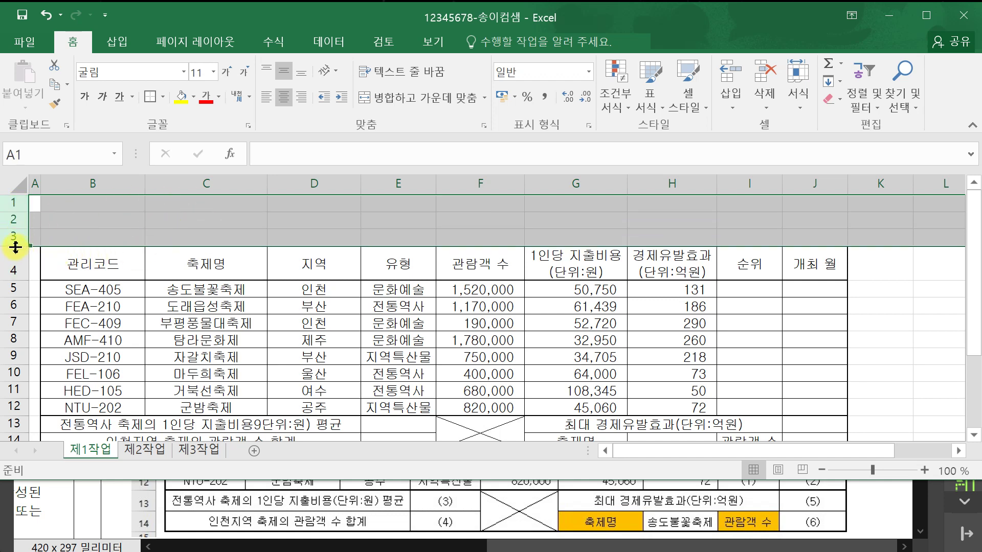
pyautogui.moveTo(15, 247); pyautogui.dragTo(259, 257)
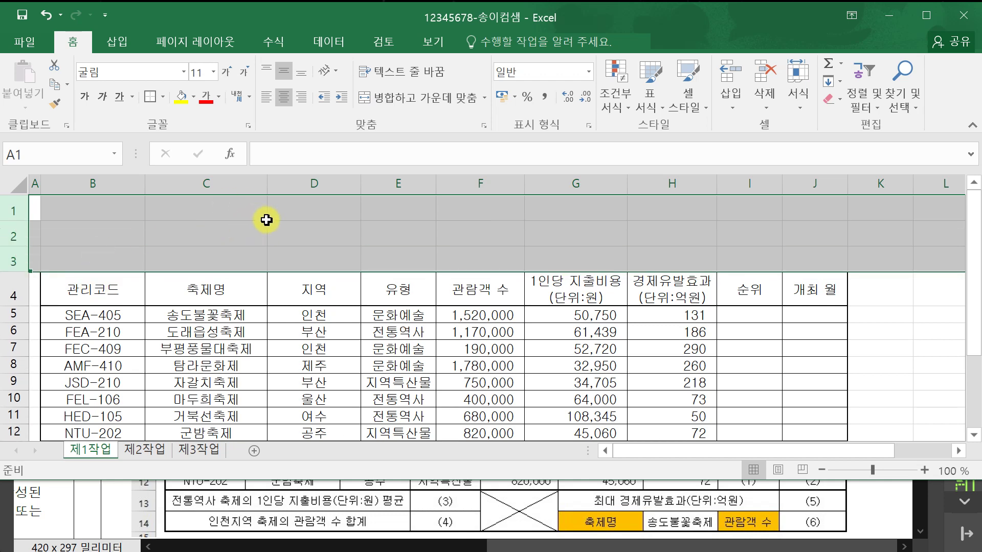
# - Check the title shape in the exam PDF and draw a both-corners-snipped rectangle about 15.88 × 2.09 cm across rows 1 to 3 from column B to G
pyautogui.click(873, 518)
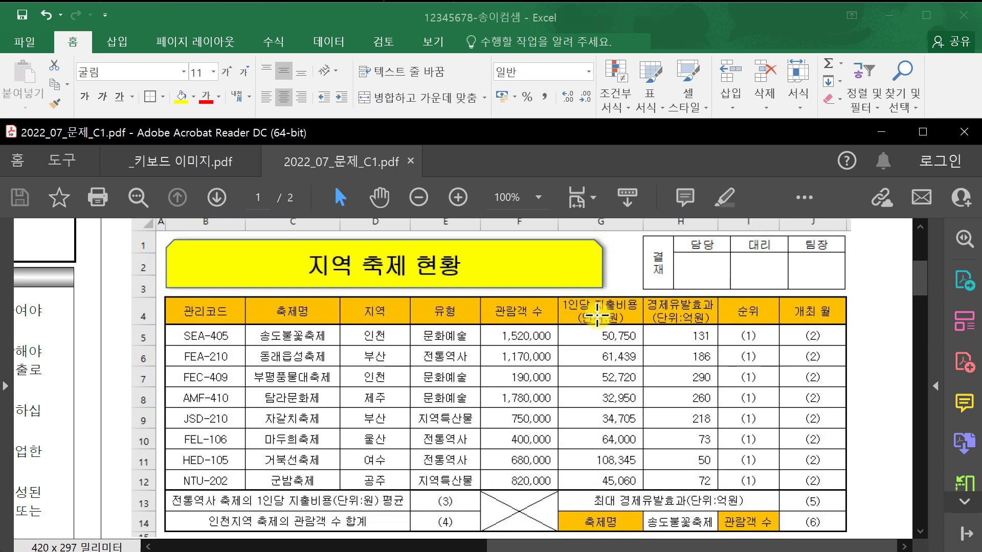
pyautogui.click(476, 23)
pyautogui.click(116, 41)
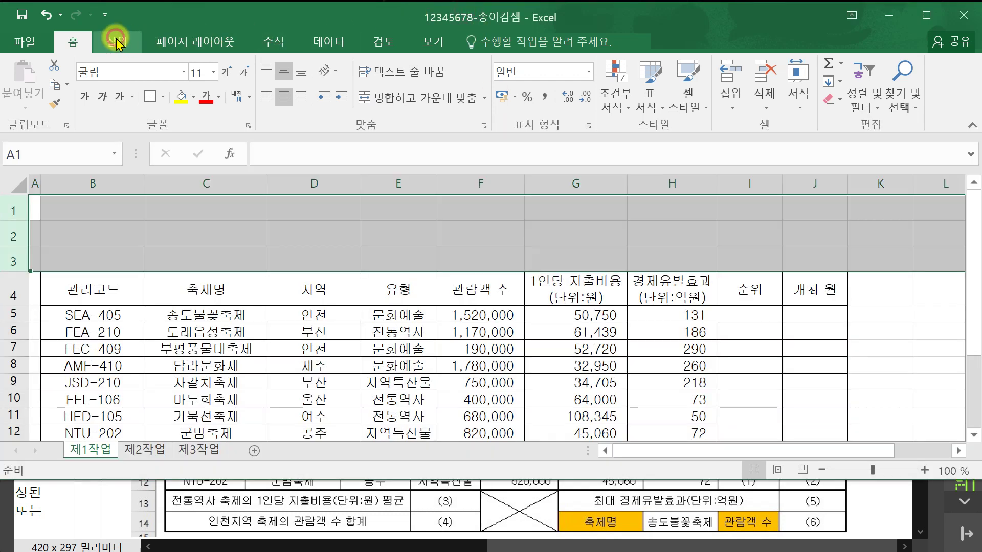
pyautogui.click(211, 63)
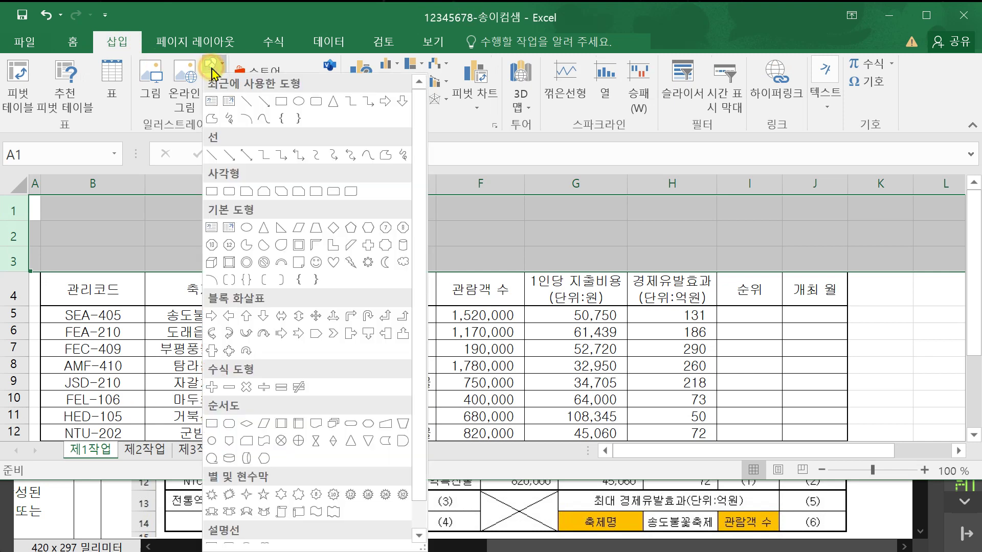
pyautogui.click(266, 193)
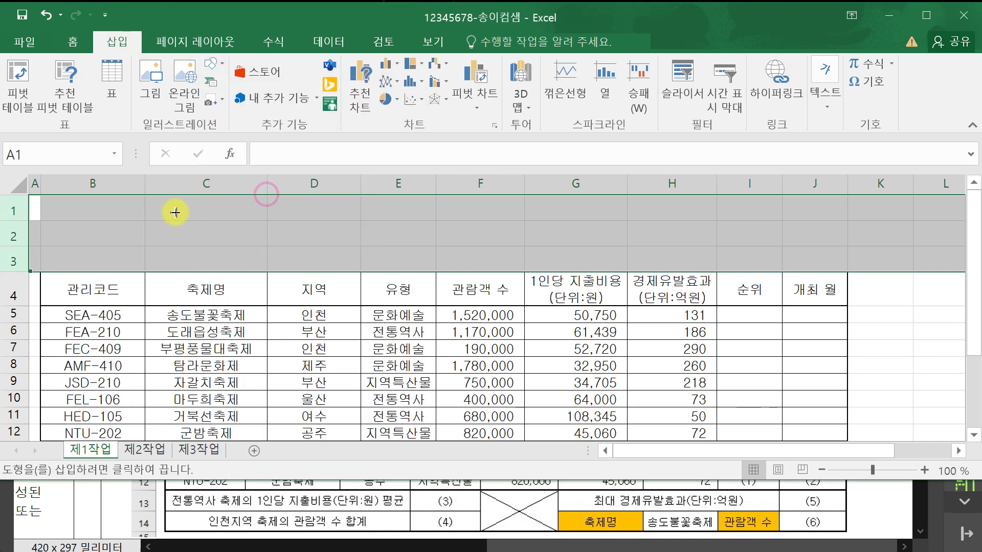
pyautogui.moveTo(42, 198); pyautogui.dragTo(579, 268)
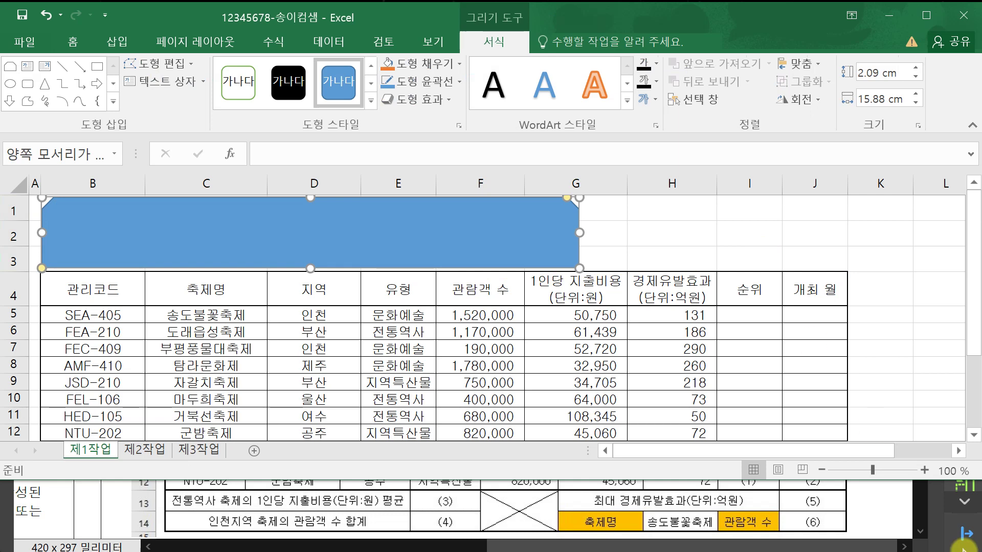
# - Check the title's shadow condition in the exam PDF and apply the outer Offset Right (오프셋 오른쪽) shadow to the title shape
pyautogui.click(892, 515)
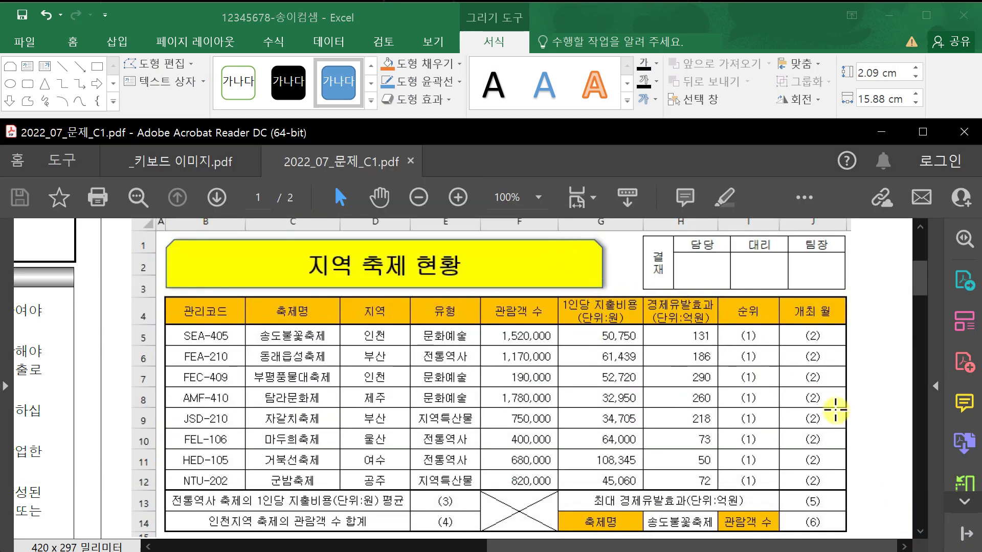
pyautogui.scroll(-5, 911, 470)
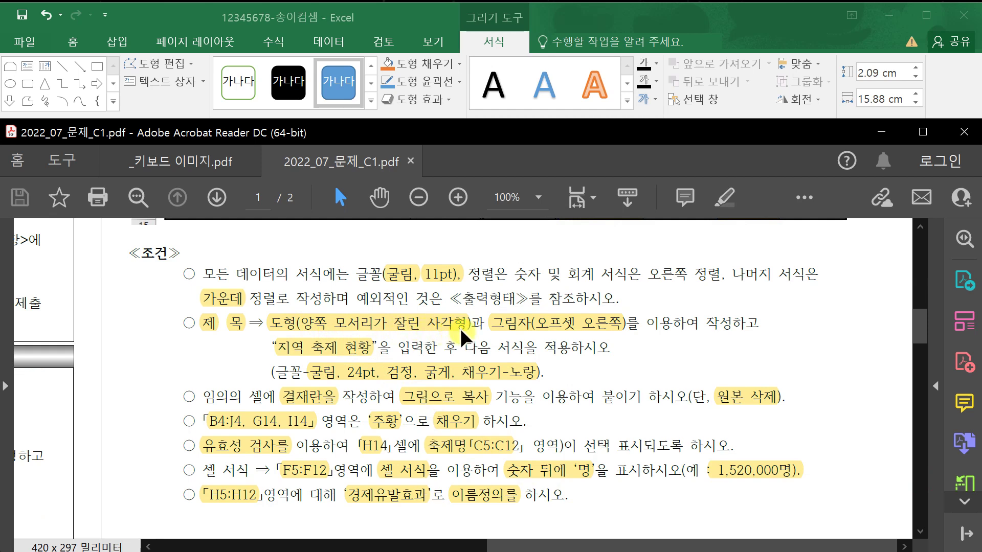
pyautogui.click(925, 266)
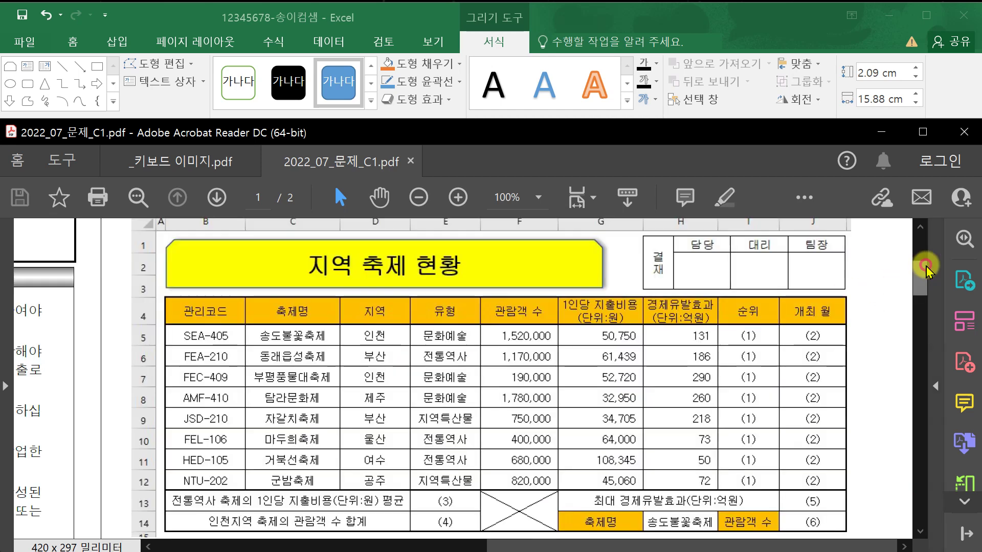
pyautogui.click(645, 12)
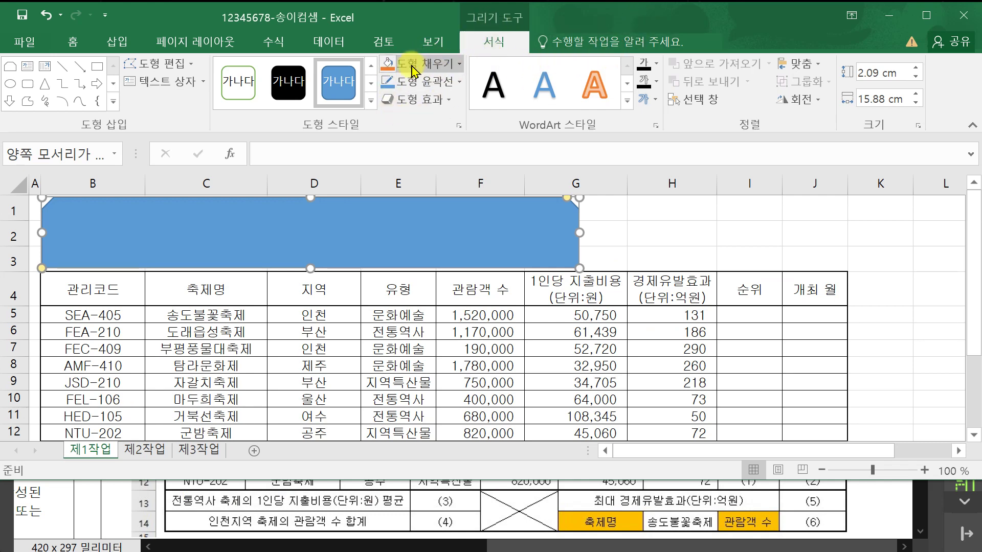
pyautogui.click(422, 102)
pyautogui.moveTo(432, 170)
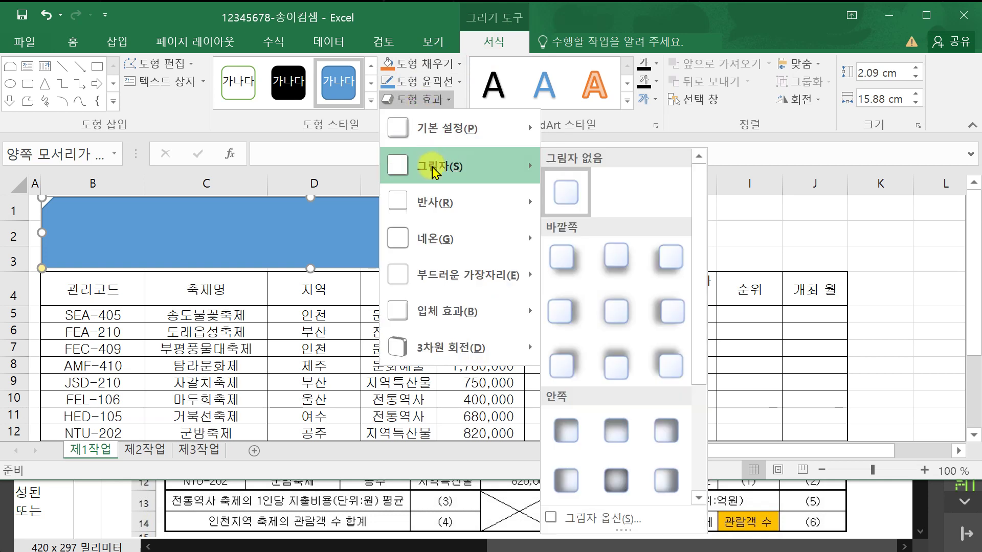
pyautogui.click(566, 310)
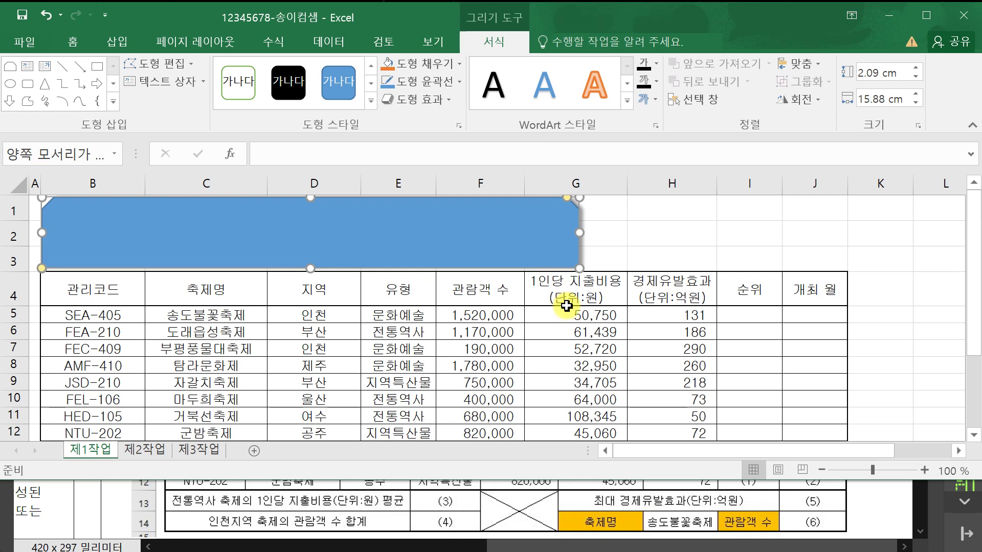
pyautogui.click(701, 241)
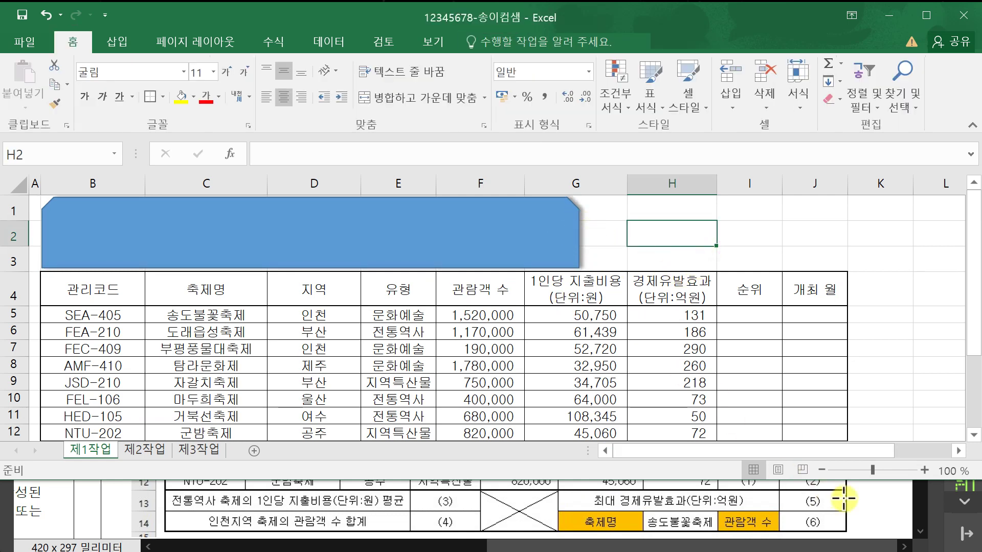
# - Check the title's format conditions in the exam PDF and set the title shape's font to 굴림, 24 pt
pyautogui.click(871, 500)
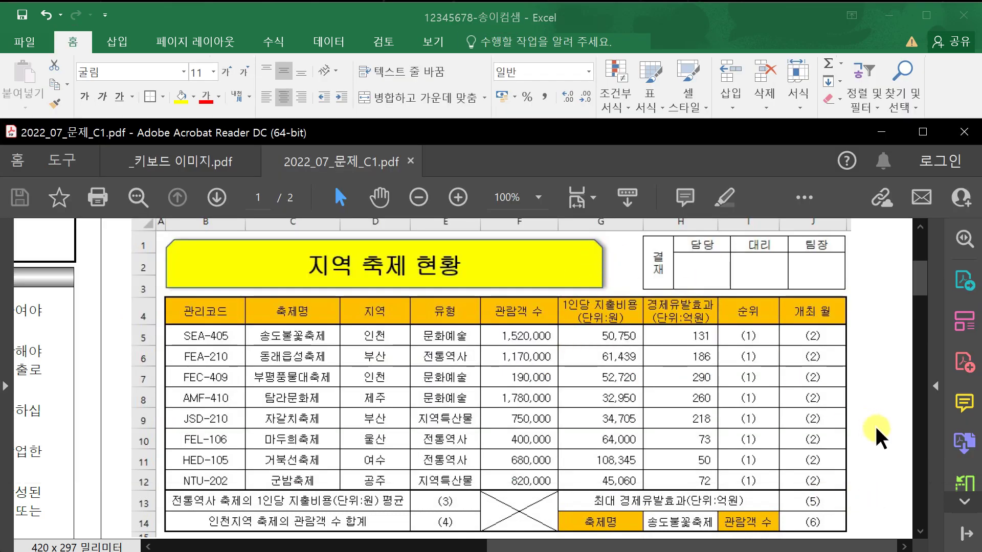
pyautogui.scroll(-5, 905, 454)
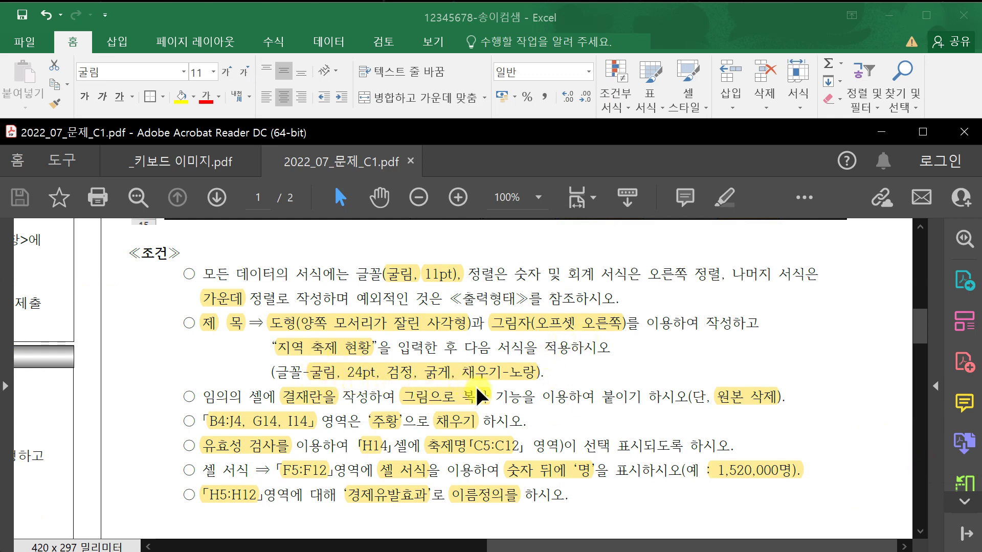
pyautogui.scroll(3, 476, 402)
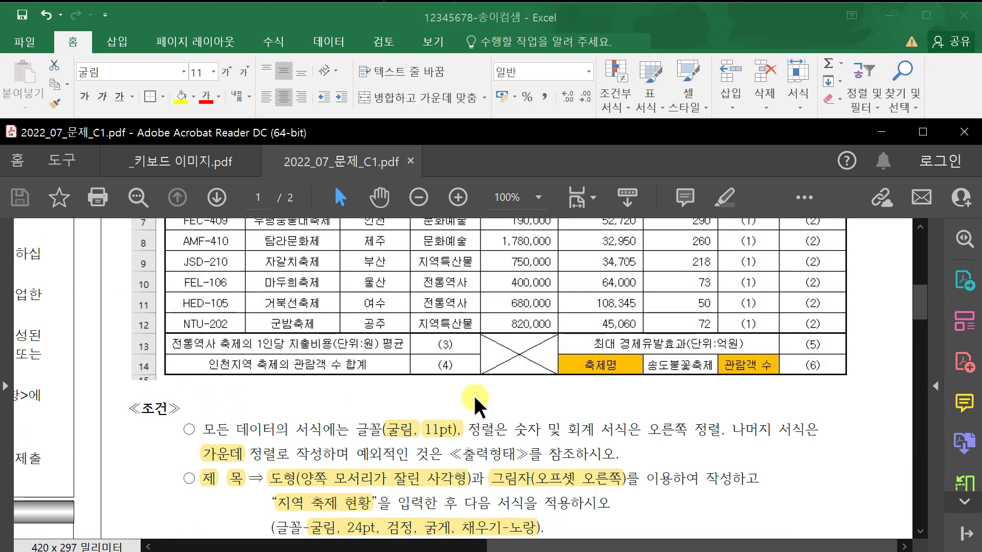
pyautogui.click(338, 14)
pyautogui.click(256, 227)
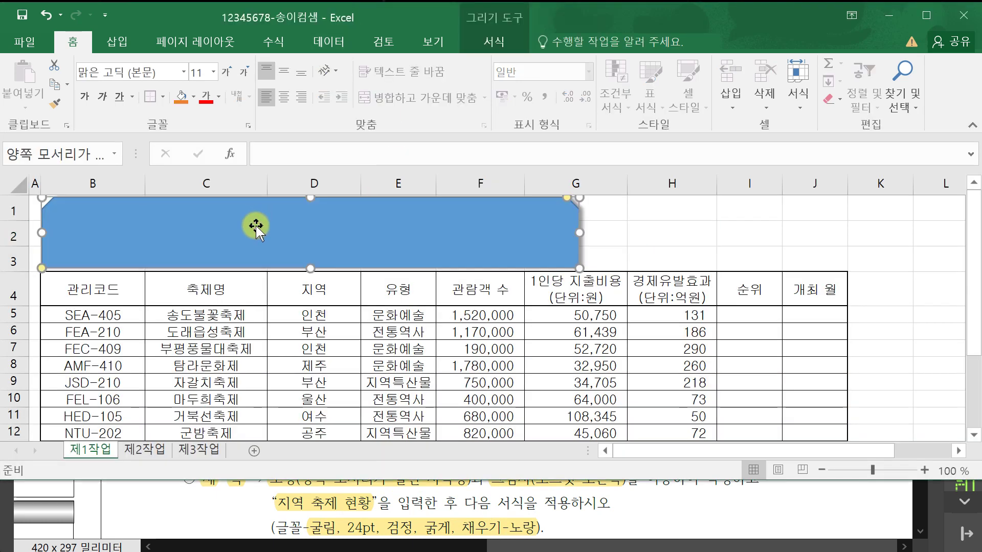
pyautogui.click(95, 68)
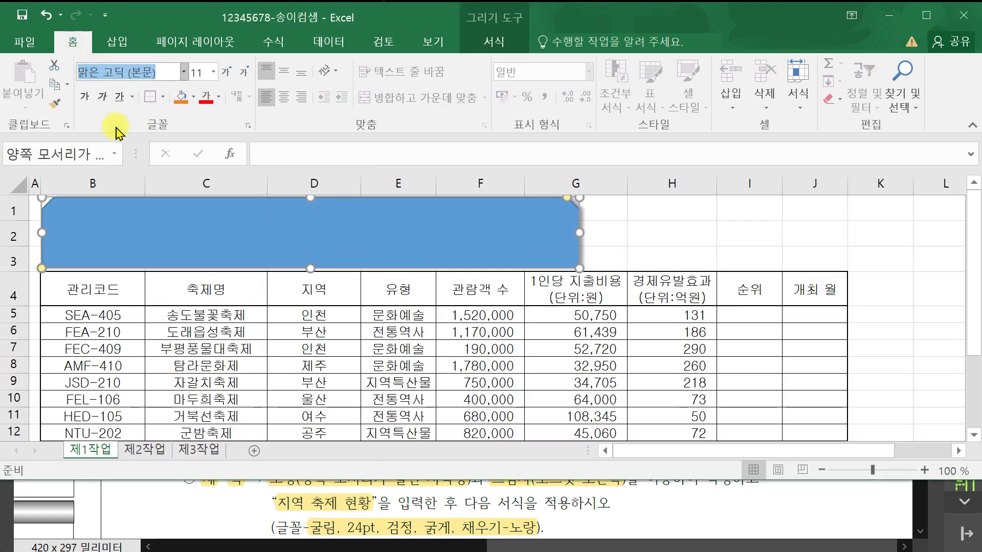
pyautogui.write('ㄱ')
pyautogui.write('림')
pyautogui.press('Return')
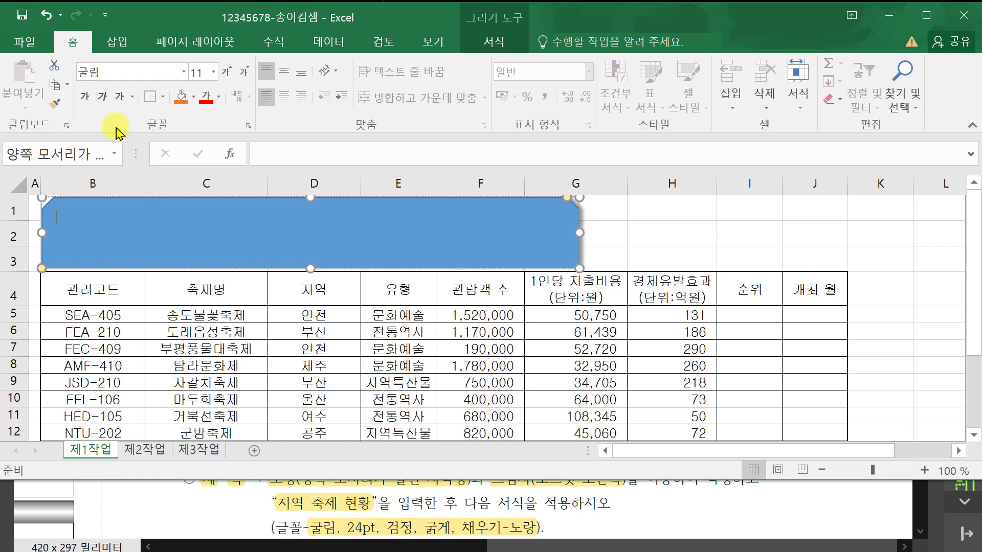
pyautogui.click(204, 73)
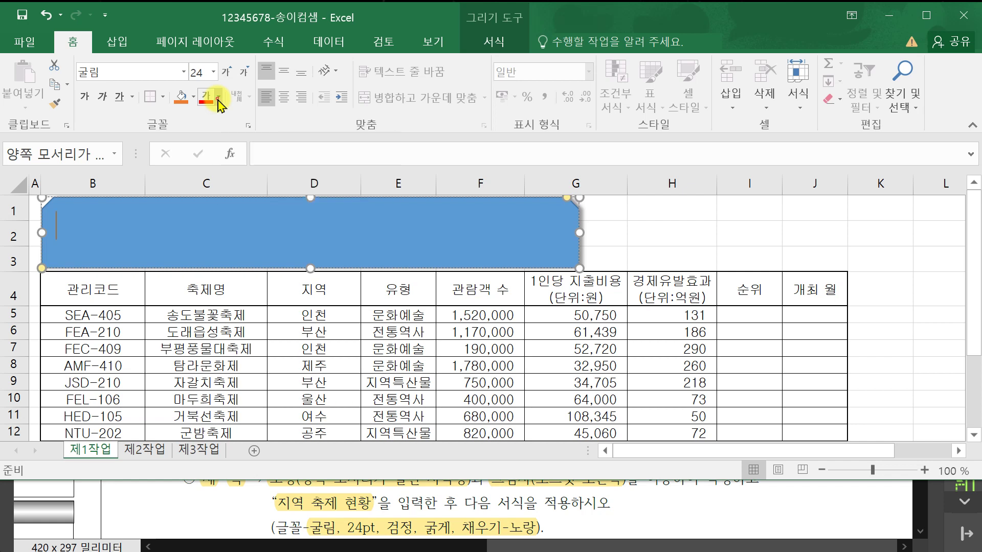
# - Make the title shape's text black and bold, and fill the shape with standard yellow
pyautogui.click(218, 99)
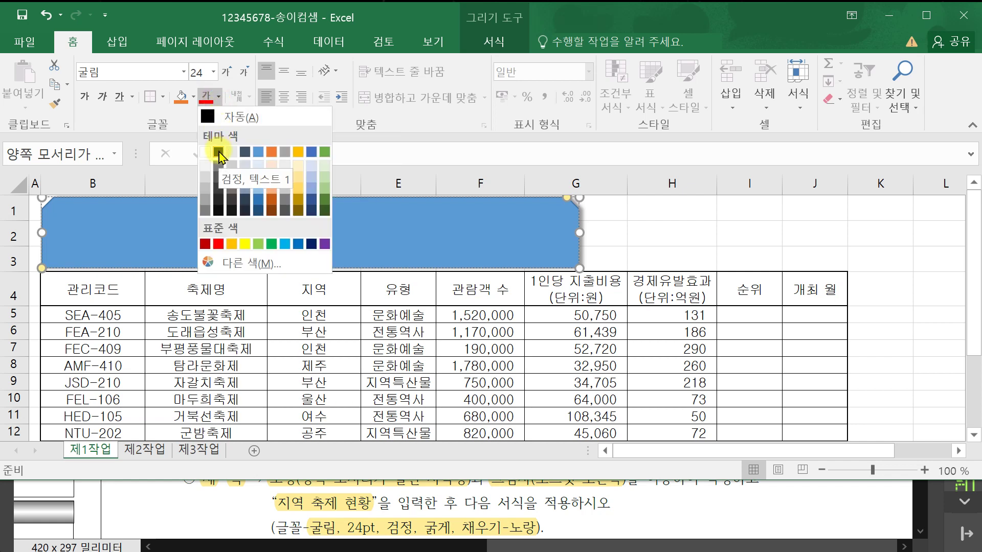
pyautogui.click(219, 153)
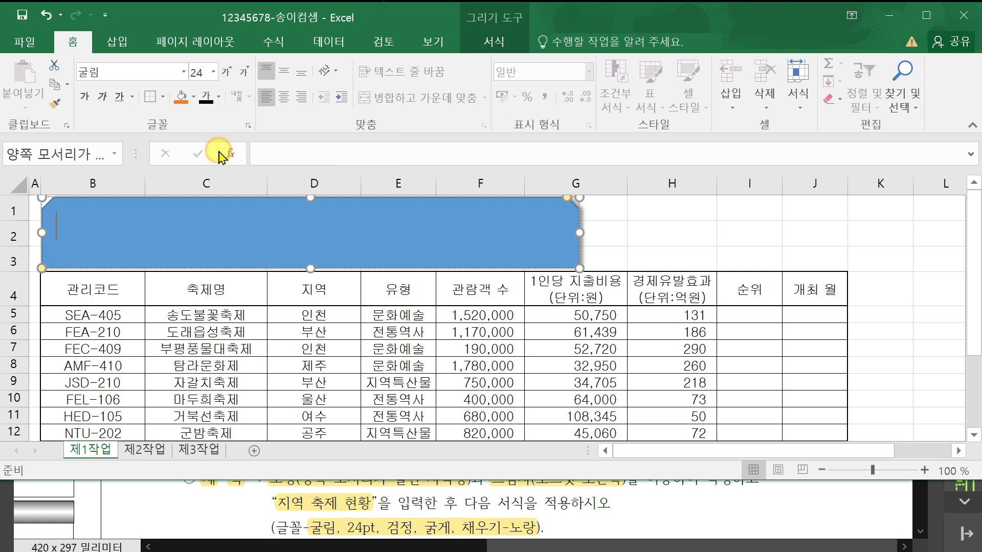
pyautogui.click(87, 97)
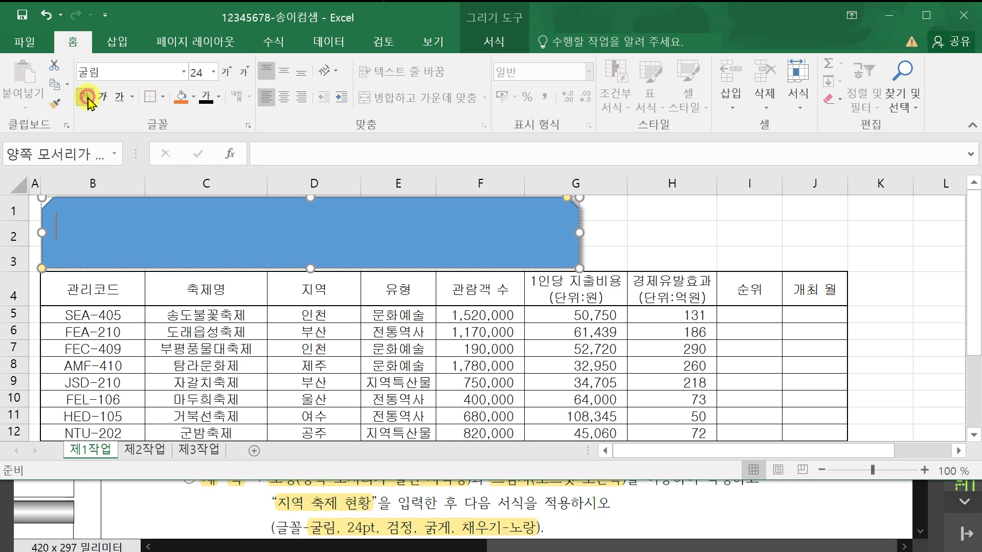
pyautogui.click(194, 100)
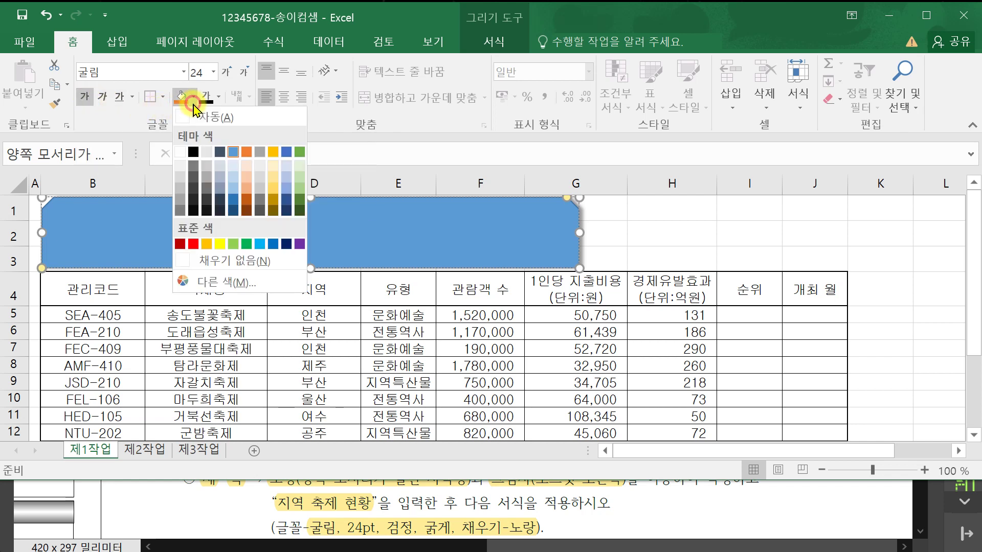
pyautogui.click(219, 244)
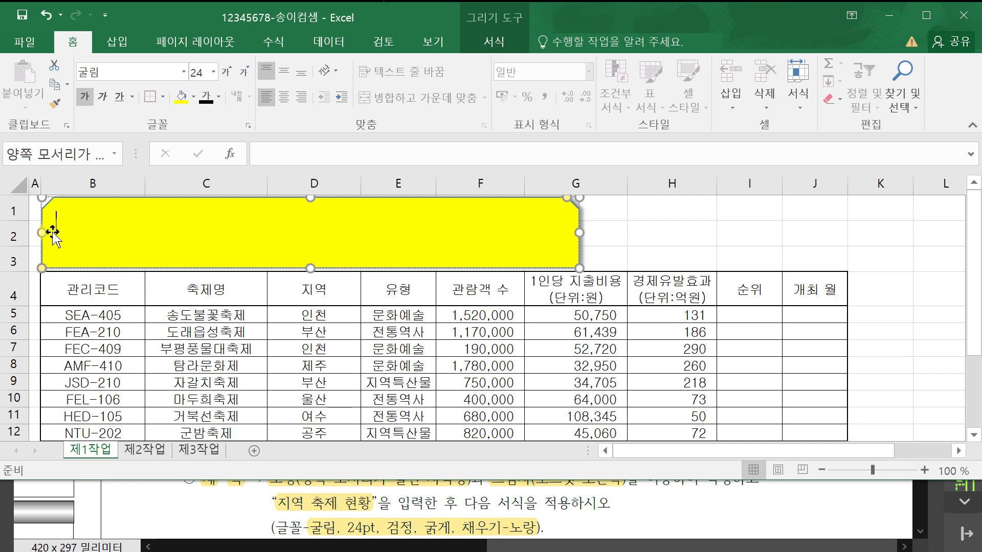
# - Center the title shape's text vertically and horizontally and enter "지역 축제 현황" as the title
pyautogui.click(283, 76)
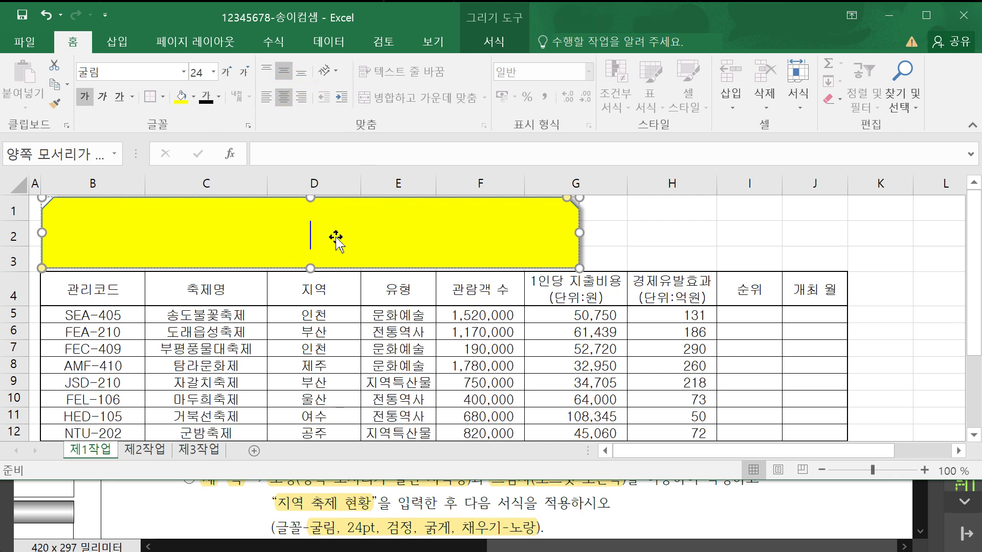
pyautogui.write('ㅈ지역 축제 현황')
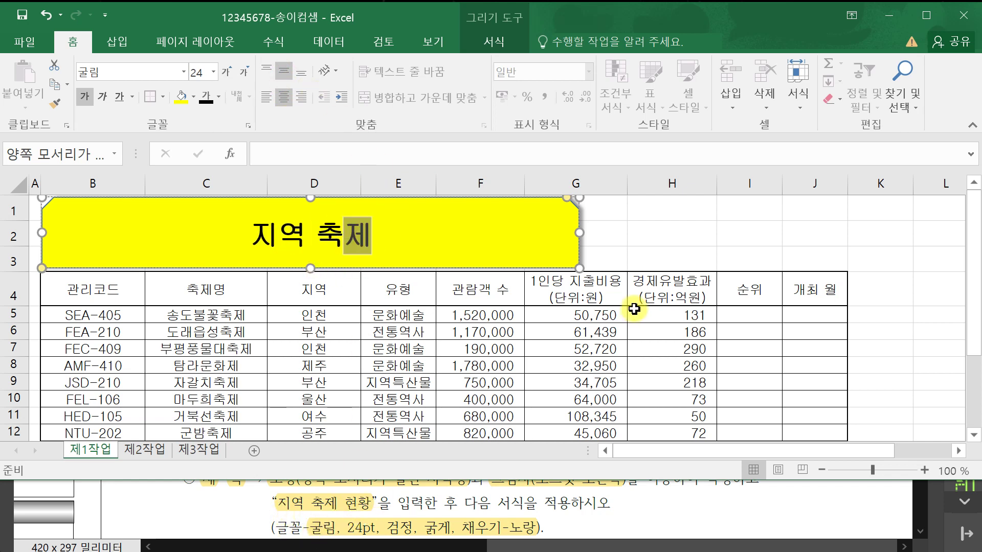
pyautogui.click(642, 250)
# - Compare the title with the exam PDF and examine the 결재 approval box layout and its copy-as-picture condition
pyautogui.click(767, 527)
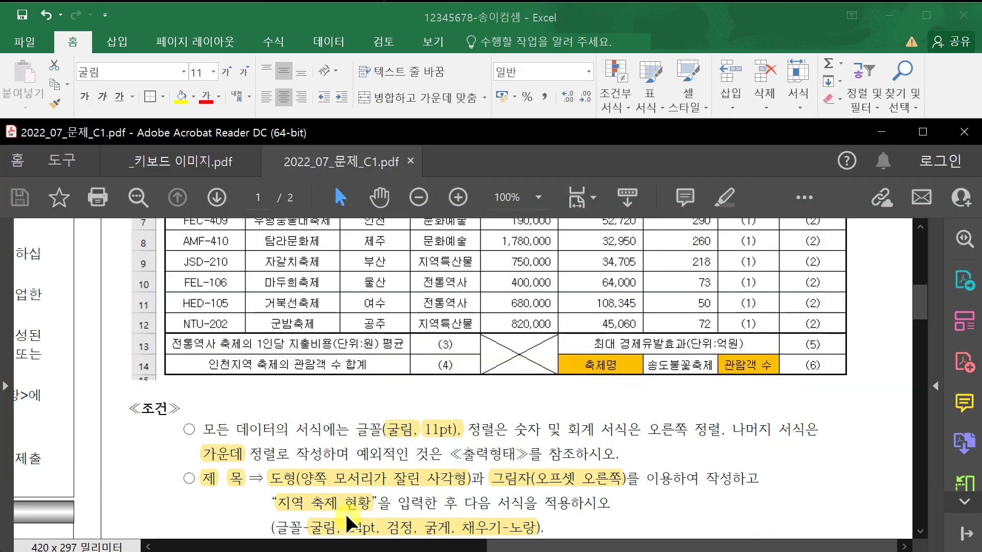
pyautogui.moveTo(918, 294); pyautogui.dragTo(920, 225)
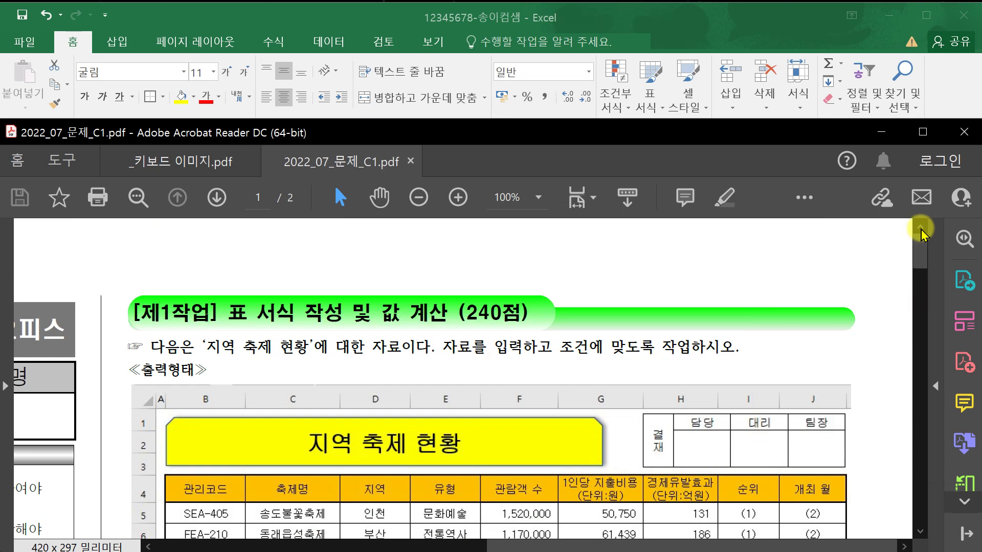
pyautogui.click(440, 17)
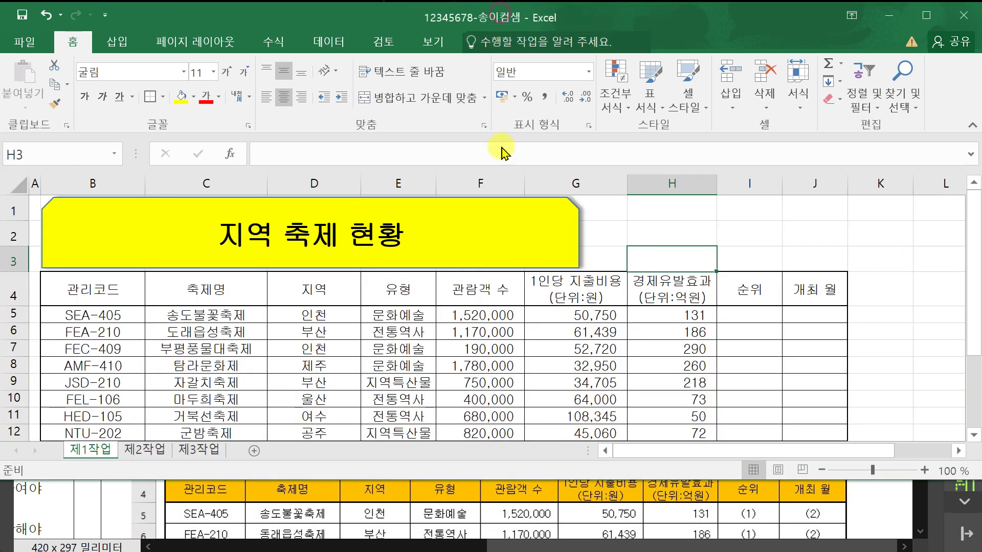
pyautogui.click(877, 511)
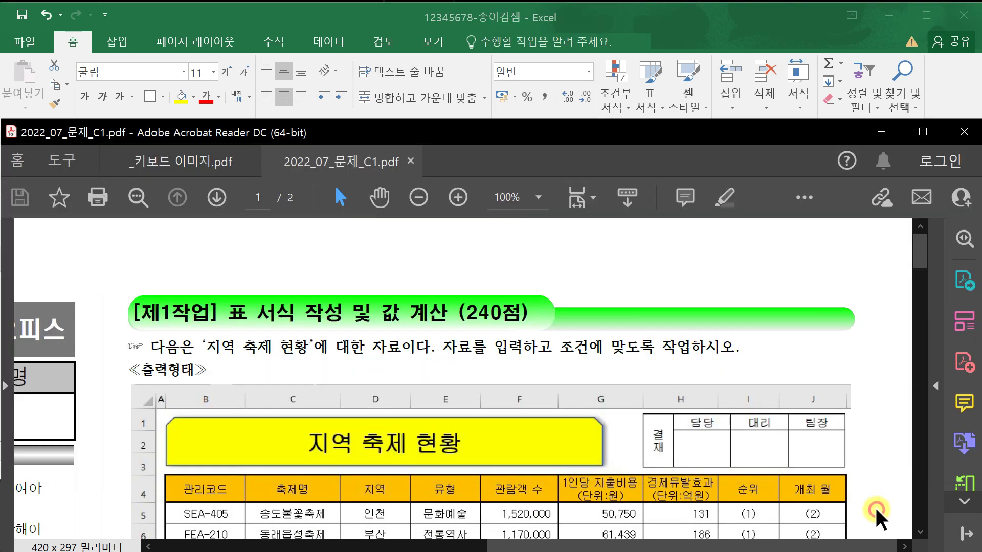
pyautogui.scroll(-7, 573, 491)
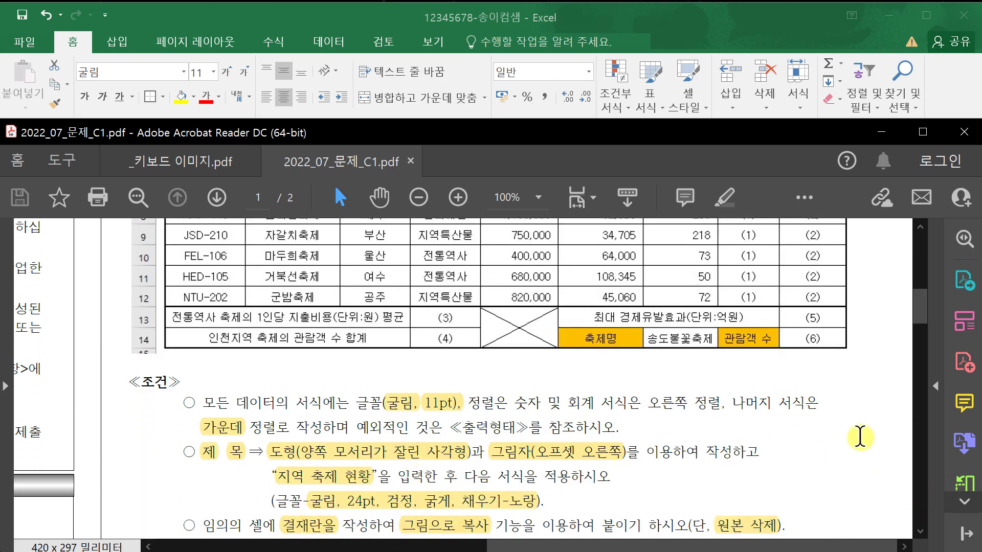
pyautogui.moveTo(920, 318); pyautogui.dragTo(920, 245)
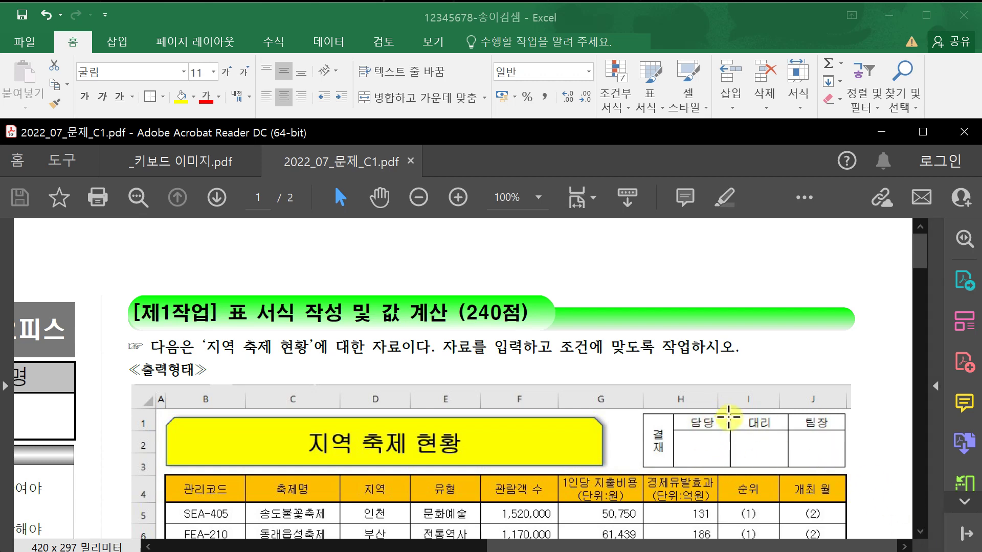
pyautogui.click(916, 493)
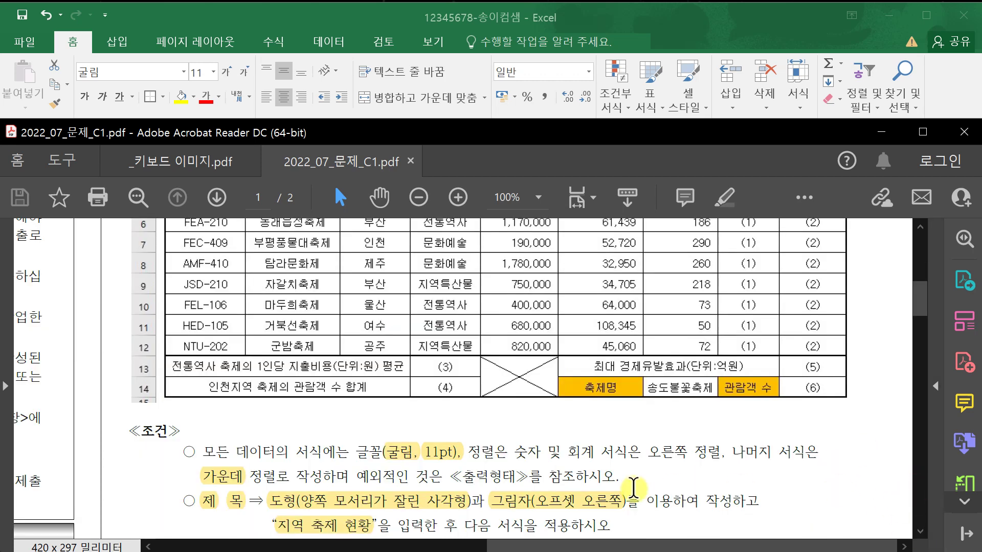
pyautogui.scroll(-2, 504, 512)
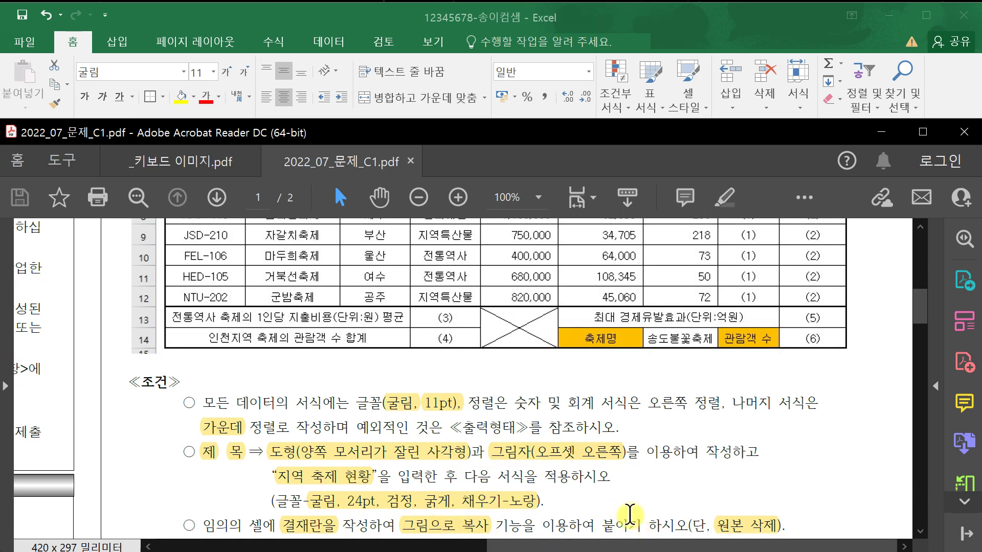
pyautogui.moveTo(920, 307); pyautogui.dragTo(924, 238)
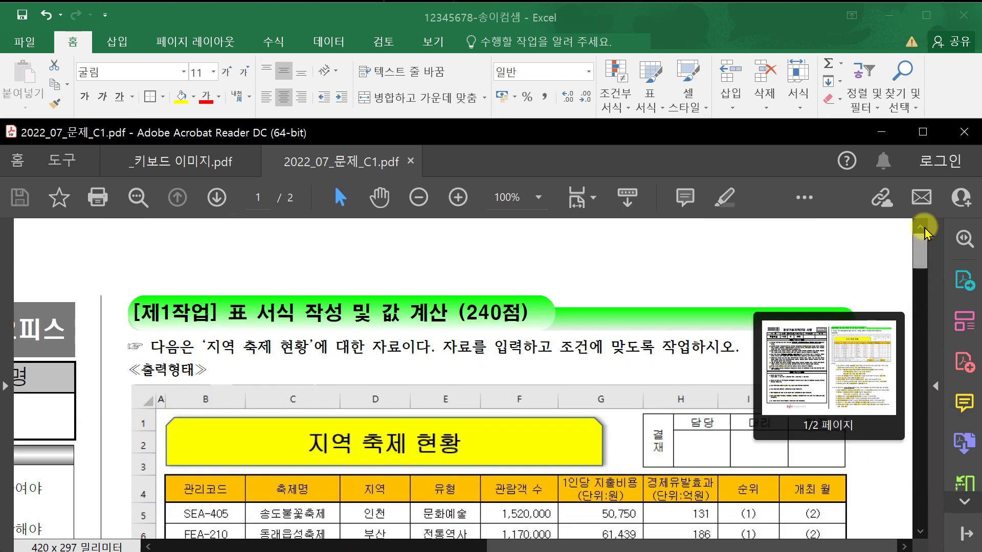
# - Arrange the Excel and exam PDF windows so the empty columns beyond the table and the PDF's 결재 box are both visible
pyautogui.click(759, 19)
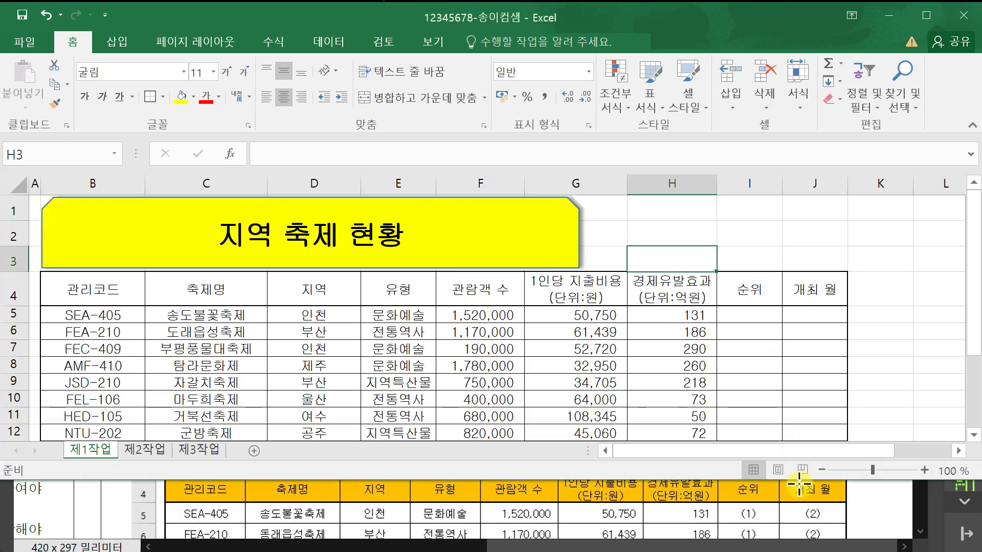
pyautogui.click(799, 484)
pyautogui.click(769, 17)
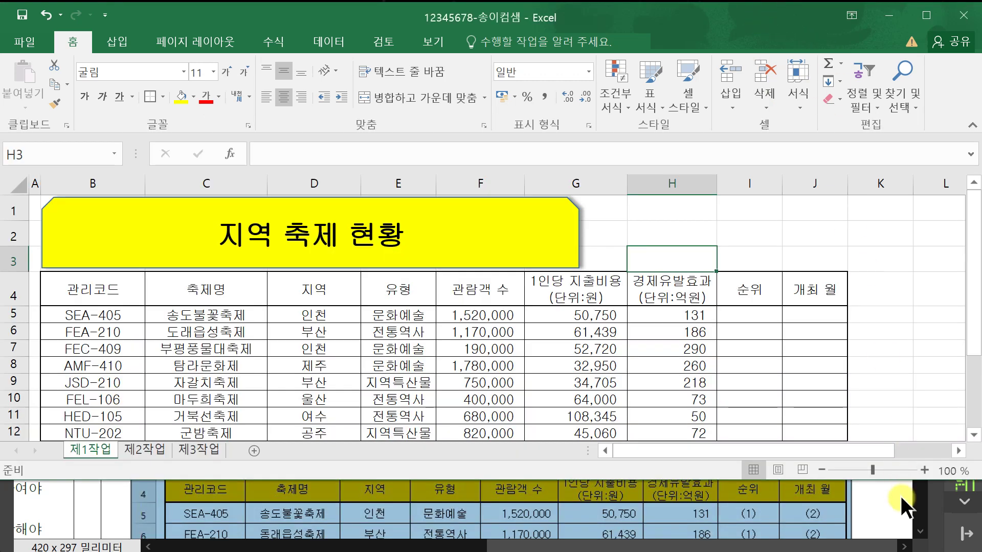
pyautogui.moveTo(903, 480); pyautogui.dragTo(887, 367)
pyautogui.click(883, 301)
pyautogui.click(957, 367)
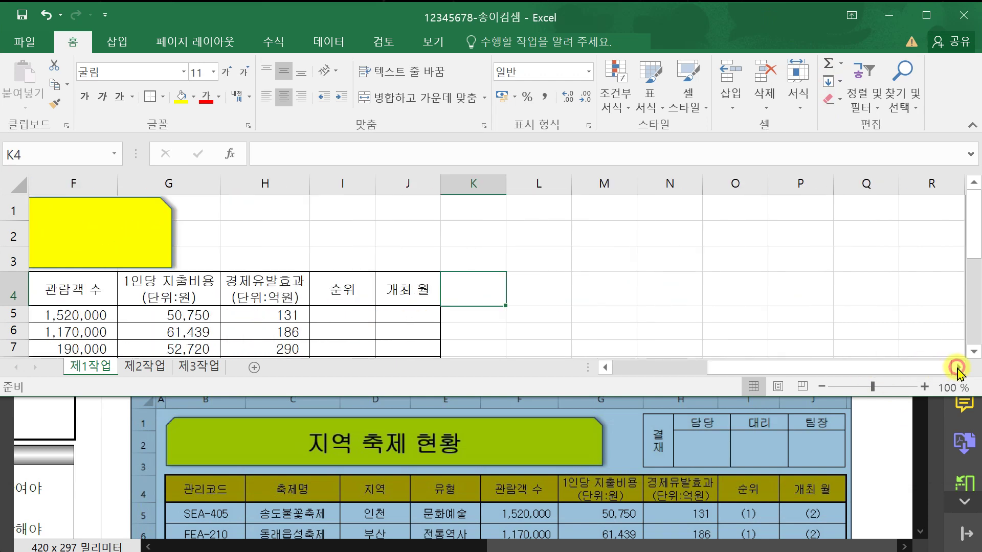
pyautogui.click(876, 466)
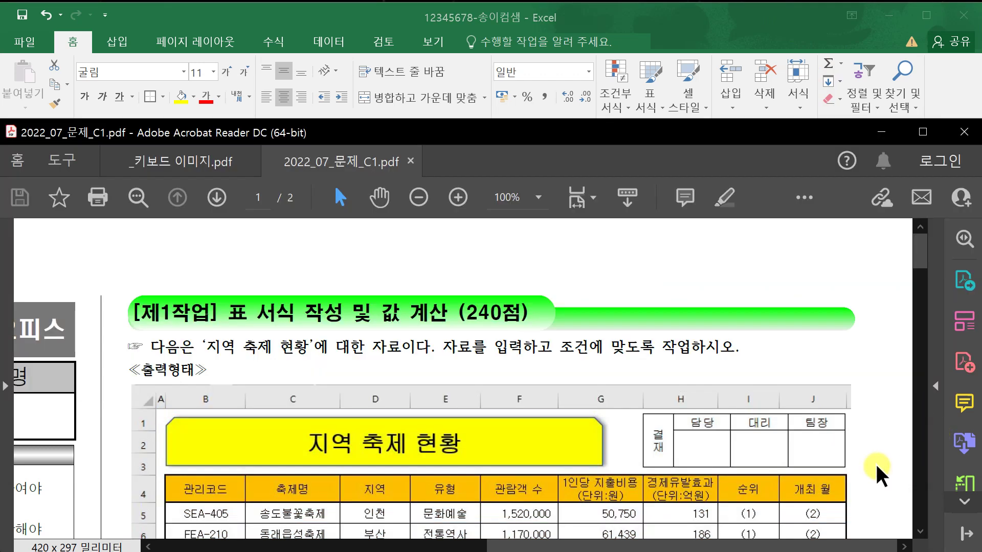
pyautogui.moveTo(730, 119); pyautogui.dragTo(737, 187)
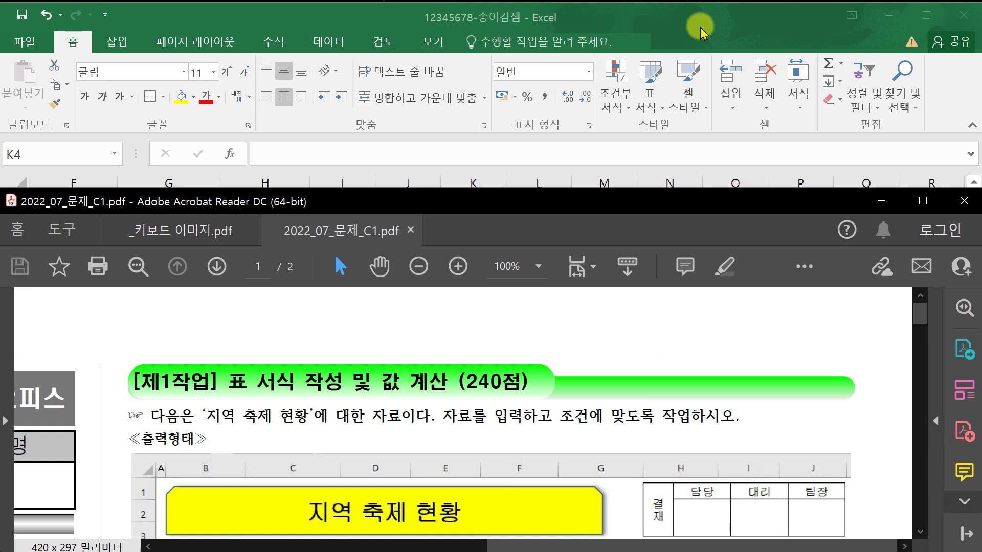
pyautogui.click(693, 10)
pyautogui.moveTo(789, 398); pyautogui.dragTo(789, 478)
# - Merge and center M6:M9, N7:N9, O7:O9 and P7:P9 separately for the approval box, and narrow column M
pyautogui.moveTo(681, 208); pyautogui.dragTo(681, 283)
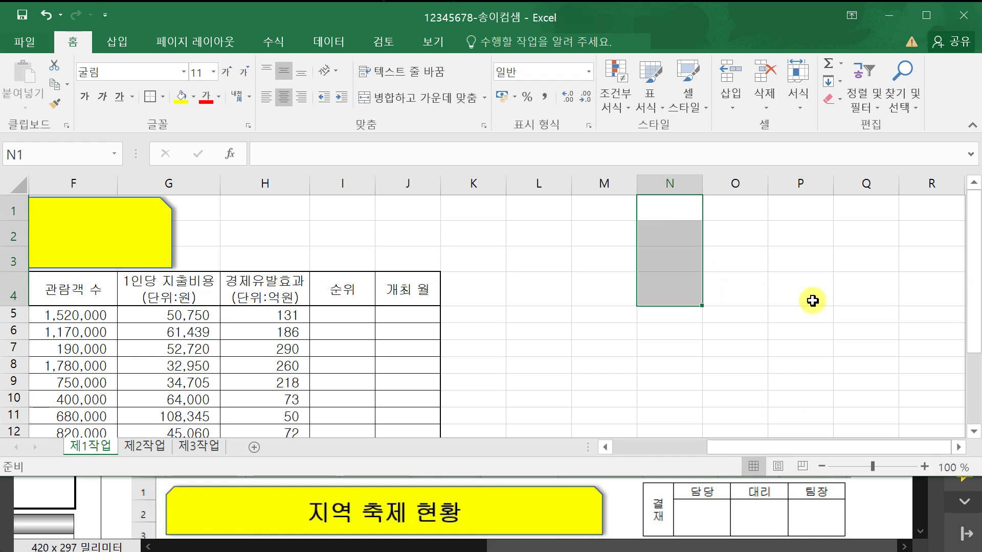
pyautogui.moveTo(668, 335); pyautogui.dragTo(670, 403)
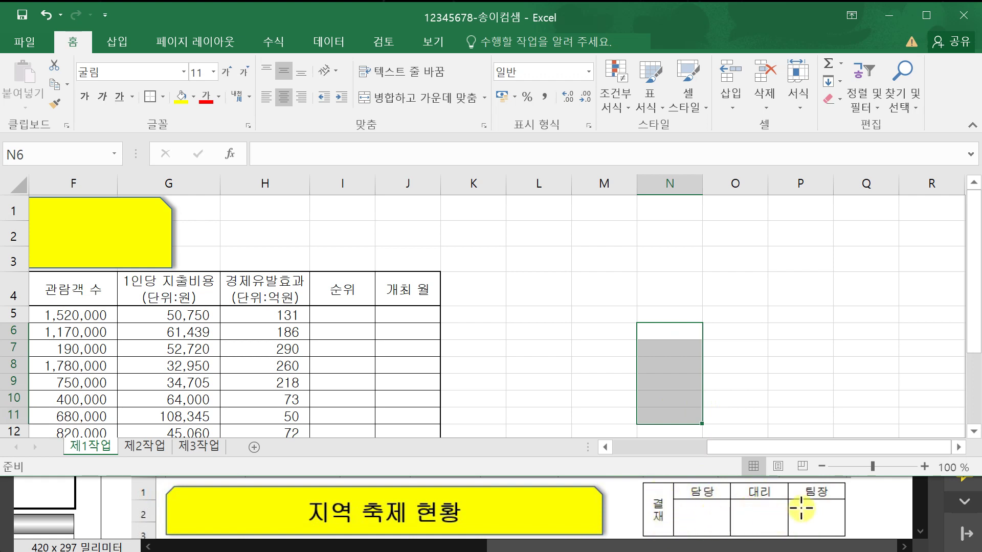
pyautogui.moveTo(606, 331); pyautogui.dragTo(605, 380)
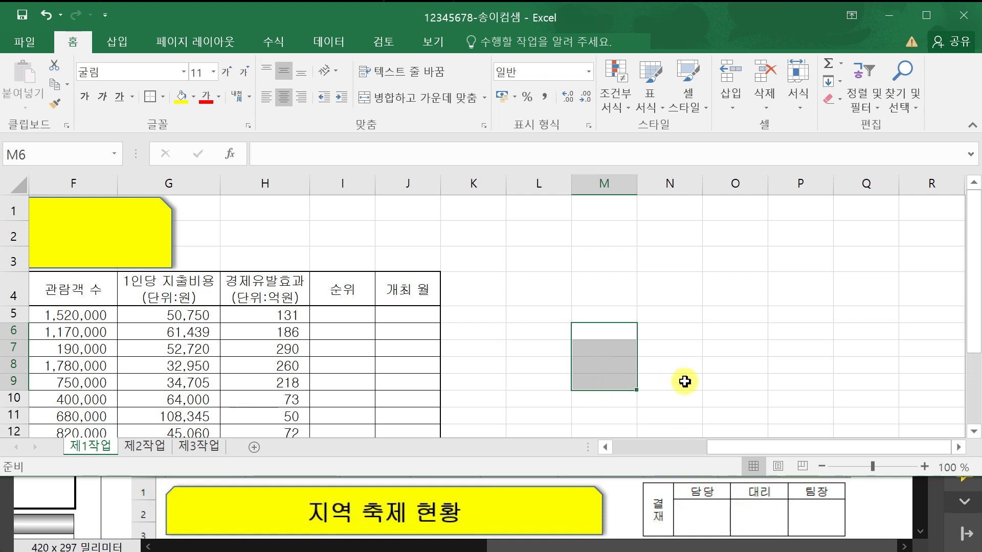
pyautogui.keyDown('ctrl'); pyautogui.moveTo(658, 346); pyautogui.dragTo(660, 381); pyautogui.keyUp('ctrl')
pyautogui.keyDown('ctrl'); pyautogui.moveTo(741, 352); pyautogui.dragTo(740, 383); pyautogui.keyUp('ctrl')
pyautogui.keyDown('ctrl'); pyautogui.moveTo(795, 349); pyautogui.dragTo(795, 383); pyautogui.keyUp('ctrl')
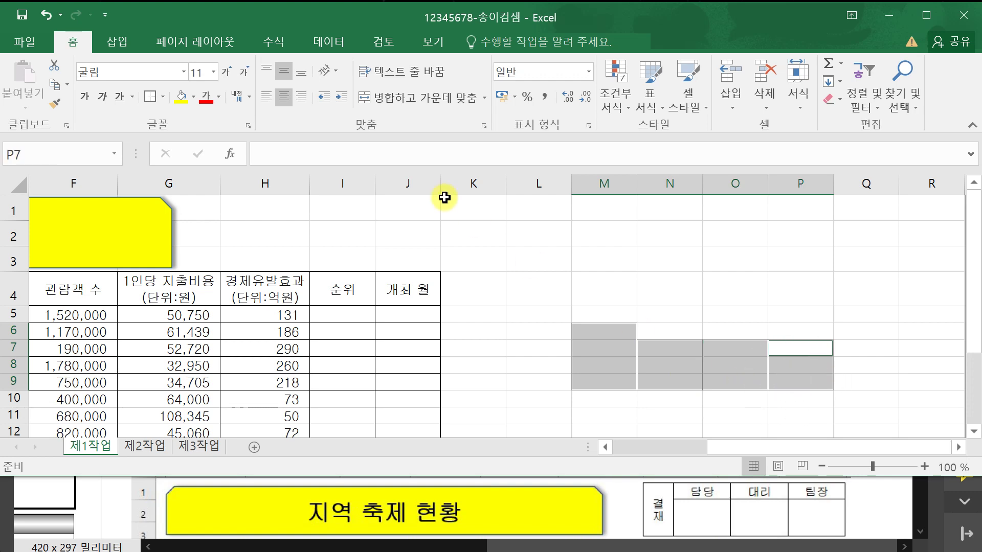
pyautogui.click(415, 100)
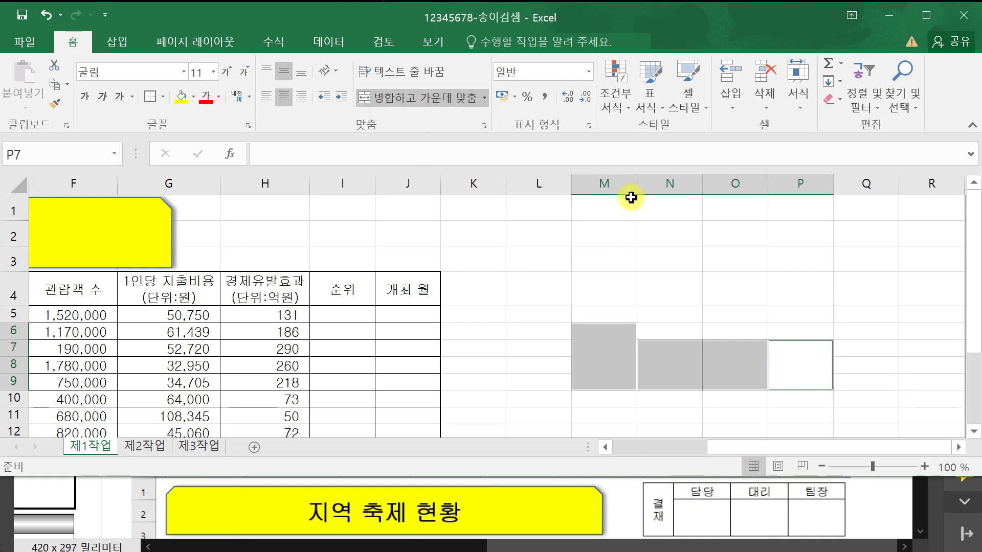
pyautogui.moveTo(636, 186); pyautogui.dragTo(600, 195)
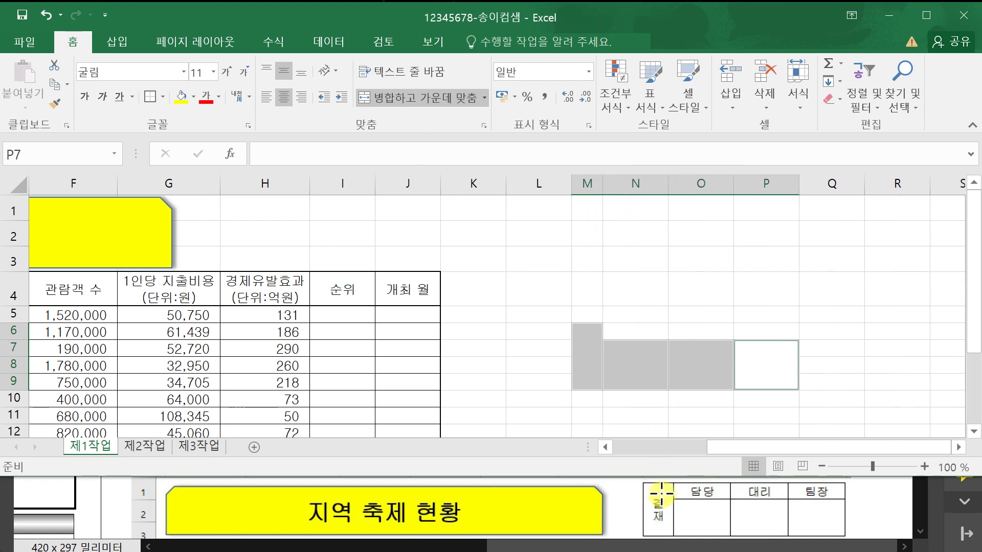
# - Enter 결재 on two lines in the merged M6 cell and the headings 담당, 대리 and 팀장 in N6:P6
pyautogui.click(588, 339)
pyautogui.write('ㄱ')
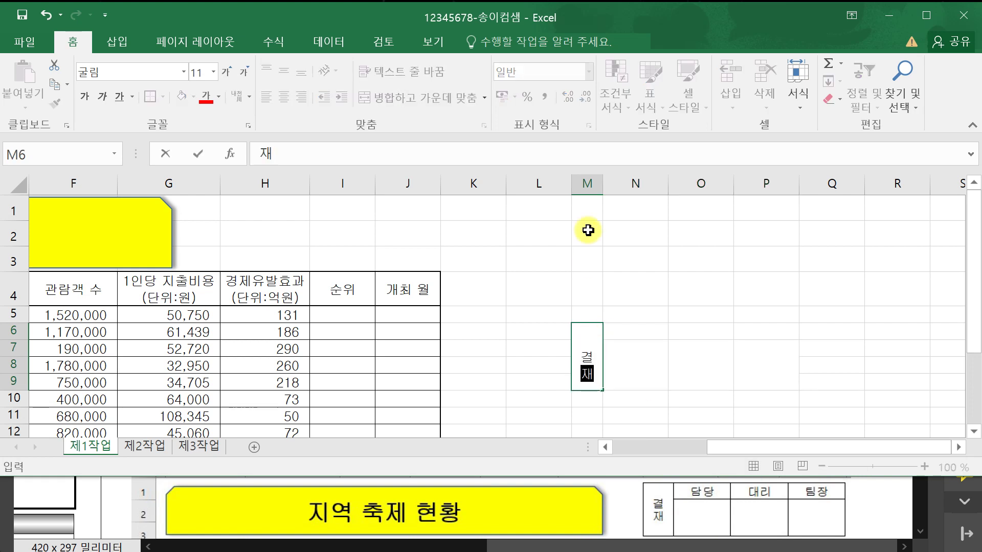
pyautogui.press('Tab')
pyautogui.write('담당')
pyautogui.press('Tab')
pyautogui.write('댈')
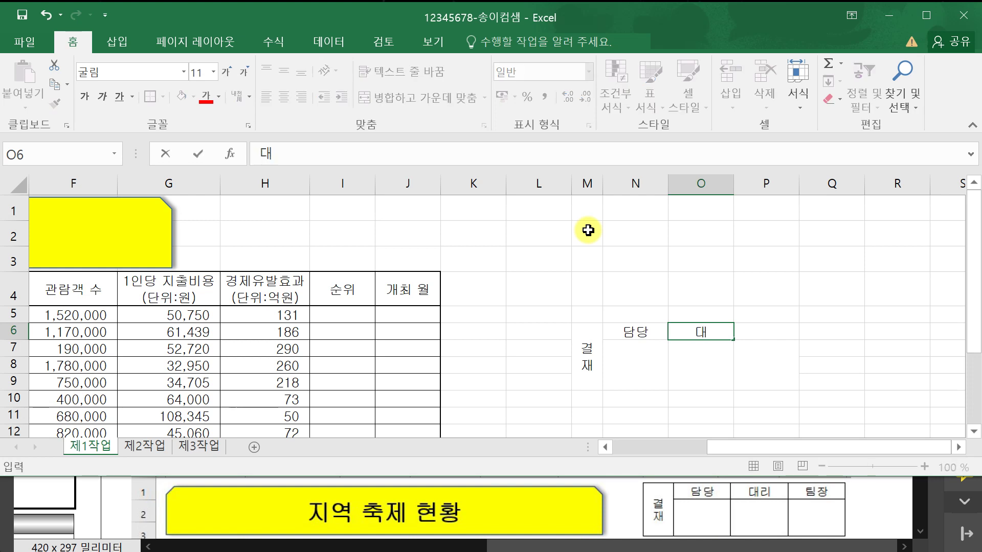
pyautogui.write('리')
pyautogui.press('Tab')
pyautogui.write('티ㅁ자ㅇ')
pyautogui.press('Return')
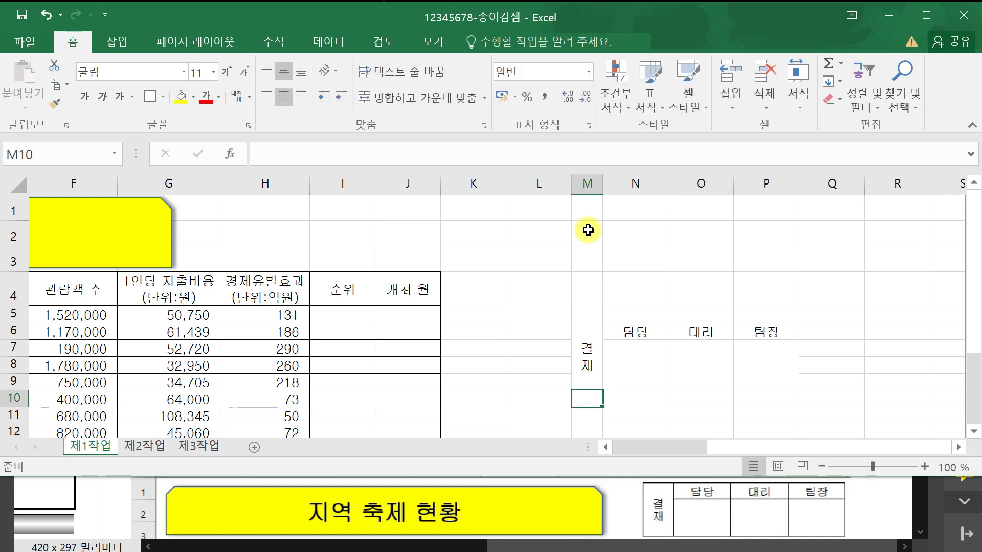
# - Apply all borders to the approval box in M6:P9
pyautogui.click(585, 356)
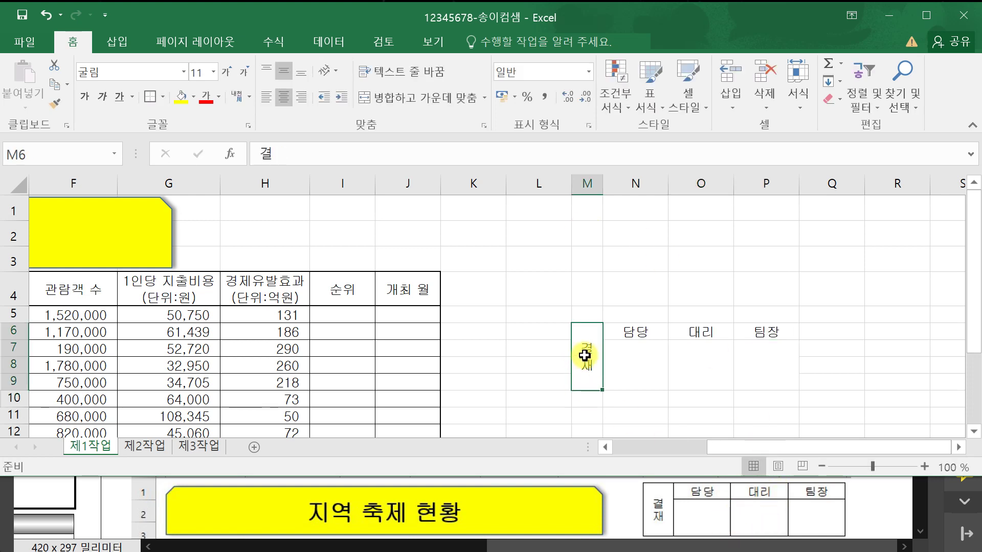
pyautogui.moveTo(585, 355); pyautogui.dragTo(757, 357)
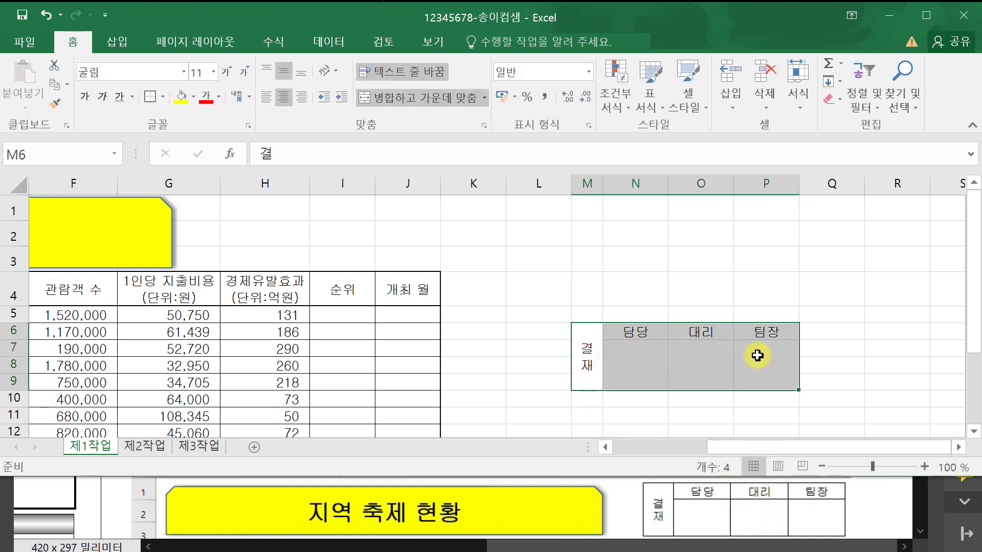
pyautogui.click(164, 100)
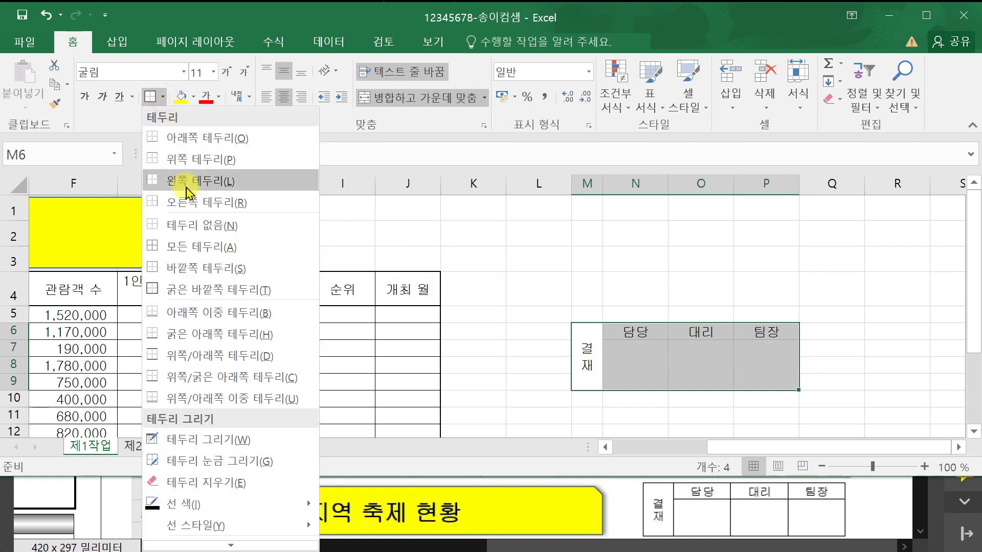
pyautogui.click(207, 245)
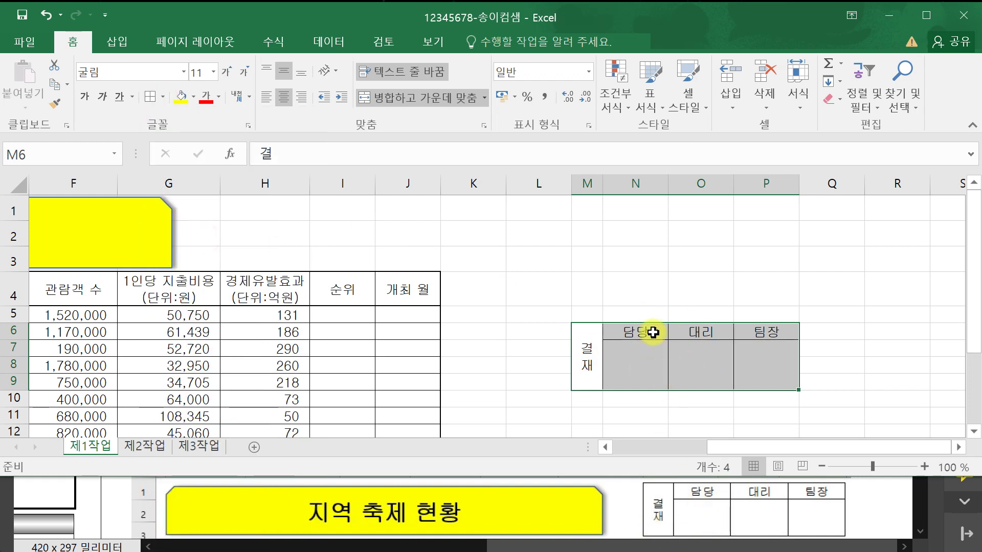
# - Check the PDF's 결재 condition and copy M6:P9 as a picture, as shown on screen in picture format
pyautogui.click(921, 498)
pyautogui.scroll(-5, 916, 496)
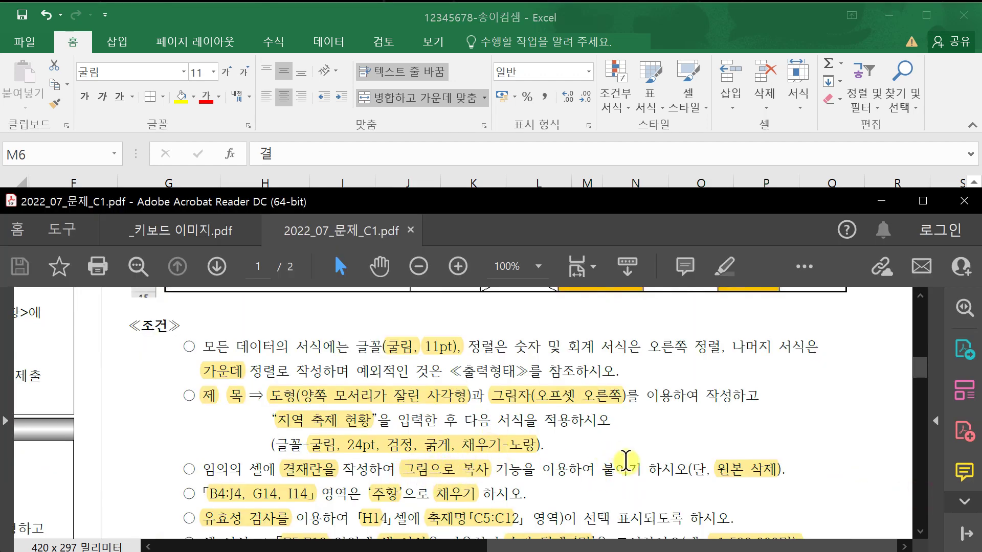
pyautogui.moveTo(920, 366); pyautogui.dragTo(921, 299)
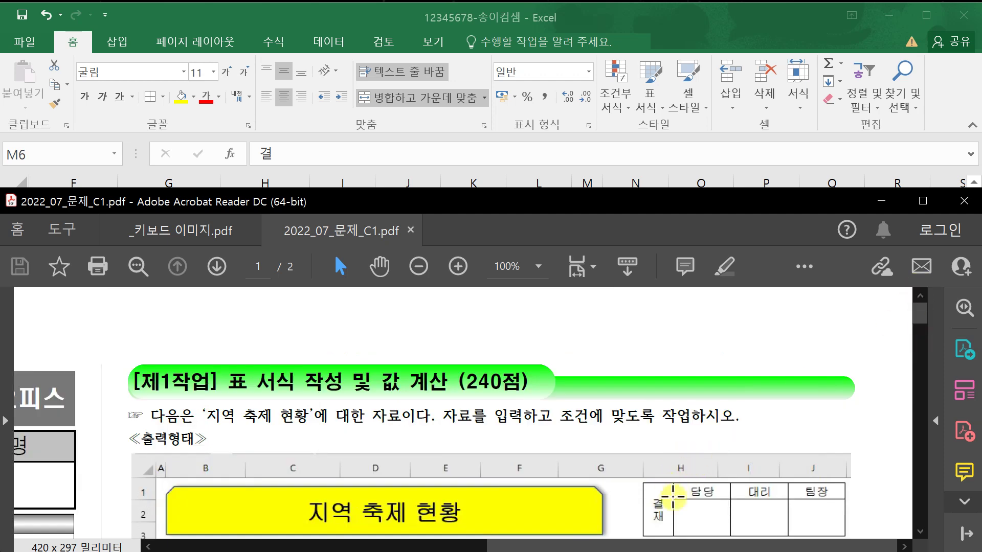
pyautogui.click(559, 15)
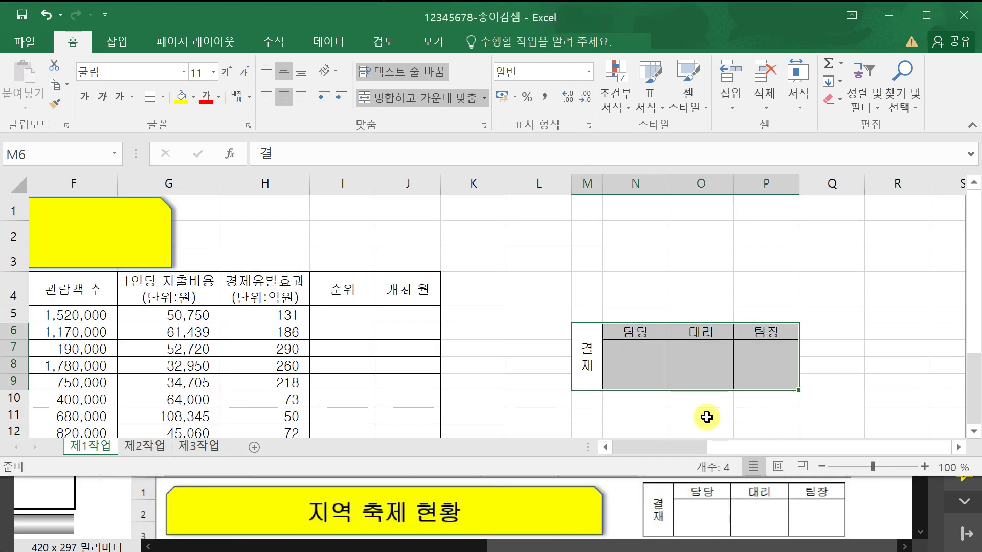
pyautogui.click(69, 87)
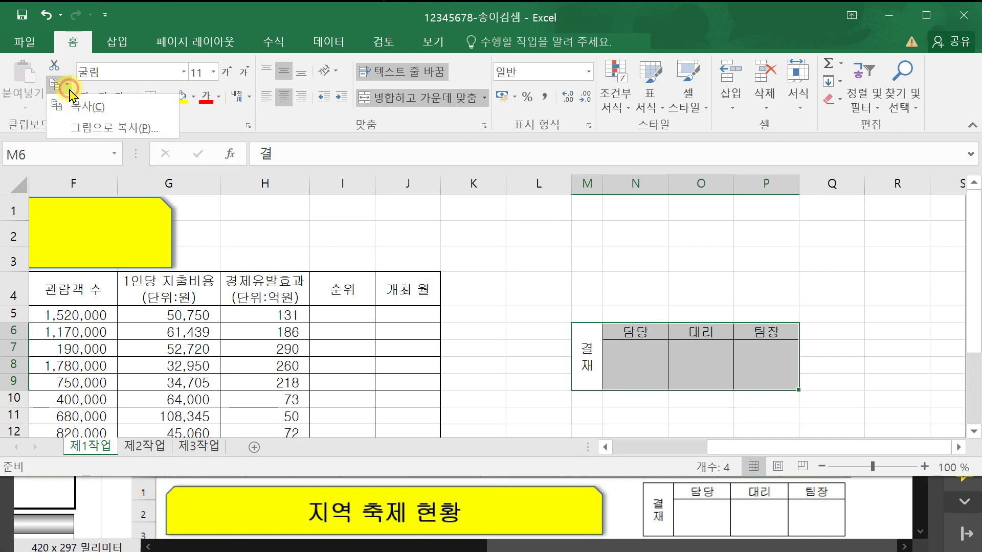
pyautogui.click(151, 128)
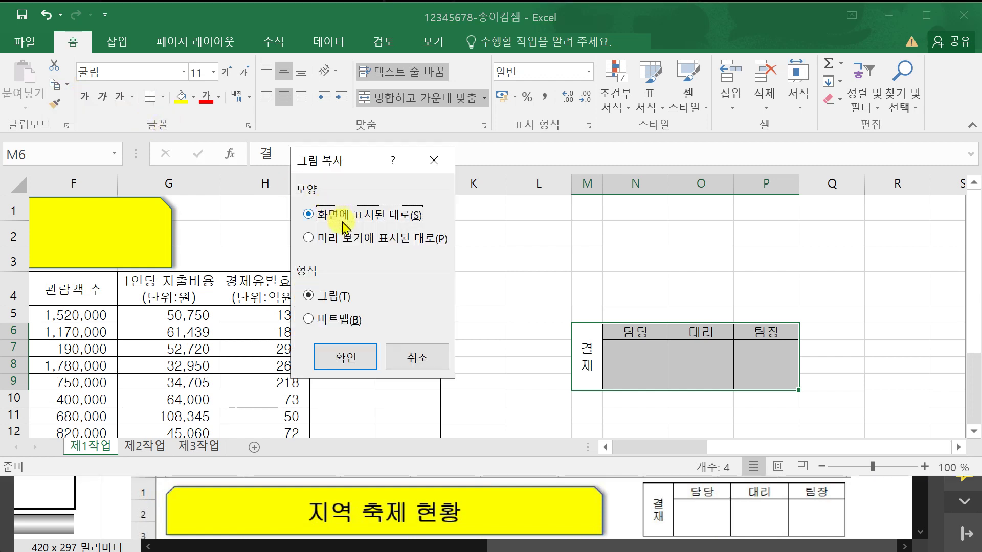
pyautogui.click(346, 357)
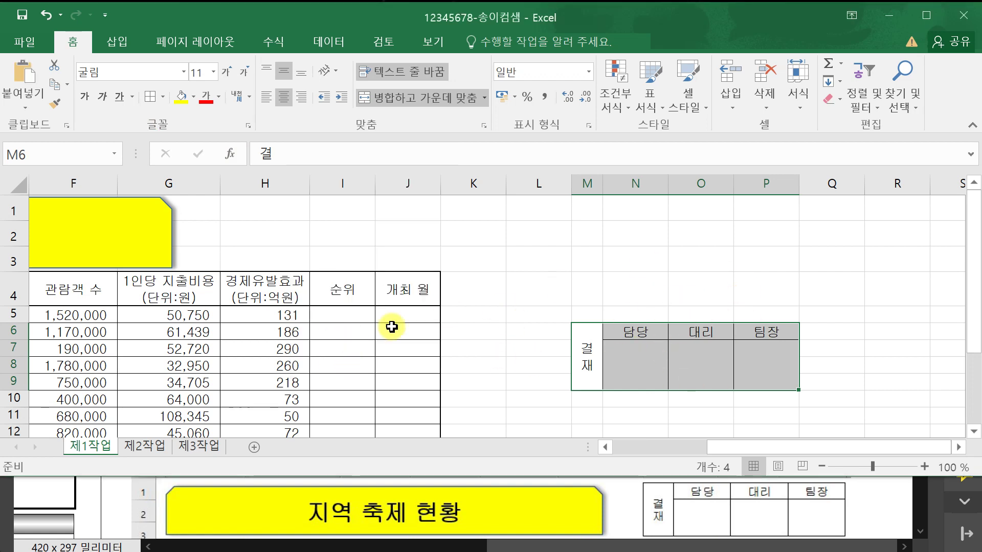
# - Paste the approval box picture at H1 and narrow it to end at column J's outer edge
pyautogui.click(251, 213)
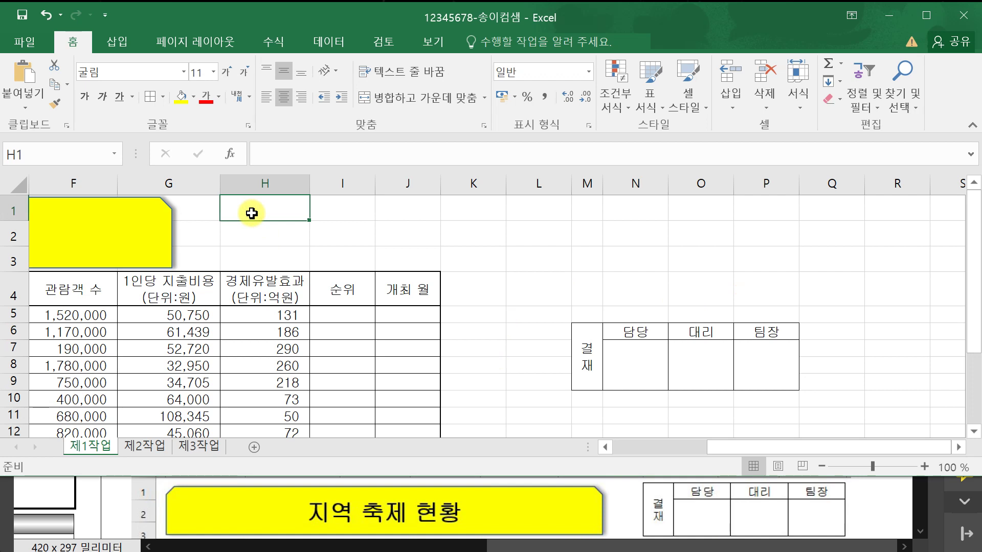
pyautogui.hotkey('ctrl', 'v')
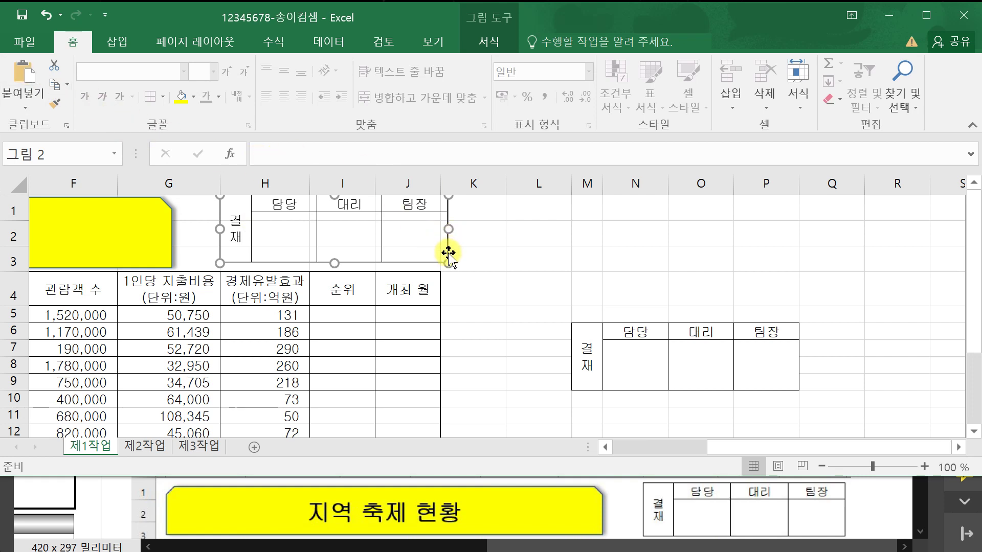
pyautogui.moveTo(449, 229); pyautogui.dragTo(439, 229)
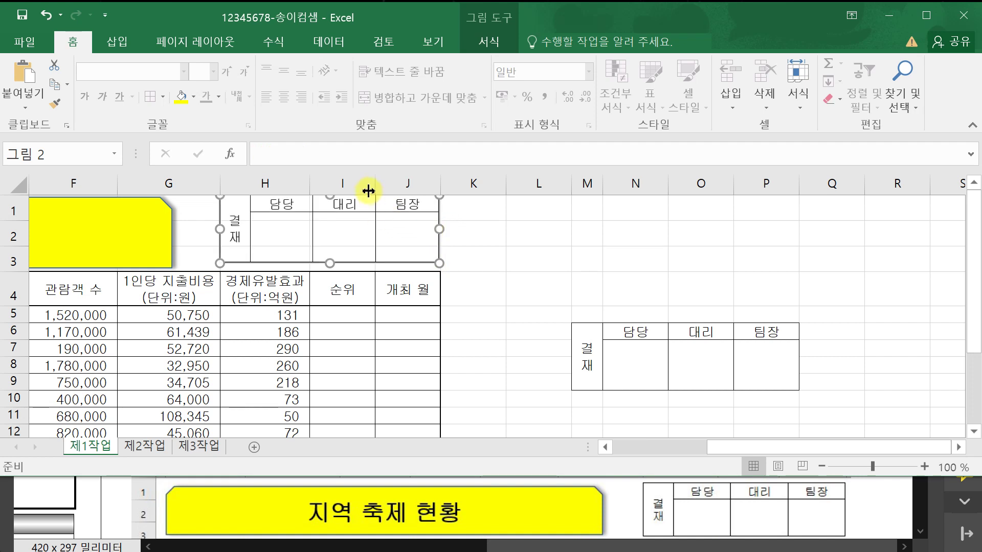
# - Nudge the approval box picture down so it sits within rows 1 to 3 above the table, and check its fit
pyautogui.press('Down')
pyautogui.press('Down')
pyautogui.press('Down')
pyautogui.press('Down')
pyautogui.press('Down')
pyautogui.press('Down')
pyautogui.press('Down')
pyautogui.press('Down')
pyautogui.press('Down')
pyautogui.press('Down')
pyautogui.click(550, 314)
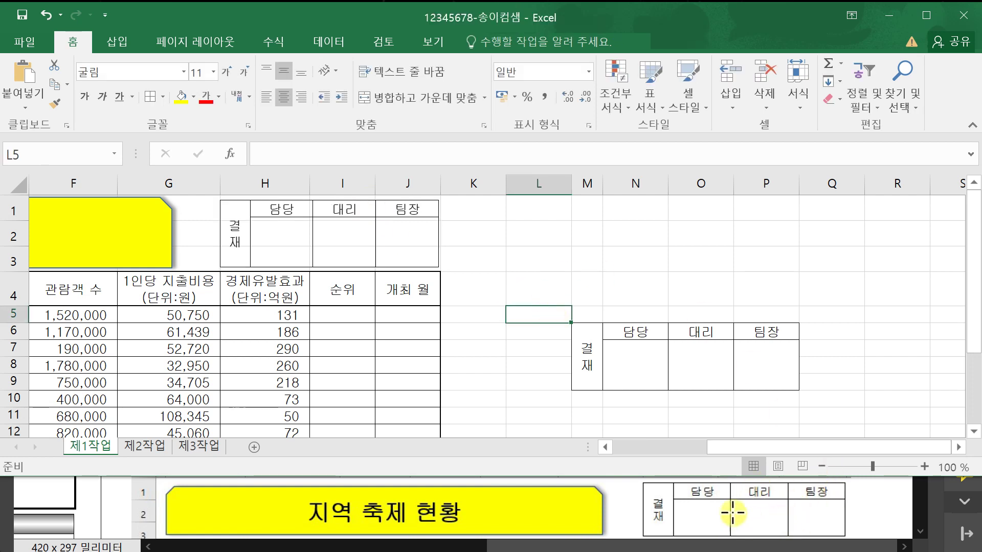
pyautogui.click(433, 243)
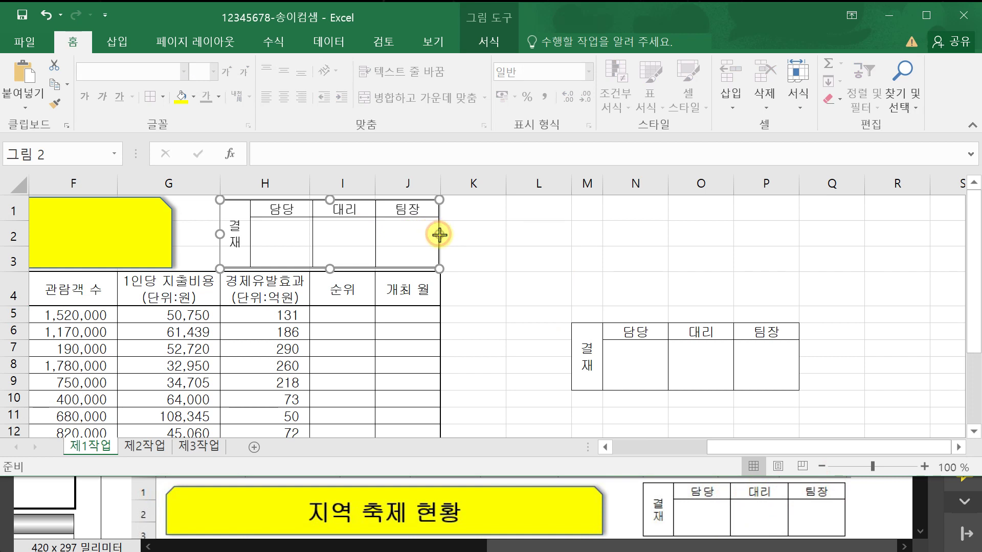
pyautogui.click(478, 235)
pyautogui.click(583, 249)
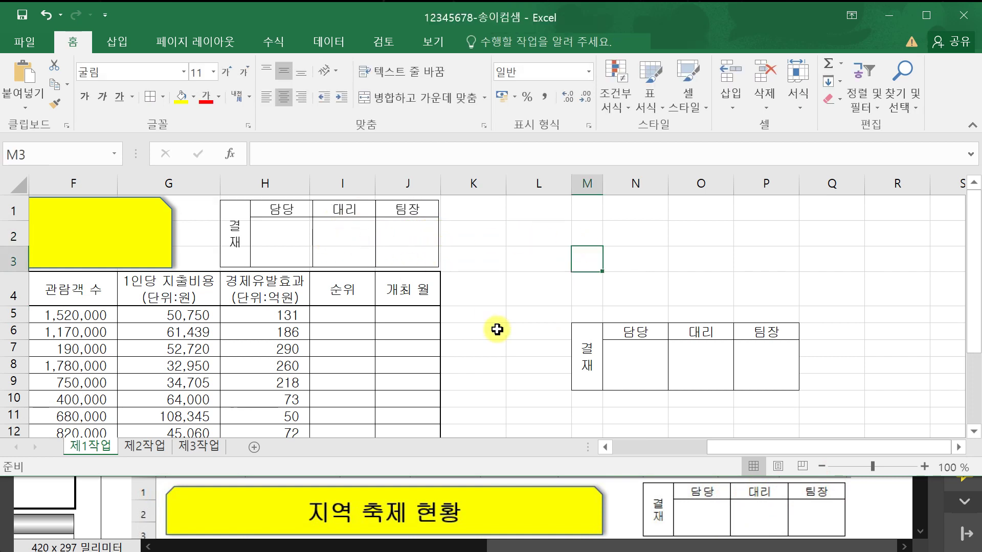
# - Check the PDF's approval box condition and delete columns M:P containing the original 결재 box
pyautogui.click(868, 513)
pyautogui.scroll(-1, 870, 517)
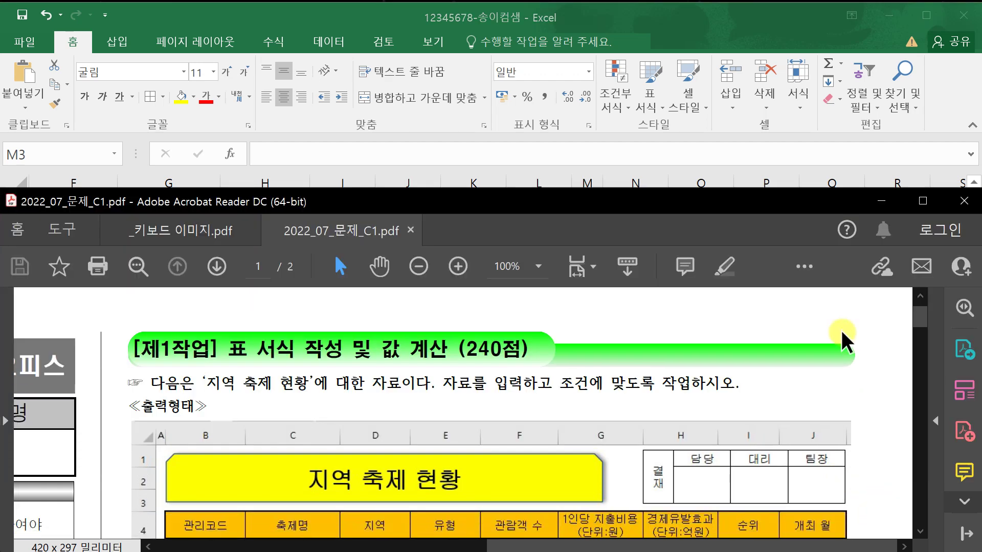
pyautogui.click(660, 13)
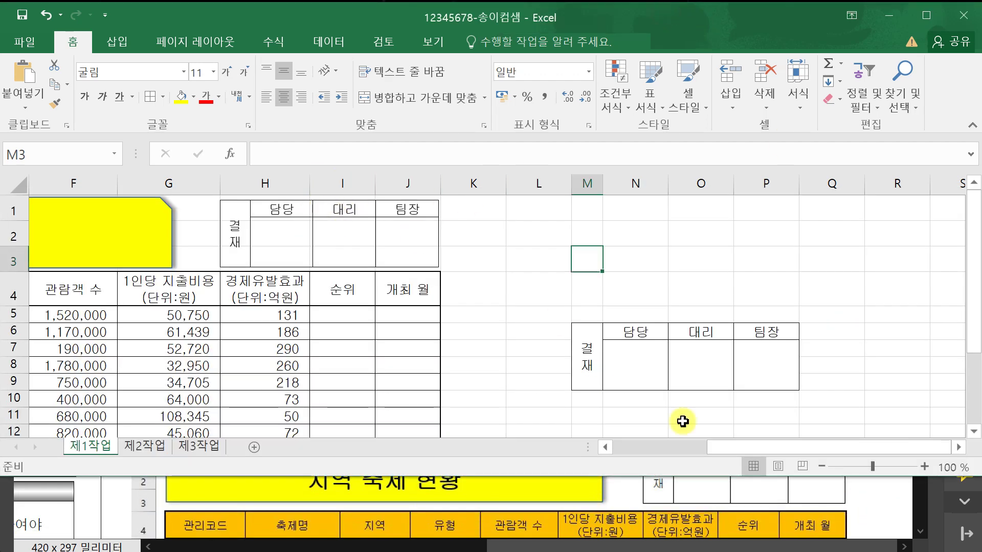
pyautogui.click(916, 506)
pyautogui.scroll(-10, 917, 508)
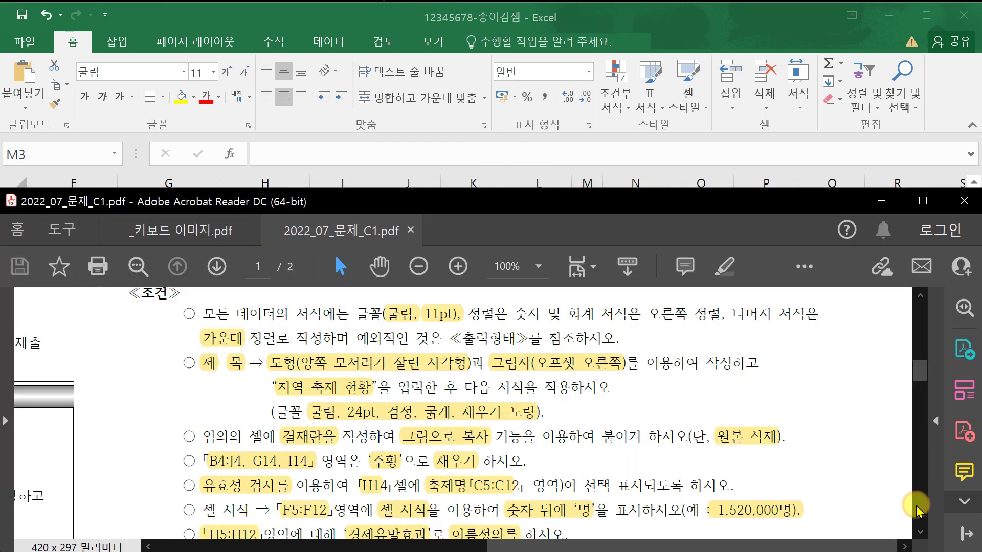
pyautogui.click(774, 49)
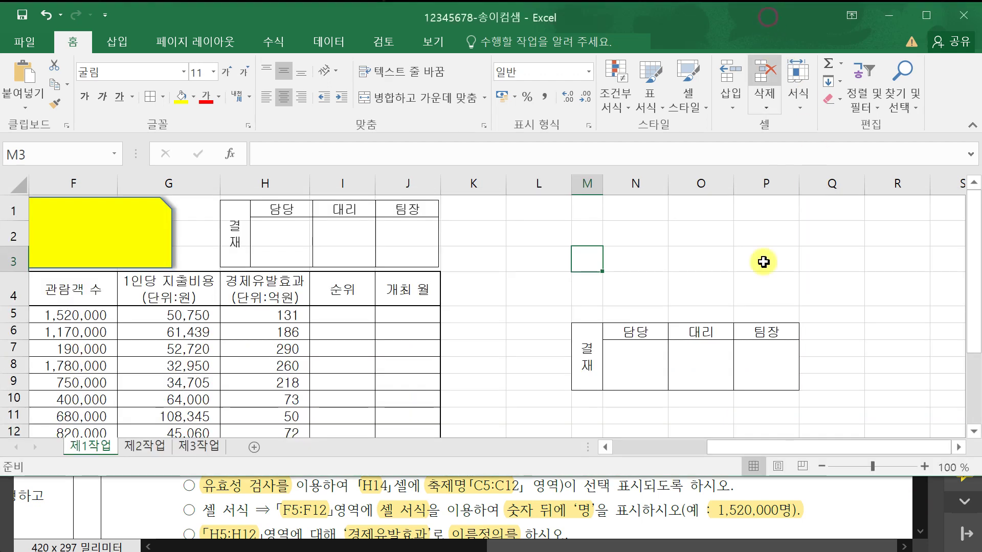
pyautogui.click(701, 361)
pyautogui.moveTo(586, 179); pyautogui.dragTo(781, 184)
pyautogui.rightClick(781, 185)
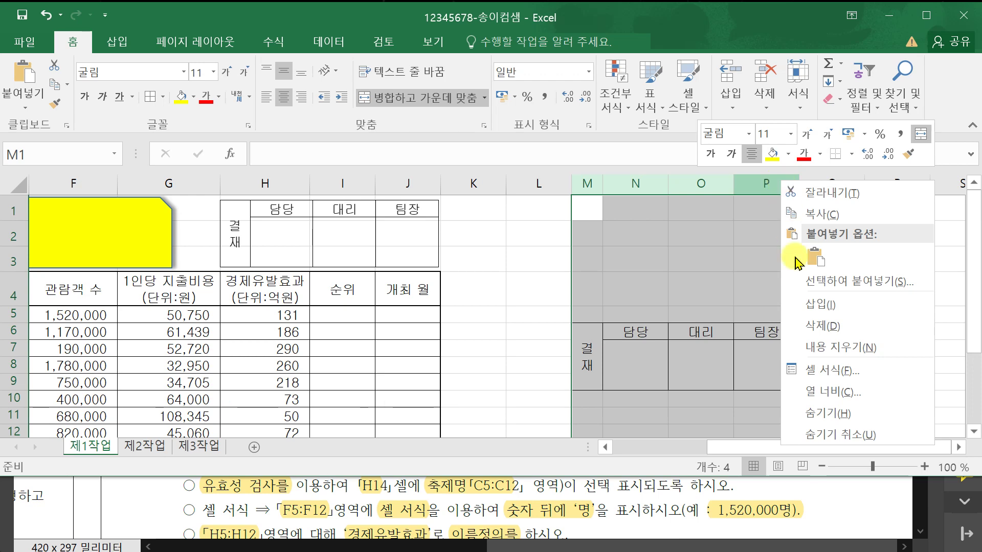
pyautogui.click(857, 331)
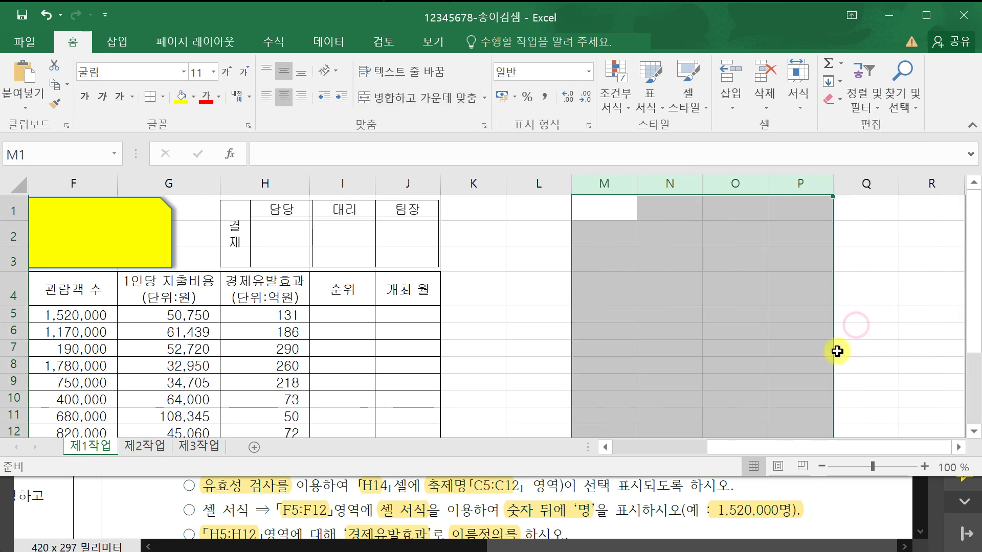
pyautogui.click(716, 344)
pyautogui.moveTo(878, 442); pyautogui.dragTo(736, 443)
pyautogui.click(886, 321)
# - Fill B4:J4, G14 and I14 with the standard orange color (주황), following the PDF's fill condition
pyautogui.click(890, 527)
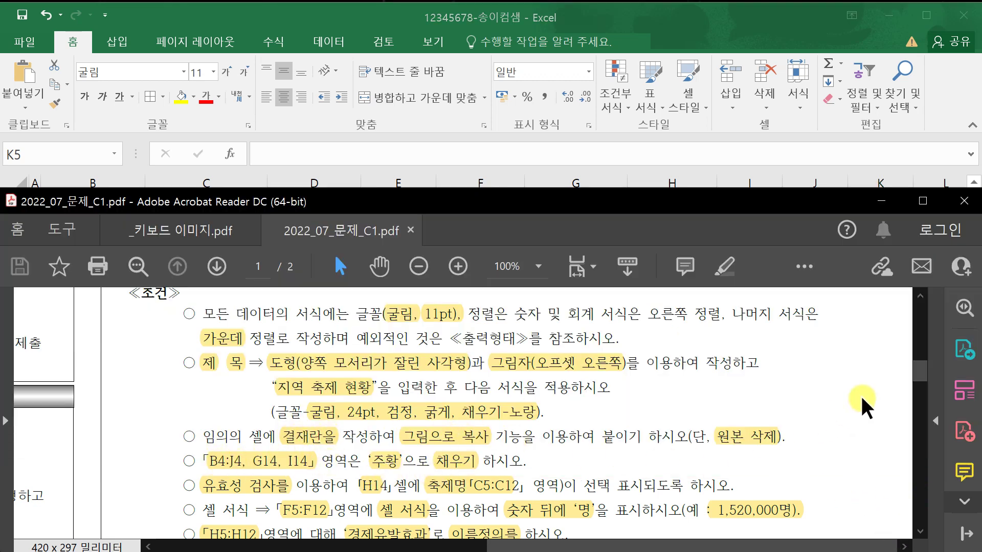
pyautogui.scroll(5, 916, 340)
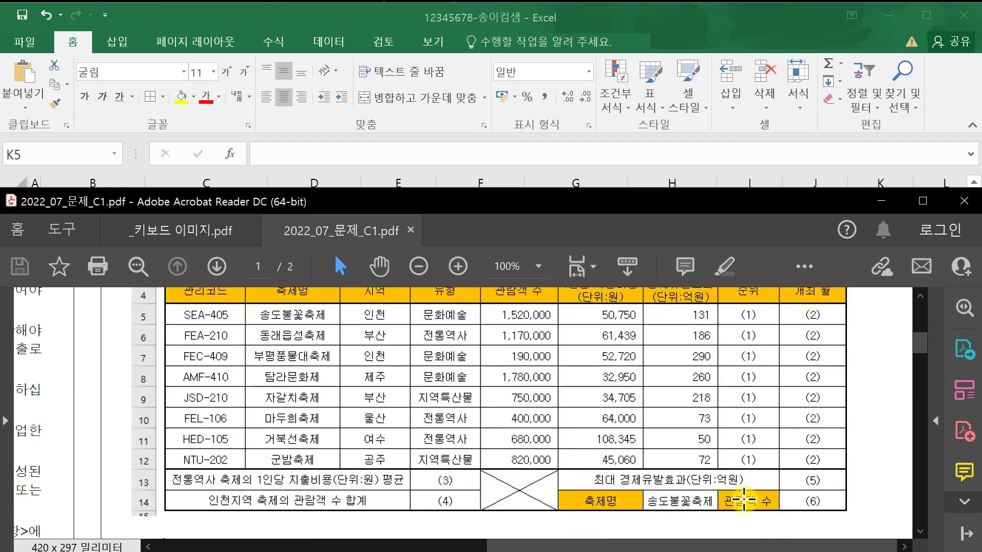
pyautogui.click(915, 513)
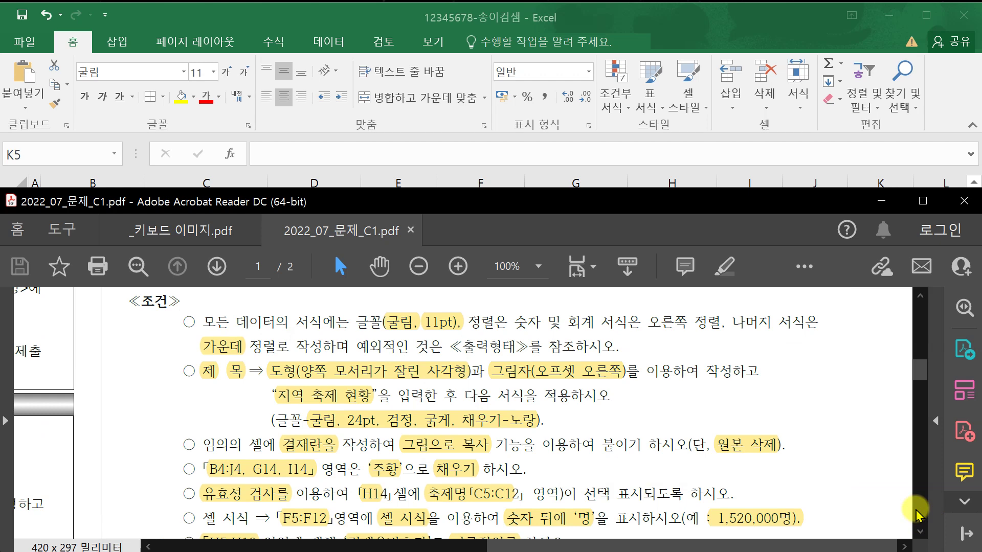
pyautogui.scroll(1, 440, 488)
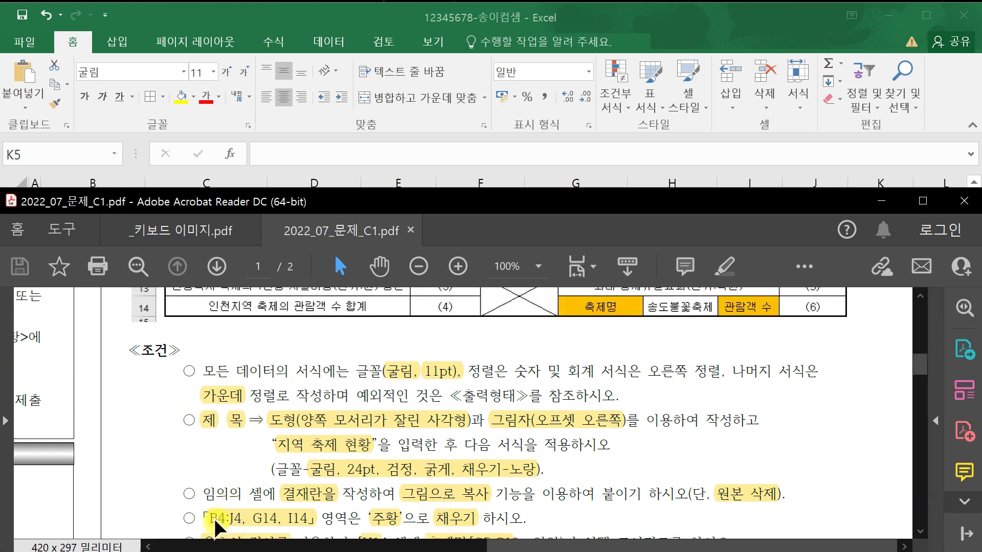
pyautogui.click(415, 10)
pyautogui.moveTo(46, 304); pyautogui.dragTo(818, 294)
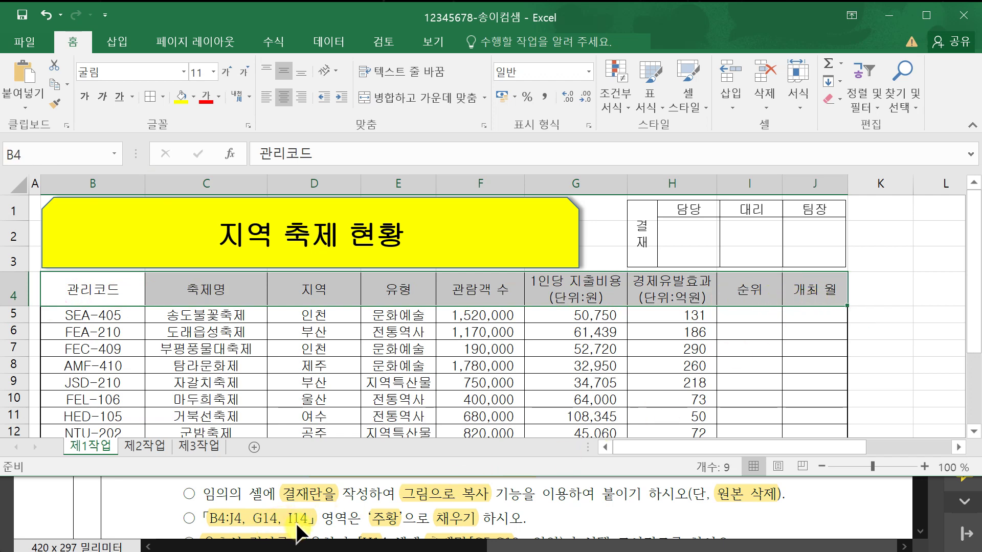
pyautogui.scroll(-1, 674, 359)
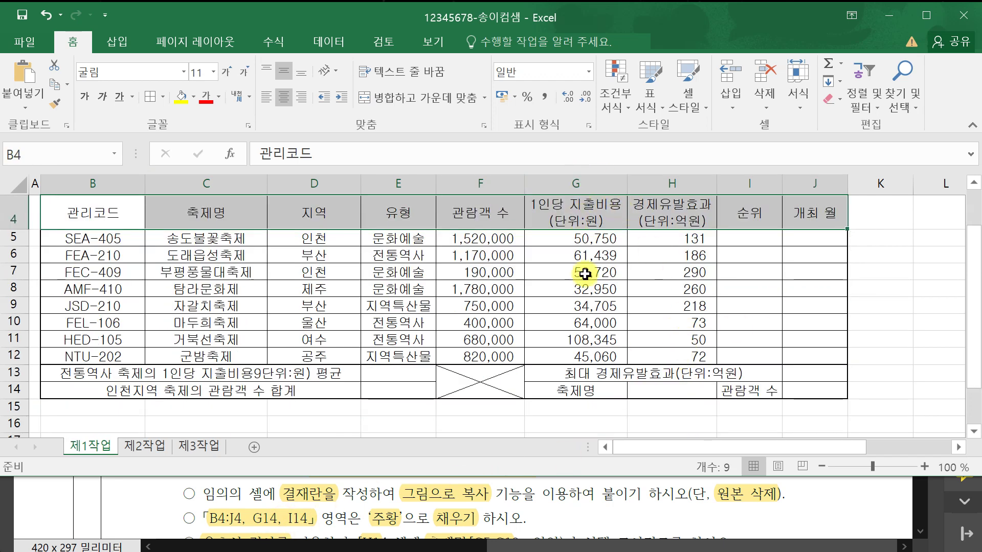
pyautogui.keyDown('ctrl'); pyautogui.click(580, 394); pyautogui.keyUp('ctrl')
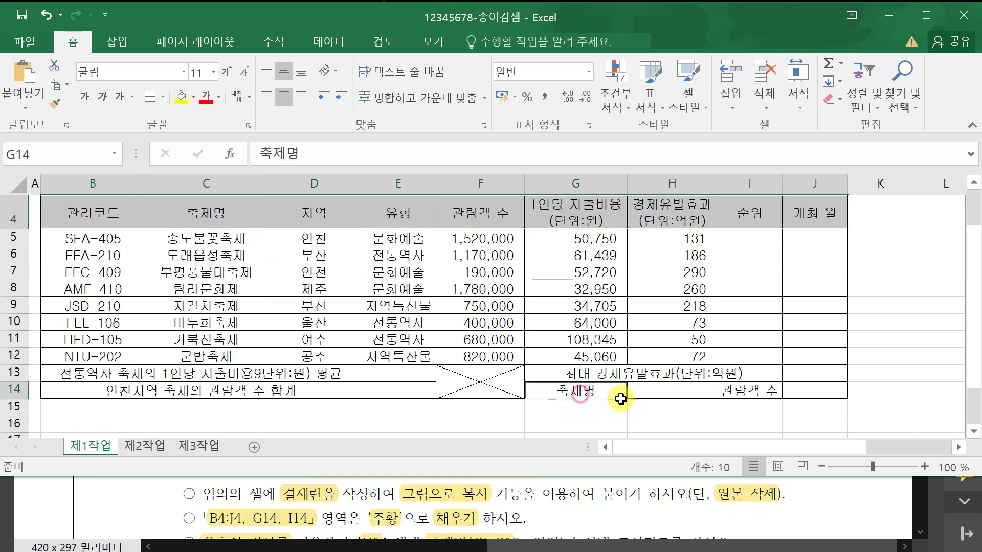
pyautogui.keyDown('ctrl'); pyautogui.click(748, 392); pyautogui.keyUp('ctrl')
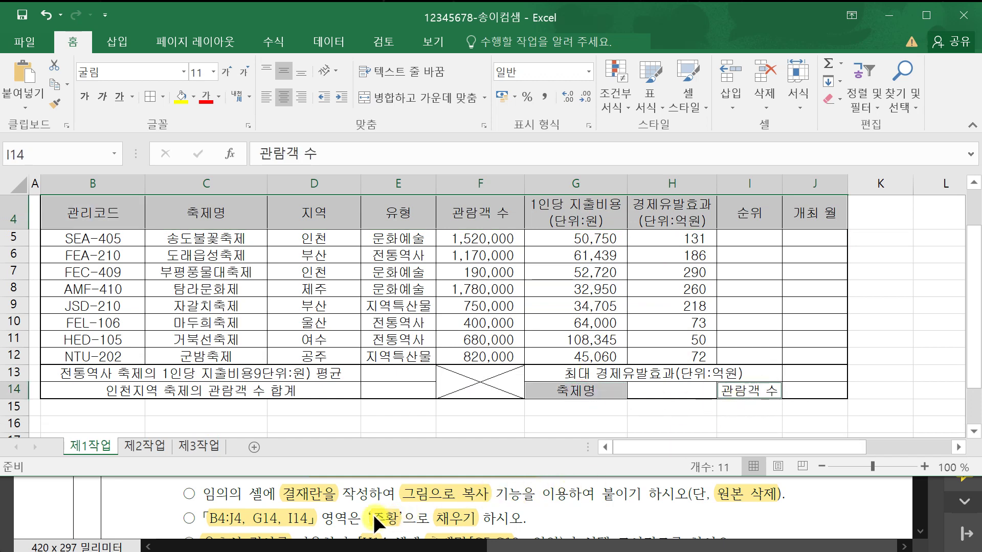
pyautogui.click(193, 99)
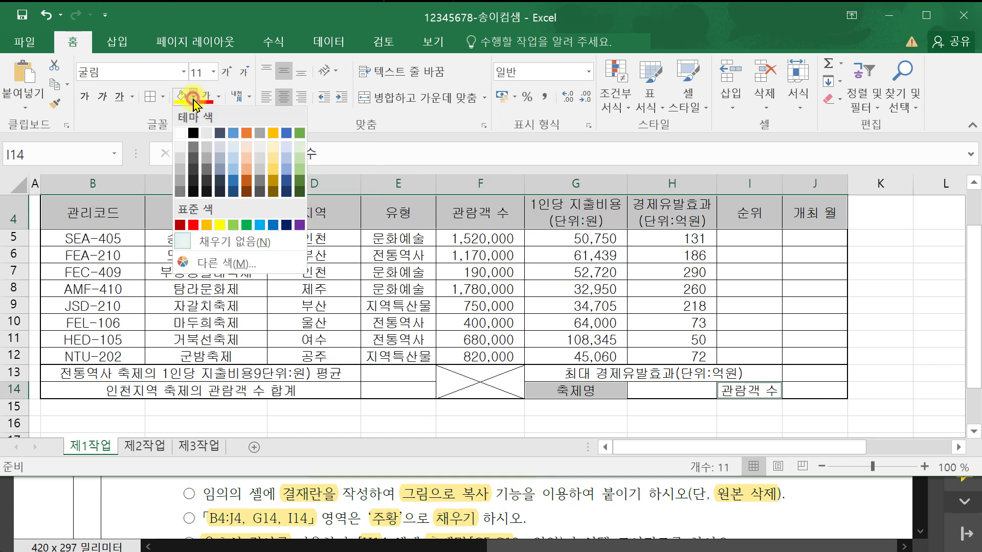
pyautogui.click(205, 227)
pyautogui.click(886, 257)
# - Compare the filled cells with the PDF's output table and read its data validation condition for H14
pyautogui.click(874, 528)
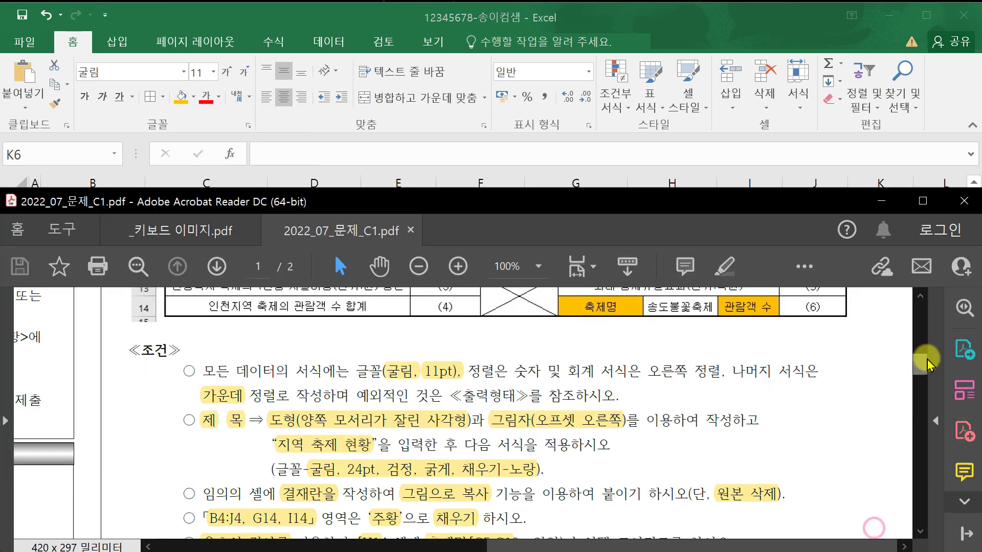
pyautogui.scroll(5, 923, 348)
pyautogui.scroll(-1, 801, 388)
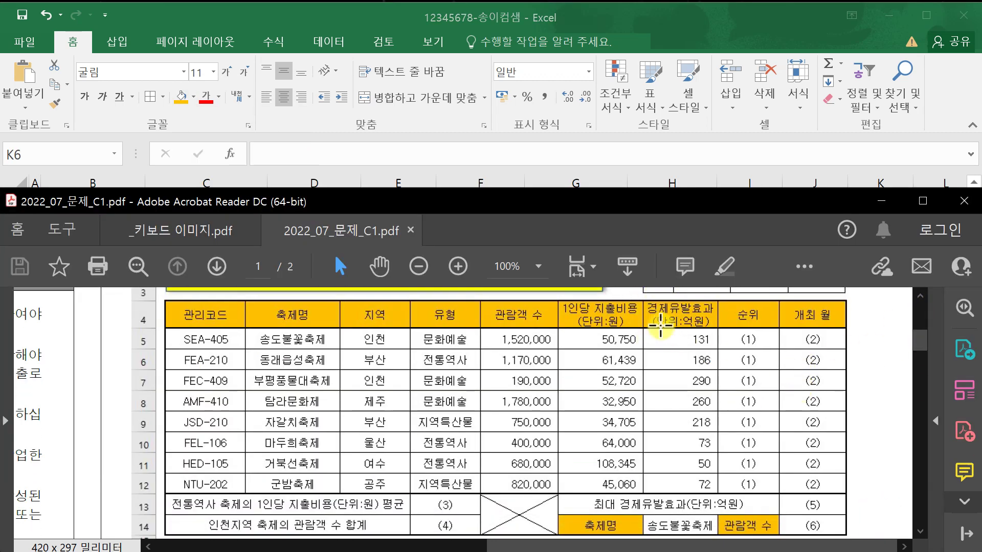
pyautogui.click(684, 16)
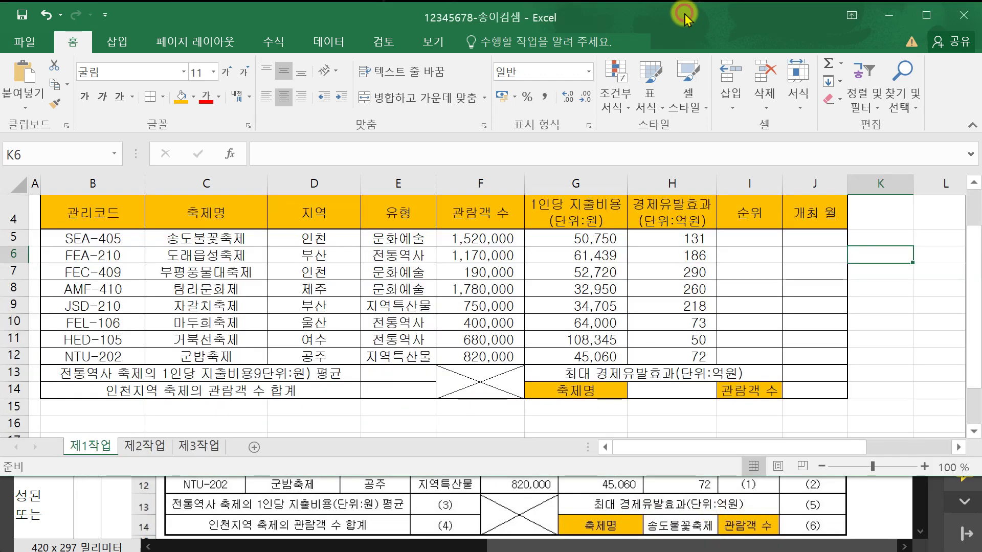
pyautogui.click(855, 494)
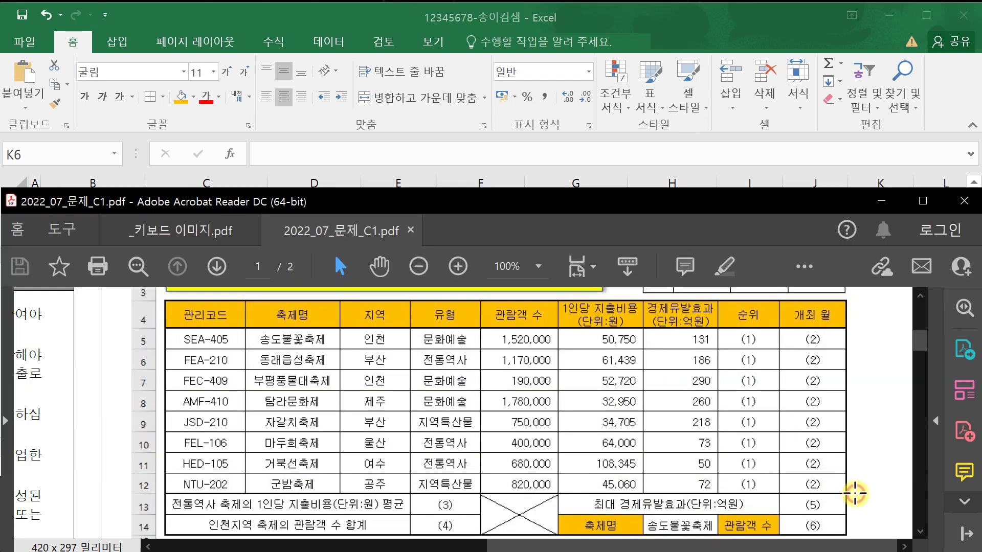
pyautogui.click(915, 492)
pyautogui.scroll(-1, 716, 467)
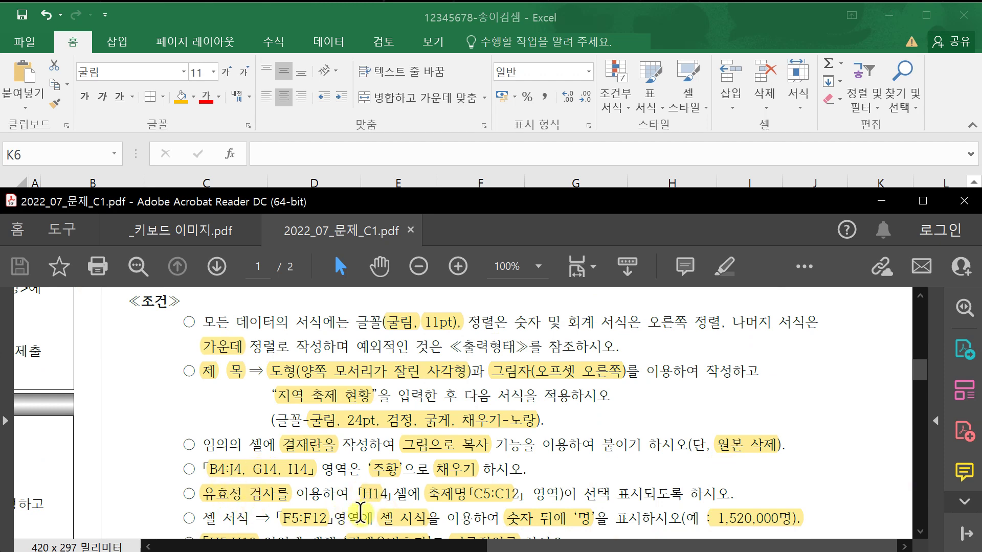
pyautogui.scroll(1, 481, 495)
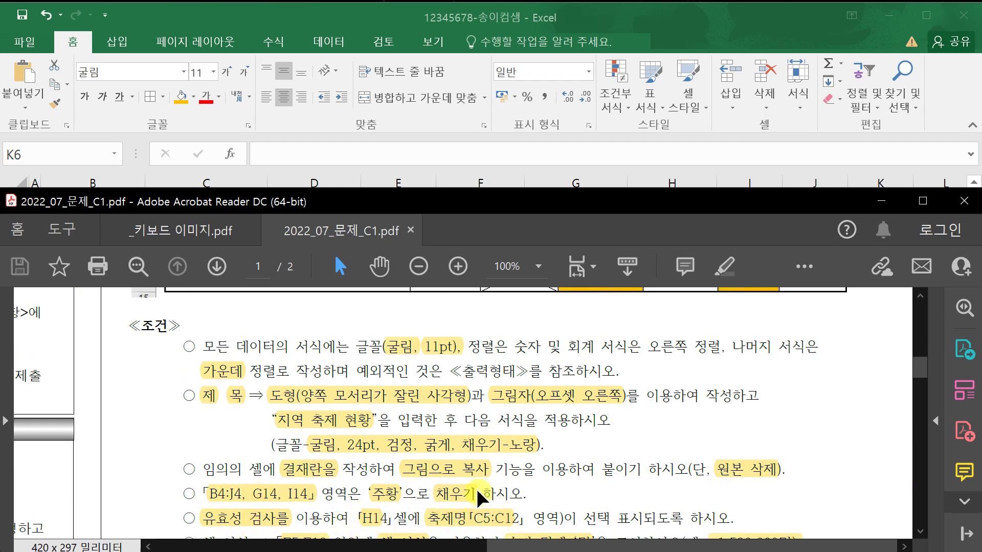
pyautogui.click(454, 12)
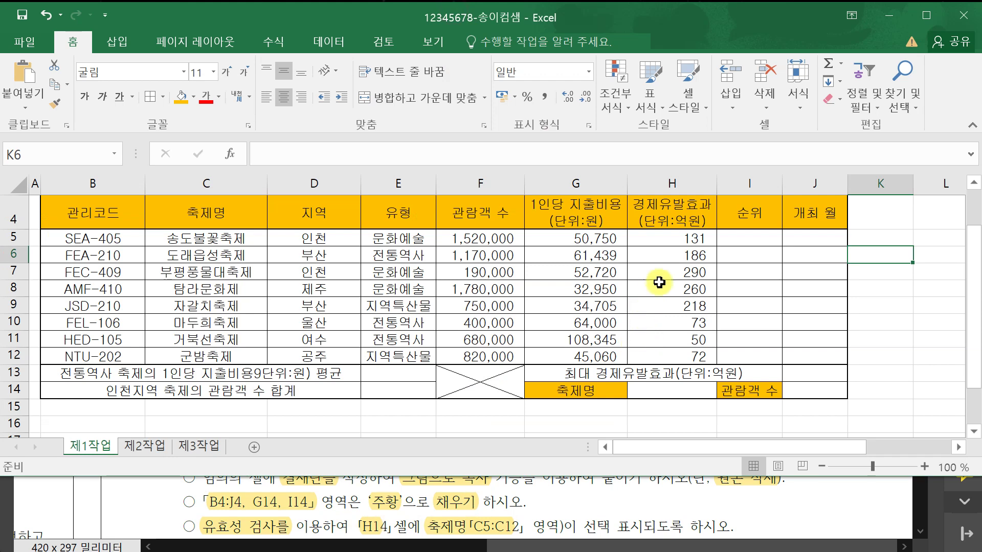
# - Apply list (목록) data validation to H14, using the festival names in C5:C12 as the source
pyautogui.click(672, 392)
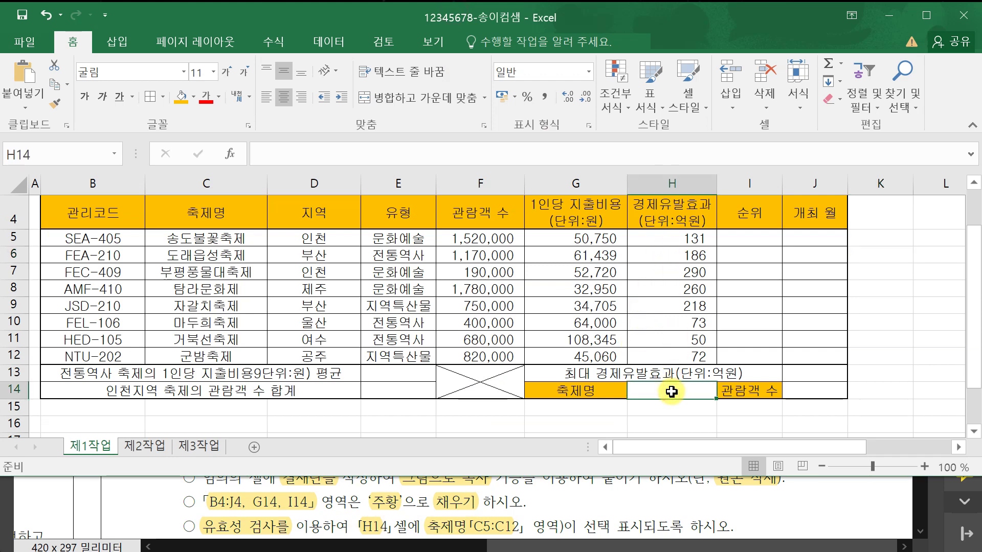
pyautogui.click(251, 245)
pyautogui.moveTo(251, 246); pyautogui.dragTo(239, 353)
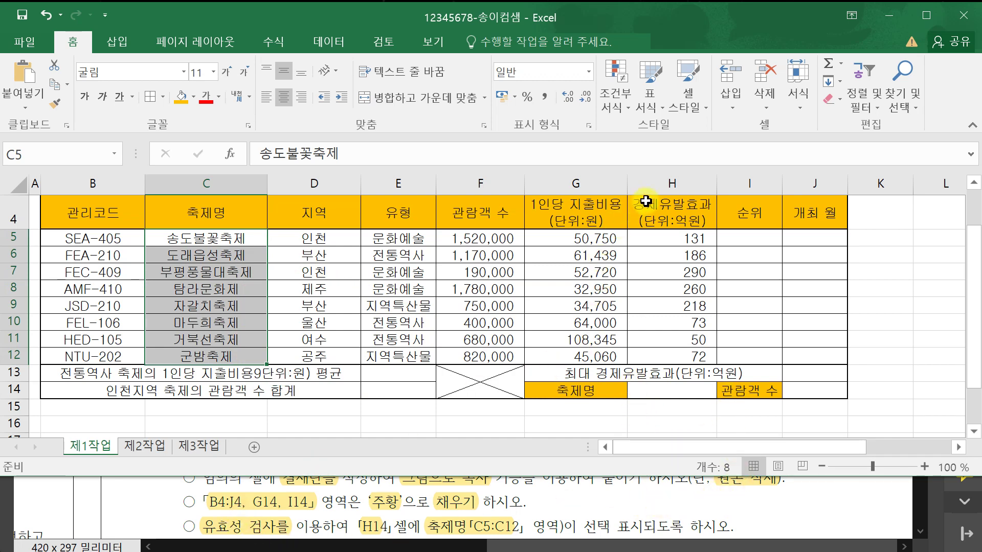
pyautogui.click(668, 389)
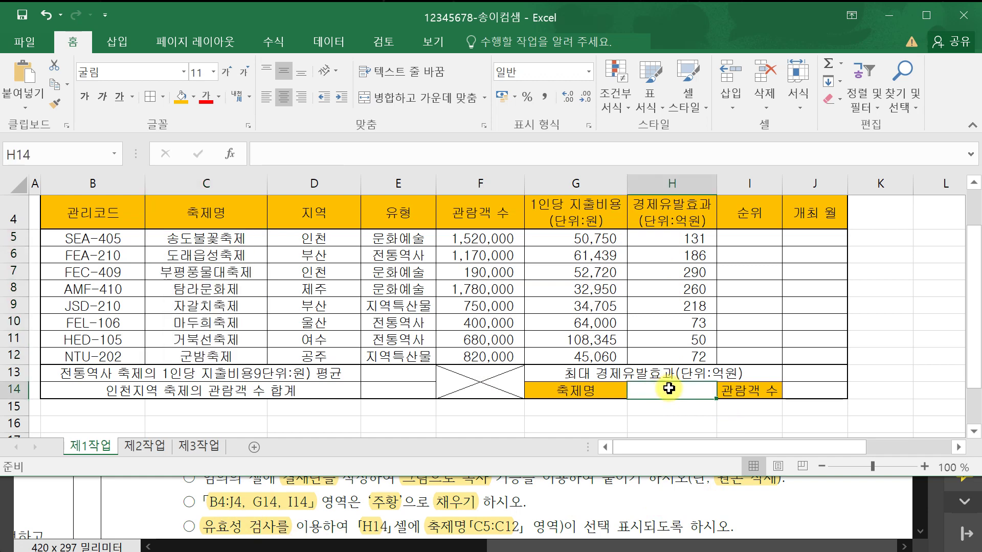
pyautogui.click(329, 40)
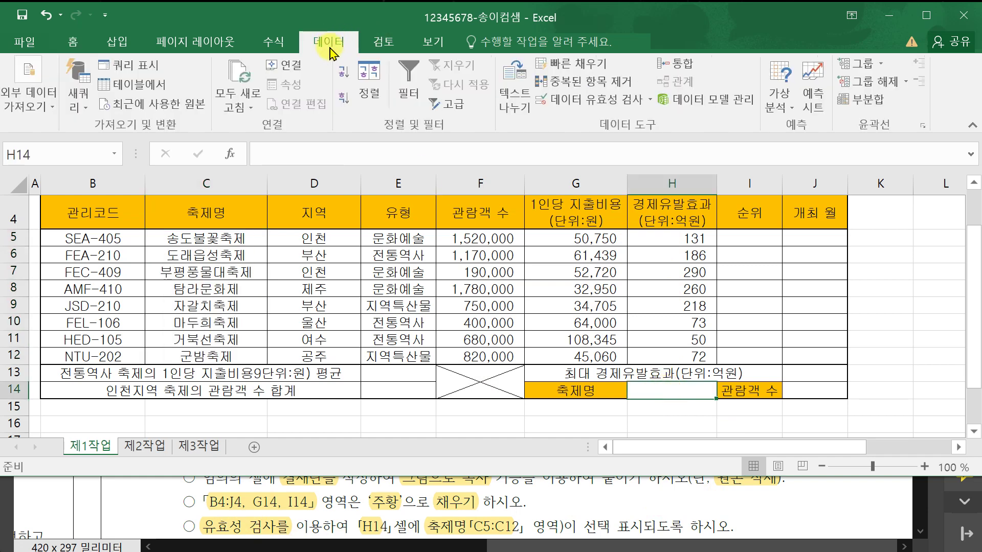
pyautogui.click(592, 101)
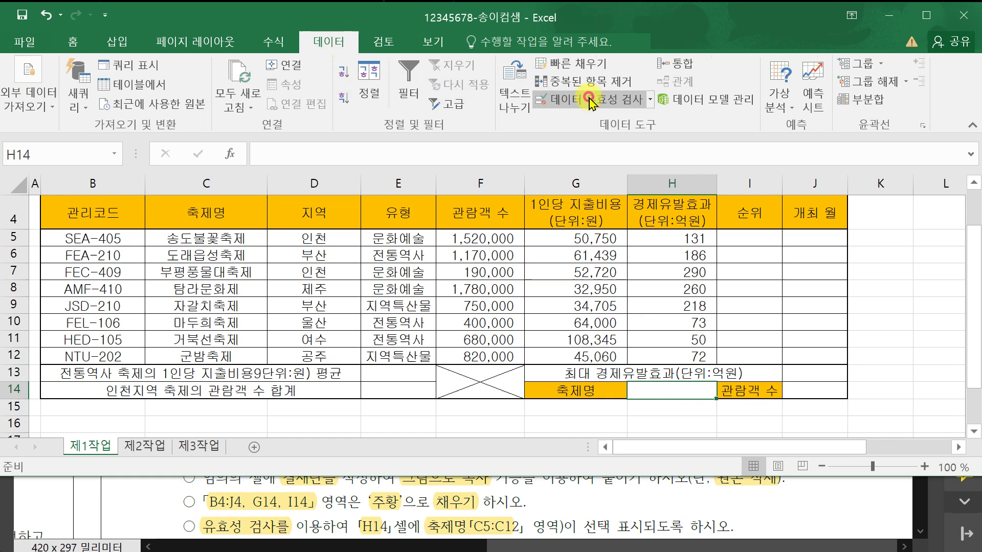
pyautogui.click(275, 206)
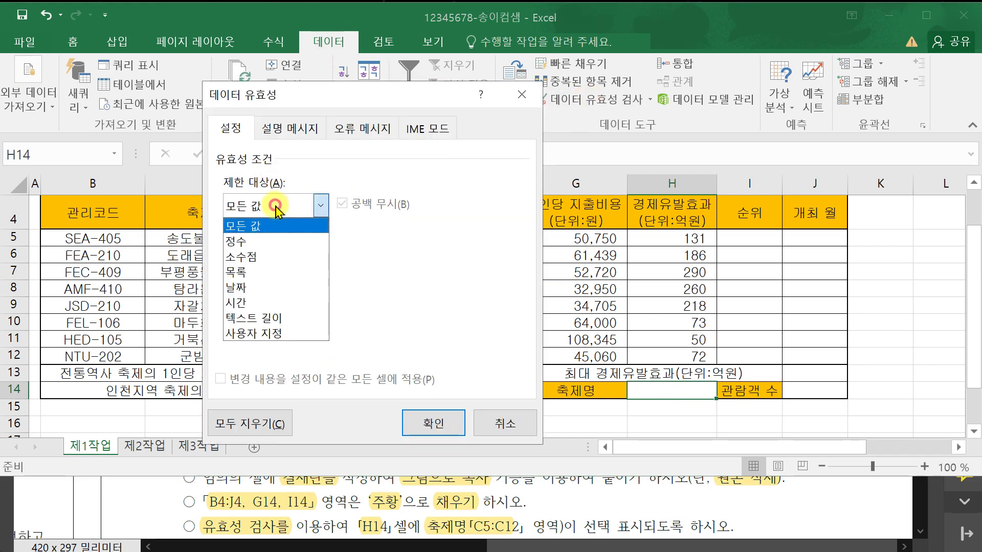
pyautogui.click(265, 273)
pyautogui.moveTo(322, 94); pyautogui.dragTo(718, 39)
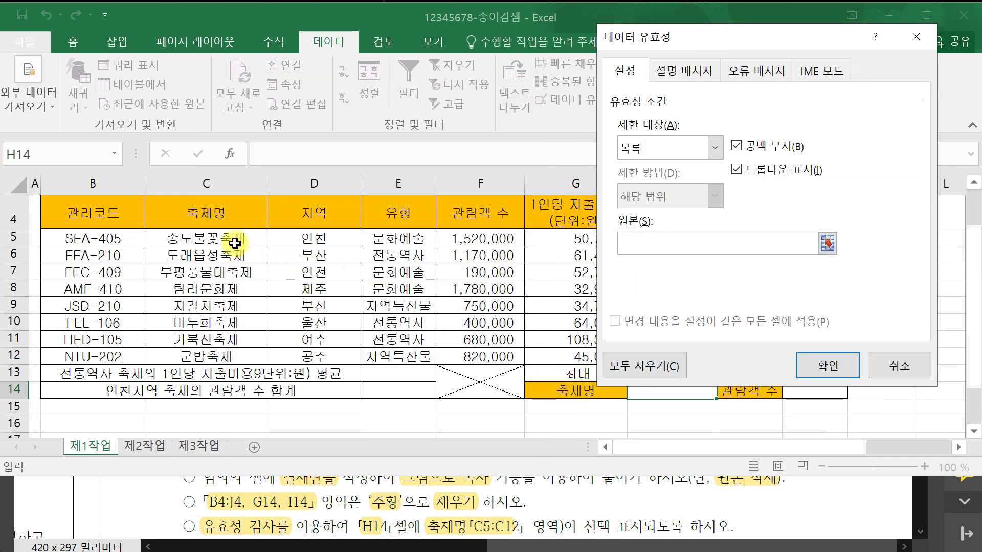
pyautogui.moveTo(247, 241); pyautogui.dragTo(247, 362)
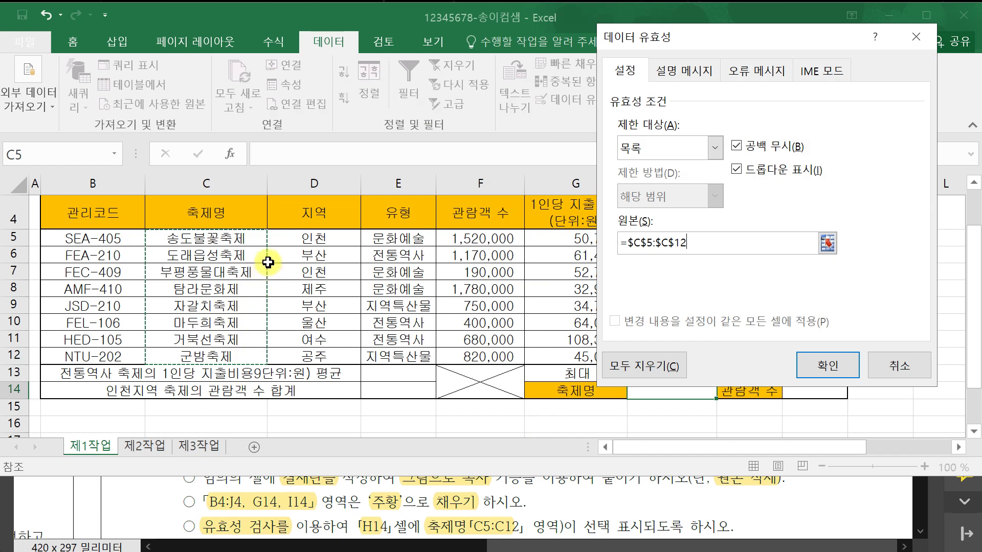
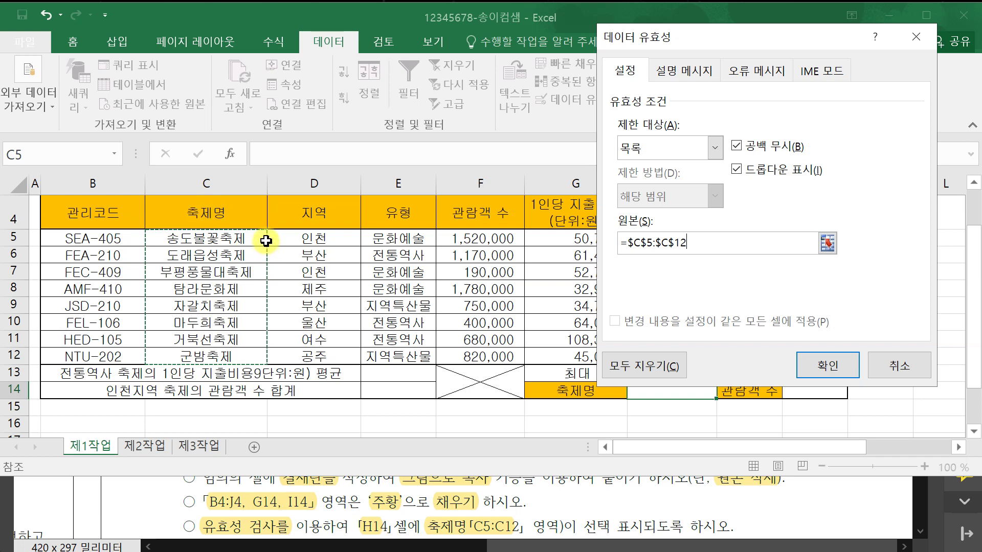
pyautogui.click(810, 365)
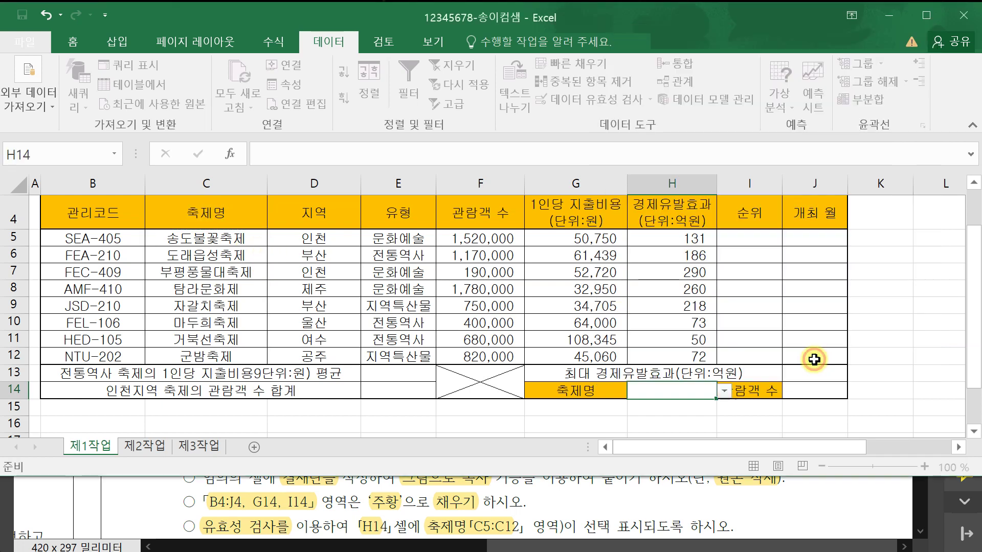
# - Test H14's dropdown list by choosing 송도불꽃축제 and switching the selection to 도래읍성축제
pyautogui.click(724, 392)
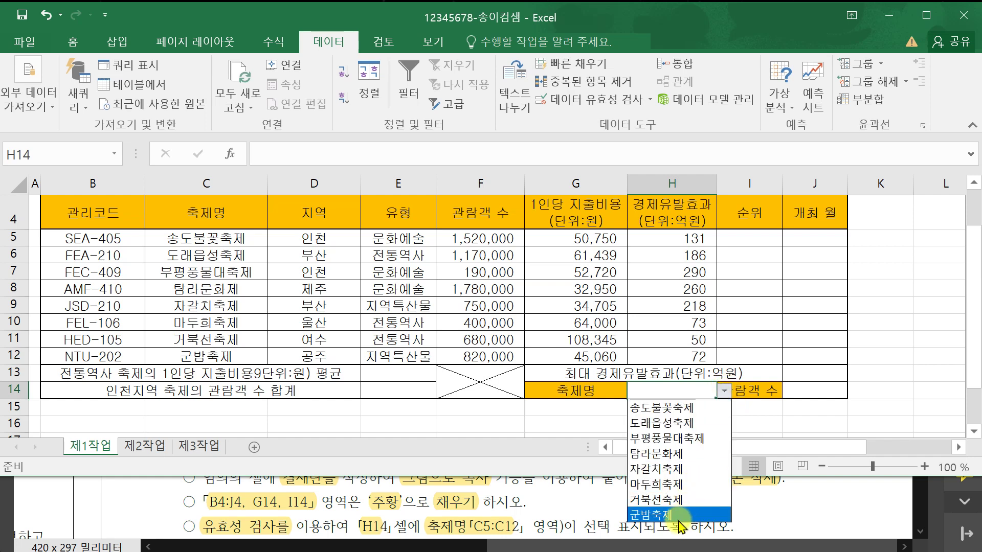
pyautogui.click(681, 409)
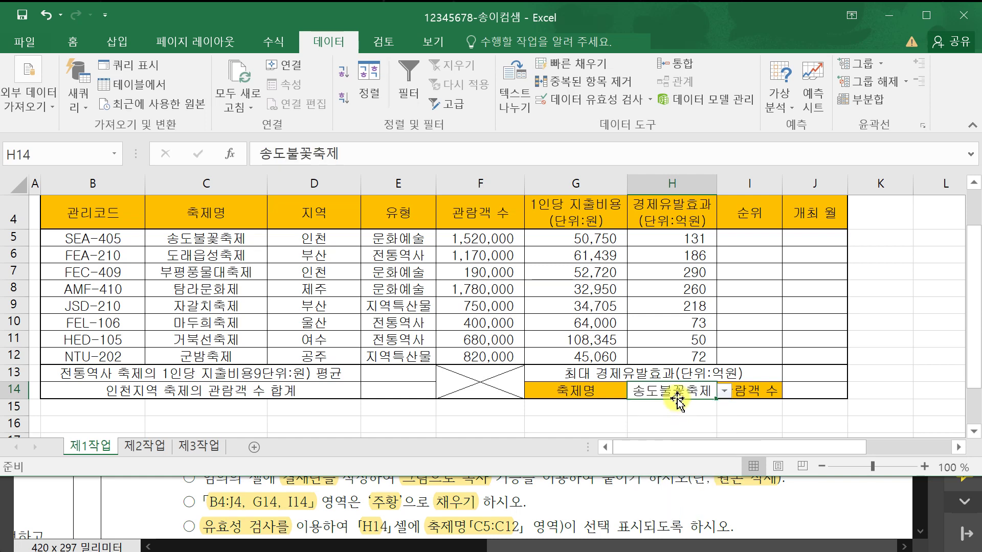
pyautogui.click(725, 391)
pyautogui.click(682, 423)
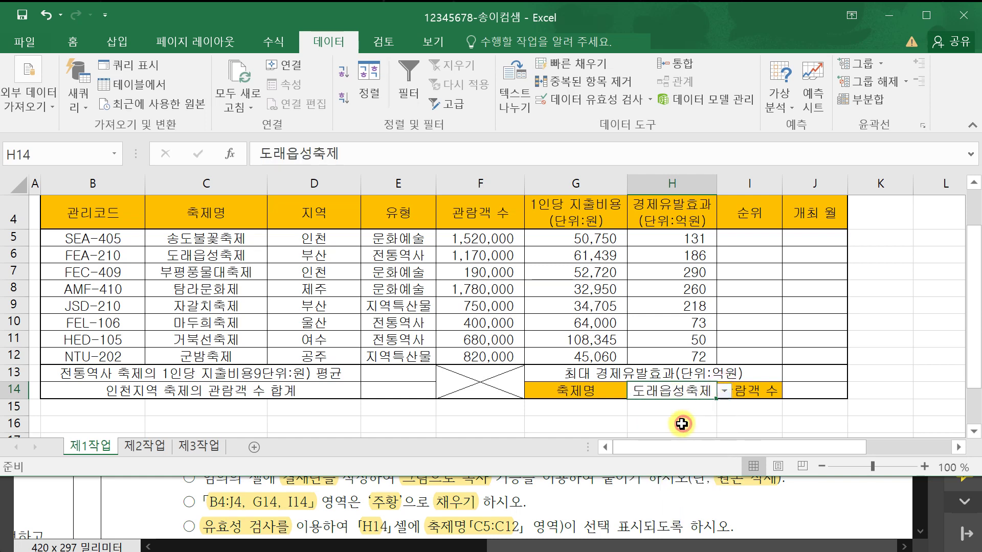
# - Test H14's dropdown list by choosing 군밤축제 and switching the selection back to 송도불꽃축제
pyautogui.click(724, 392)
pyautogui.click(660, 516)
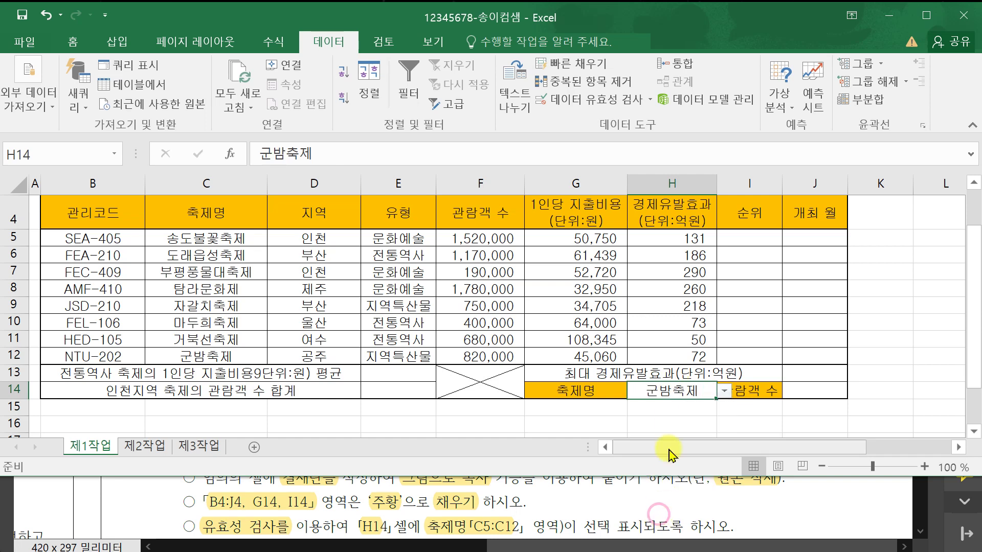
pyautogui.click(725, 391)
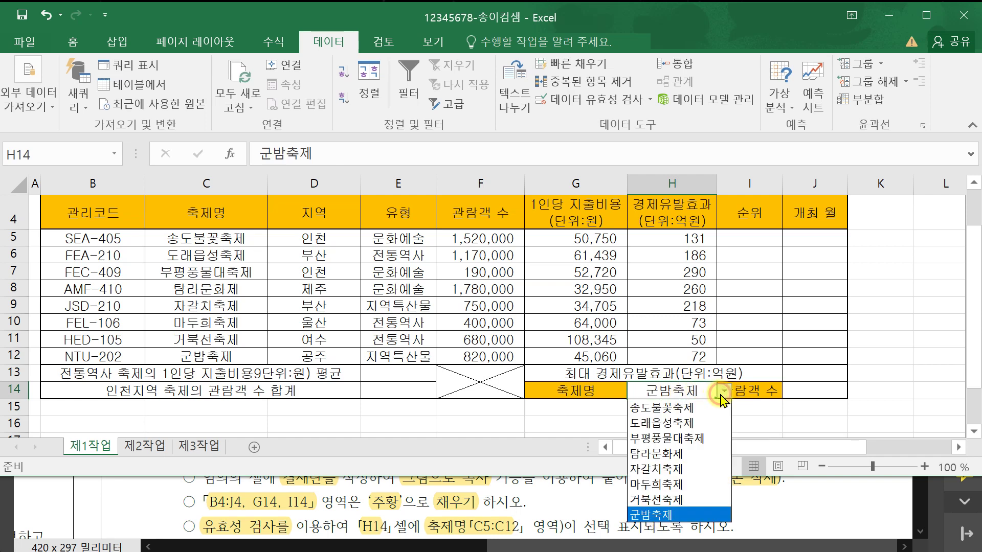
pyautogui.click(702, 405)
pyautogui.click(755, 424)
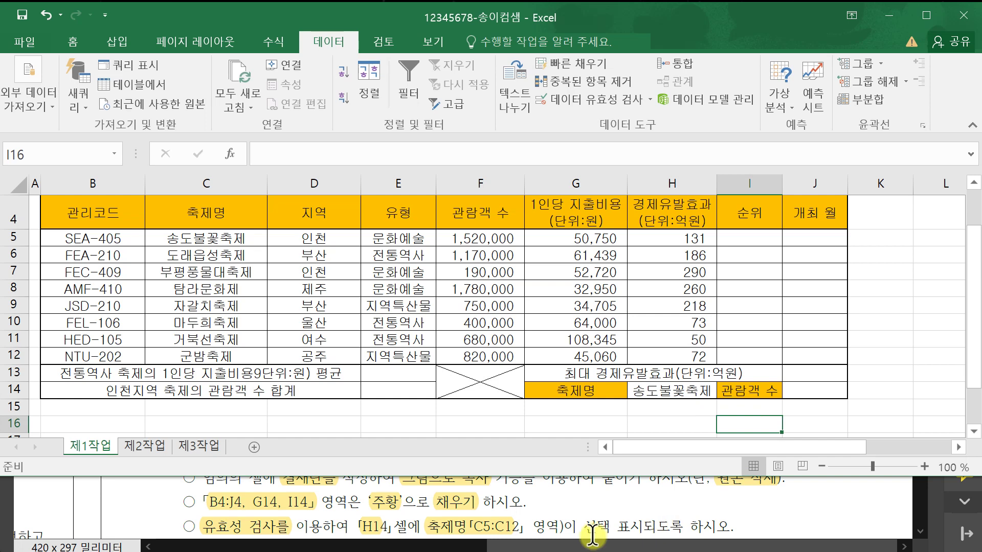
# - Open the cell formatting of F5:F12 at the custom number formats (사용자 지정), following the PDF's cell format condition
pyautogui.click(914, 537)
pyautogui.scroll(-2, 913, 537)
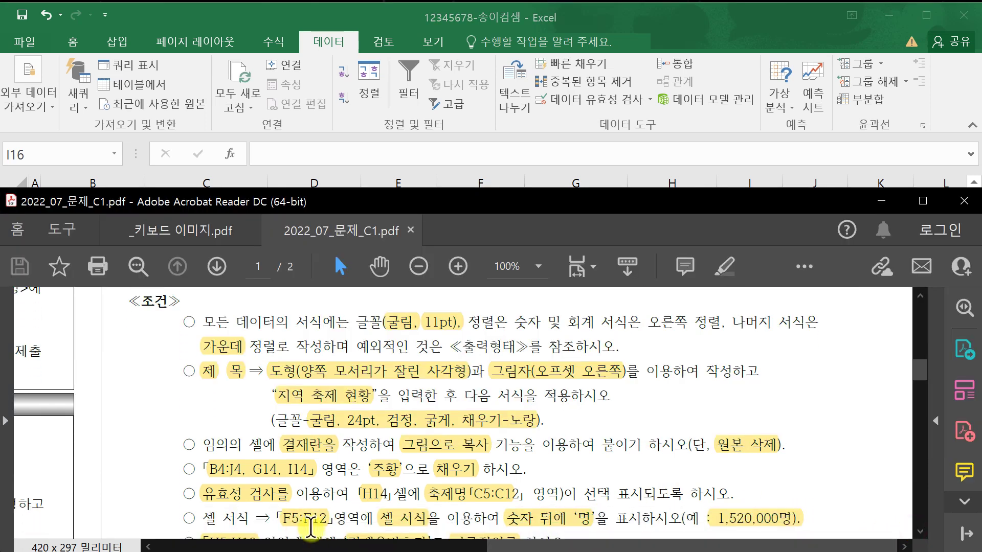
pyautogui.click(525, 14)
pyautogui.moveTo(483, 238); pyautogui.dragTo(485, 353)
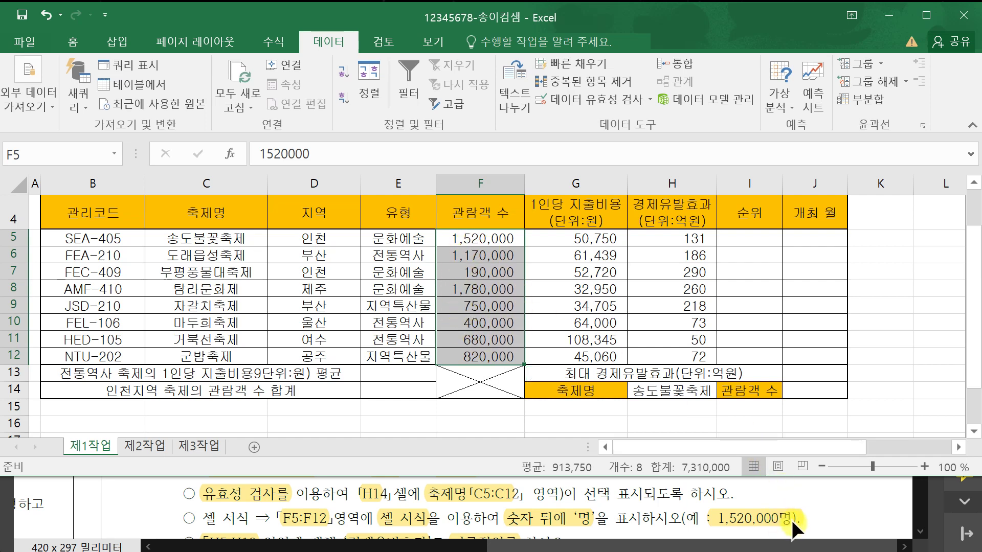
pyautogui.rightClick(499, 323)
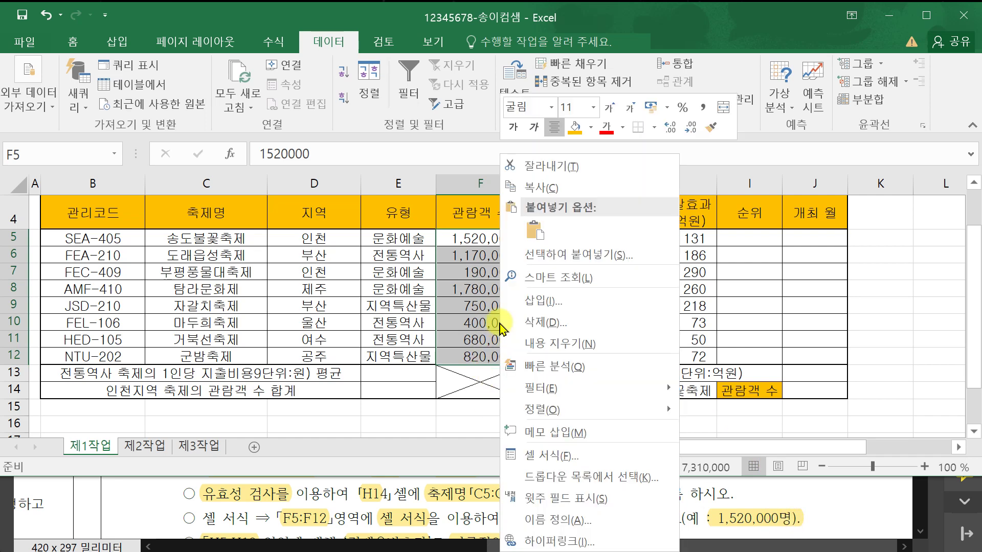
pyautogui.click(568, 455)
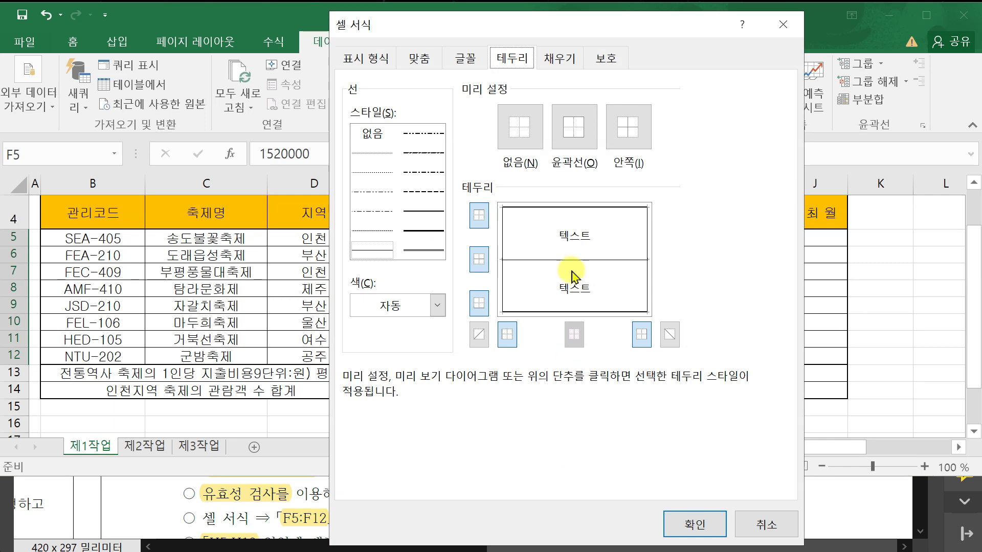
pyautogui.moveTo(572, 34); pyautogui.dragTo(281, 32)
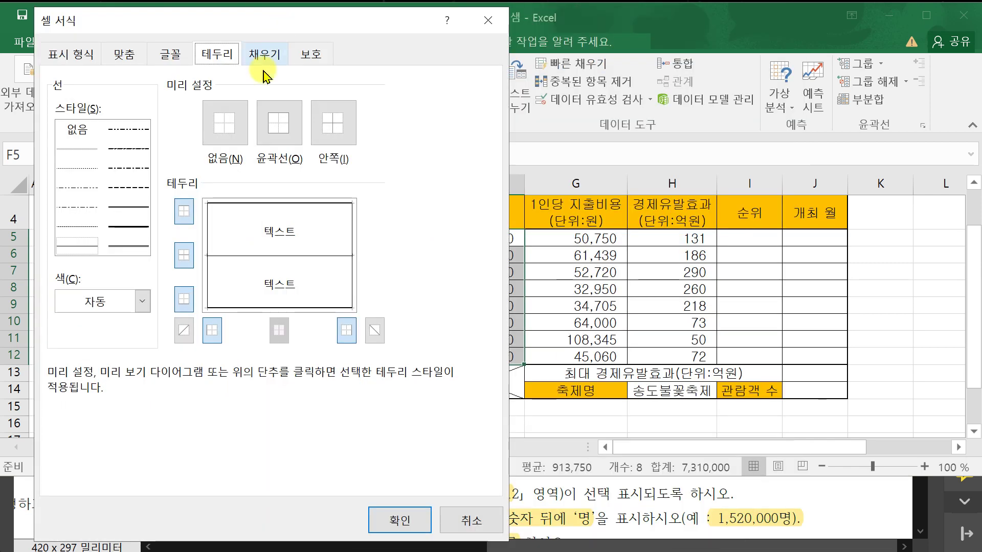
pyautogui.click(73, 55)
pyautogui.click(84, 275)
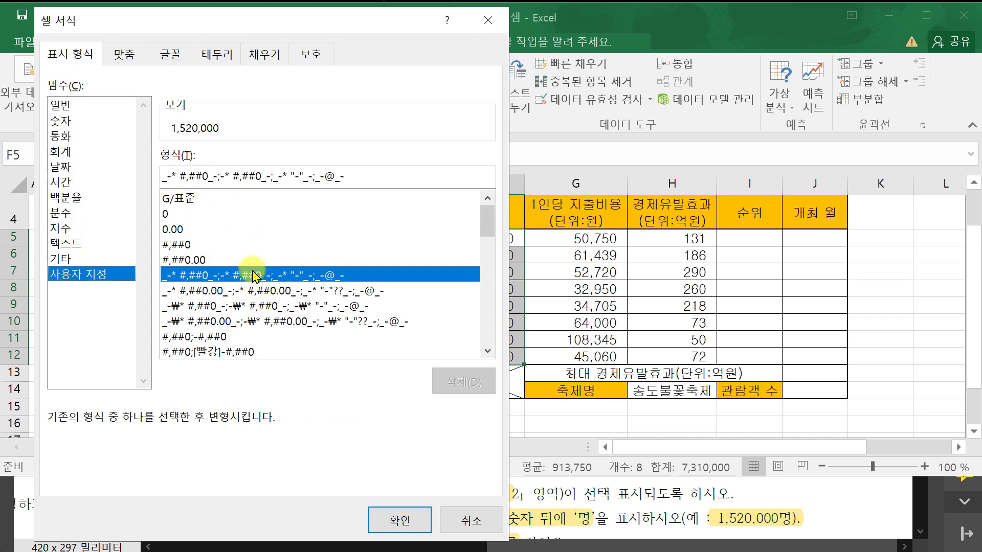
# - Preview the custom number formats 0, 0.00, #,##0 and #,##0.00 on the sample value
pyautogui.click(172, 214)
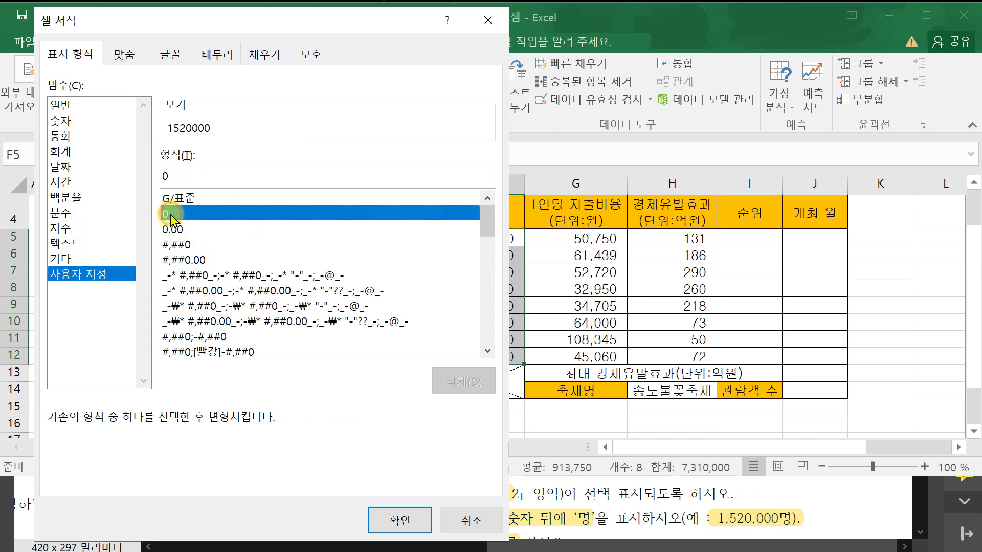
pyautogui.click(178, 230)
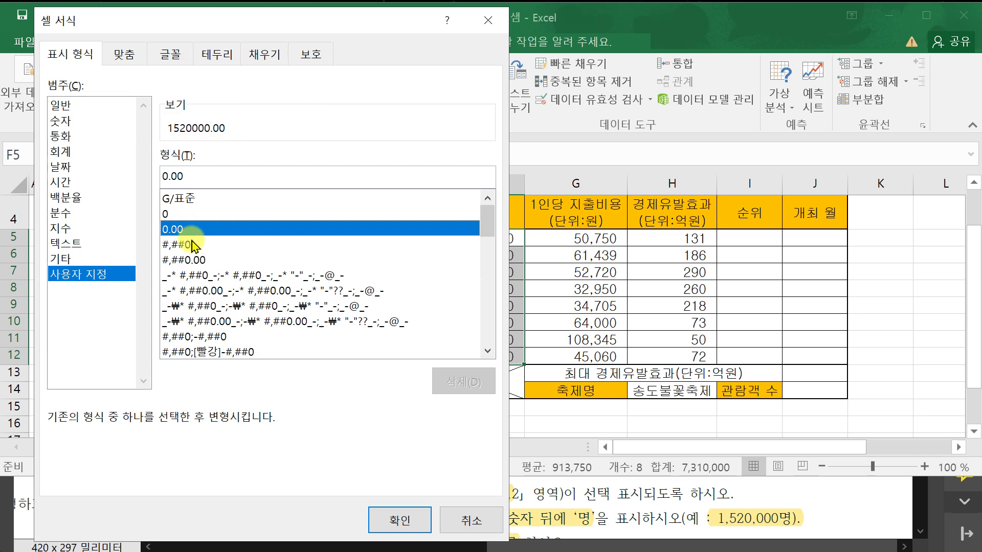
pyautogui.click(188, 246)
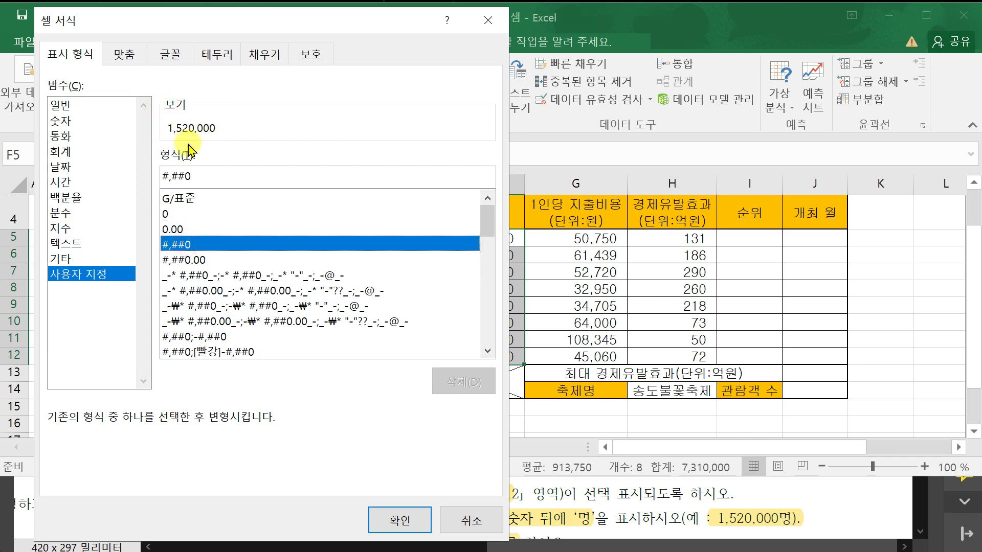
pyautogui.click(184, 259)
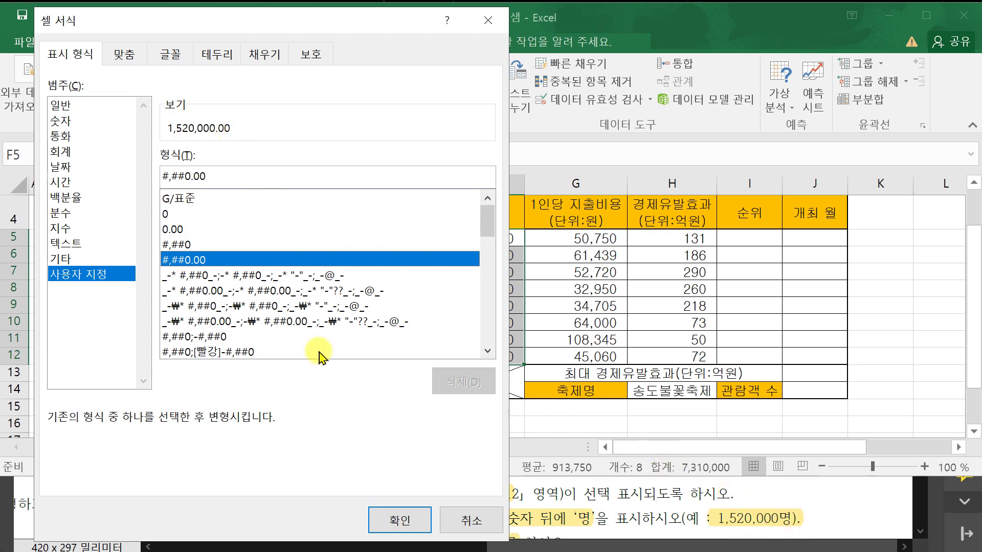
# - Apply the custom number format #,##0"명" to F5:F12 and right-align the cells
pyautogui.click(176, 245)
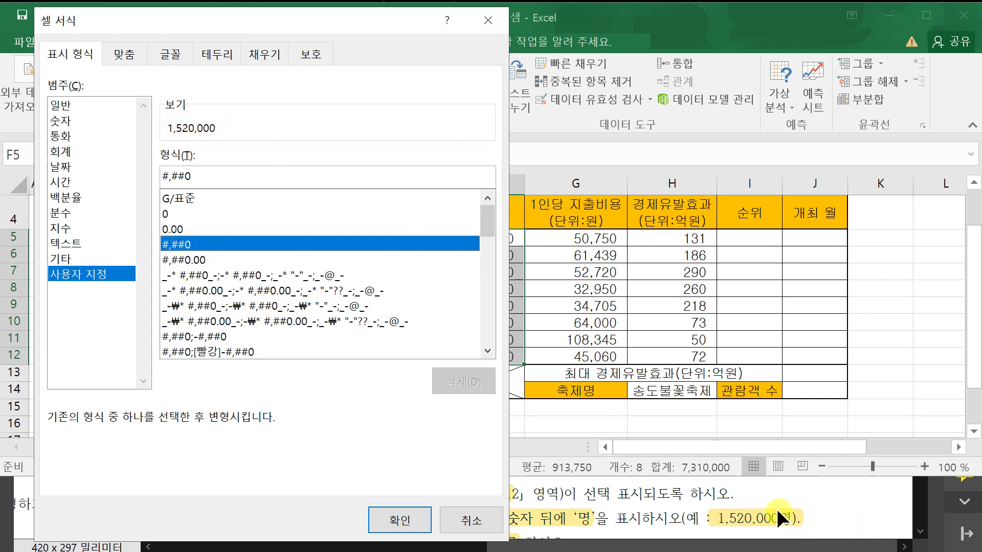
pyautogui.click(223, 177)
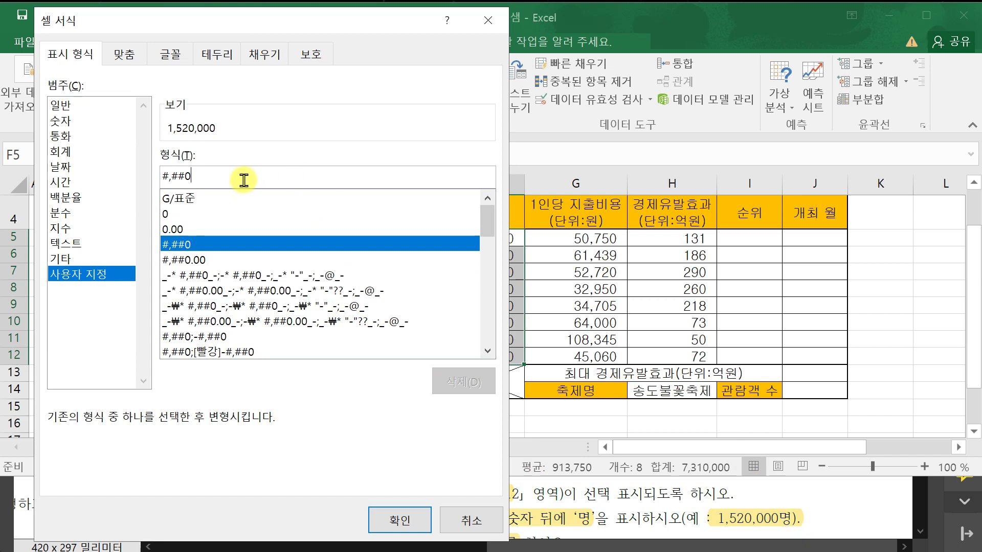
pyautogui.write('"명')
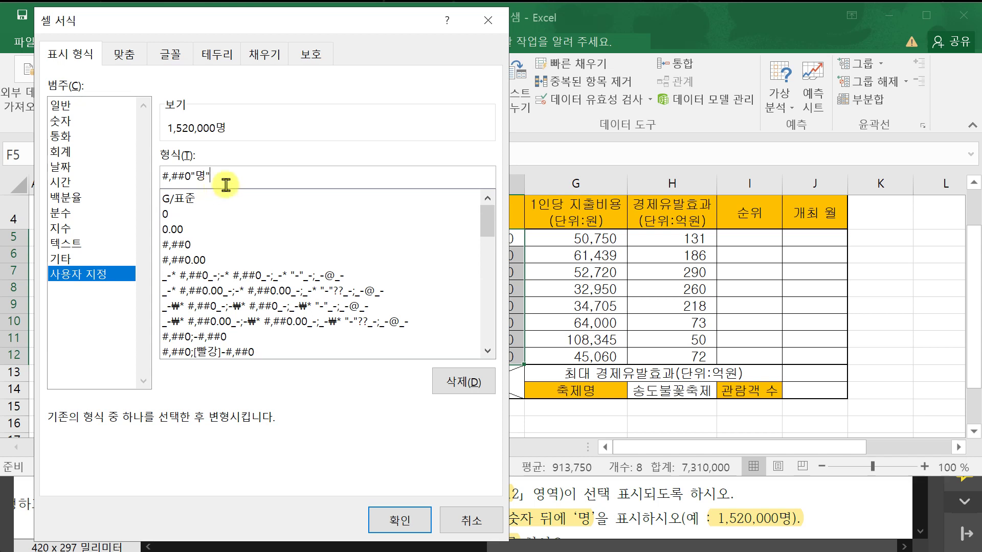
pyautogui.moveTo(191, 177); pyautogui.dragTo(222, 176)
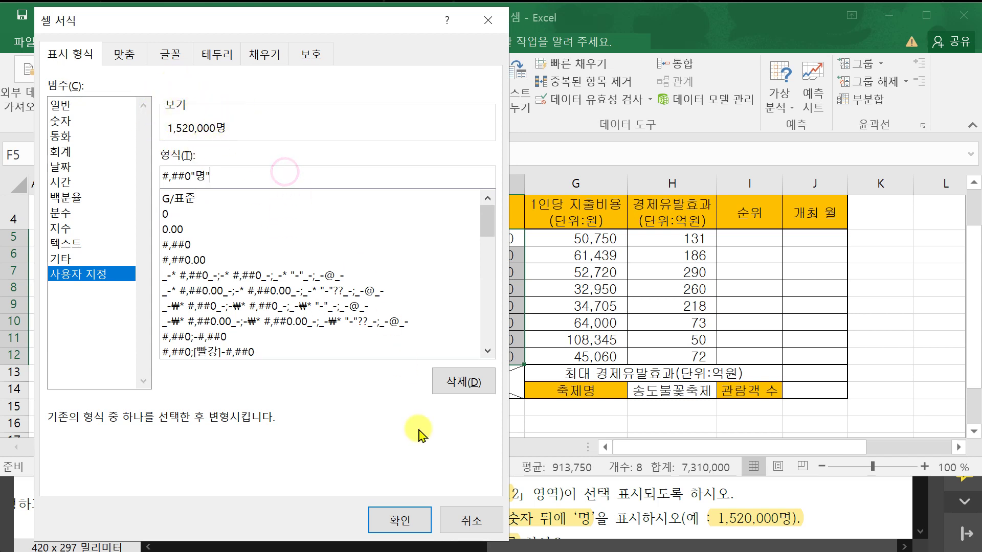
pyautogui.click(400, 521)
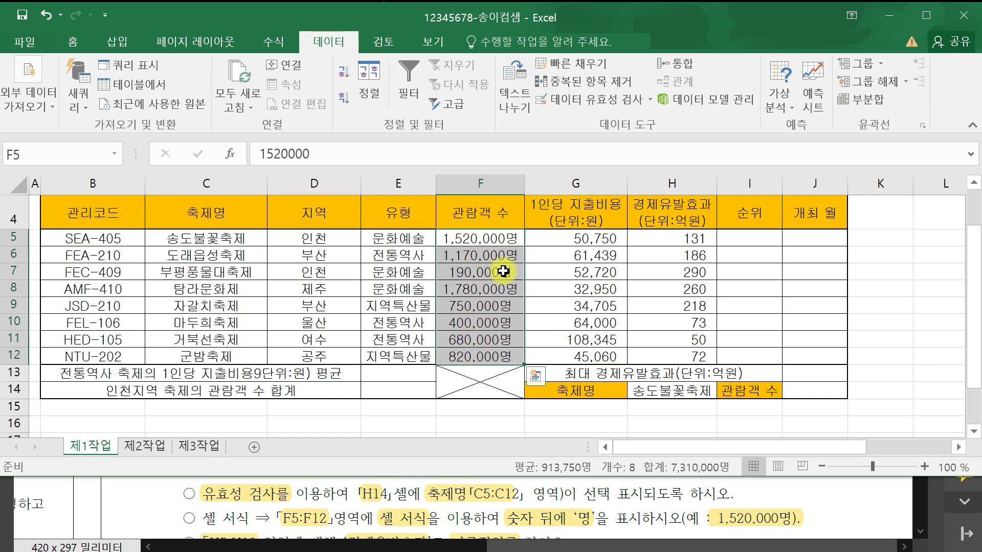
pyautogui.click(73, 40)
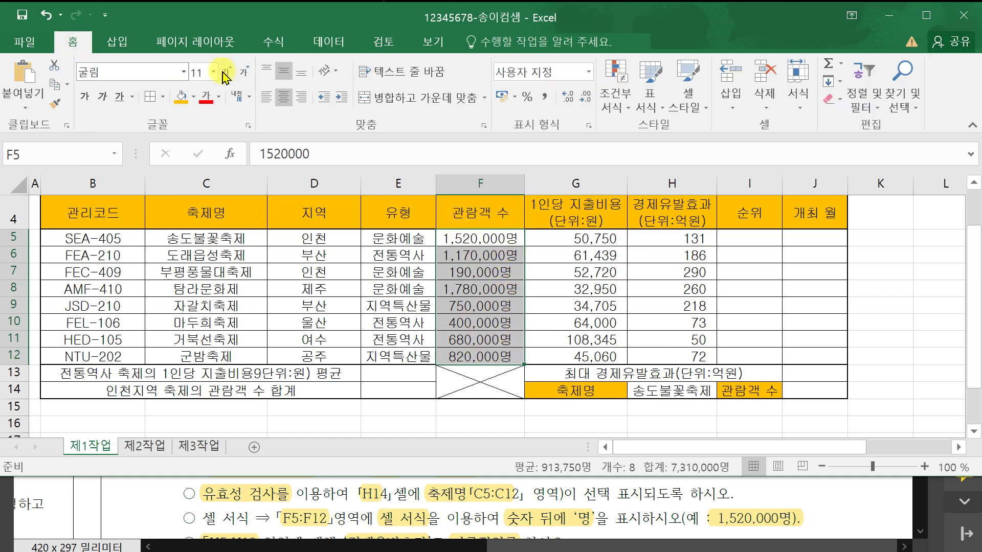
pyautogui.click(302, 102)
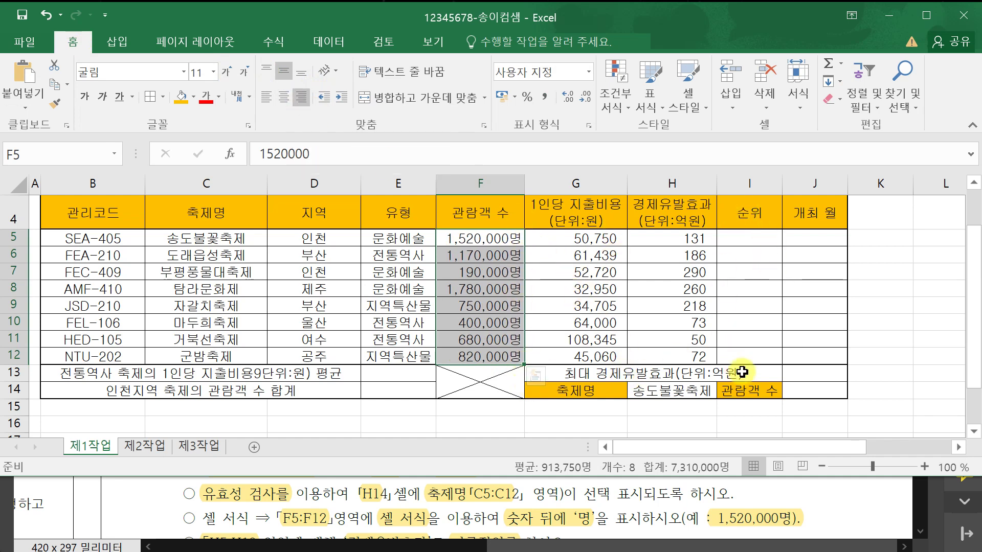
# - Define the name 경제유발효과 for H5:H12, following the PDF's condition, and reselect the range to check the name
pyautogui.click(842, 520)
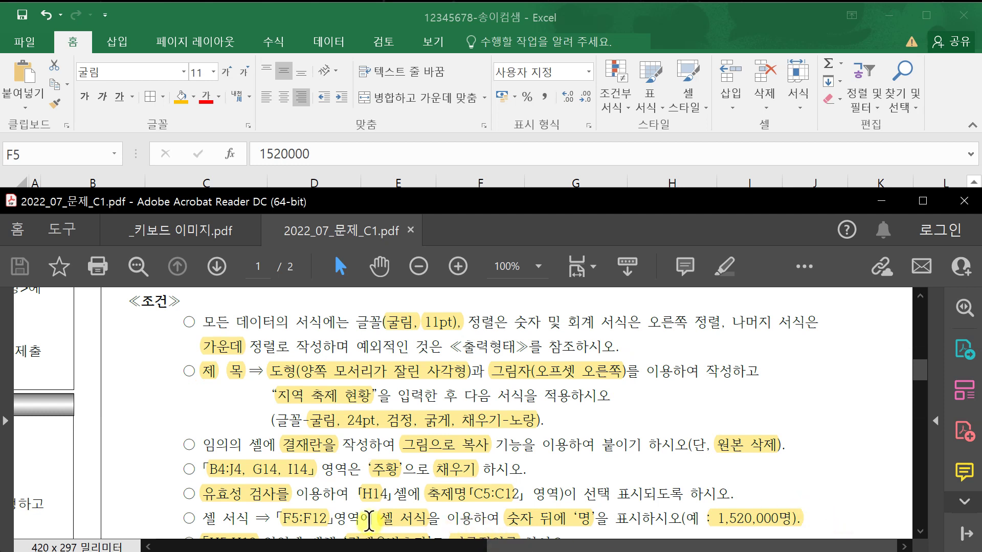
pyautogui.scroll(-1, 394, 516)
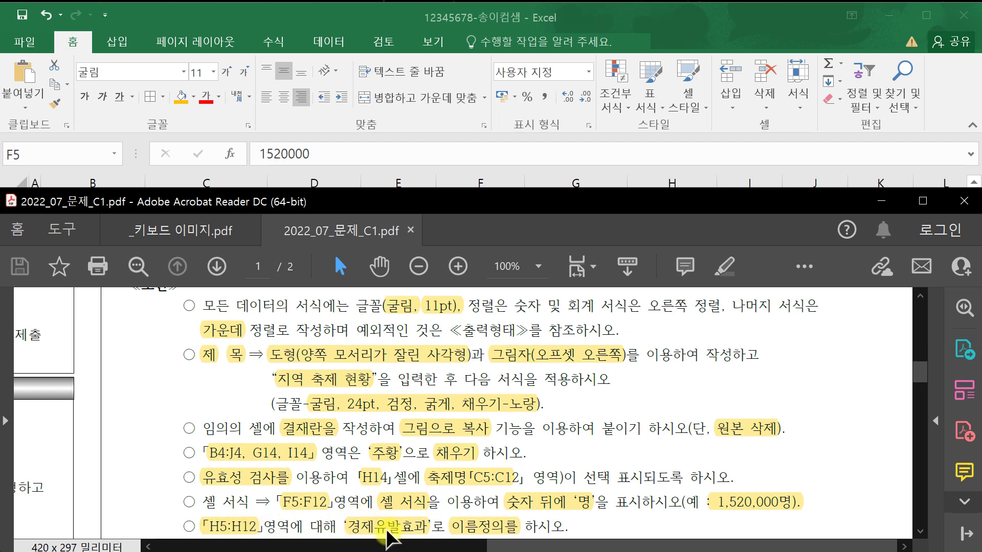
pyautogui.click(450, 10)
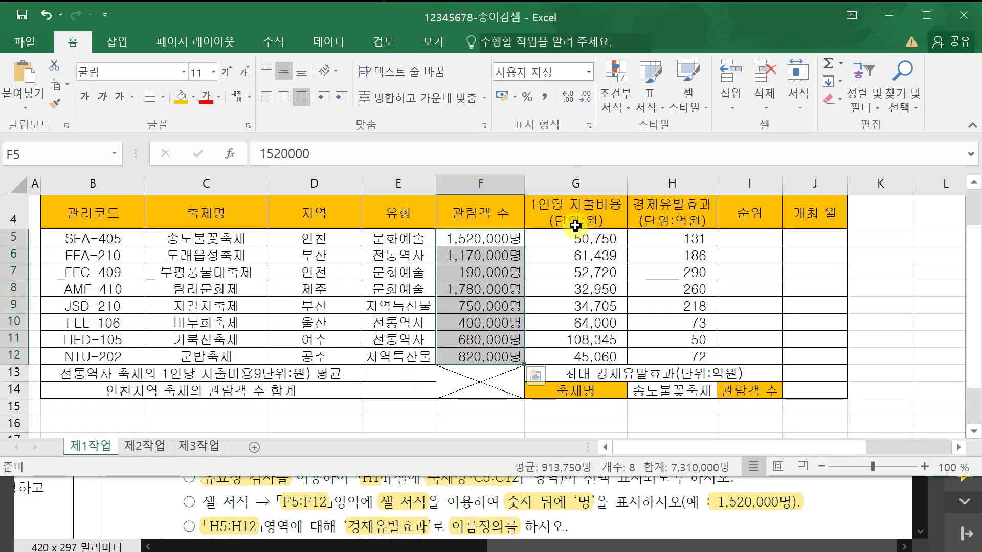
pyautogui.moveTo(682, 240); pyautogui.dragTo(679, 362)
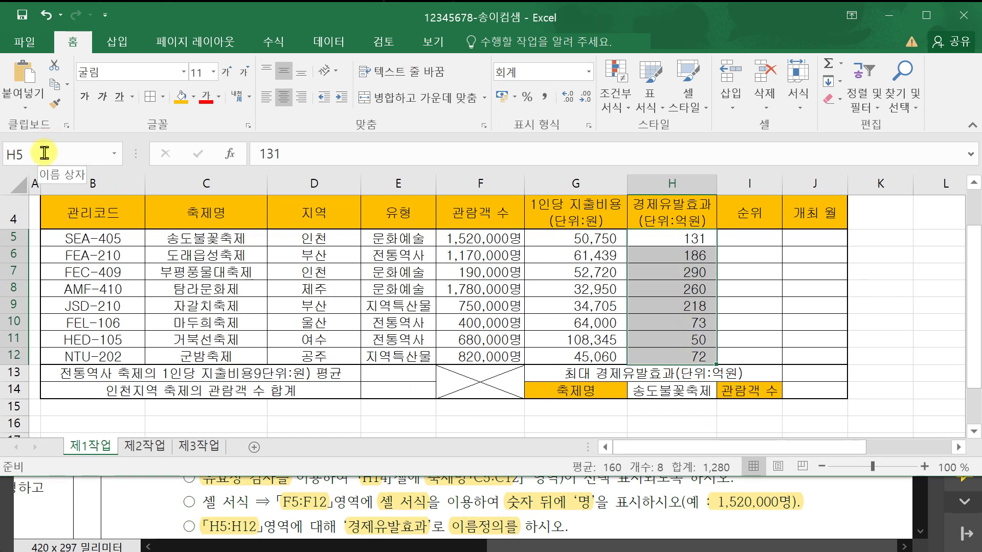
pyautogui.click(44, 153)
pyautogui.write('겨ㅇㅈ유발효과')
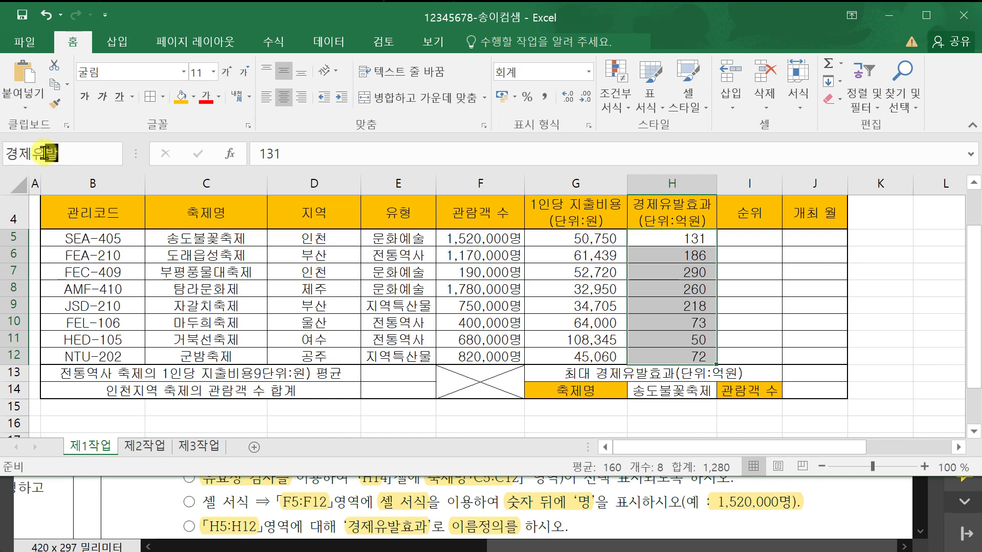
pyautogui.press('Return')
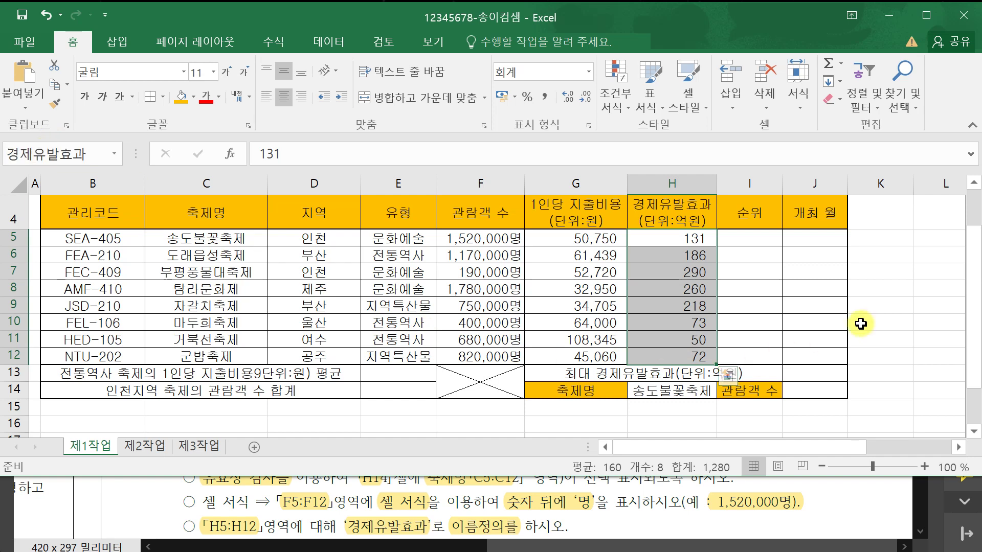
pyautogui.click(938, 259)
pyautogui.moveTo(689, 237); pyautogui.dragTo(693, 353)
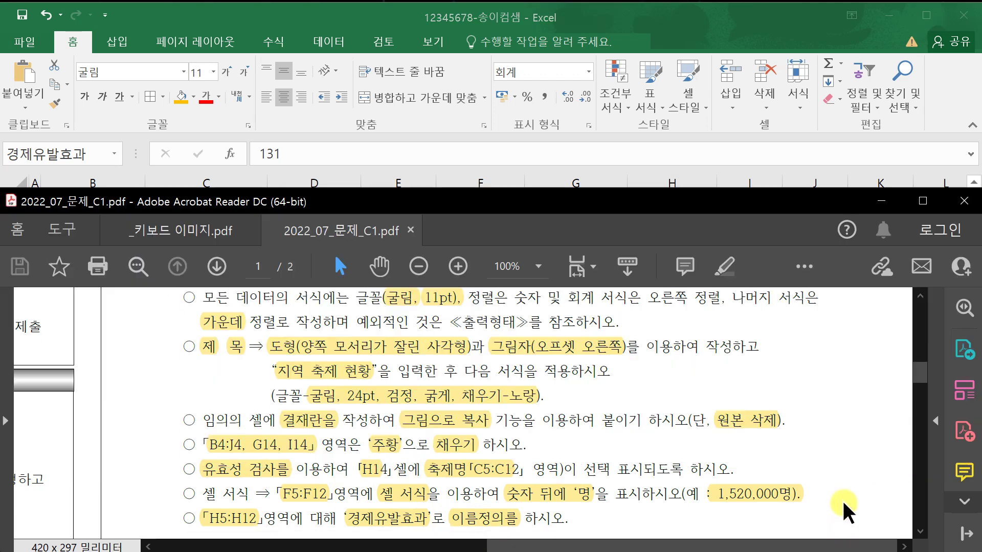
# - Start a new conditional formatting rule for B5:J12 that uses a formula, following condition (7) in the exam PDF
pyautogui.click(841, 499)
pyautogui.scroll(-2, 842, 500)
pyautogui.scroll(3, 847, 496)
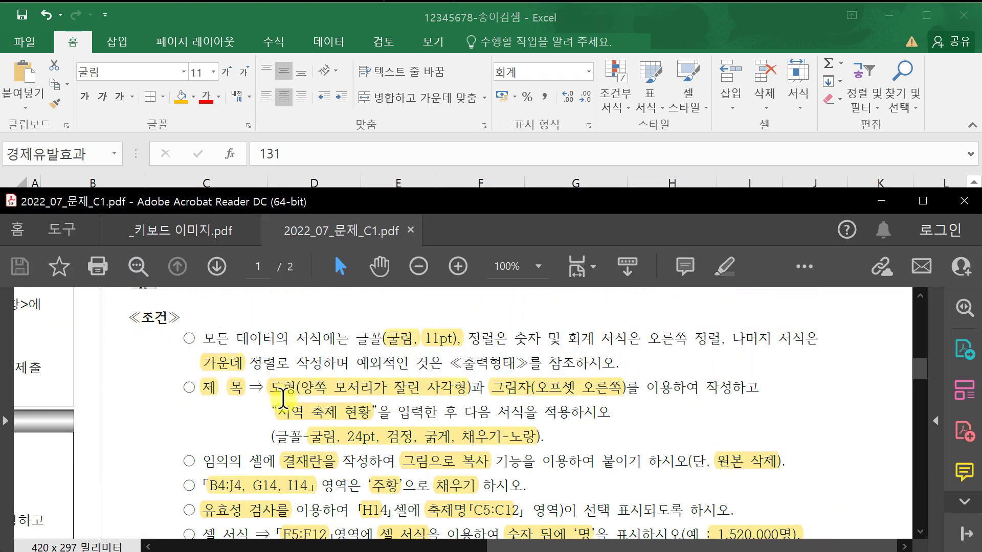
pyautogui.scroll(-4, 286, 402)
pyautogui.scroll(-10, 295, 403)
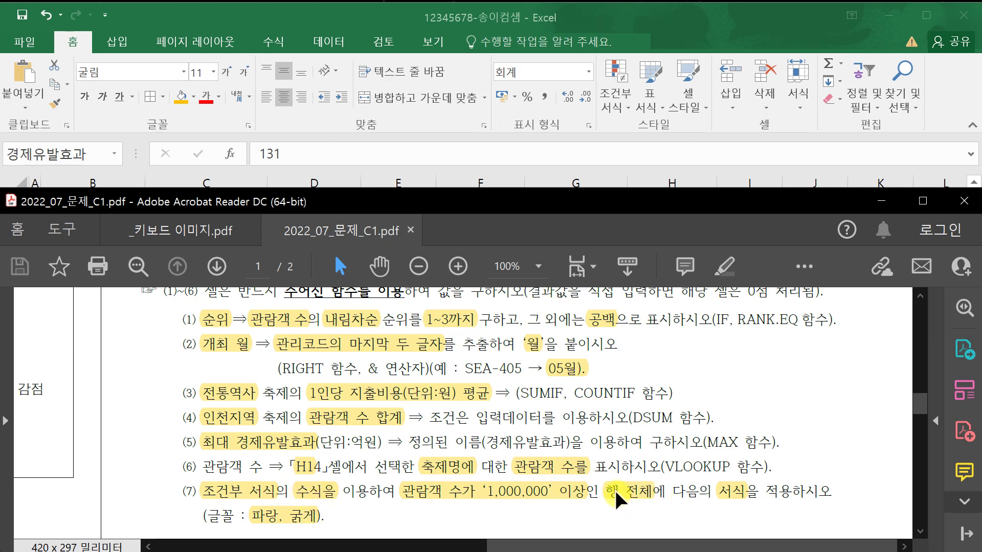
pyautogui.click(463, 15)
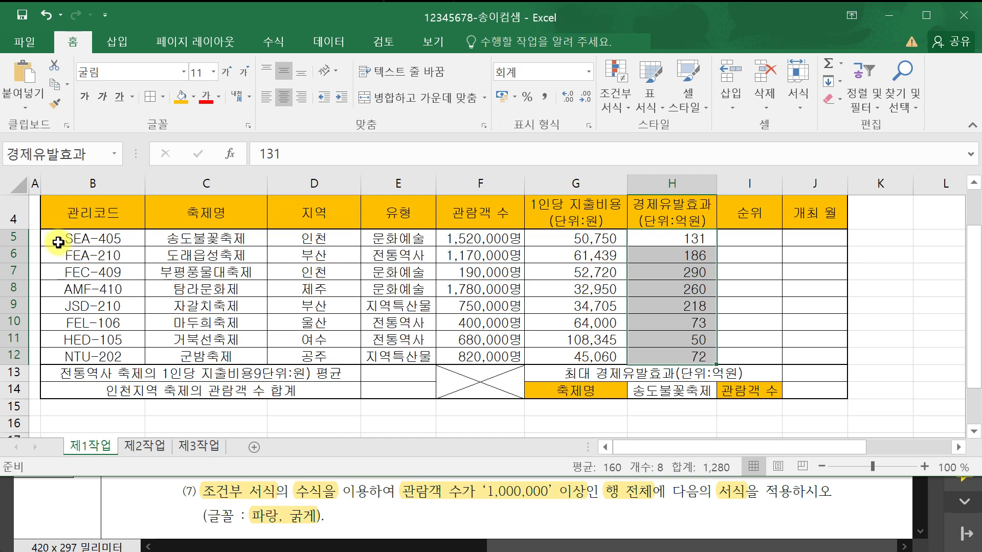
pyautogui.moveTo(58, 241); pyautogui.dragTo(802, 353)
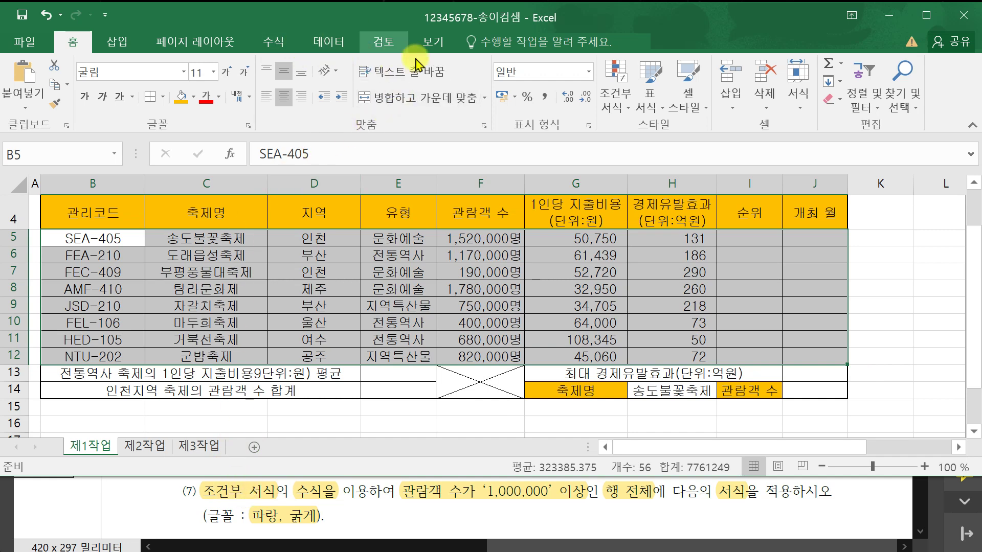
pyautogui.click(616, 108)
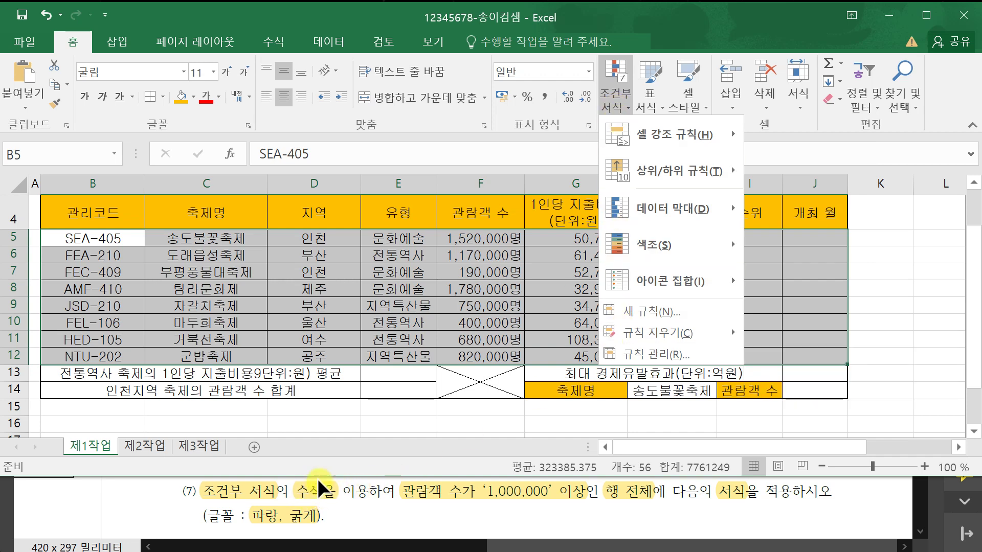
pyautogui.click(712, 313)
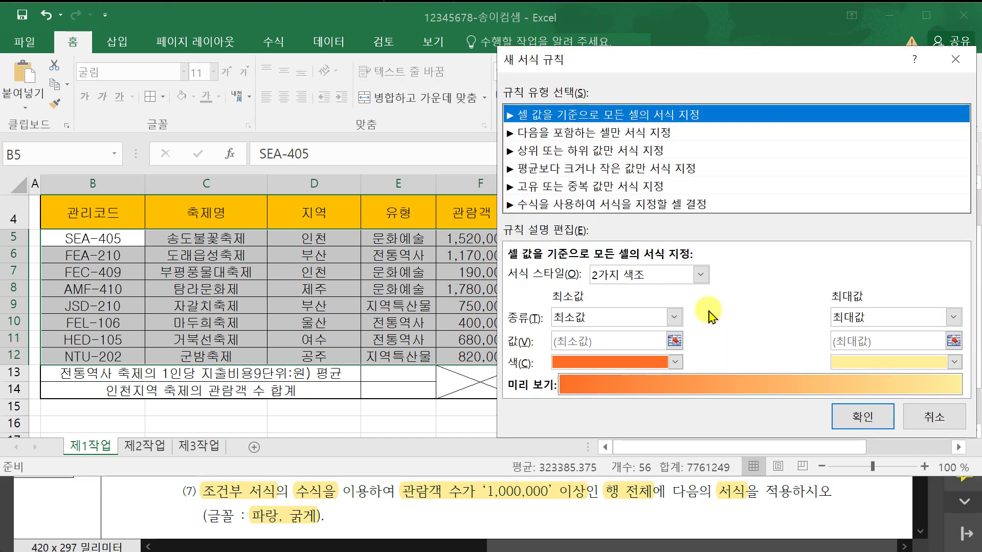
pyautogui.click(558, 207)
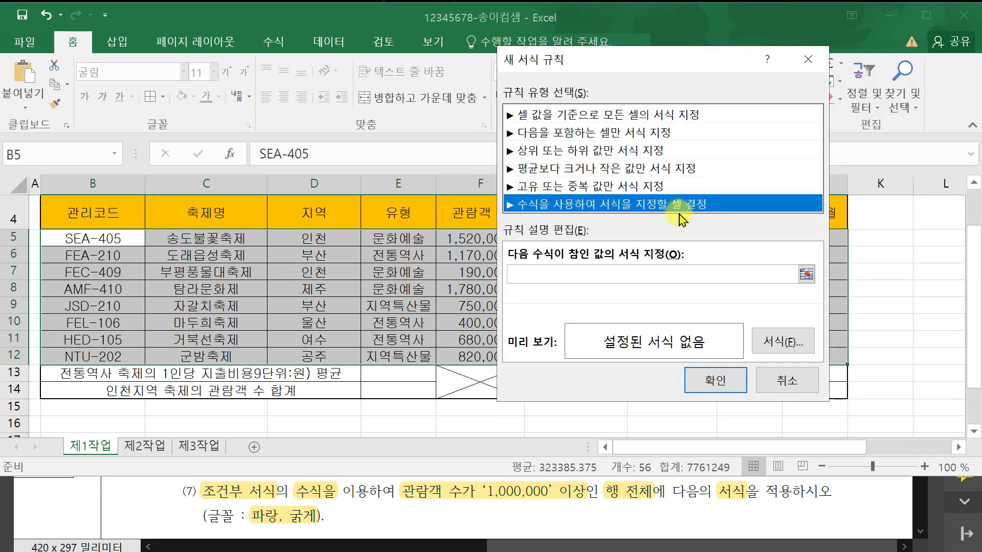
# - Enter the rule formula =$F5>=1000000, referring to the visitor count in F5 with only the column fixed
pyautogui.click(532, 271)
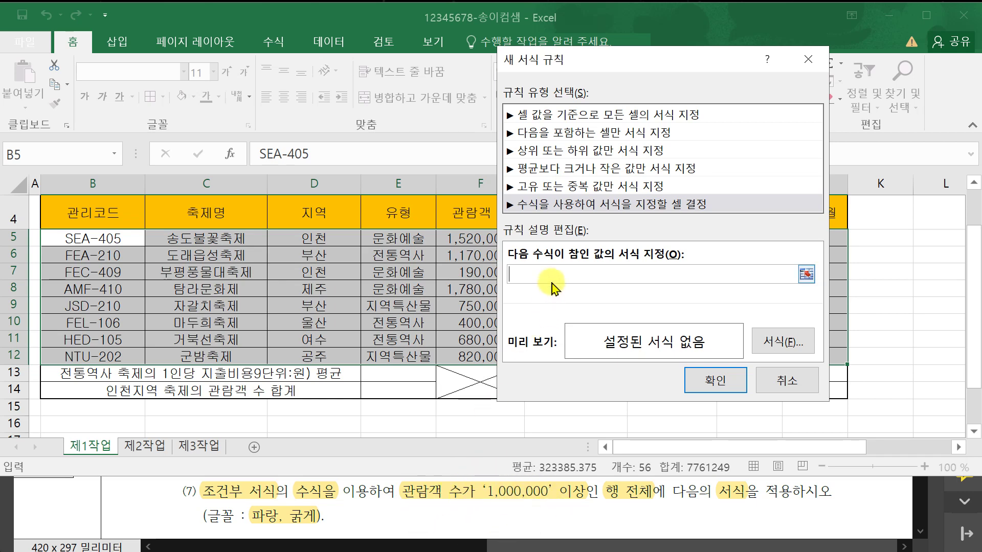
pyautogui.moveTo(632, 61); pyautogui.dragTo(208, 74)
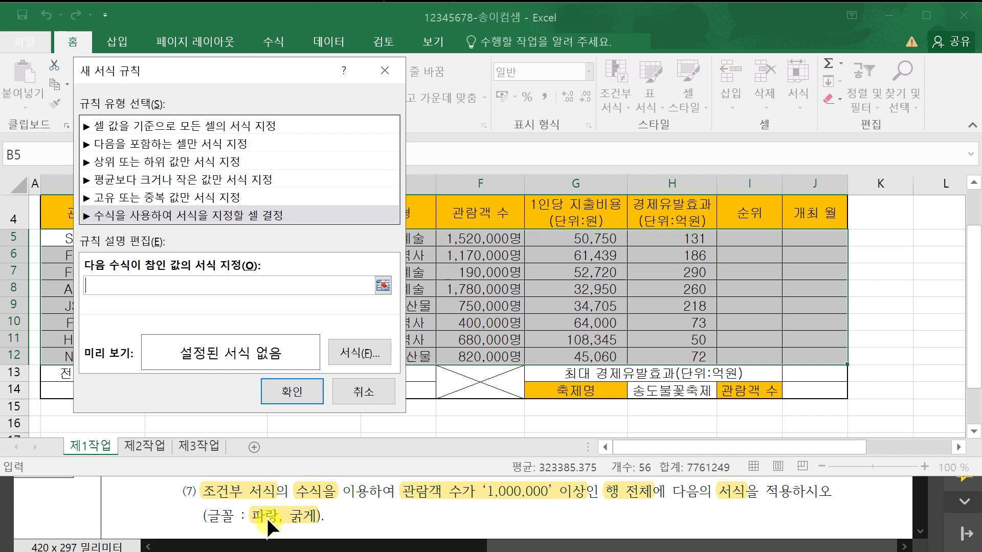
pyautogui.click(495, 239)
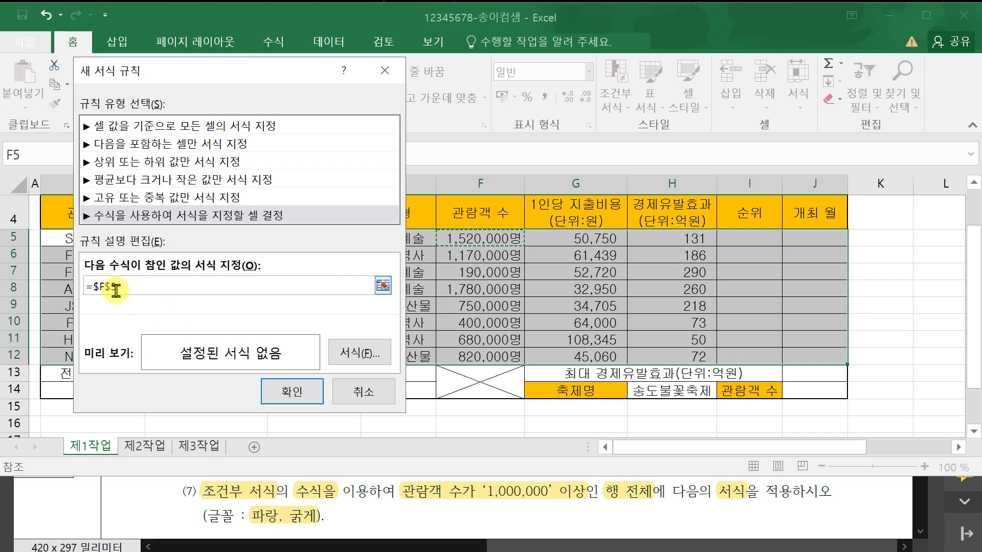
pyautogui.press('F2')
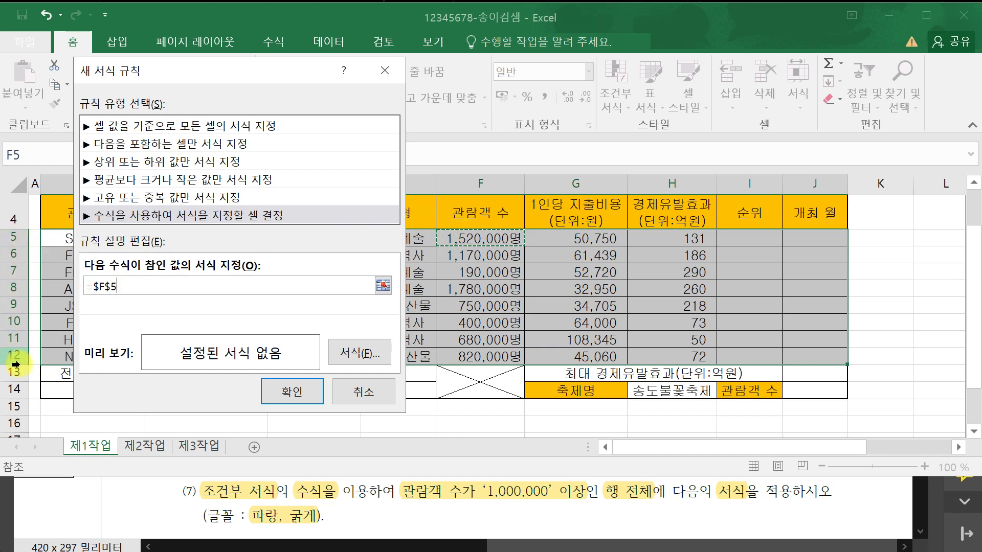
pyautogui.click(110, 290)
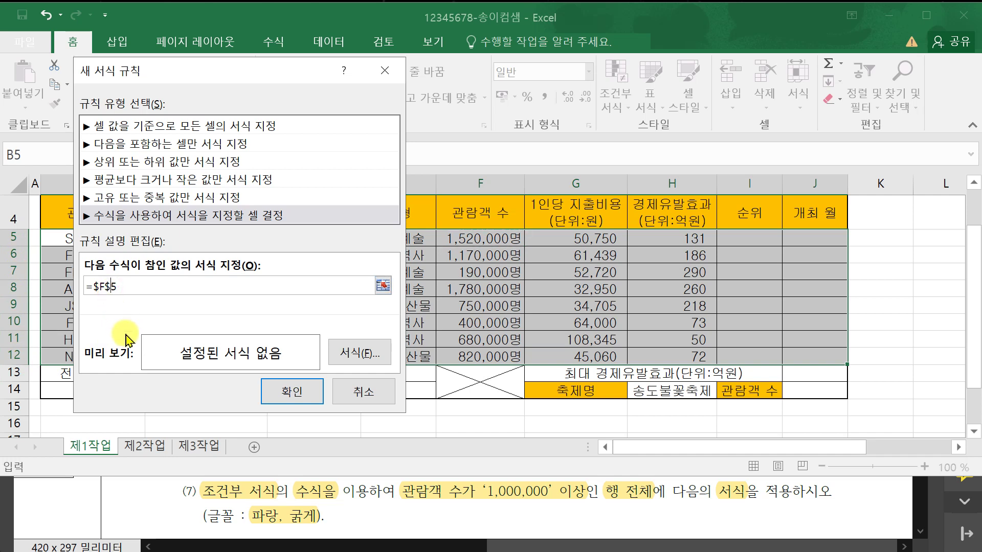
pyautogui.click(105, 287)
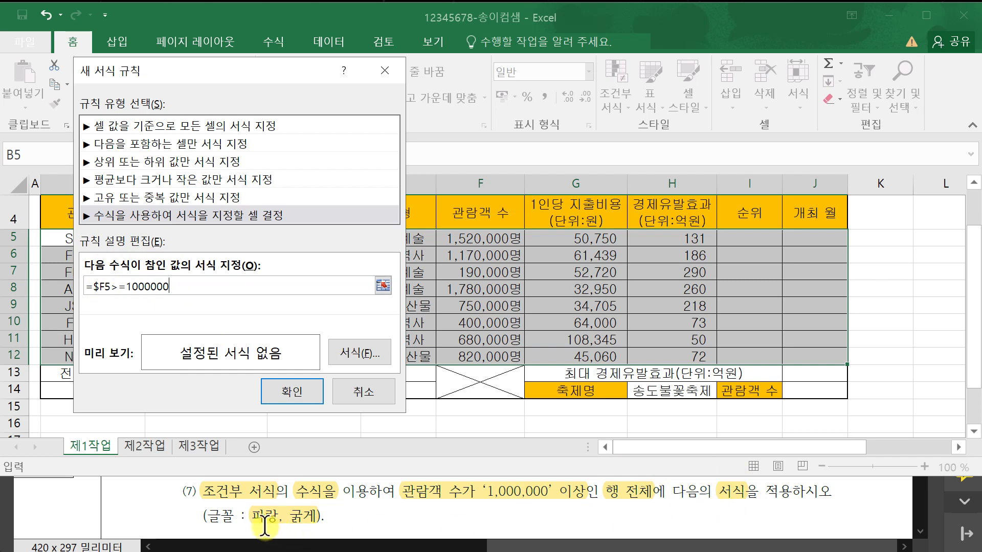
# - Give the rule a blue (파랑), bold (굵게) font and apply it to B5:J12
pyautogui.click(366, 350)
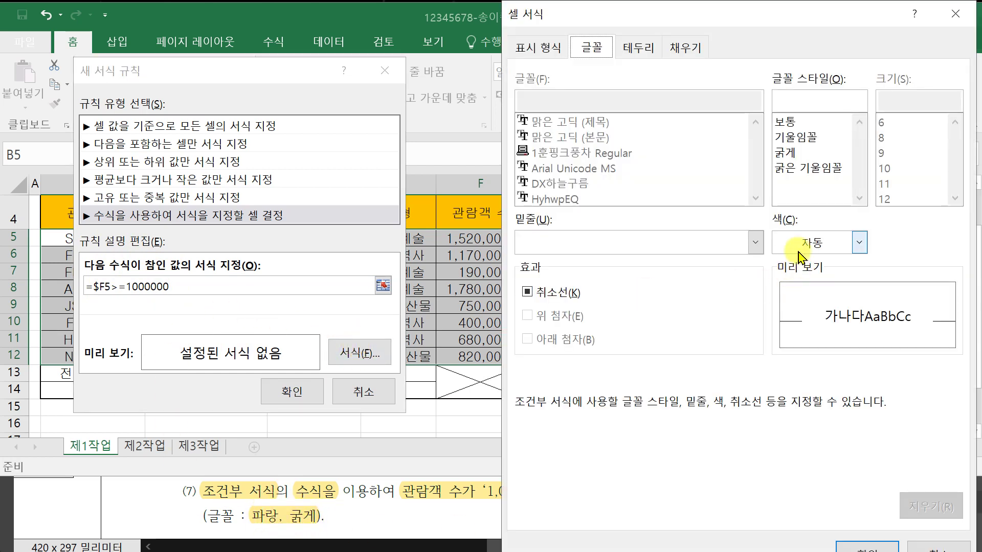
pyautogui.click(807, 237)
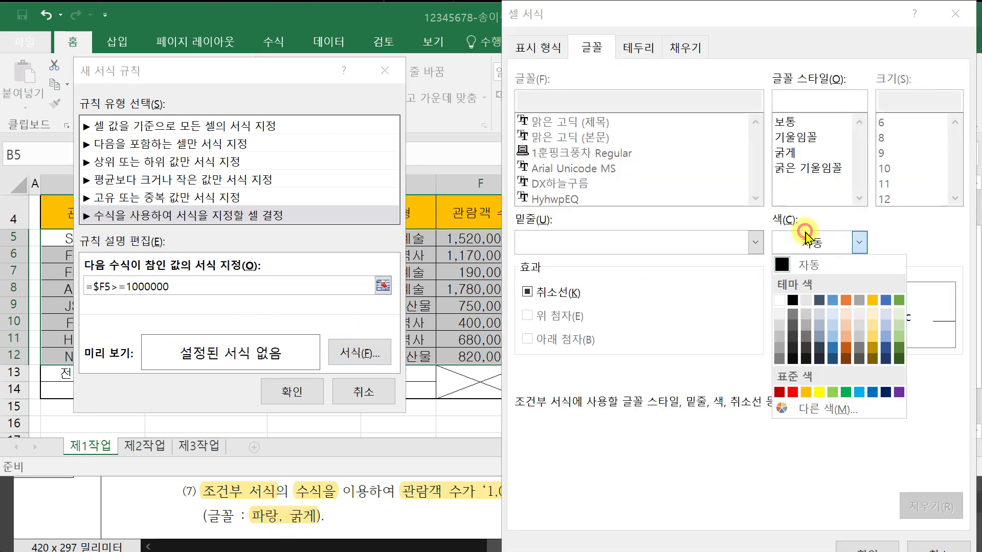
pyautogui.click(873, 392)
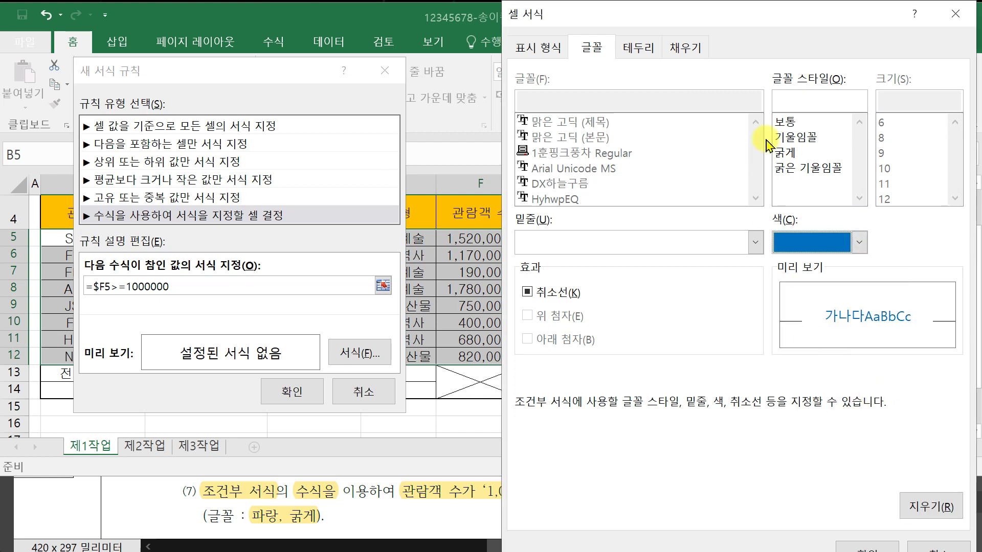
pyautogui.click(804, 152)
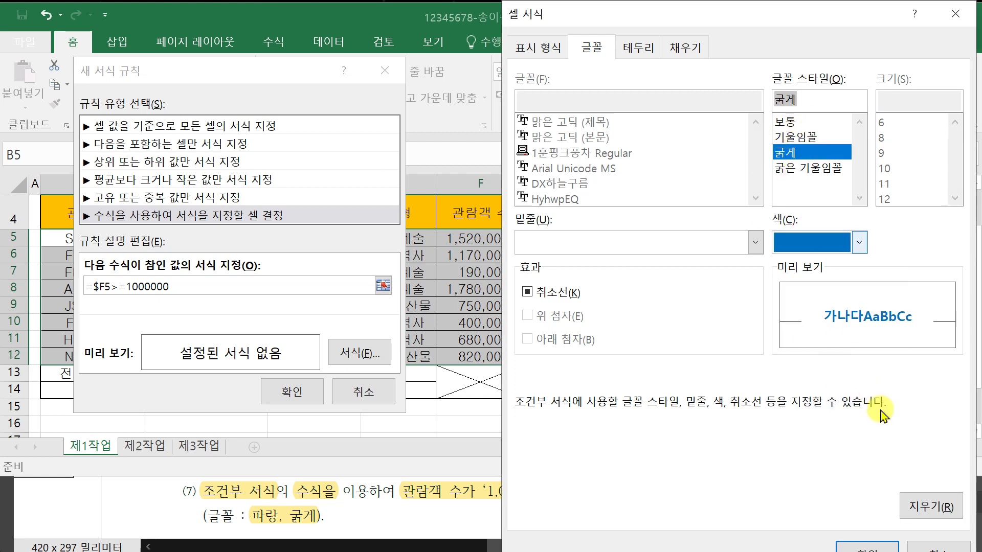
pyautogui.click(859, 547)
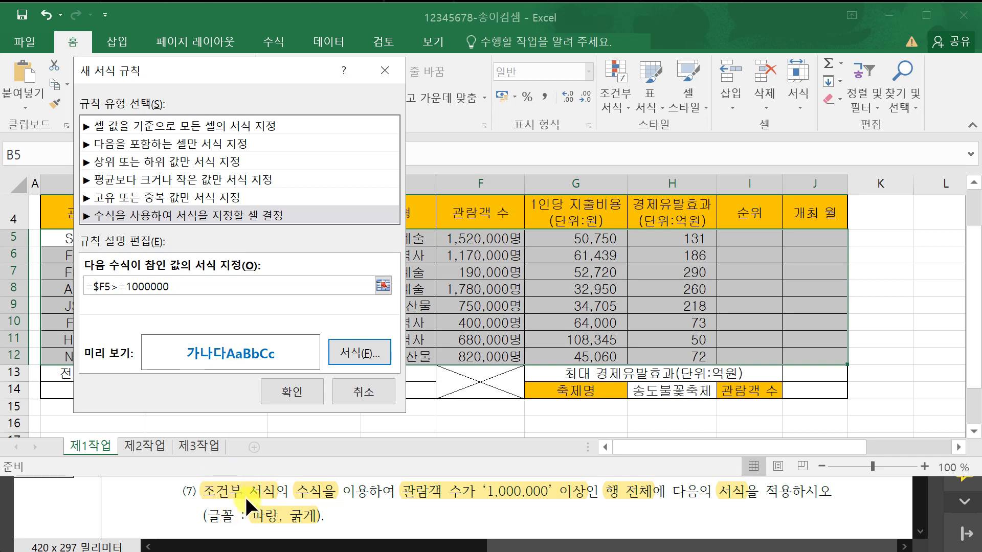
pyautogui.click(285, 391)
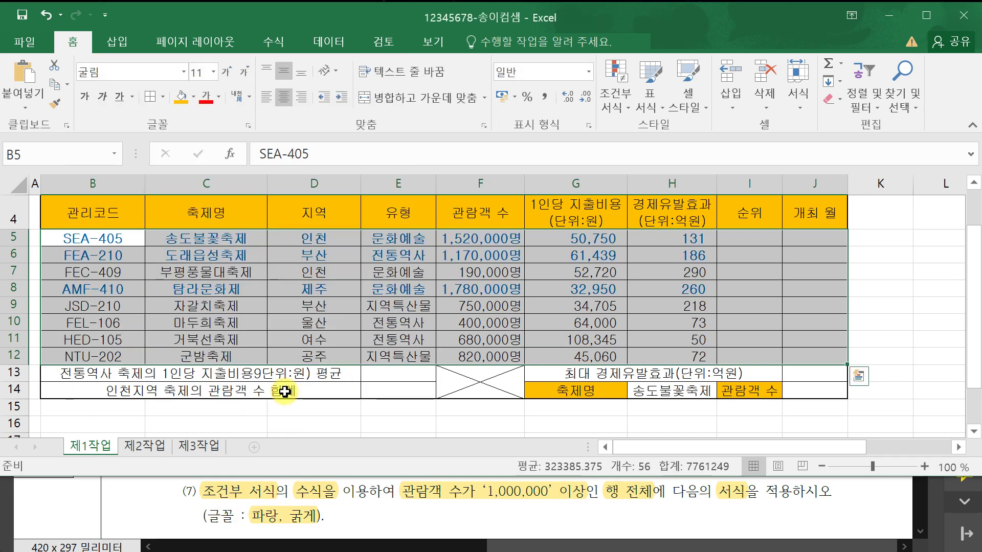
pyautogui.click(394, 408)
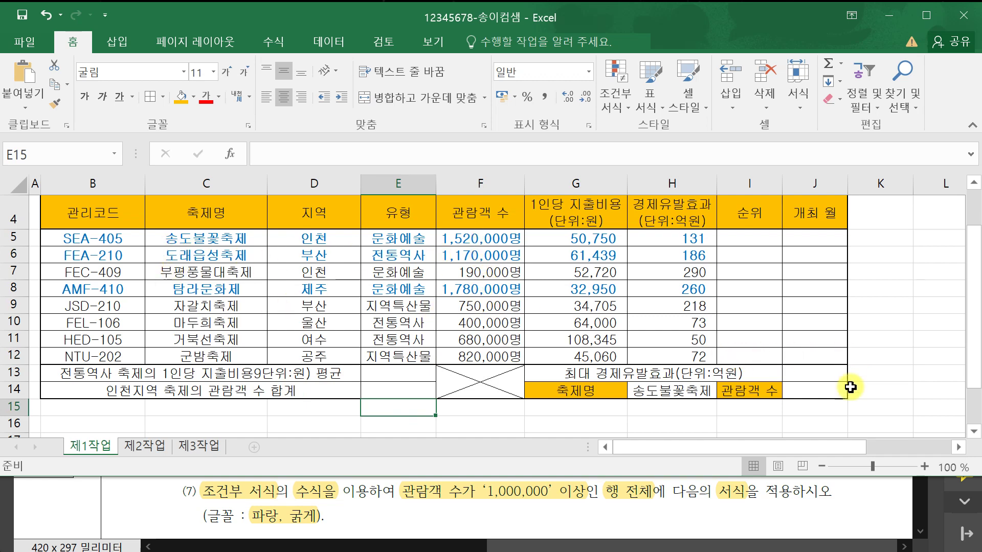
pyautogui.click(894, 386)
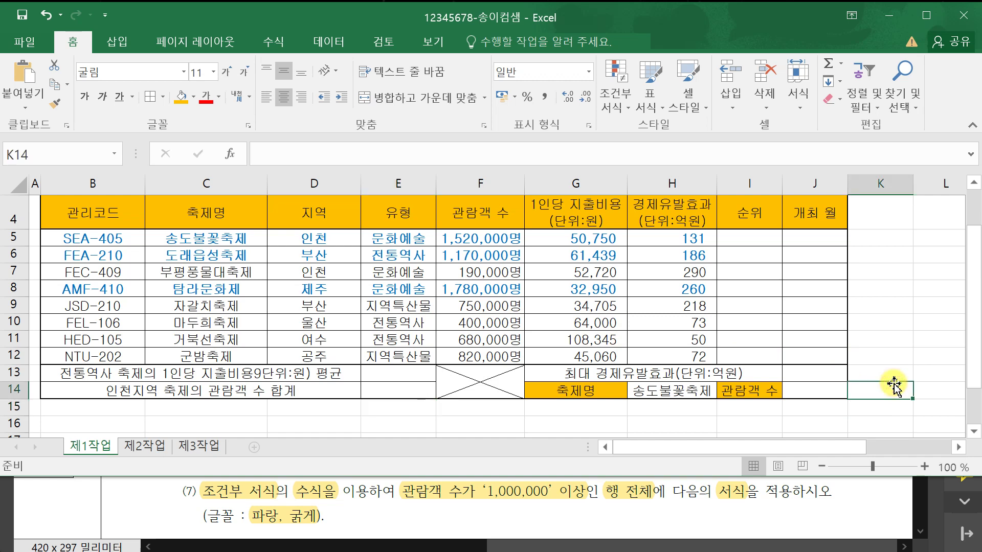
# - Maximize the workbook window, review the whole 제1작업 sheet from its title down, and save the workbook
pyautogui.click(926, 15)
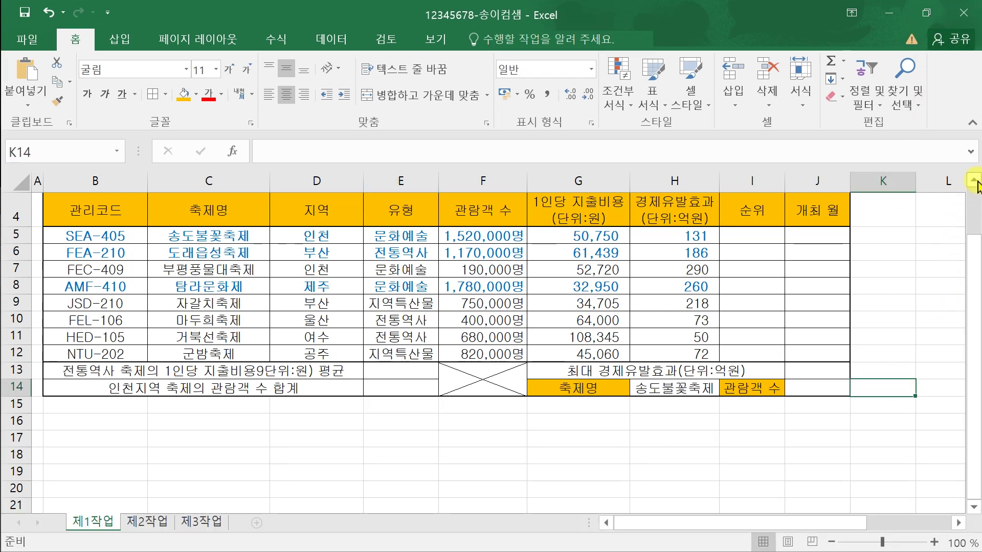
pyautogui.click(973, 181)
pyautogui.click(973, 181)
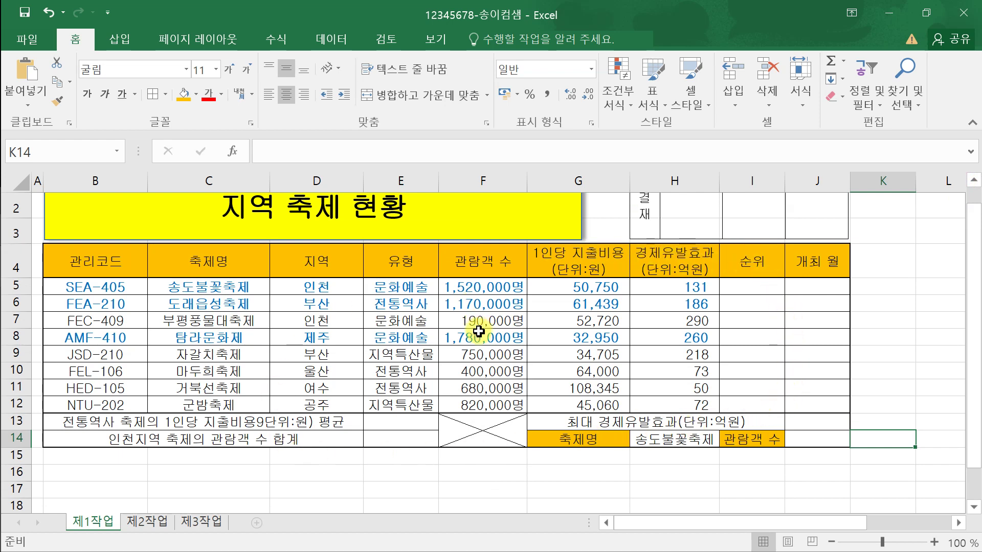
pyautogui.scroll(1, 479, 332)
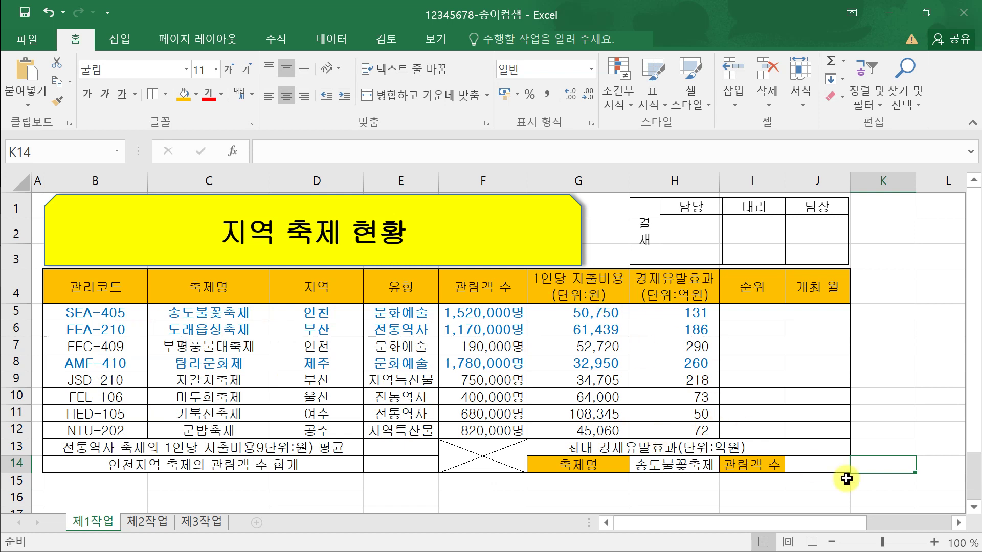
pyautogui.click(907, 403)
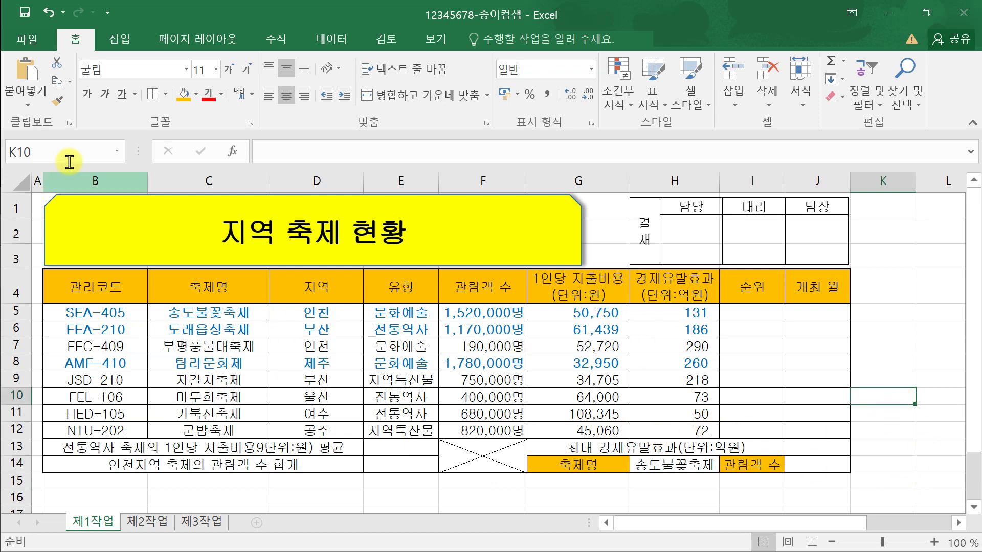
pyautogui.click(26, 13)
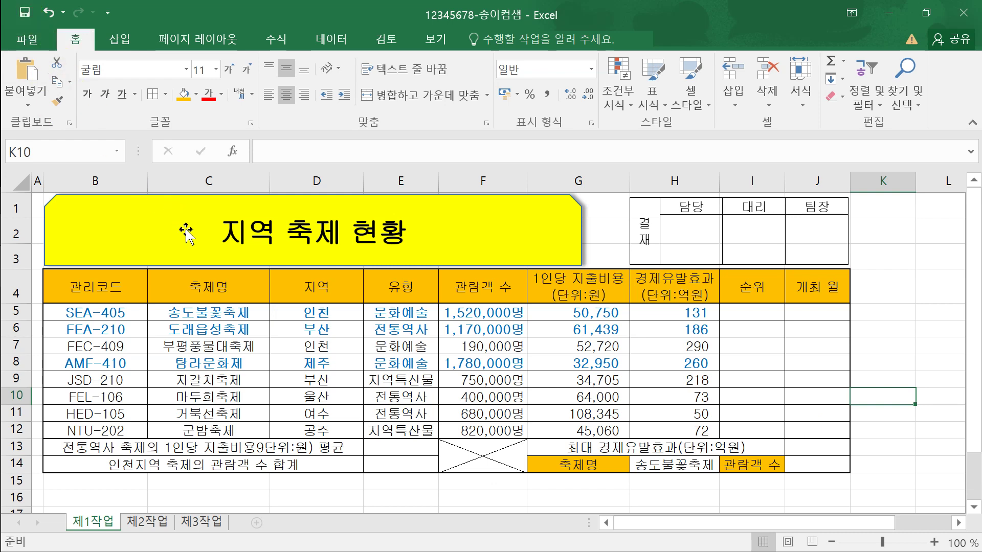